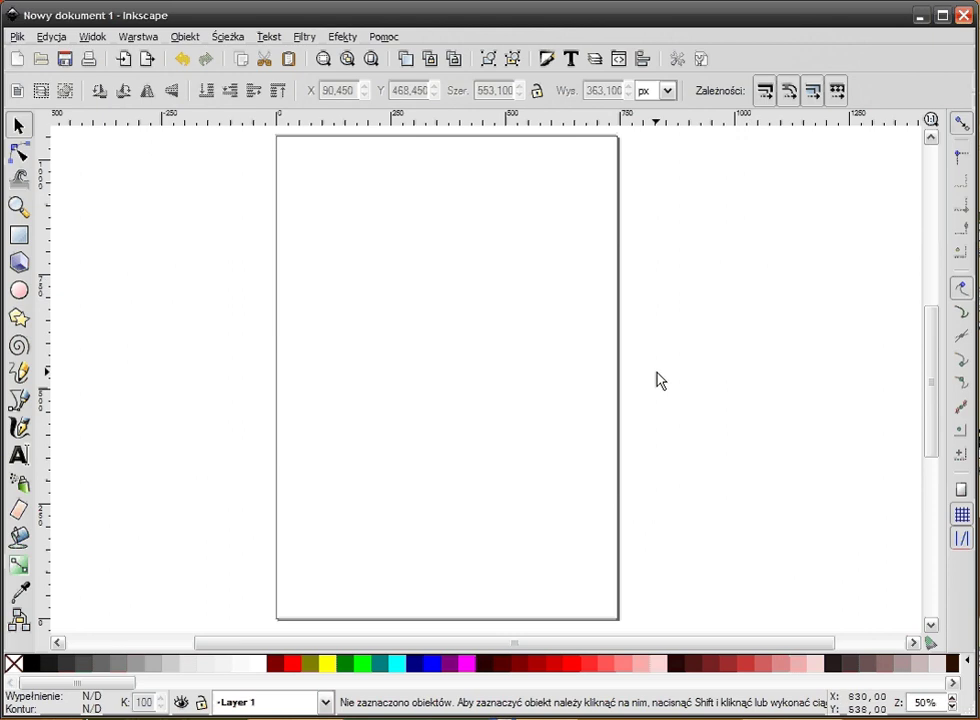
# Step: Draw a red rectangle with a thick dark-red outline across the page centre, then deselect it
pyautogui.click(19, 236)
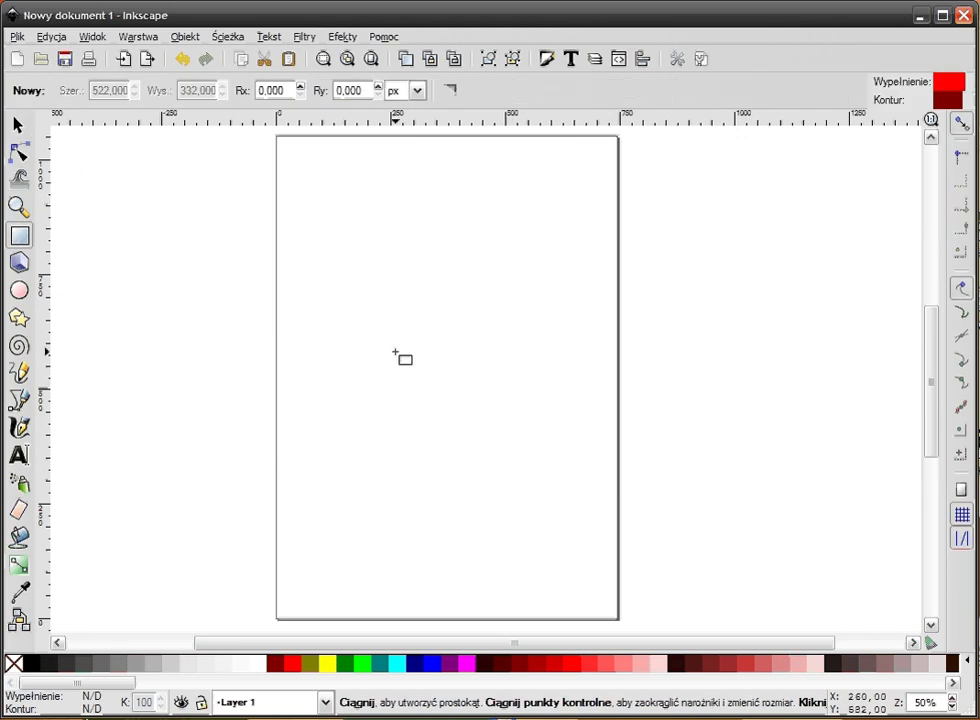
pyautogui.moveTo(325, 275); pyautogui.dragTo(572, 433)
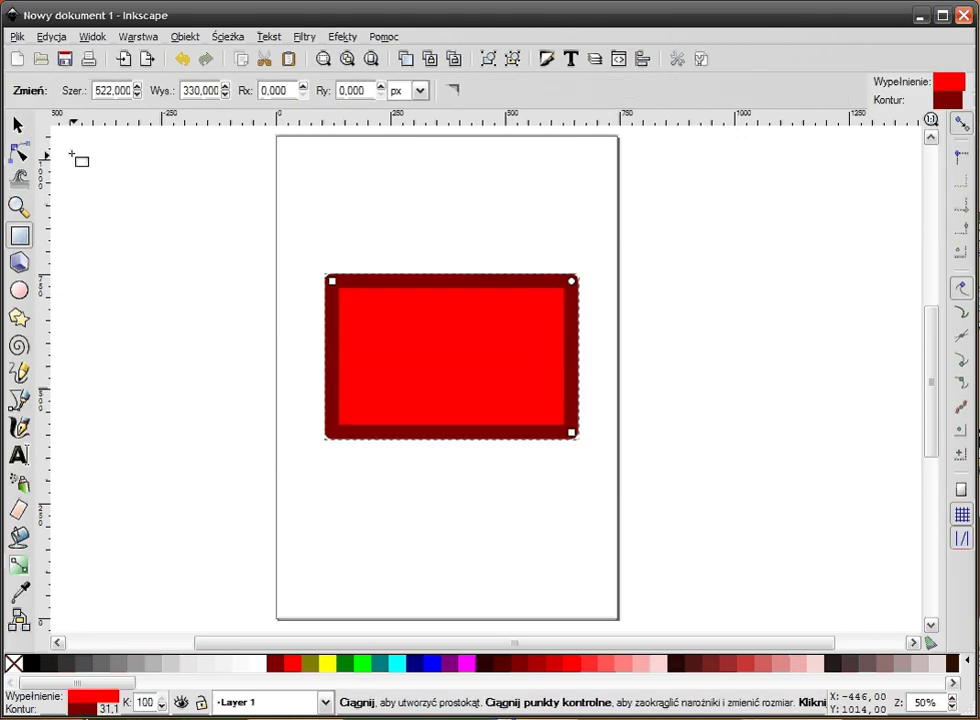
pyautogui.click(19, 125)
pyautogui.click(642, 271)
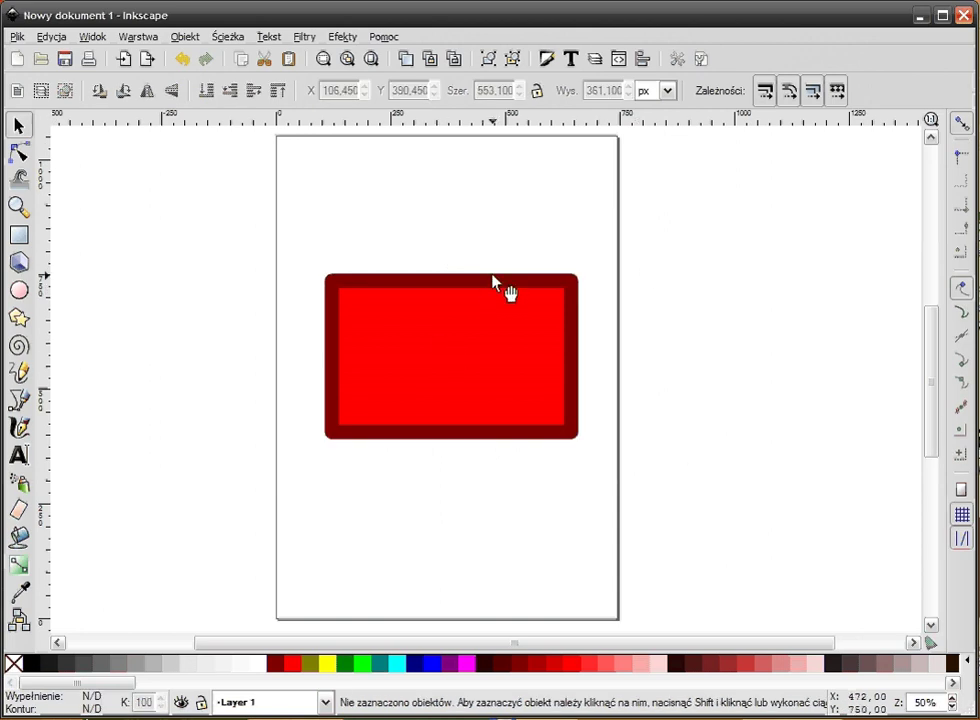
# Step: Set the rectangle's outline width to 6, then change it to 32
pyautogui.moveTo(490, 300); pyautogui.dragTo(280, 312)
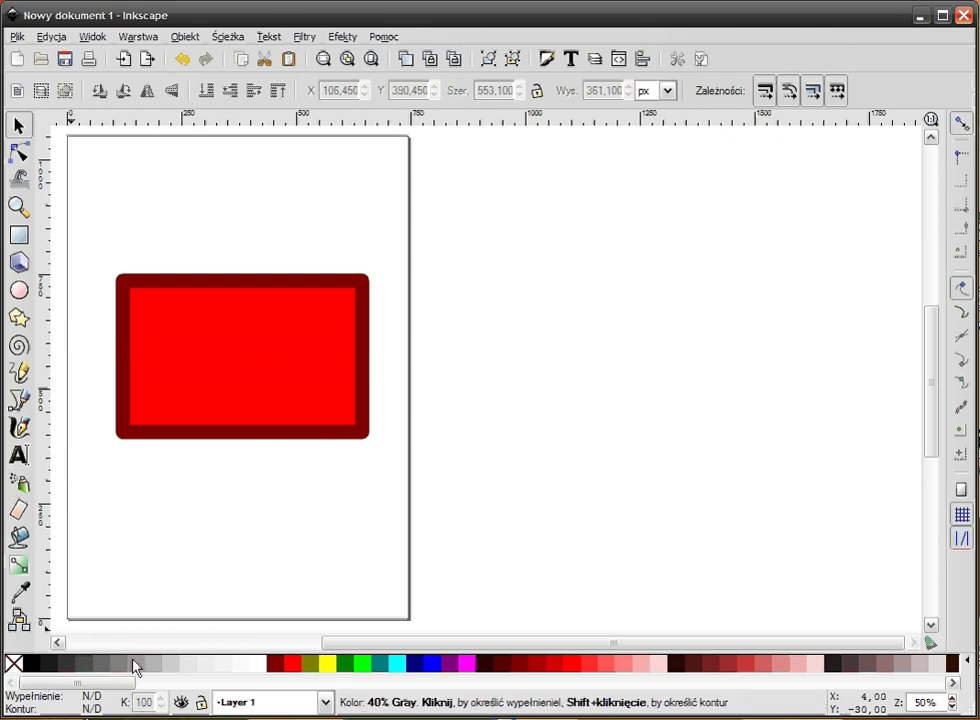
pyautogui.click(238, 352)
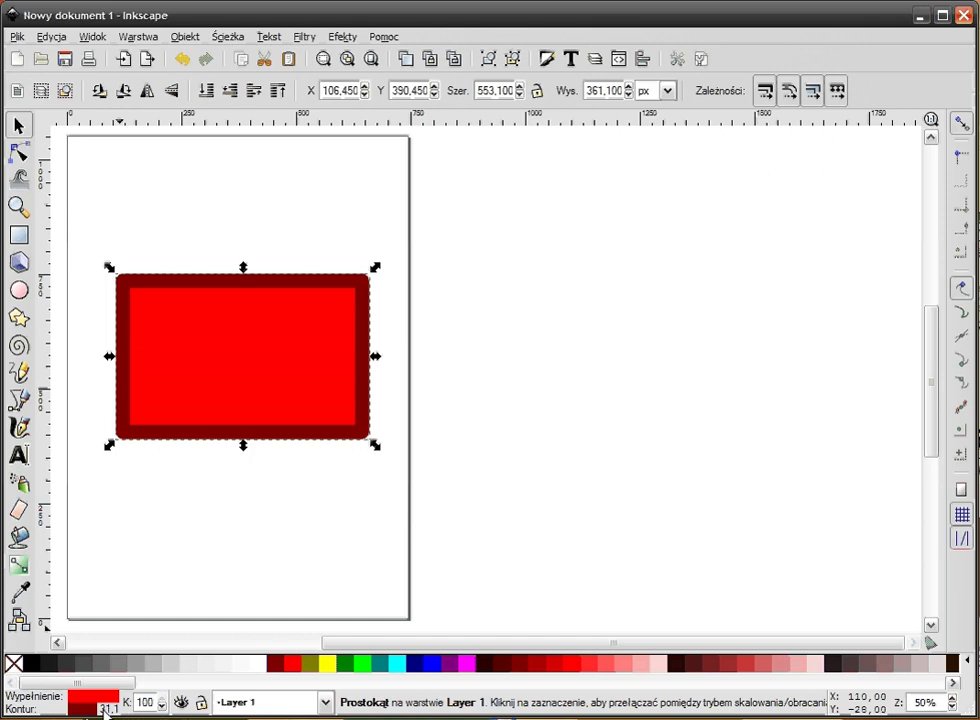
pyautogui.rightClick(117, 707)
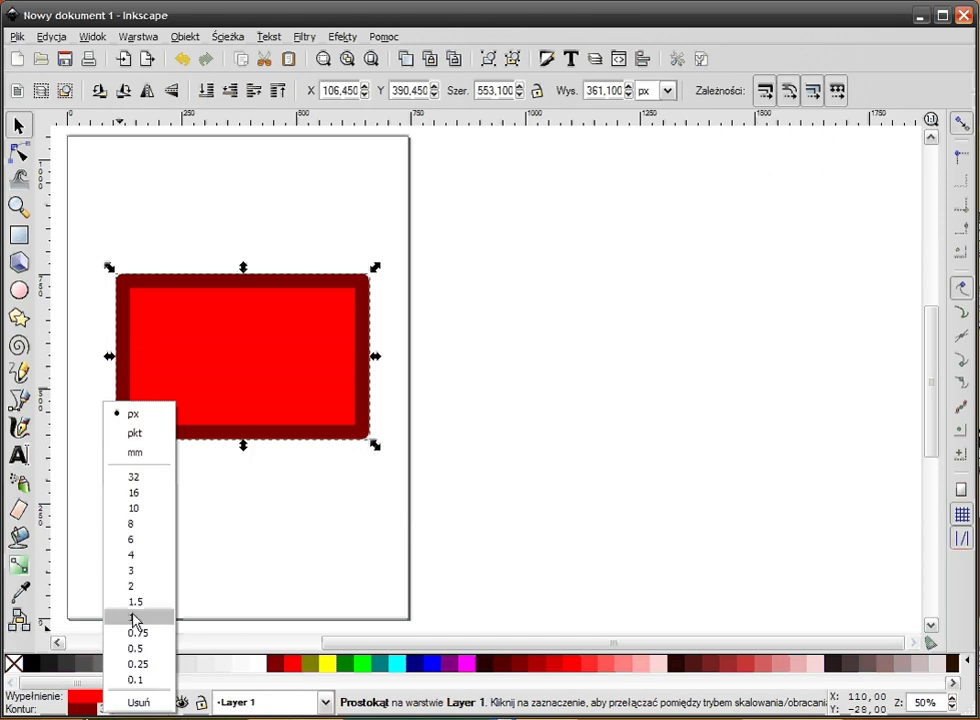
pyautogui.click(132, 542)
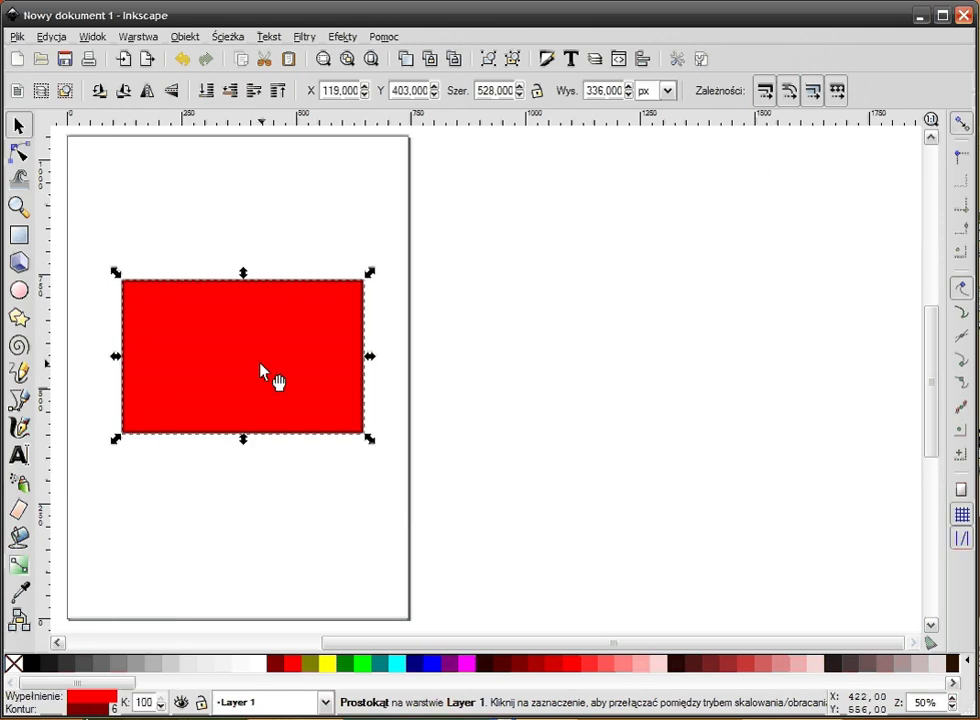
pyautogui.rightClick(117, 708)
pyautogui.click(144, 479)
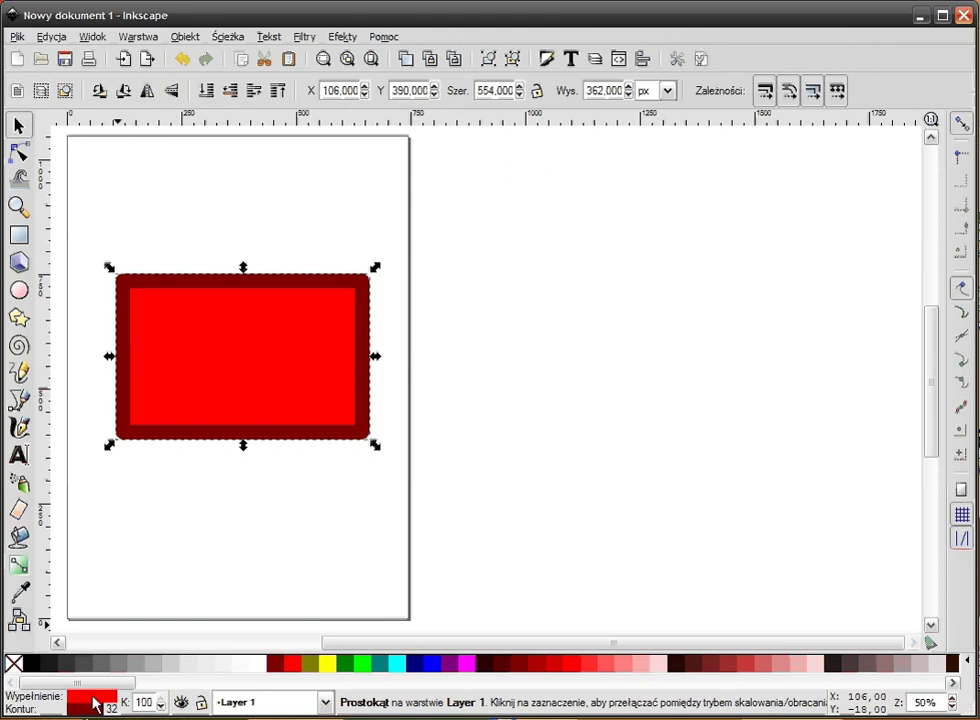
# Step: Check the fill and outline colour menus and close them without changes
pyautogui.rightClick(98, 700)
pyautogui.click(88, 713)
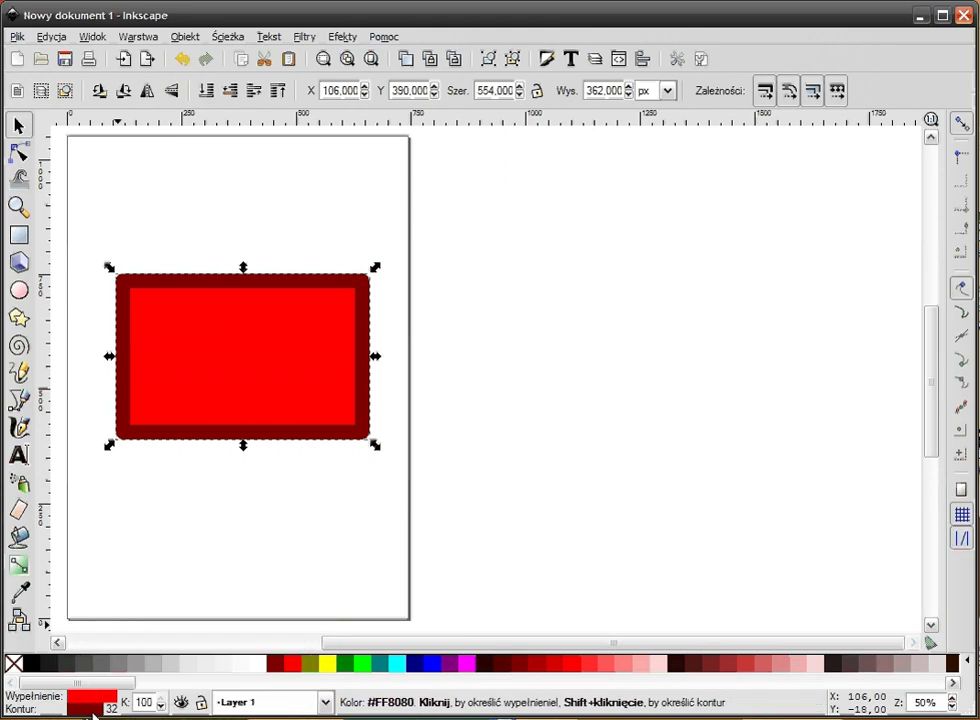
pyautogui.rightClick(92, 710)
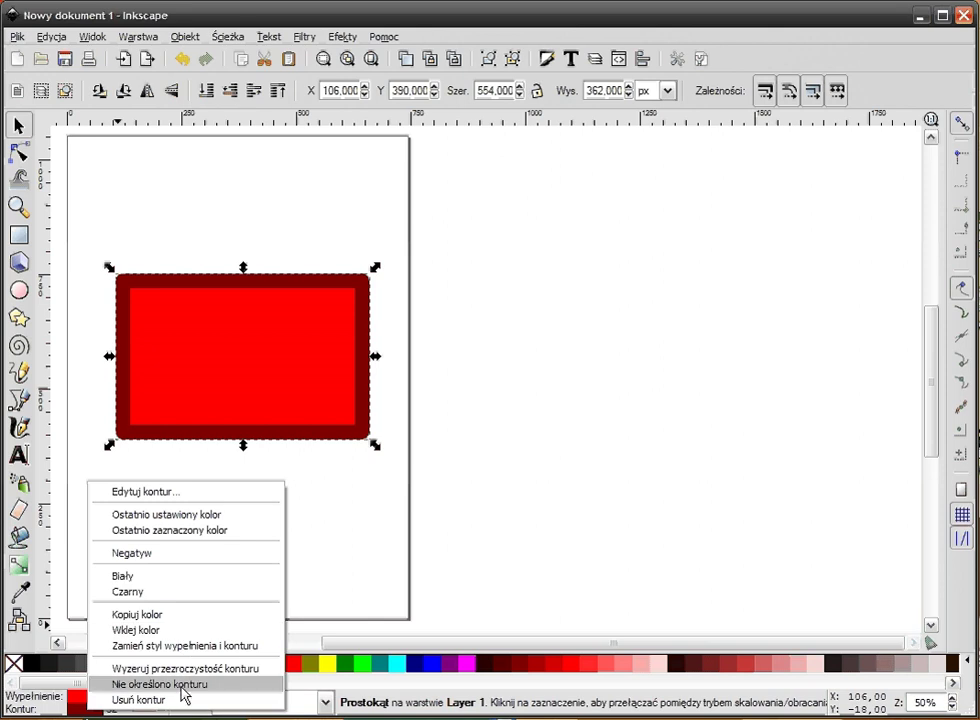
pyautogui.click(351, 563)
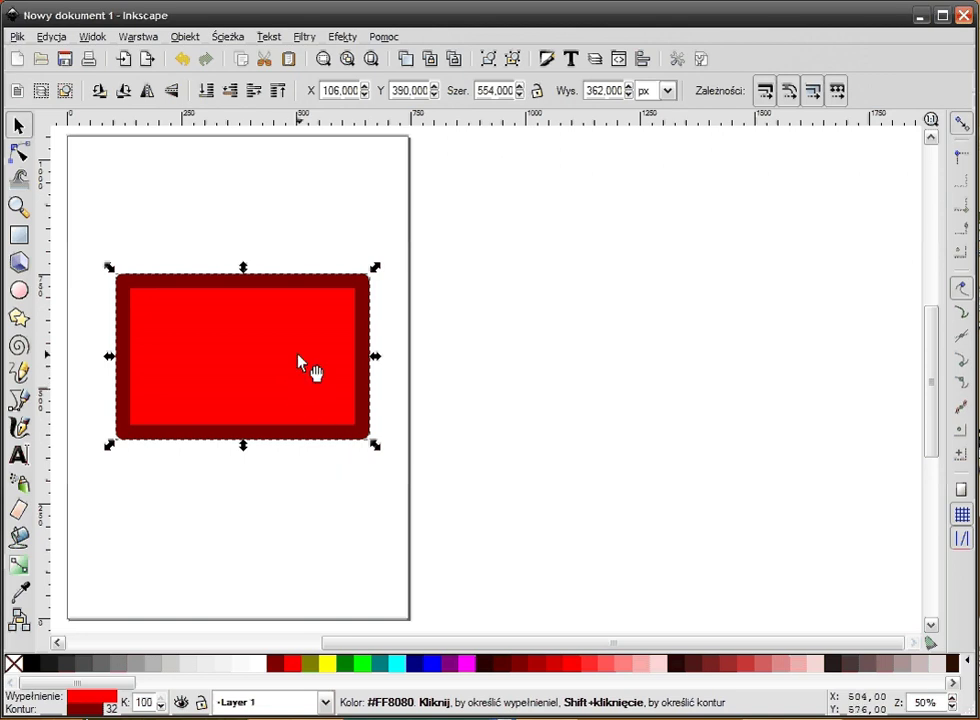
# Step: Nudge the rectangle left and down, trying blue, navy, medium blue and light purple fills
pyautogui.moveTo(296, 360); pyautogui.dragTo(282, 385)
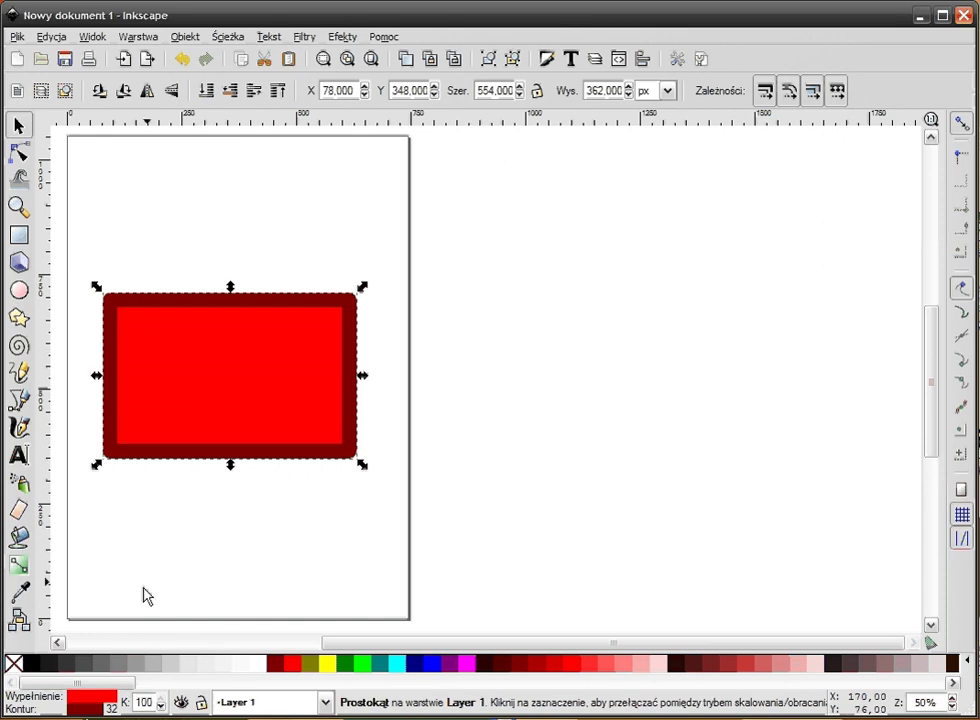
pyautogui.moveTo(100, 690)
pyautogui.mouseDown()
pyautogui.moveTo(667, 689)
pyautogui.moveTo(537, 688)
pyautogui.moveTo(575, 689)
pyautogui.mouseUp()
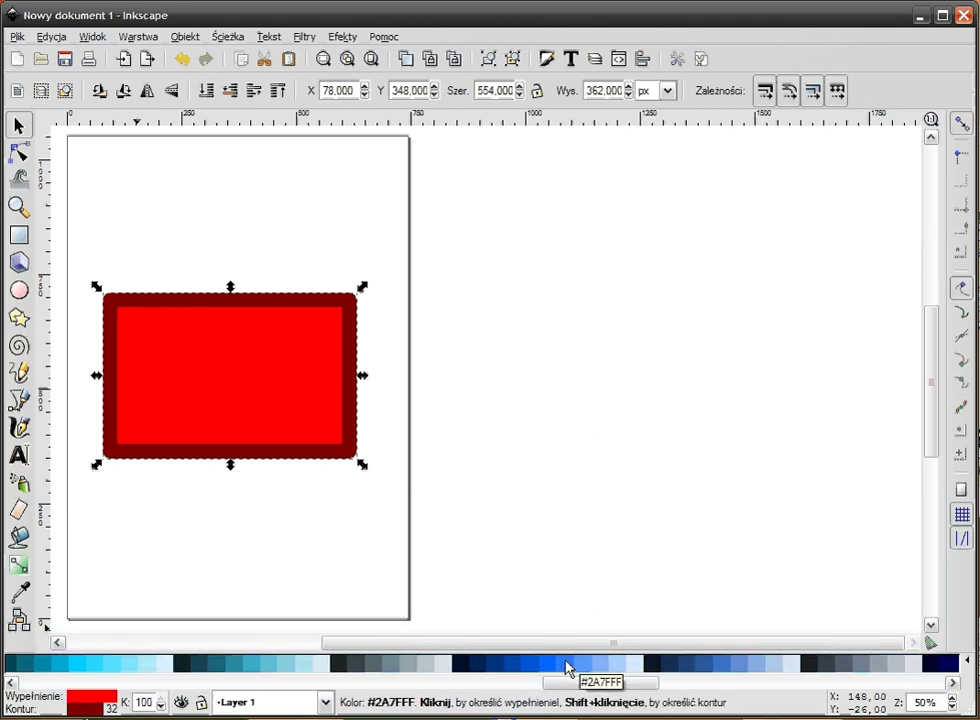
pyautogui.click(566, 665)
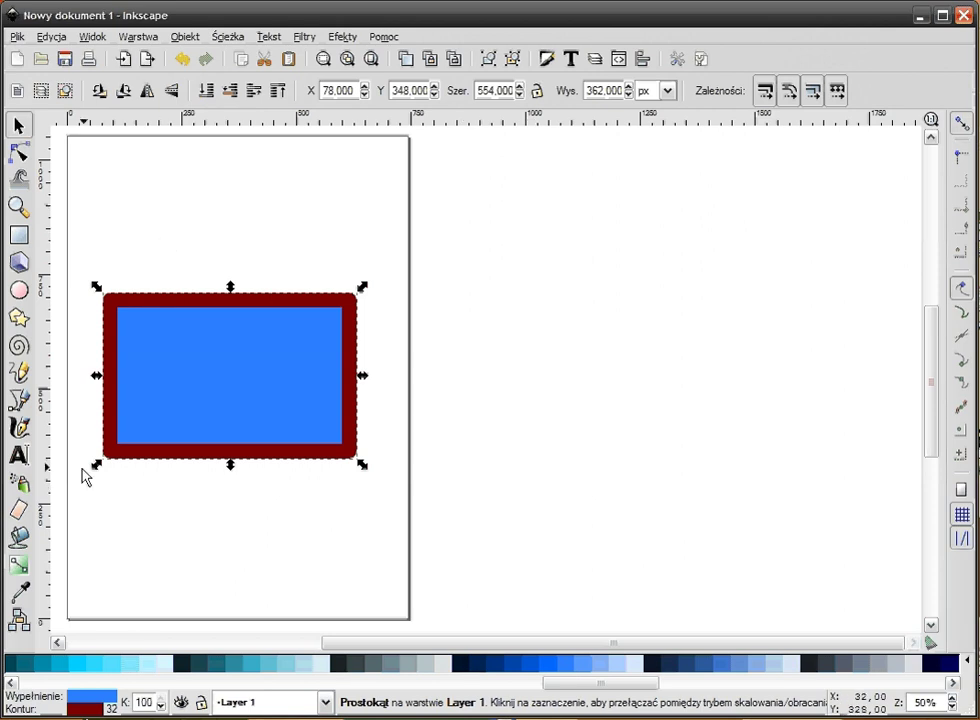
pyautogui.click(501, 664)
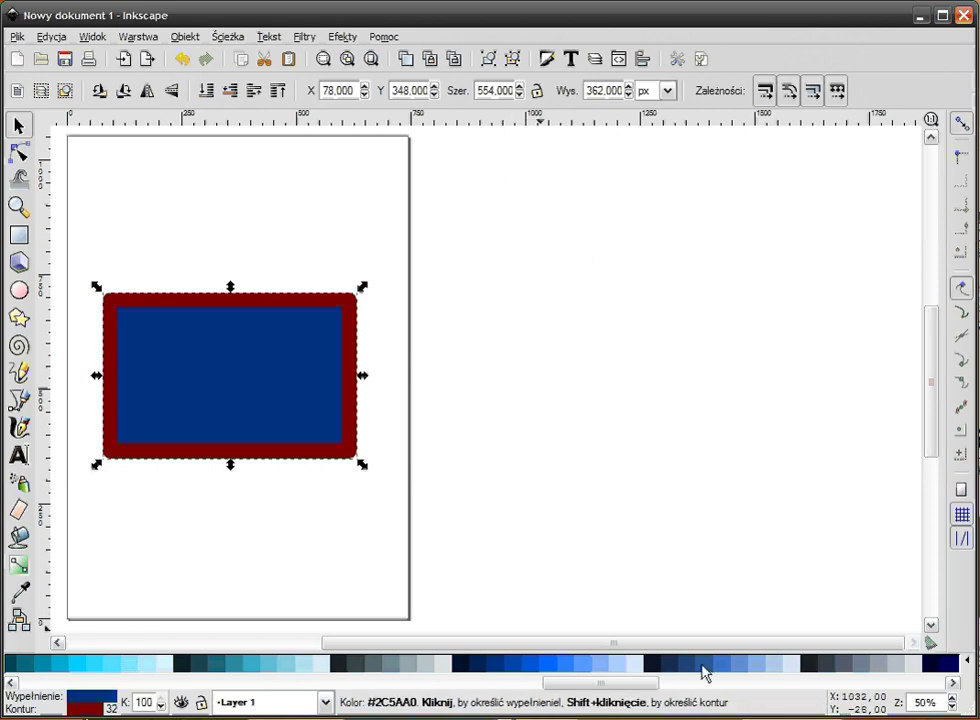
pyautogui.click(704, 664)
pyautogui.moveTo(352, 652)
pyautogui.mouseDown()
pyautogui.moveTo(230, 652)
pyautogui.moveTo(365, 652)
pyautogui.mouseUp()
pyautogui.moveTo(582, 683); pyautogui.dragTo(669, 683)
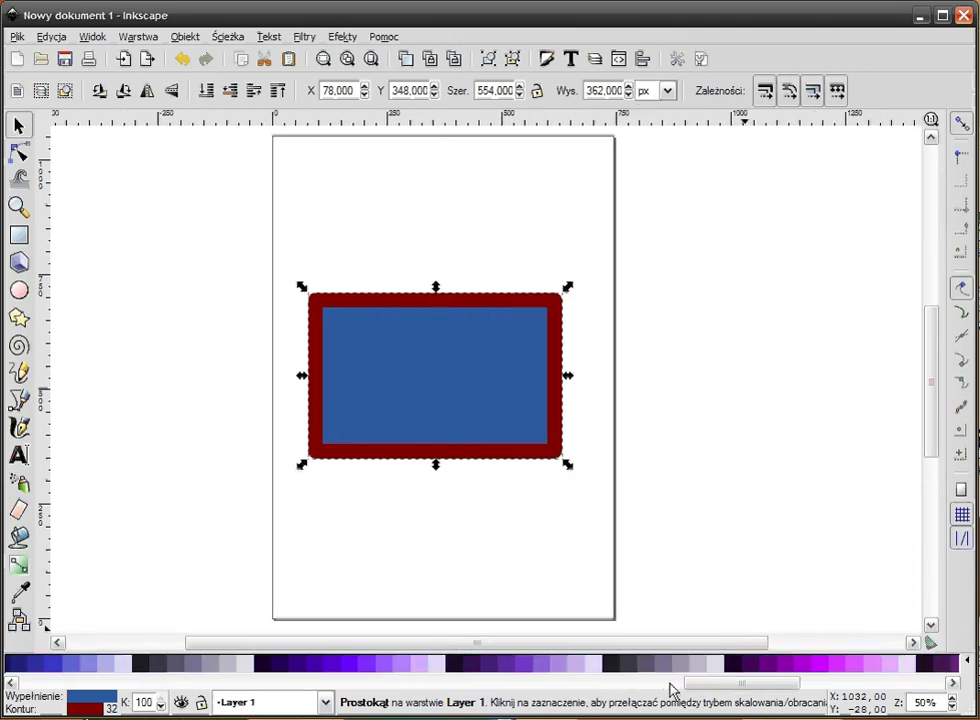
pyautogui.click(556, 664)
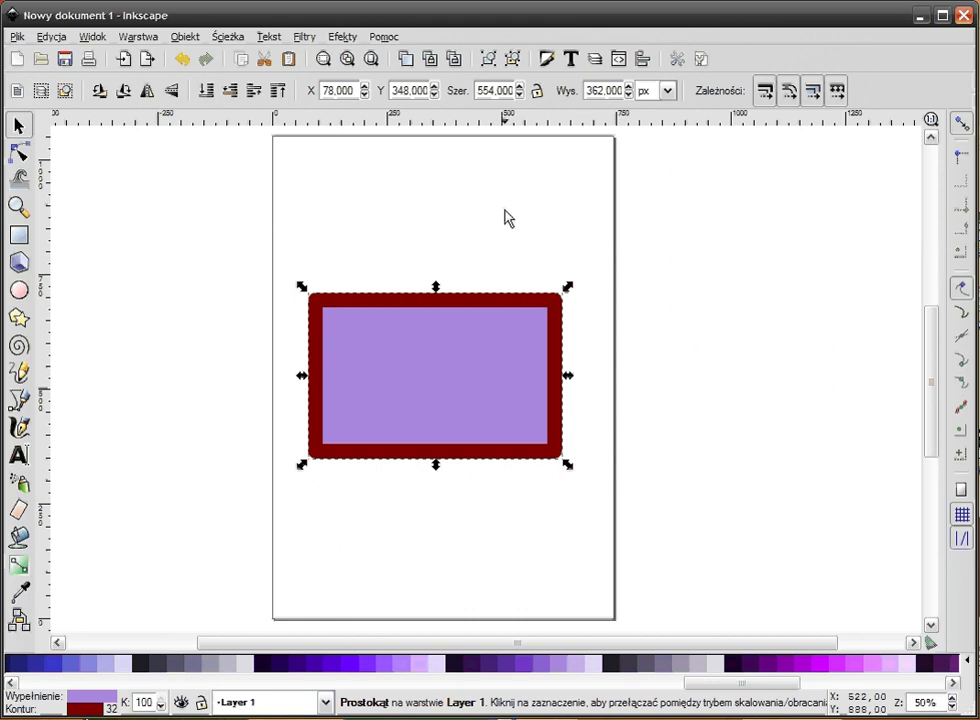
# Step: Try green outlines, then settle on a dark teal fill and light blue outline
pyautogui.moveTo(740, 685)
pyautogui.mouseDown()
pyautogui.moveTo(467, 690)
pyautogui.moveTo(383, 680)
pyautogui.mouseUp()
pyautogui.keyDown('shift'); pyautogui.click(416, 662); pyautogui.keyUp('shift')
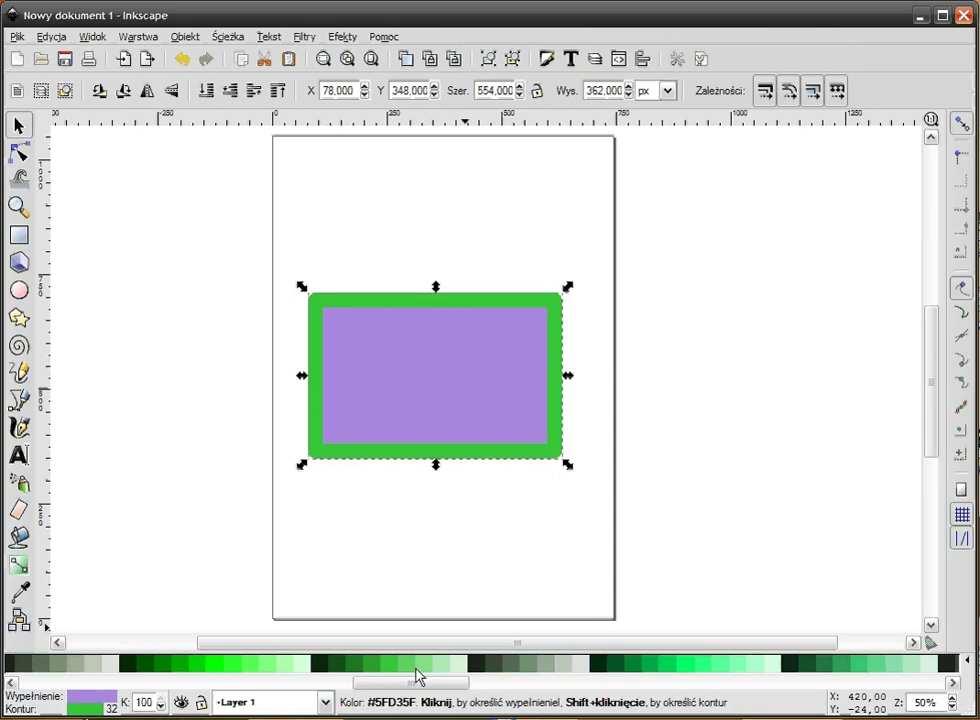
pyautogui.keyDown('shift'); pyautogui.click(623, 662); pyautogui.keyUp('shift')
pyautogui.keyDown('shift'); pyautogui.click(184, 661); pyautogui.keyUp('shift')
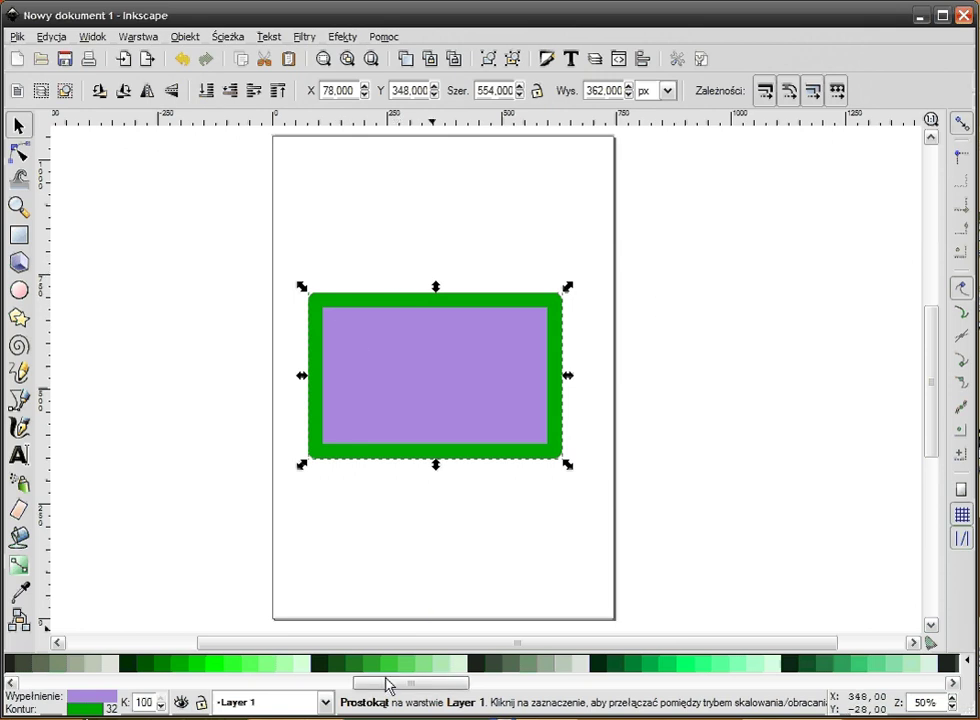
pyautogui.moveTo(389, 685); pyautogui.dragTo(535, 667)
pyautogui.click(535, 667)
pyautogui.keyDown('shift'); pyautogui.click(621, 667); pyautogui.keyUp('shift')
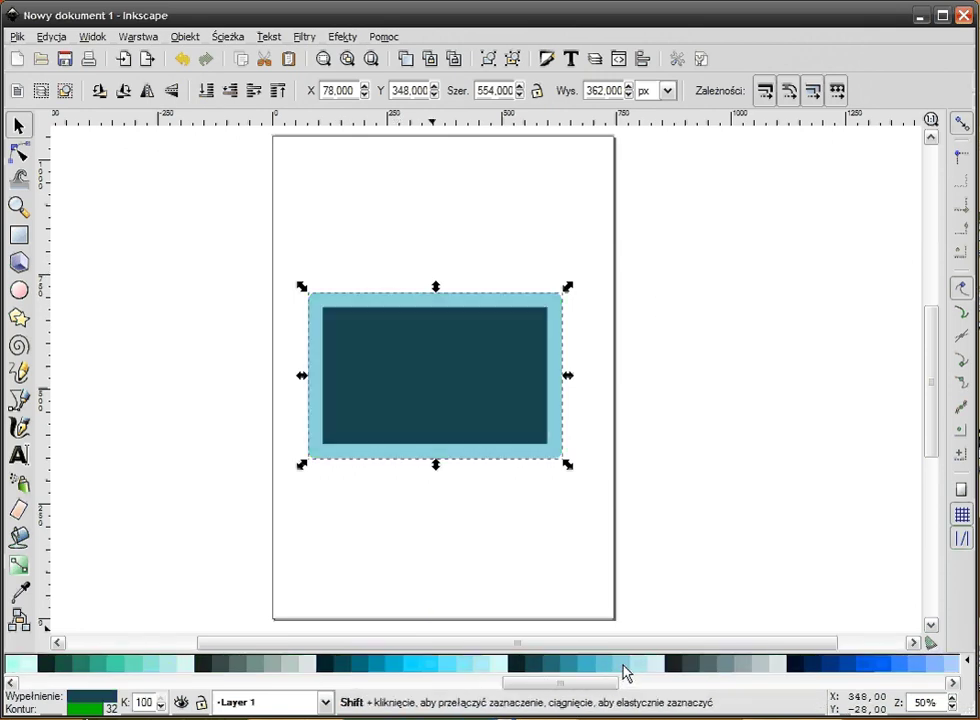
pyautogui.click(668, 456)
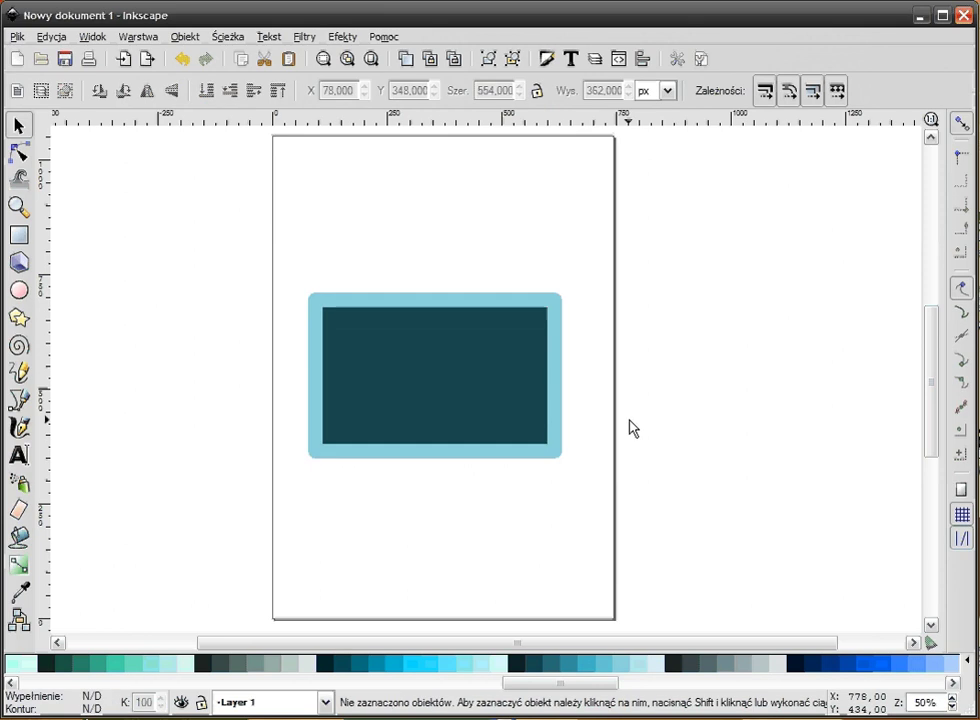
# Step: Give the rectangle a plain red fill and remove its outline
pyautogui.moveTo(535, 688); pyautogui.dragTo(5, 705)
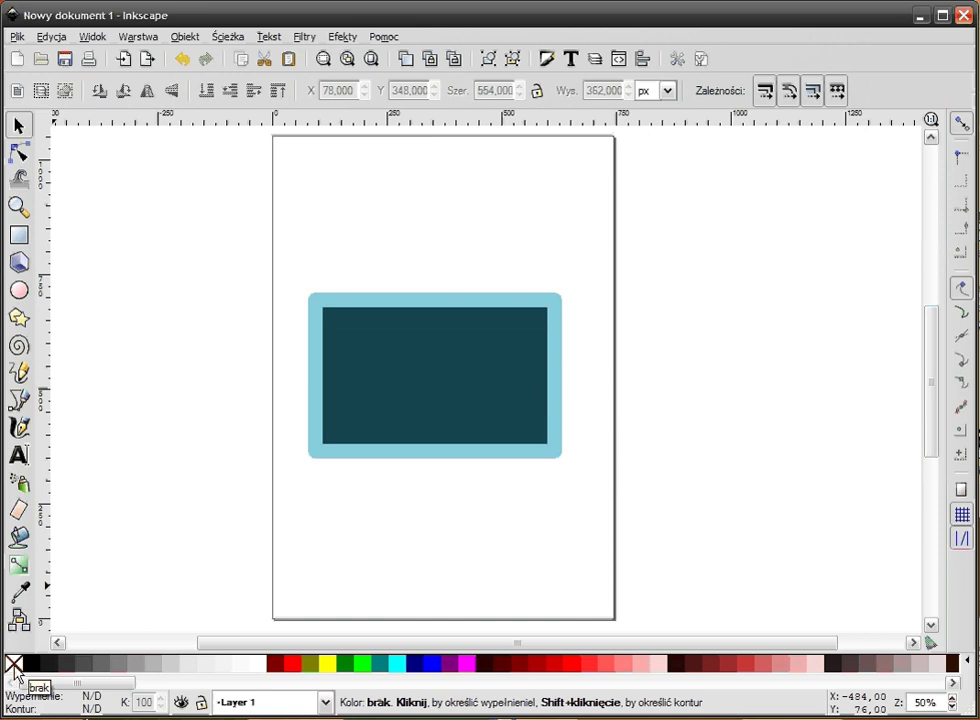
pyautogui.click(425, 378)
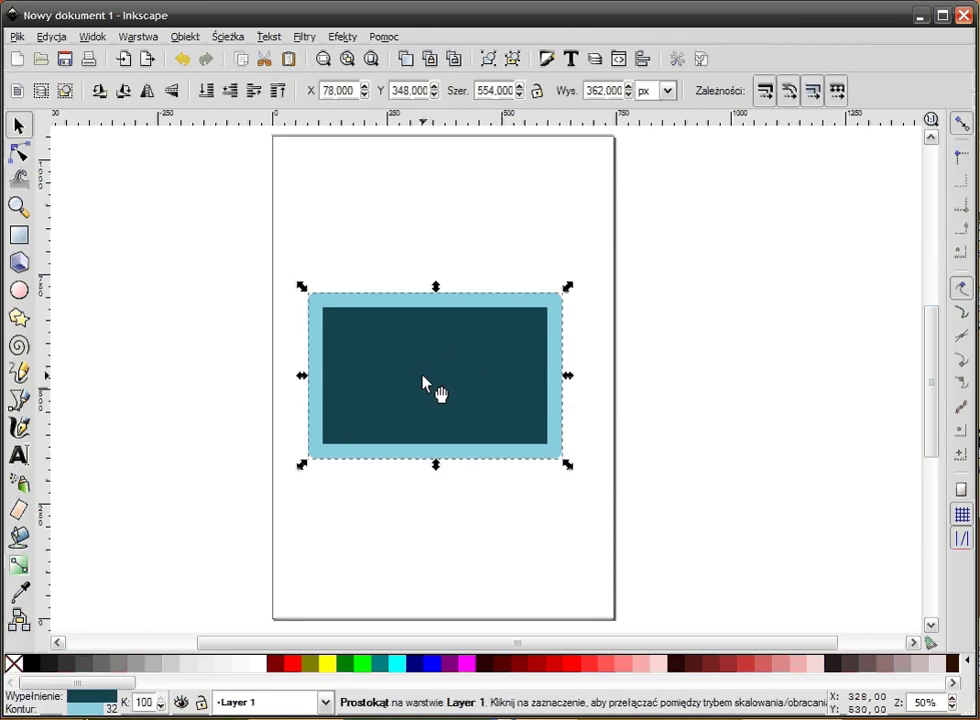
pyautogui.click(14, 676)
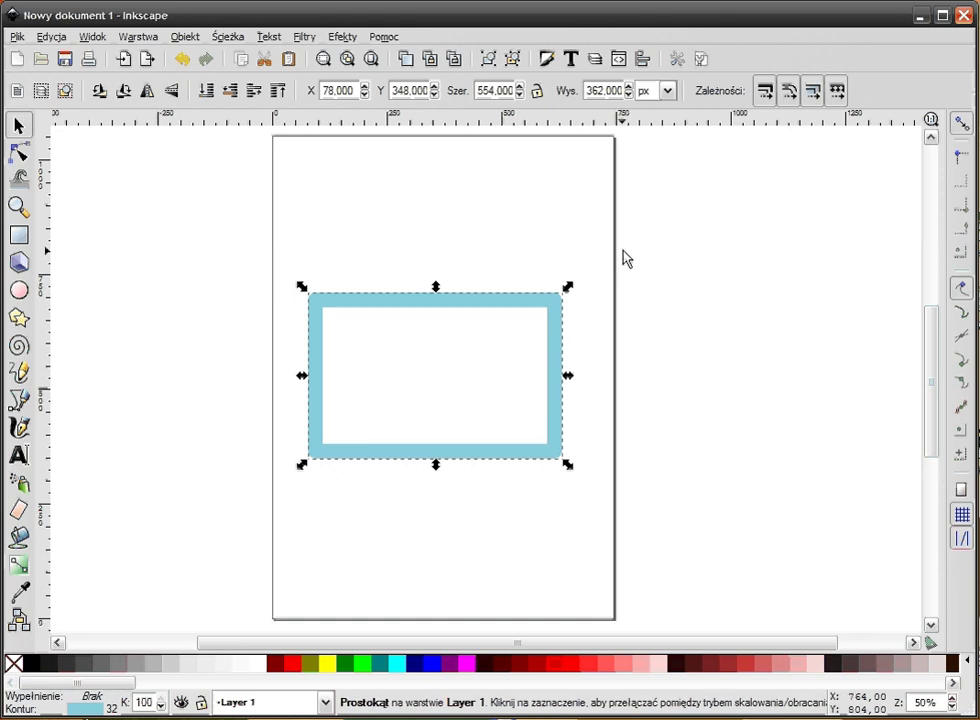
pyautogui.click(289, 663)
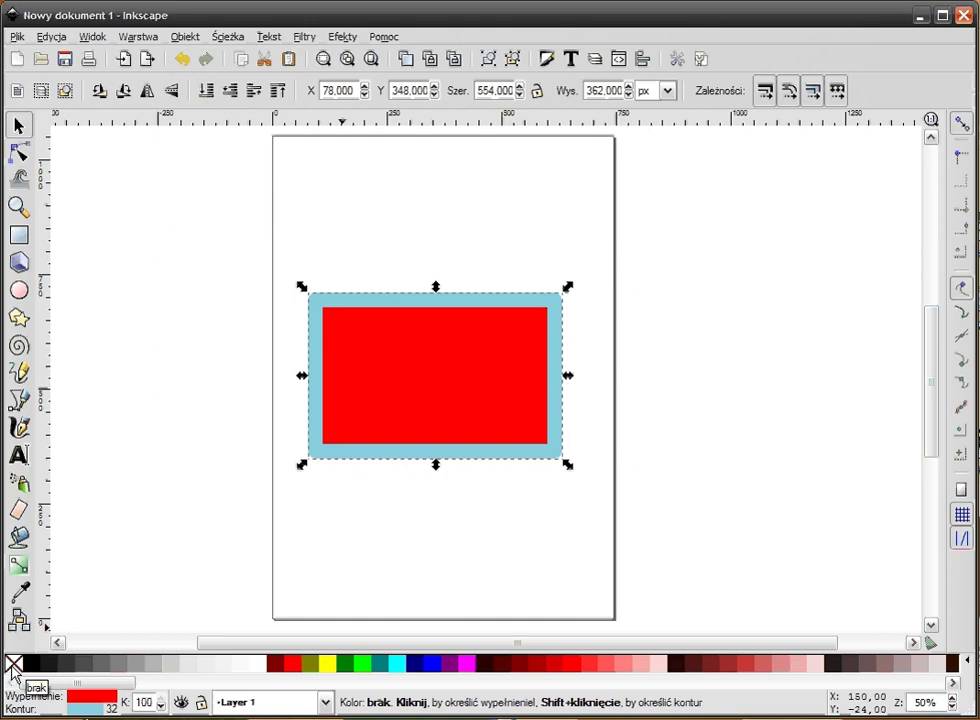
pyautogui.keyDown('shift'); pyautogui.click(13, 668); pyautogui.keyUp('shift')
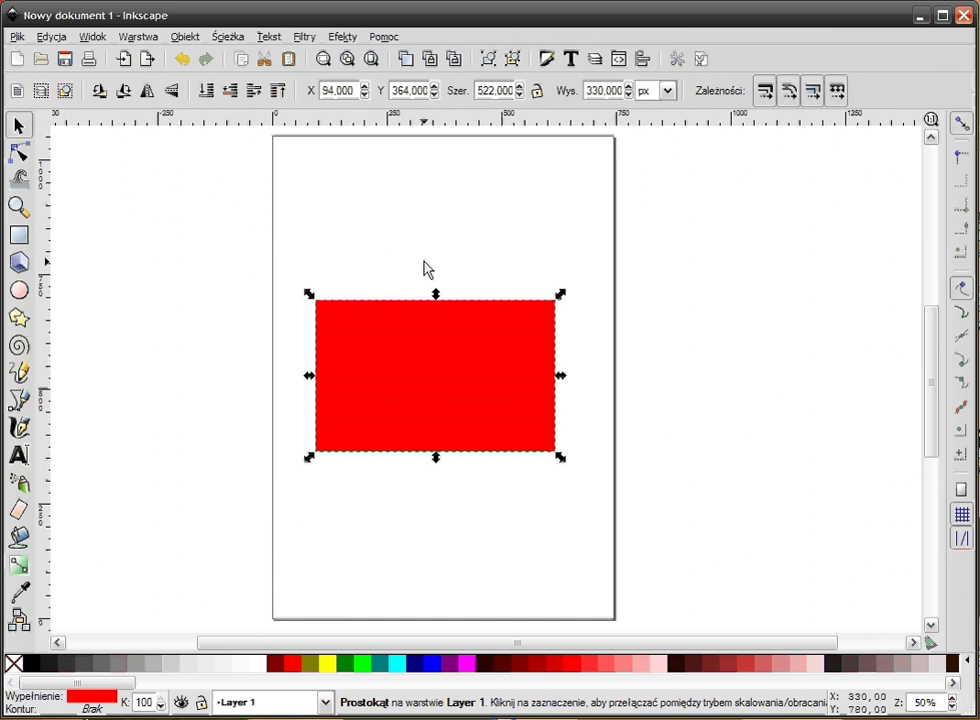
# Step: Open and close the Fill and Stroke settings, then reselect the red rectangle
pyautogui.hscroll(3, 590, 427)
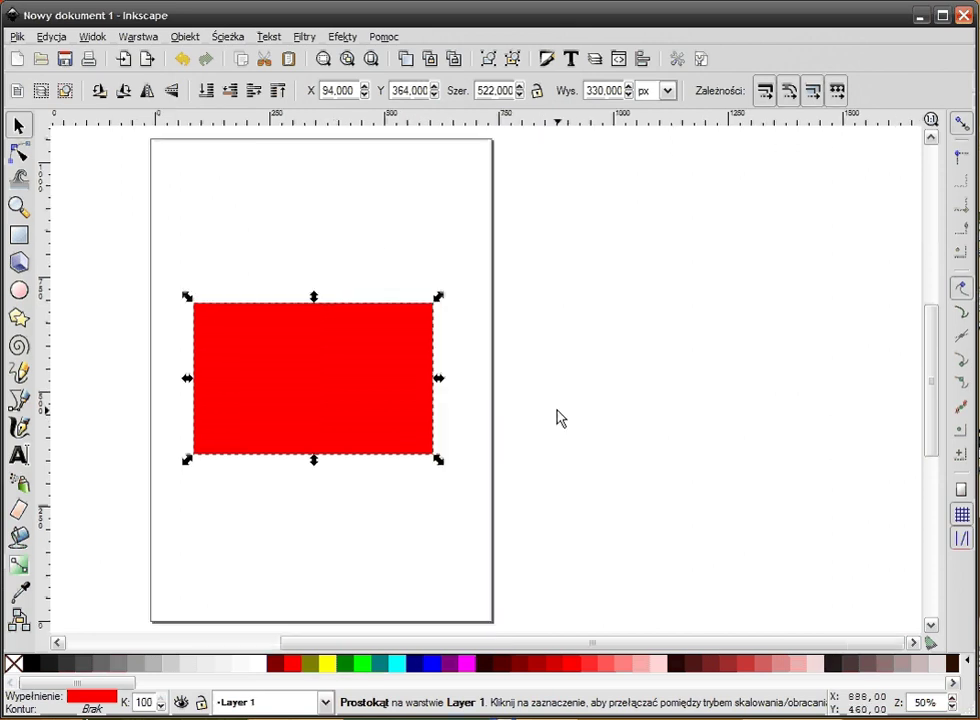
pyautogui.hscroll(2, 556, 416)
pyautogui.hscroll(1, 483, 407)
pyautogui.click(481, 424)
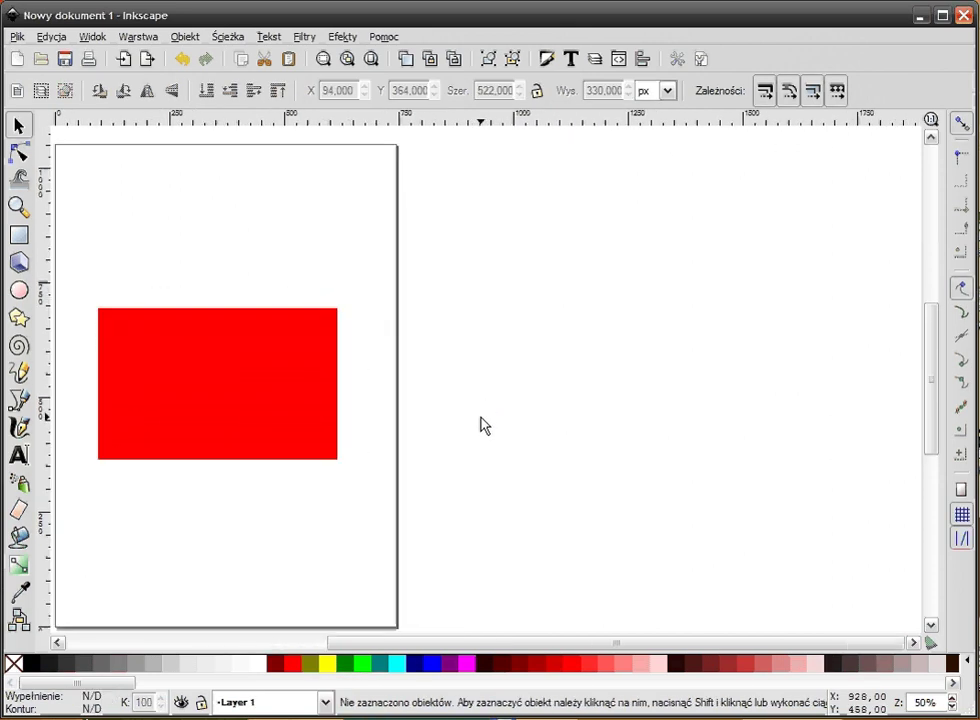
pyautogui.click(546, 61)
pyautogui.click(934, 120)
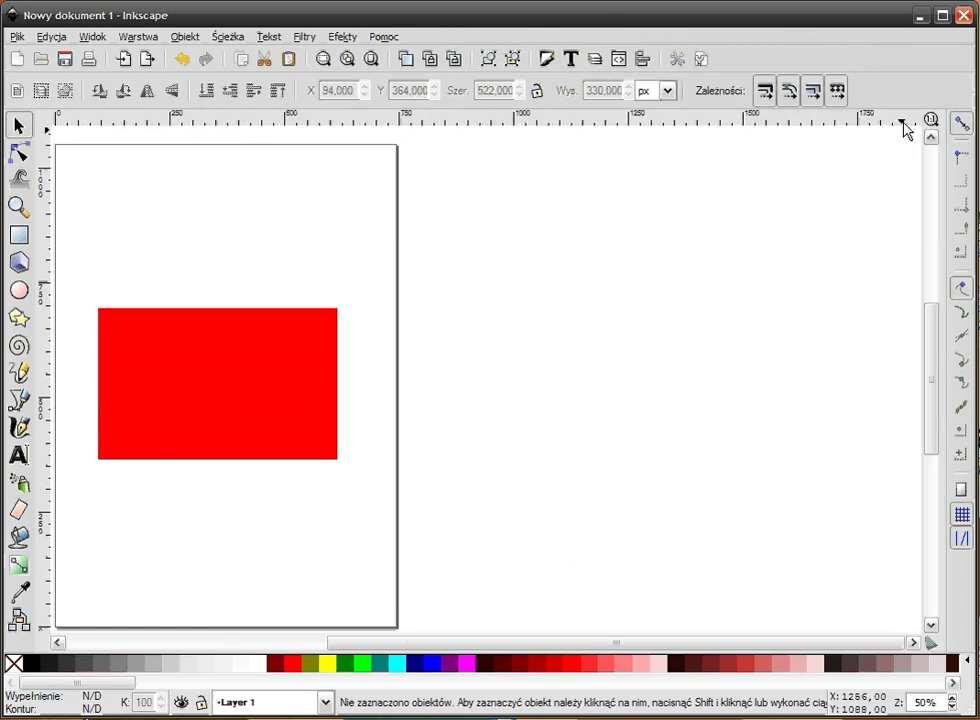
pyautogui.click(290, 420)
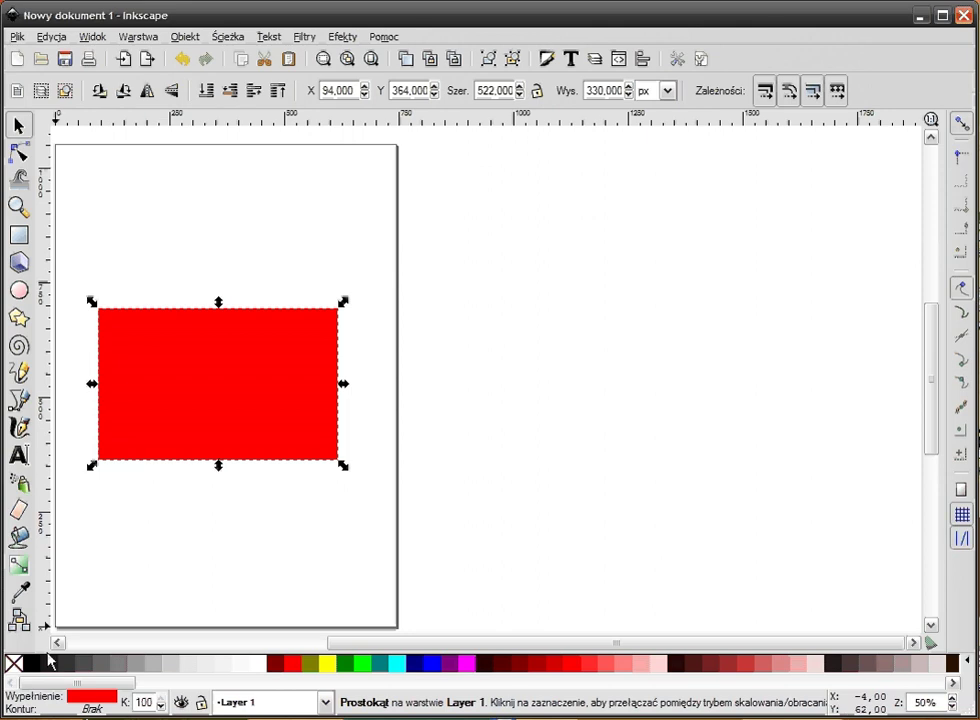
# Step: Shift the fill hue from red to blue in Fill and Stroke, browsing the colour modes
pyautogui.click(84, 698)
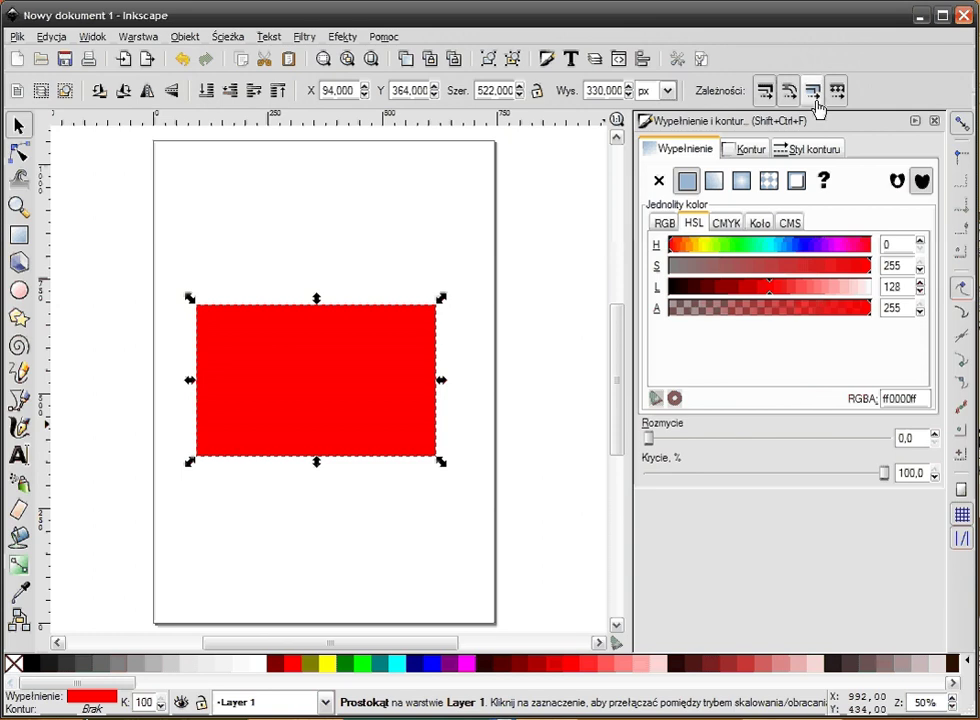
pyautogui.moveTo(690, 247)
pyautogui.mouseDown()
pyautogui.moveTo(816, 245)
pyautogui.moveTo(792, 245)
pyautogui.mouseUp()
pyautogui.click(664, 223)
pyautogui.click(705, 228)
pyautogui.click(727, 223)
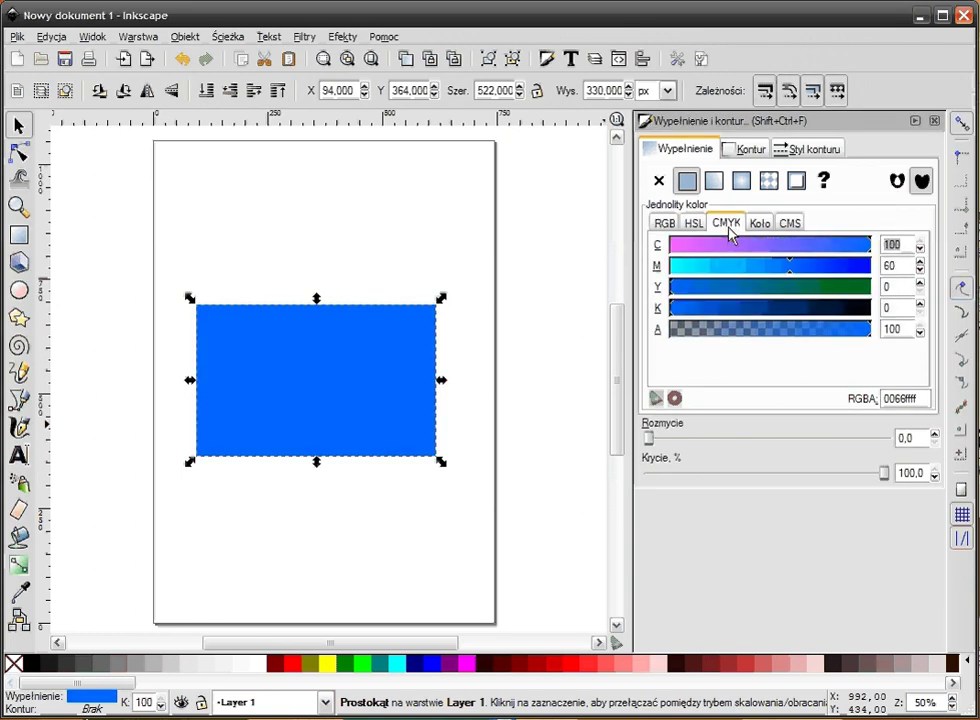
pyautogui.click(759, 223)
pyautogui.click(790, 223)
pyautogui.click(703, 228)
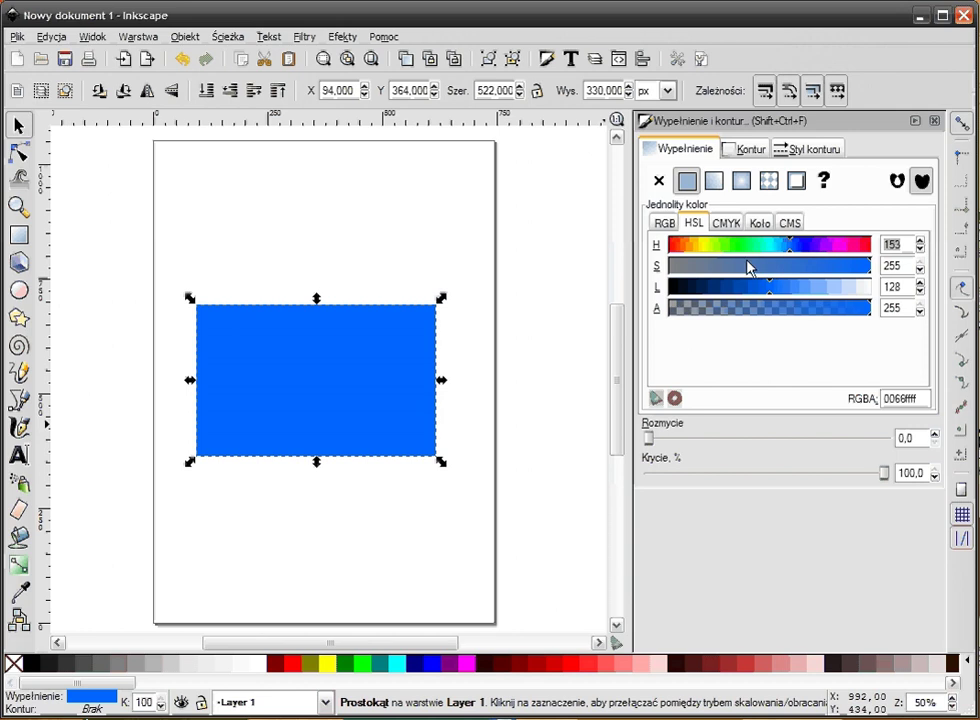
# Step: Tune the HSL sliders to a light sky blue fill 00b3e5ff, then deselect
pyautogui.click(726, 245)
pyautogui.moveTo(727, 250); pyautogui.dragTo(775, 248)
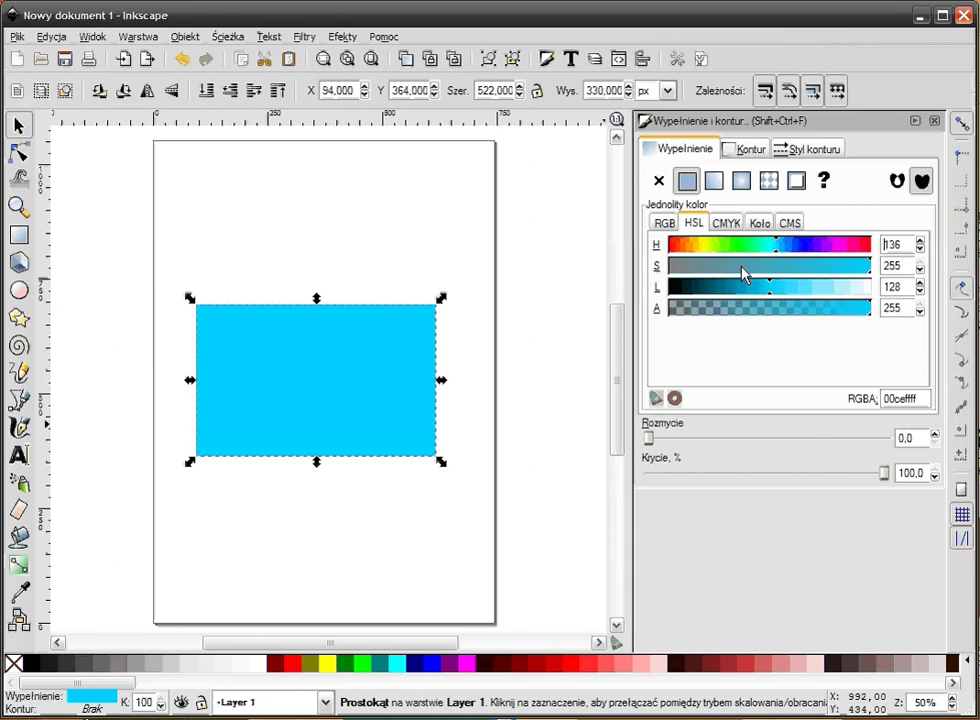
pyautogui.click(704, 265)
pyautogui.moveTo(704, 265); pyautogui.dragTo(878, 267)
pyautogui.moveTo(740, 287)
pyautogui.mouseDown()
pyautogui.moveTo(704, 289)
pyautogui.moveTo(866, 289)
pyautogui.moveTo(760, 290)
pyautogui.mouseUp()
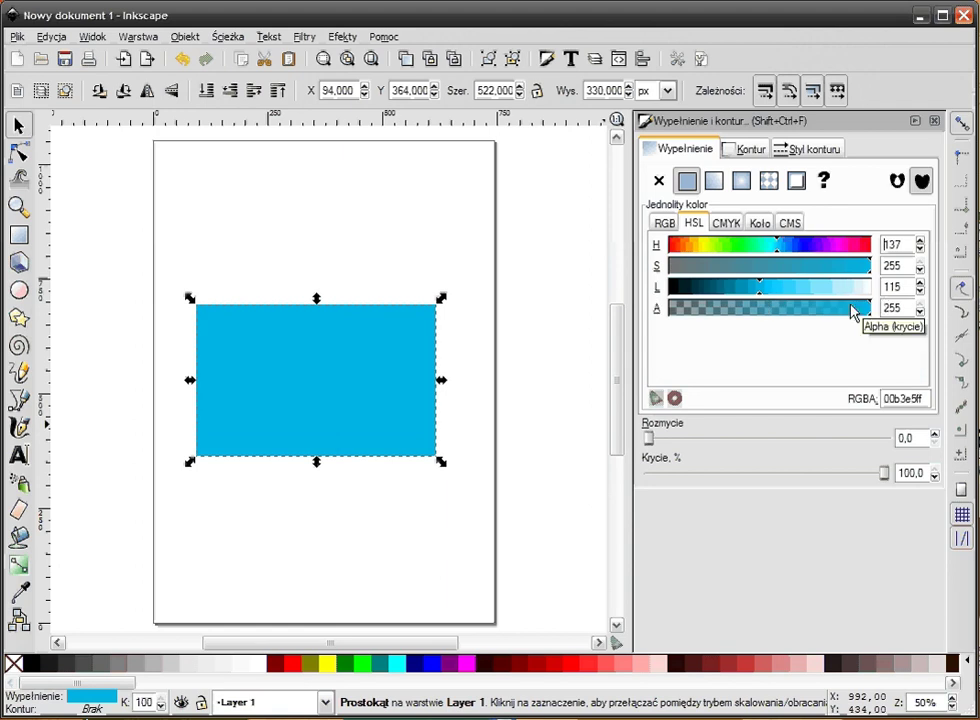
pyautogui.moveTo(852, 308)
pyautogui.mouseDown()
pyautogui.moveTo(750, 317)
pyautogui.moveTo(884, 318)
pyautogui.mouseUp()
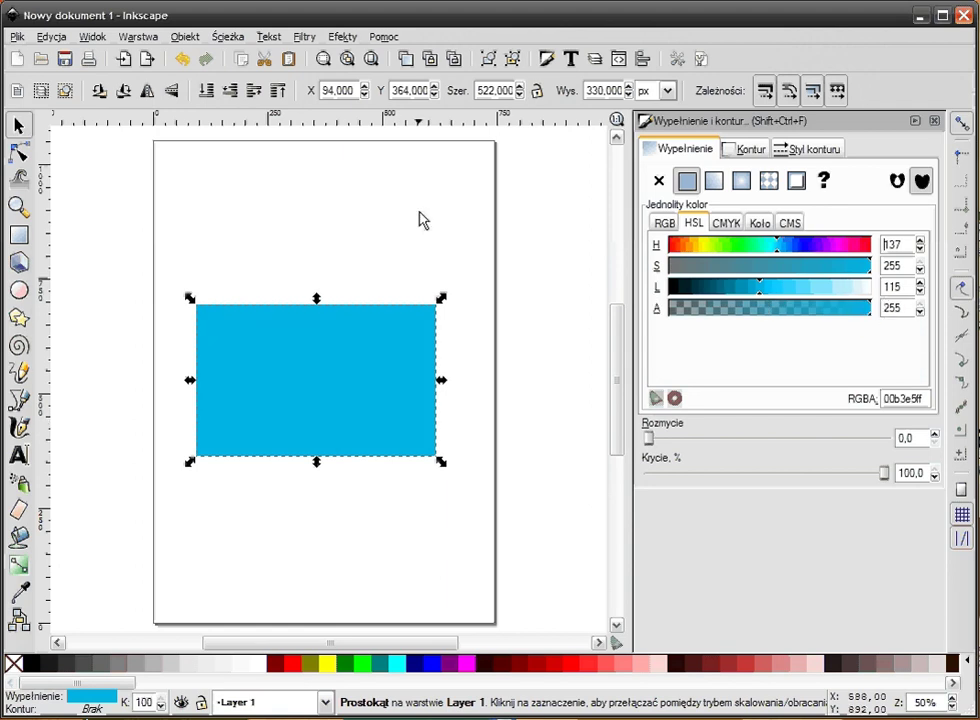
pyautogui.click(402, 295)
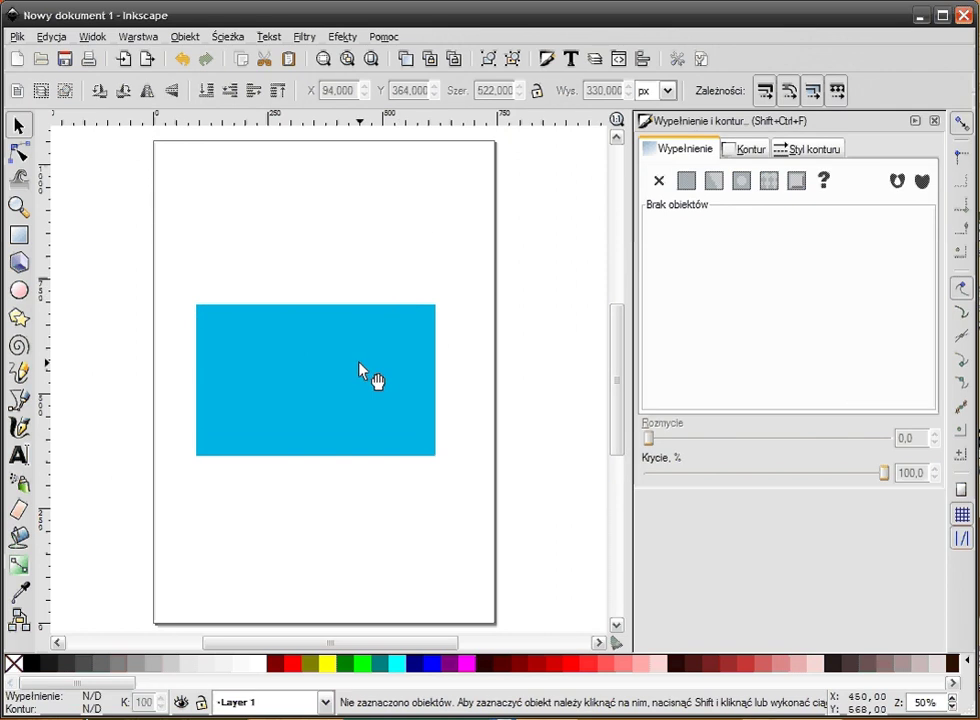
# Step: Duplicate the rectangle and lower both copies to semi-transparent alpha 150
pyautogui.moveTo(326, 417)
pyautogui.mouseDown()
pyautogui.moveTo(308, 317)
pyautogui.moveTo(437, 406)
pyautogui.mouseUp()
pyautogui.hotkey('ctrl', 'd')
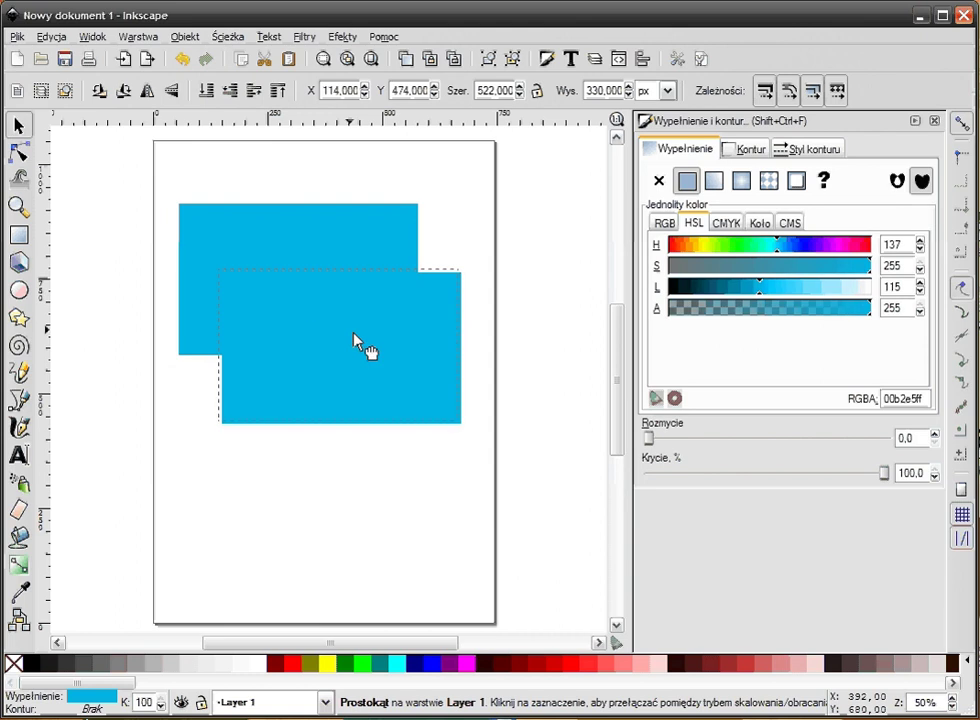
pyautogui.click(512, 256)
pyautogui.moveTo(589, 155)
pyautogui.mouseDown()
pyautogui.moveTo(543, 357)
pyautogui.moveTo(130, 525)
pyautogui.mouseUp()
pyautogui.moveTo(866, 312); pyautogui.dragTo(788, 314)
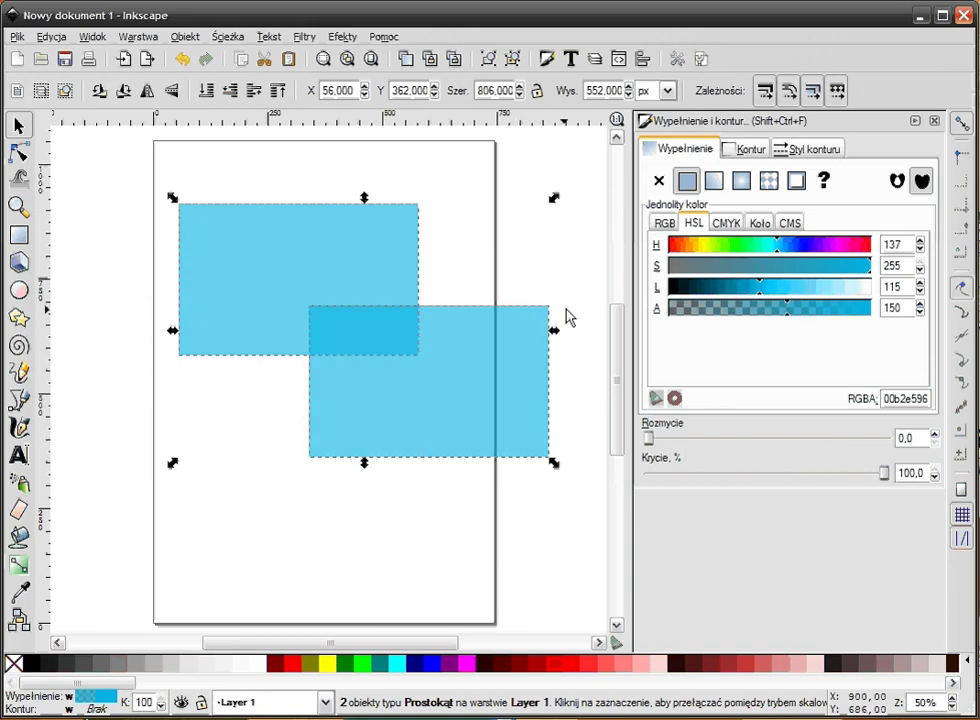
# Step: Restore both rectangles to full opacity, alpha 255
pyautogui.click(472, 385)
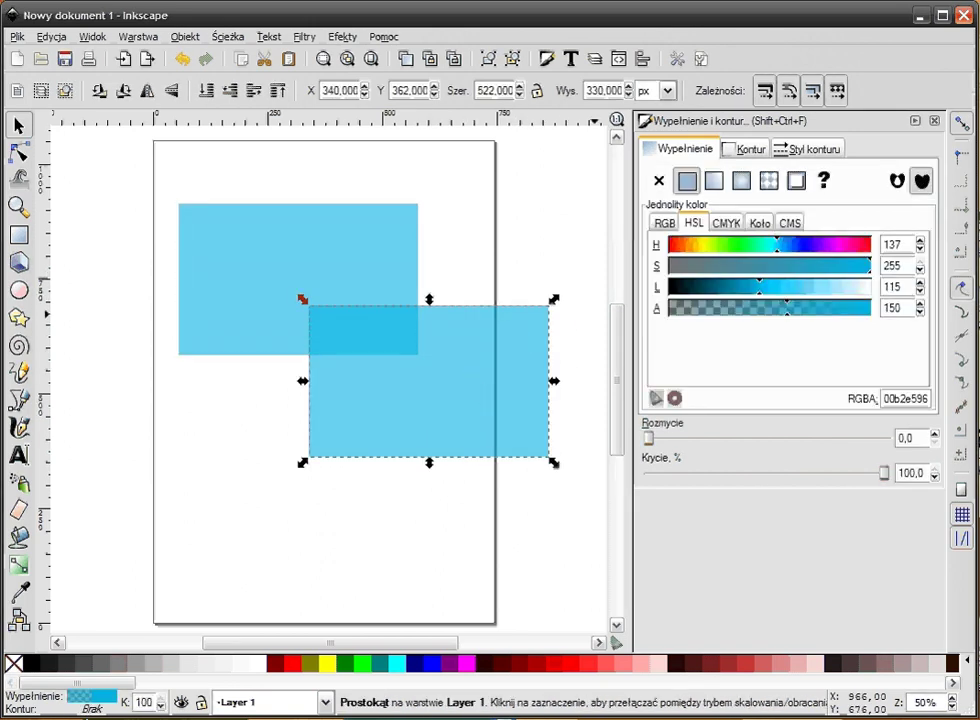
pyautogui.moveTo(813, 318); pyautogui.dragTo(871, 310)
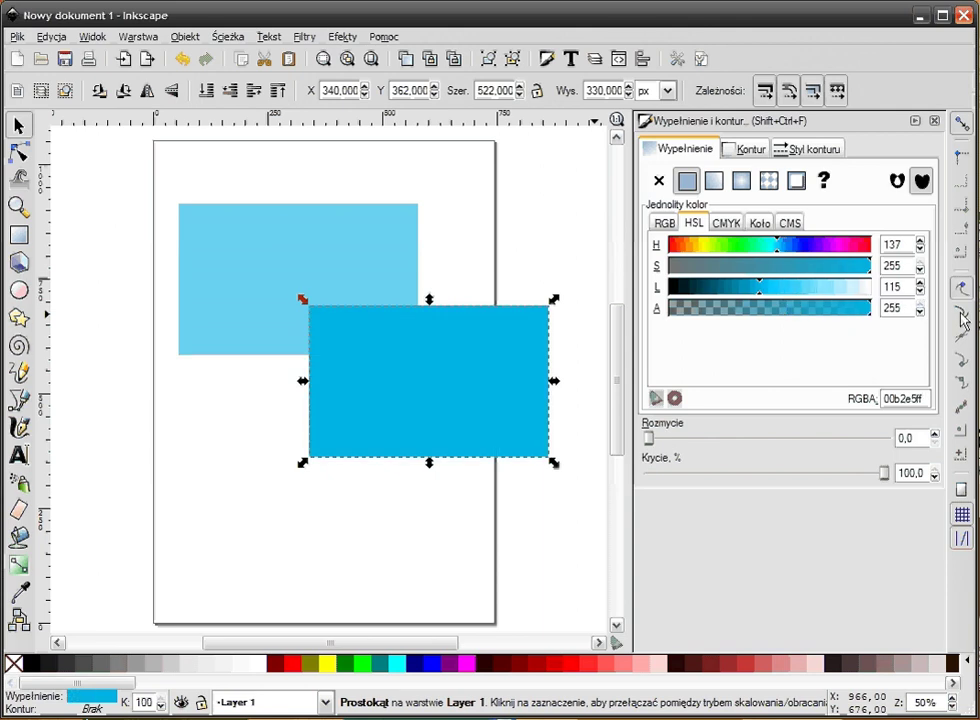
pyautogui.click(486, 256)
pyautogui.click(405, 270)
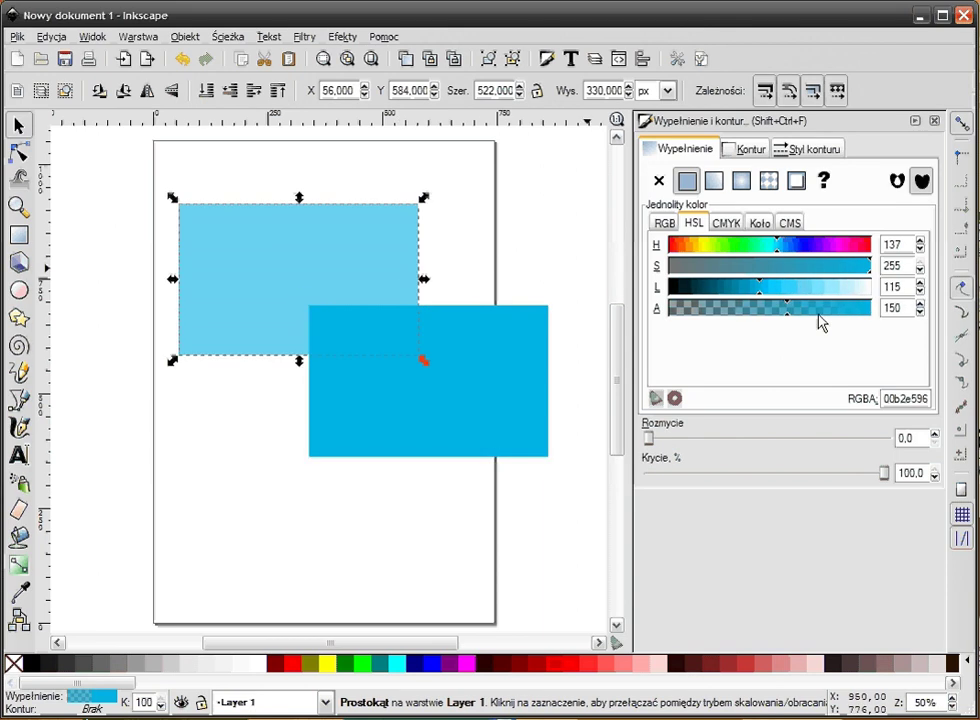
pyautogui.moveTo(790, 311); pyautogui.dragTo(912, 312)
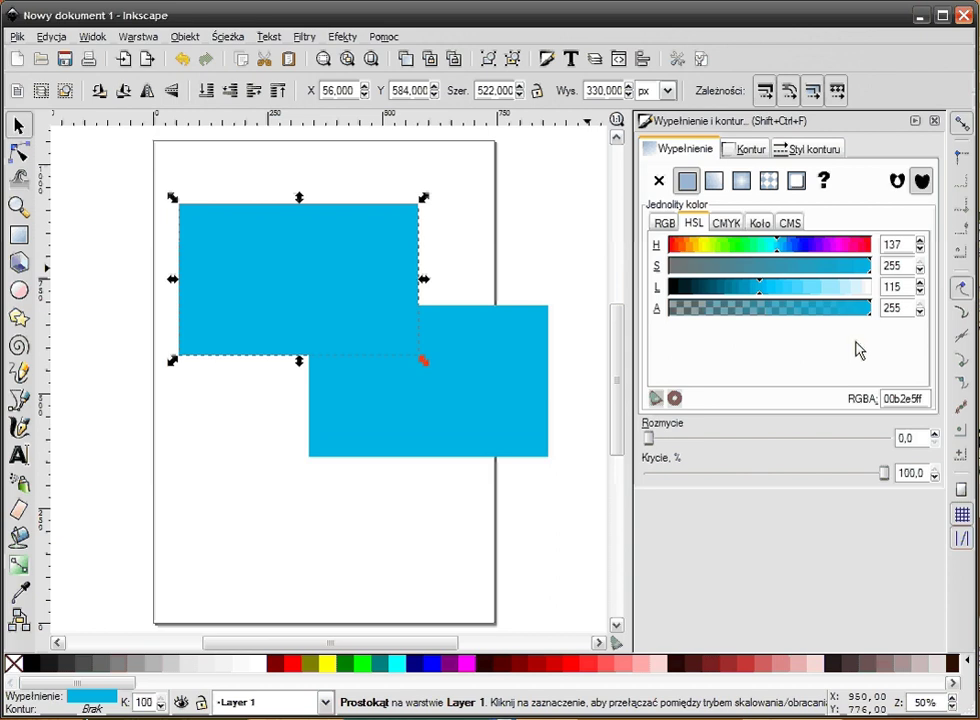
pyautogui.click(490, 256)
# Step: Delete the upper-left copy and move the remaining rectangle back onto the page
pyautogui.click(405, 250)
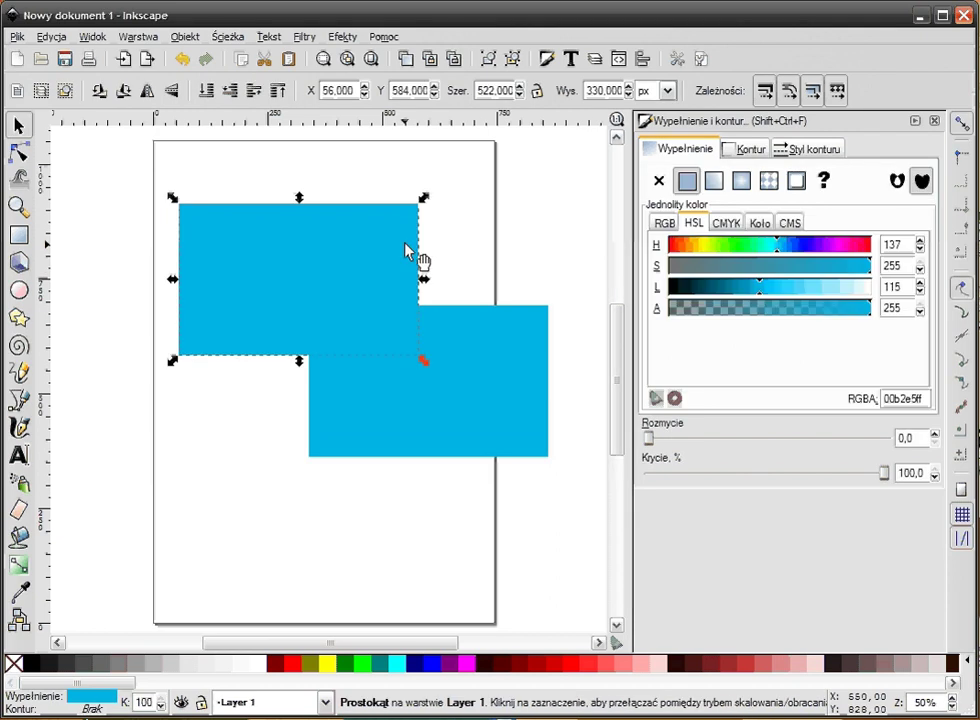
pyautogui.press('Delete')
pyautogui.moveTo(449, 427); pyautogui.dragTo(341, 375)
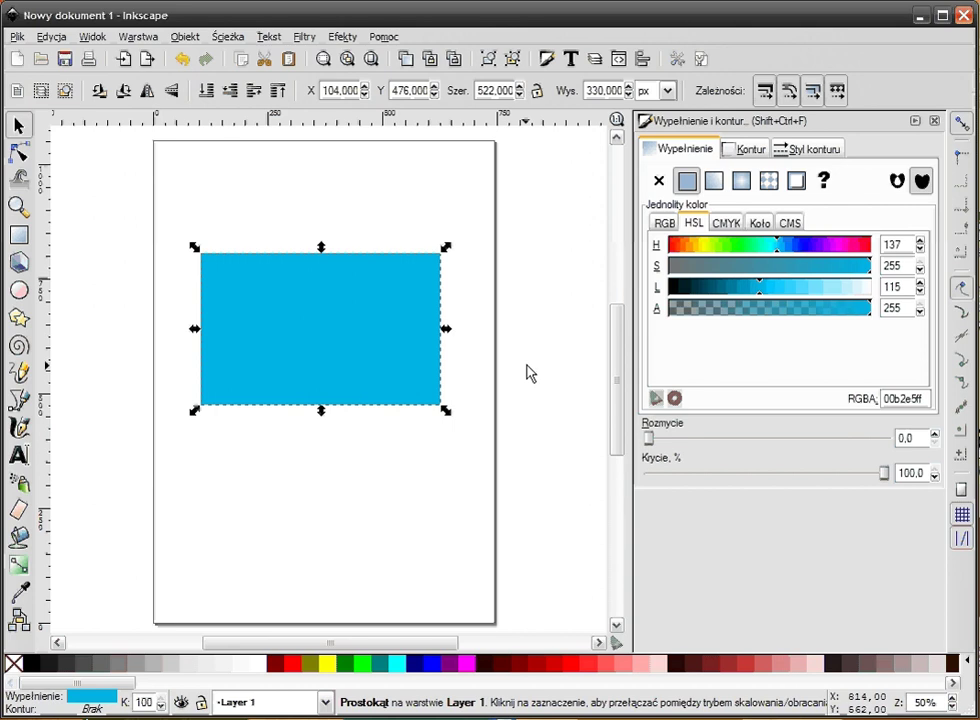
# Step: Adjust the CMYK sliders to give the rectangle a dark navy fill 23324fff
pyautogui.click(462, 370)
pyautogui.click(381, 336)
pyautogui.click(734, 234)
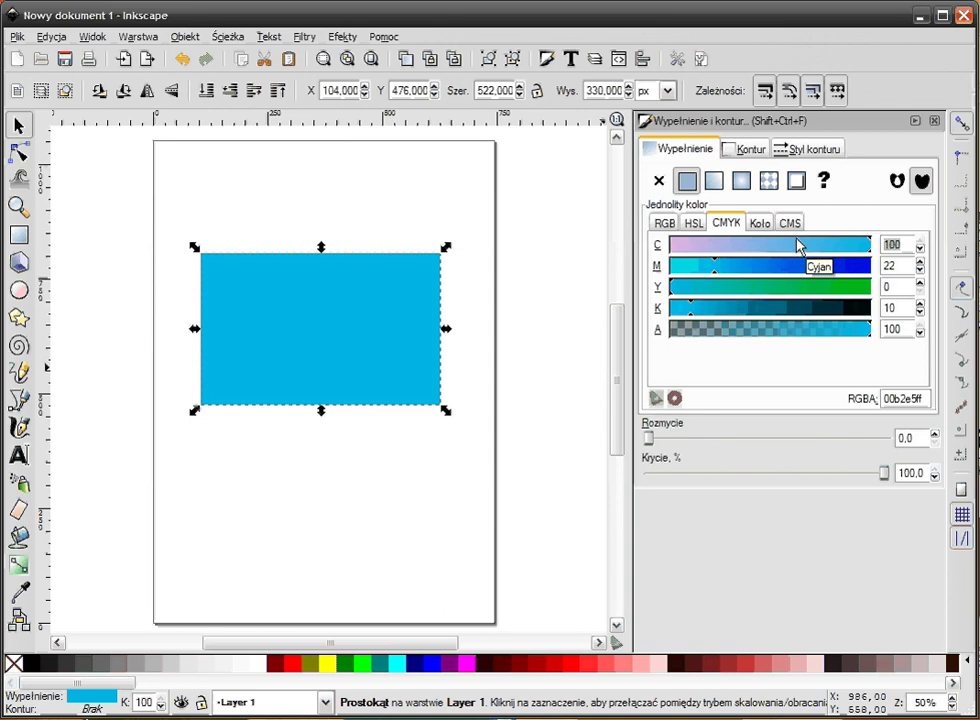
pyautogui.moveTo(793, 250)
pyautogui.mouseDown()
pyautogui.moveTo(768, 268)
pyautogui.moveTo(871, 267)
pyautogui.mouseUp()
pyautogui.moveTo(773, 295); pyautogui.dragTo(740, 287)
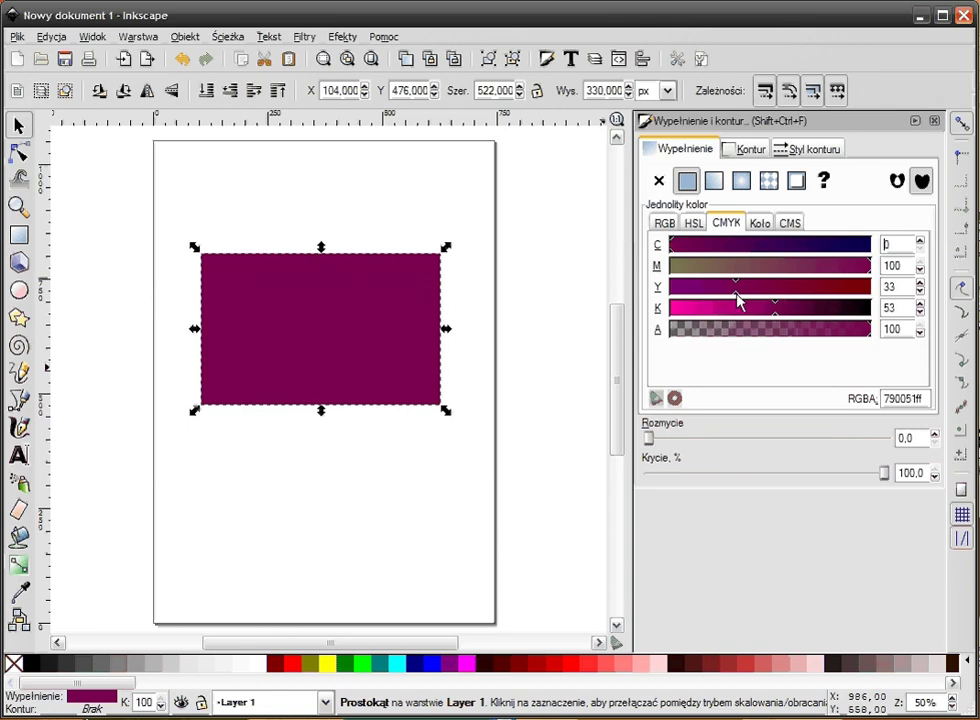
pyautogui.click(786, 265)
pyautogui.click(800, 244)
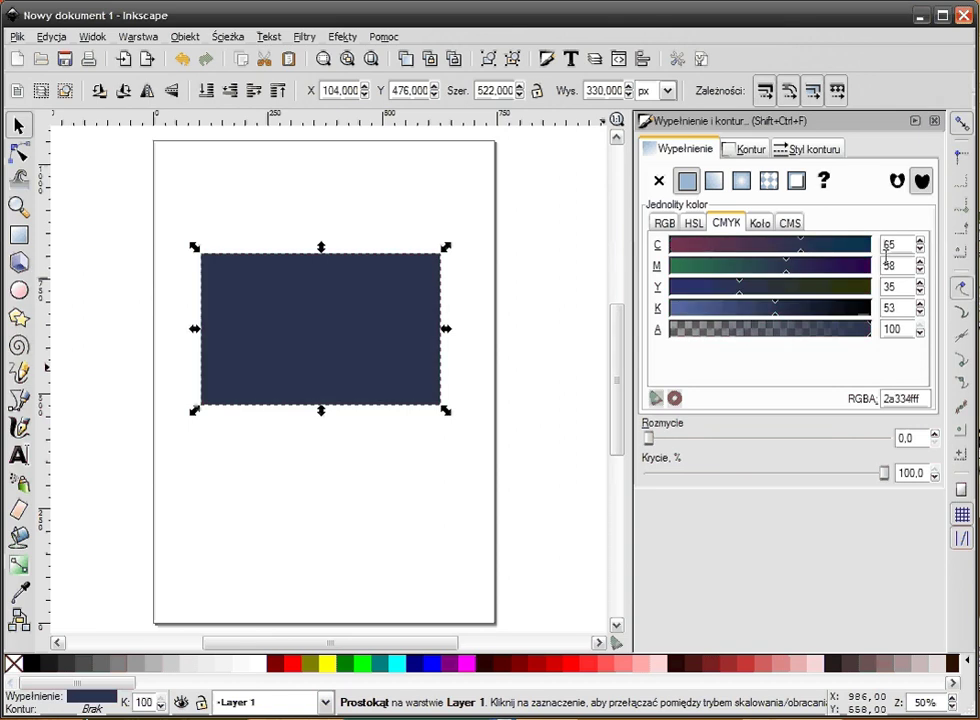
pyautogui.click(813, 246)
# Step: Set the fill in HSL to mustard olive yellow aea01eff (H 38, S 180, L 102)
pyautogui.click(694, 224)
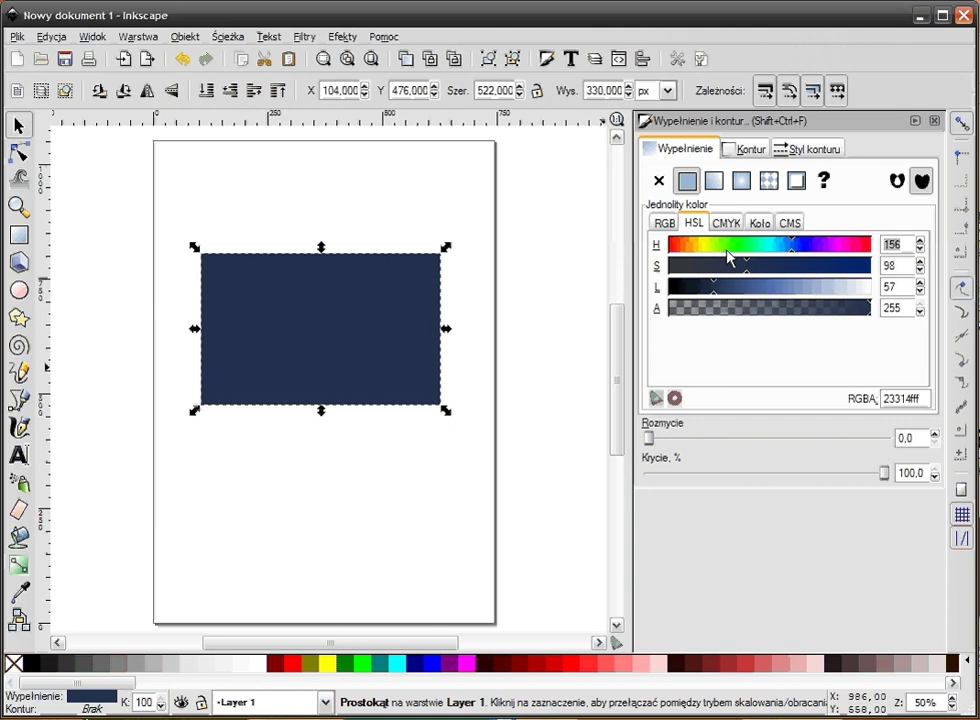
pyautogui.click(697, 248)
pyautogui.moveTo(748, 268)
pyautogui.mouseDown()
pyautogui.moveTo(812, 270)
pyautogui.moveTo(753, 292)
pyautogui.mouseUp()
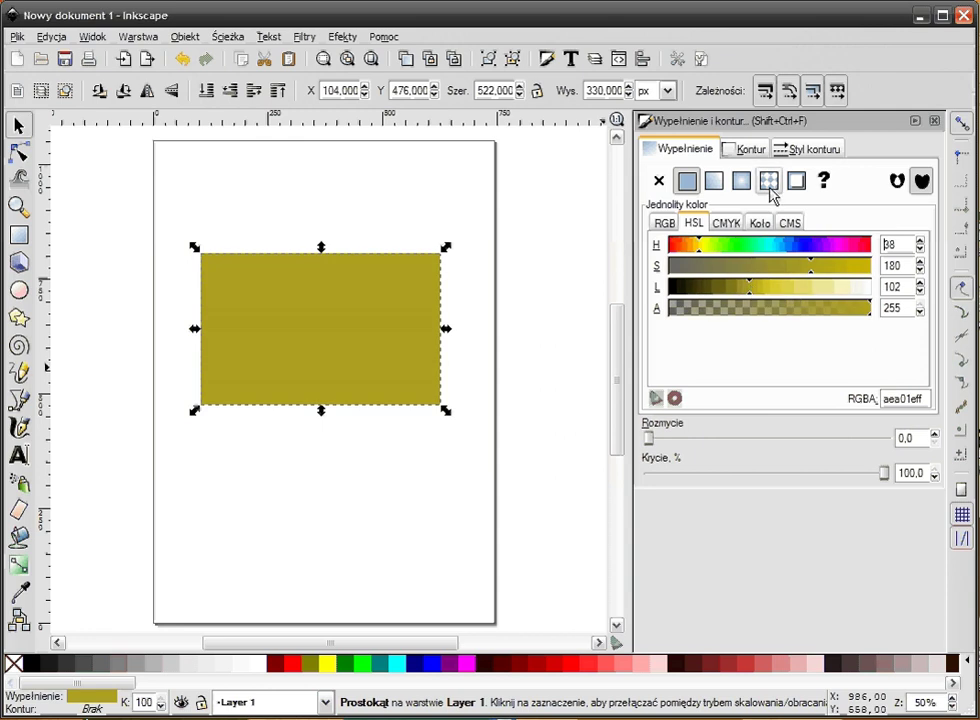
# Step: Give the rectangle a flat-colour outline, briefly trying green 3a7746ff
pyautogui.click(745, 150)
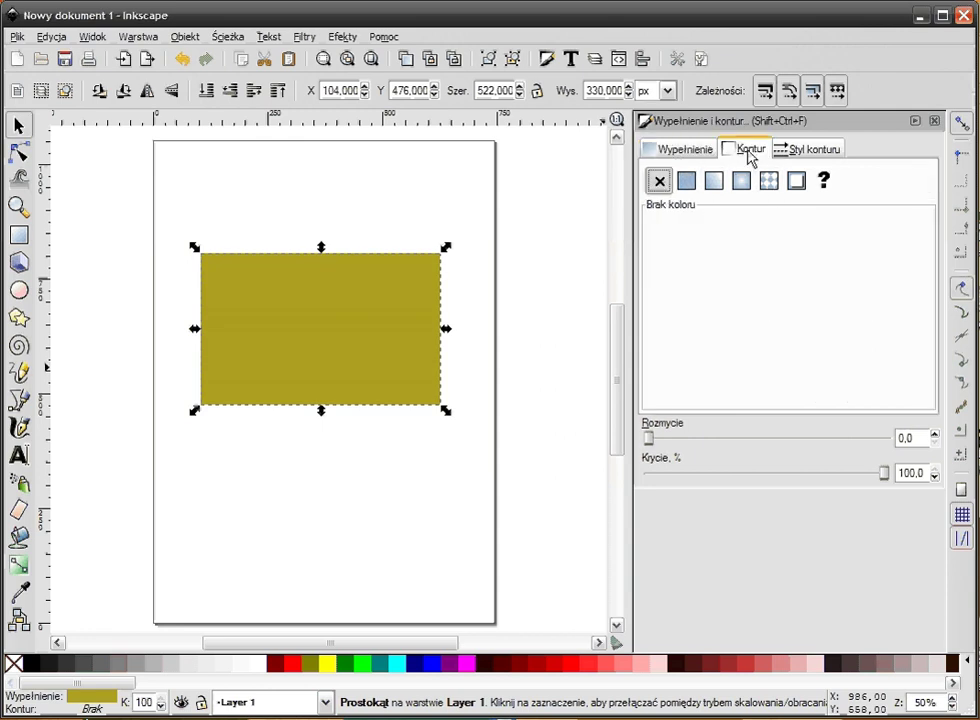
pyautogui.click(690, 149)
pyautogui.click(748, 149)
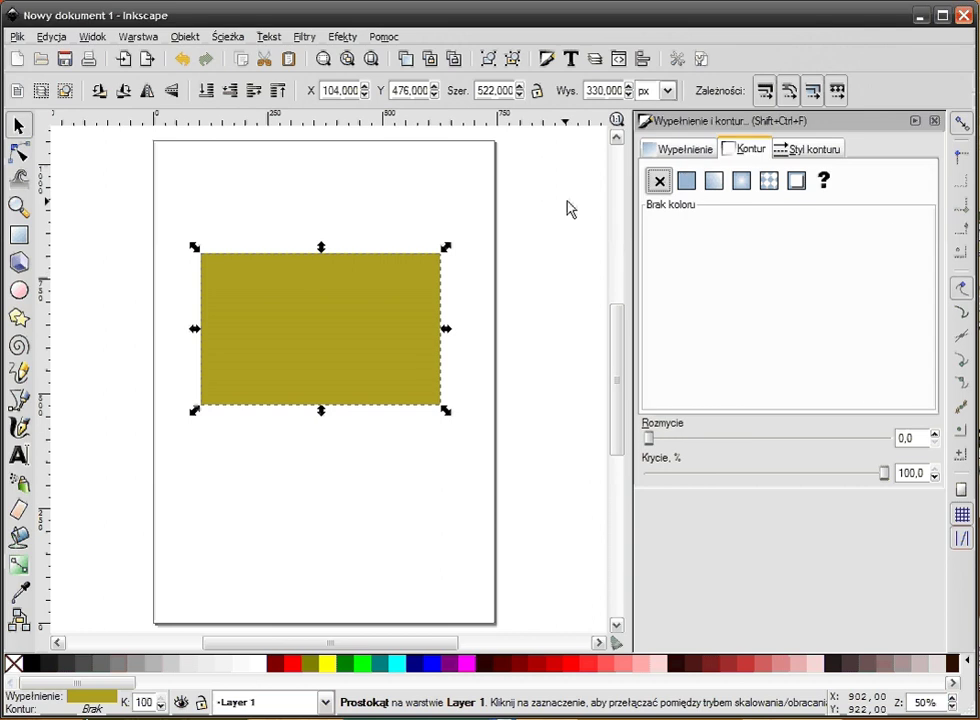
pyautogui.click(686, 181)
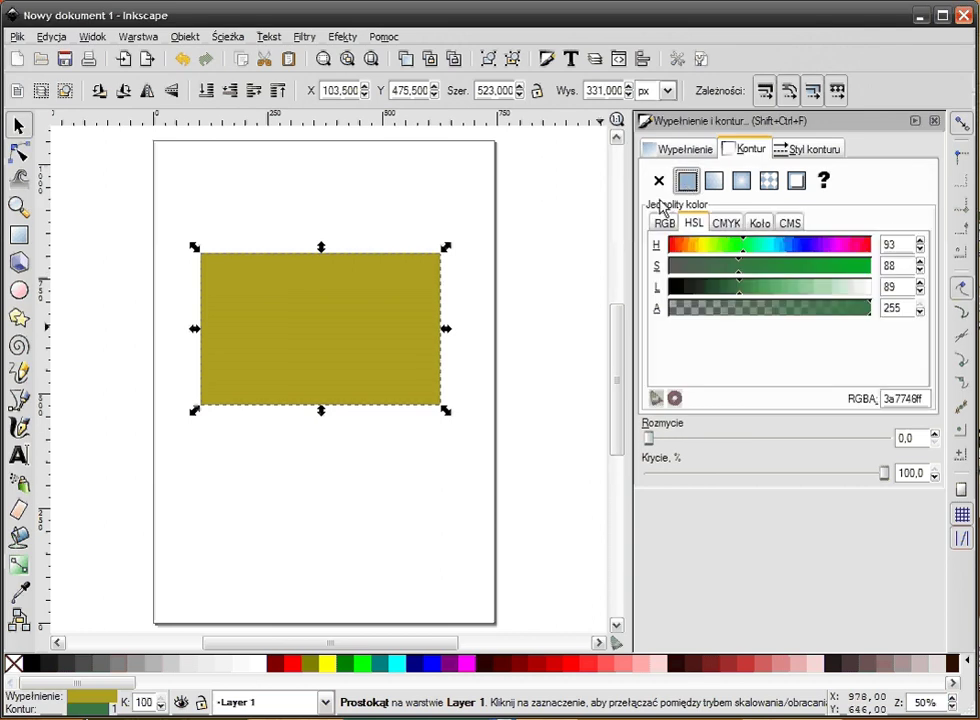
pyautogui.click(658, 180)
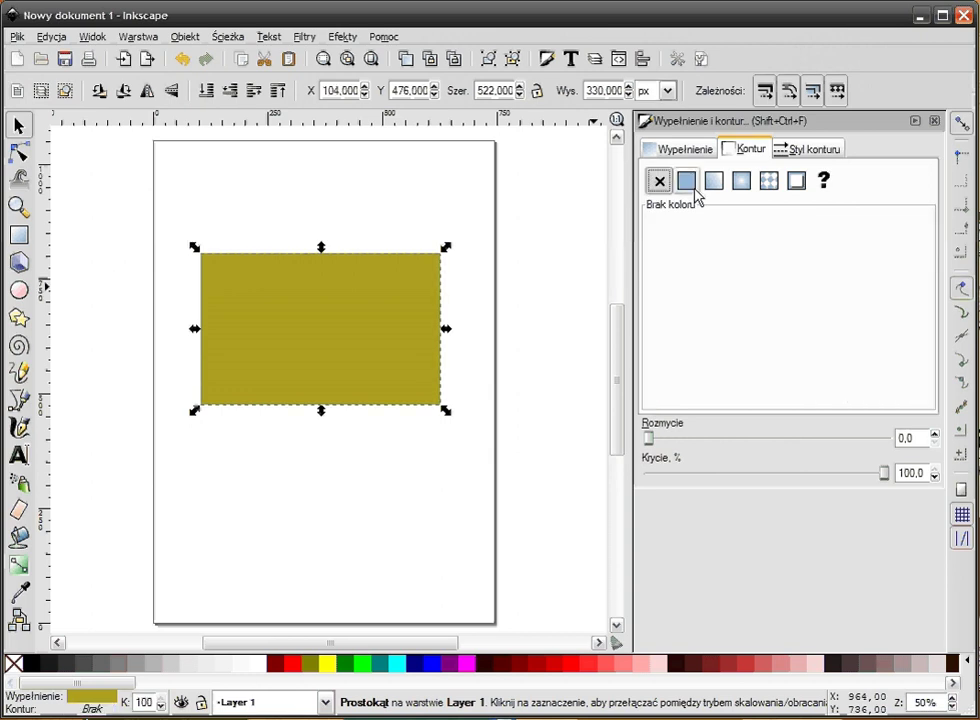
pyautogui.click(685, 149)
pyautogui.click(748, 149)
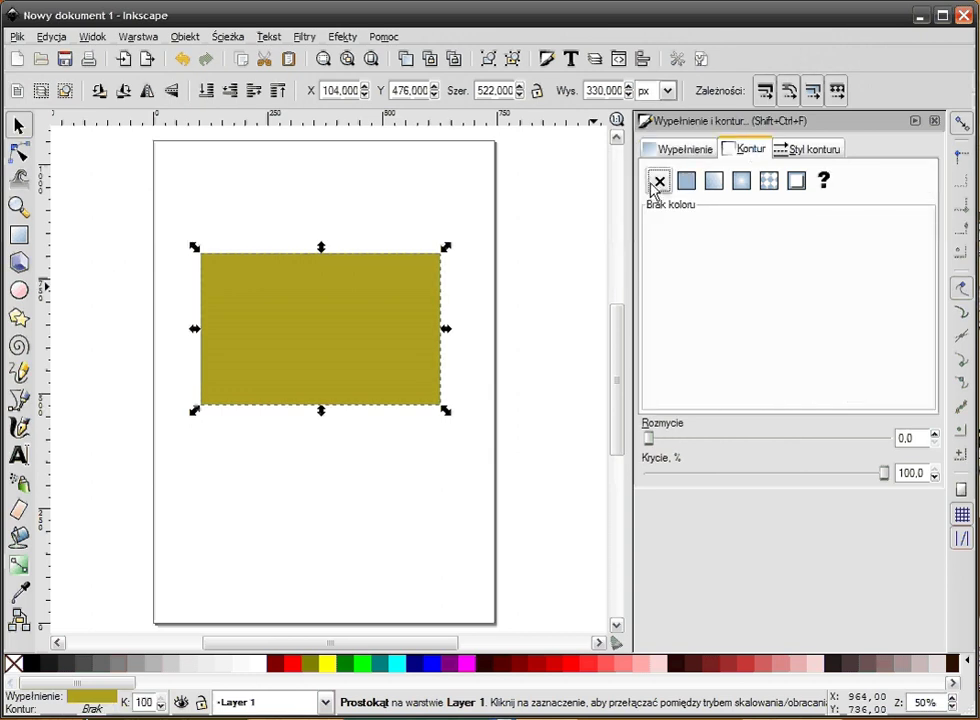
pyautogui.click(686, 183)
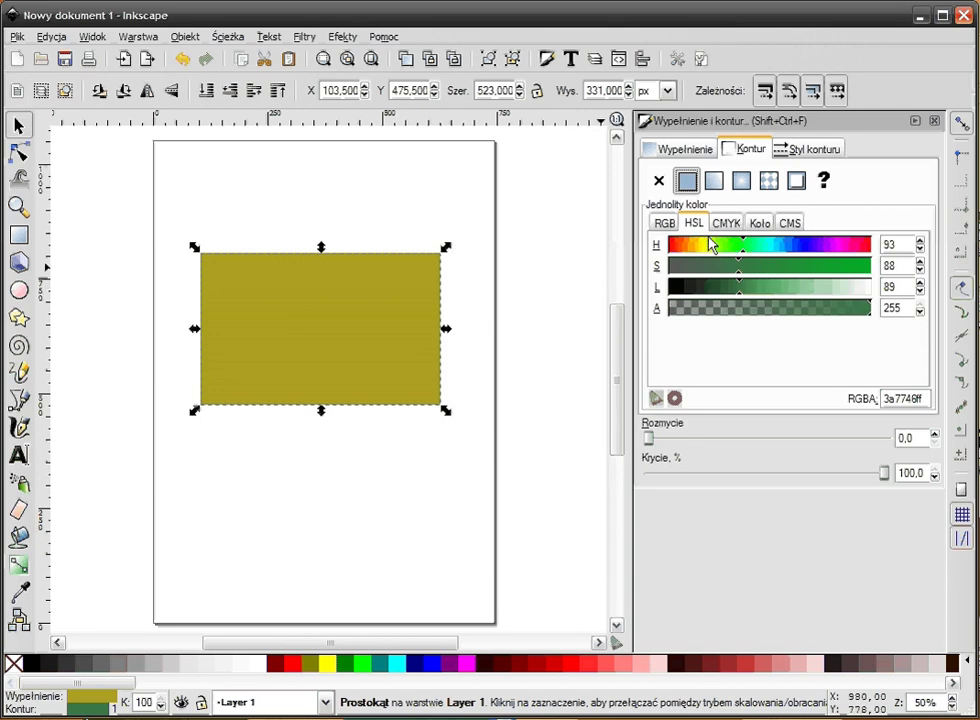
pyautogui.press('Escape')
pyautogui.click(381, 284)
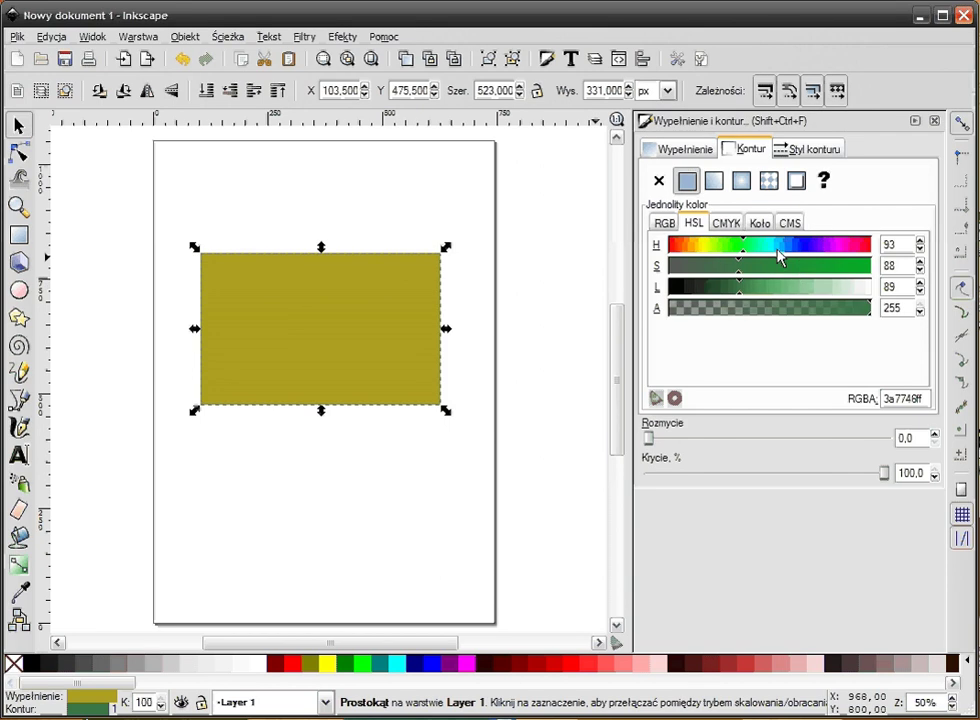
# Step: Set the outline width to 8 px and colour it grey-blue 8190acff
pyautogui.rightClick(128, 705)
pyautogui.click(138, 519)
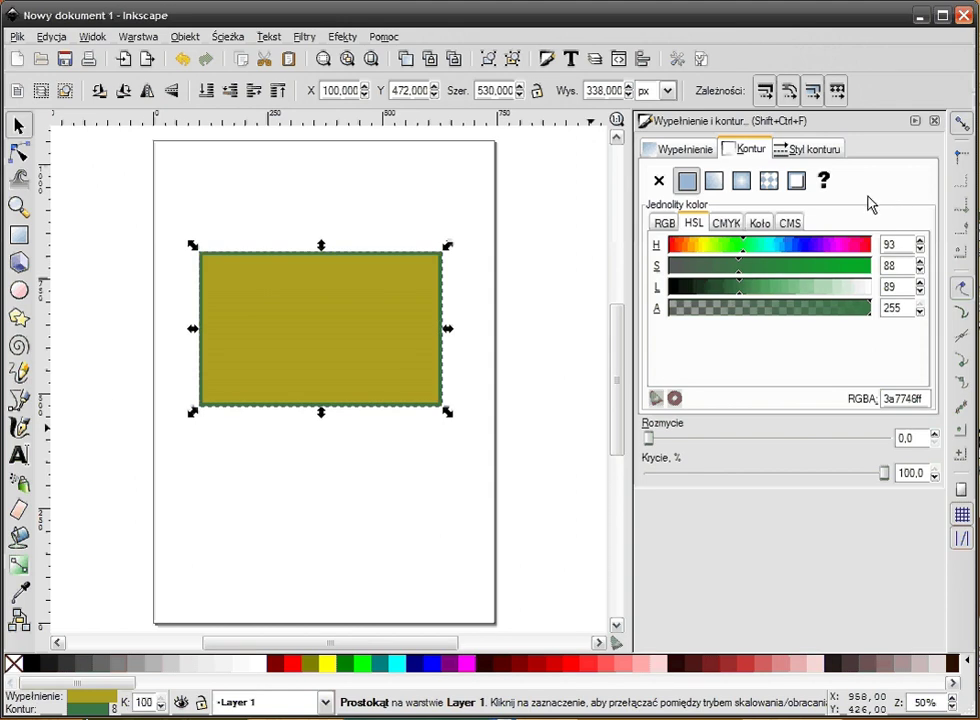
pyautogui.moveTo(756, 247)
pyautogui.mouseDown()
pyautogui.moveTo(724, 247)
pyautogui.moveTo(790, 247)
pyautogui.moveTo(710, 265)
pyautogui.mouseUp()
pyautogui.click(810, 287)
pyautogui.moveTo(808, 288); pyautogui.dragTo(790, 288)
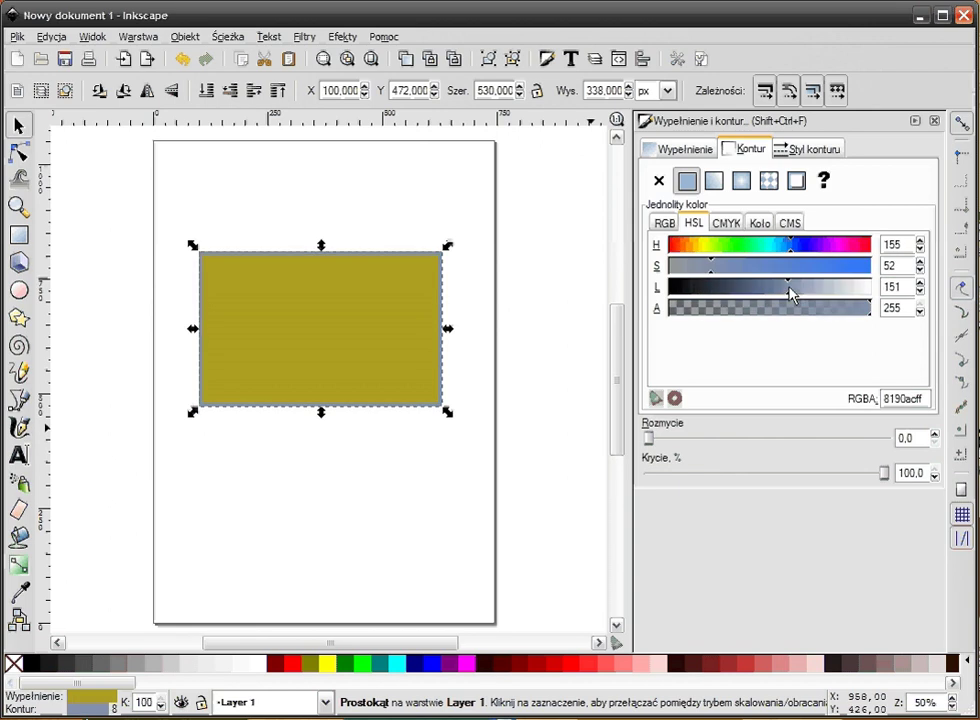
pyautogui.click(820, 150)
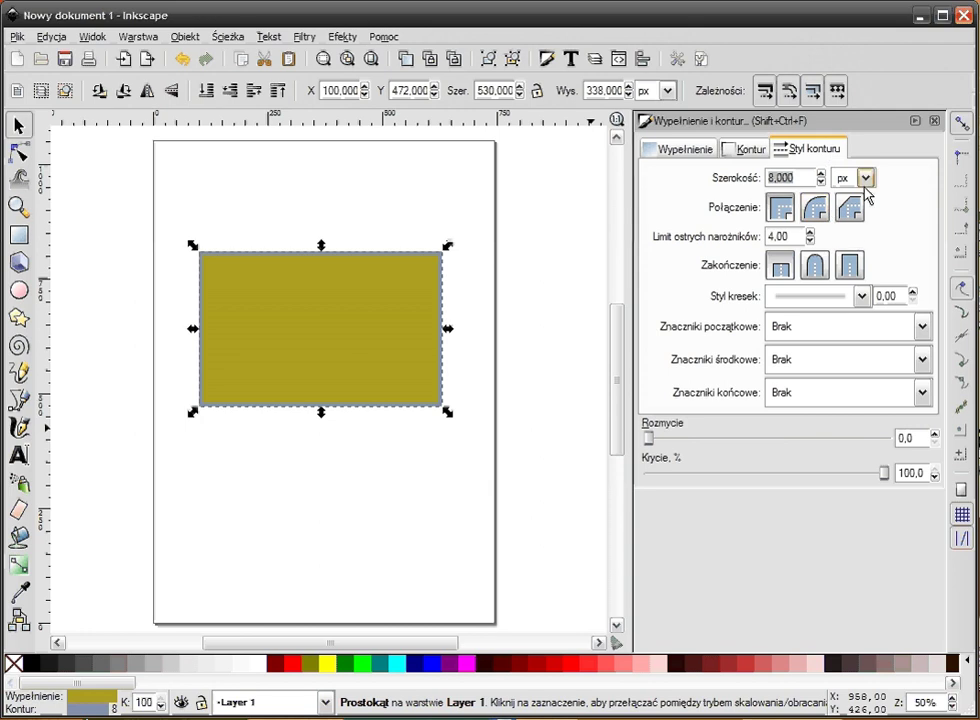
# Step: Raise the outline width through 21.5, 31.6 and 45.8 to 96.3 px, then deselect
pyautogui.click(821, 174)
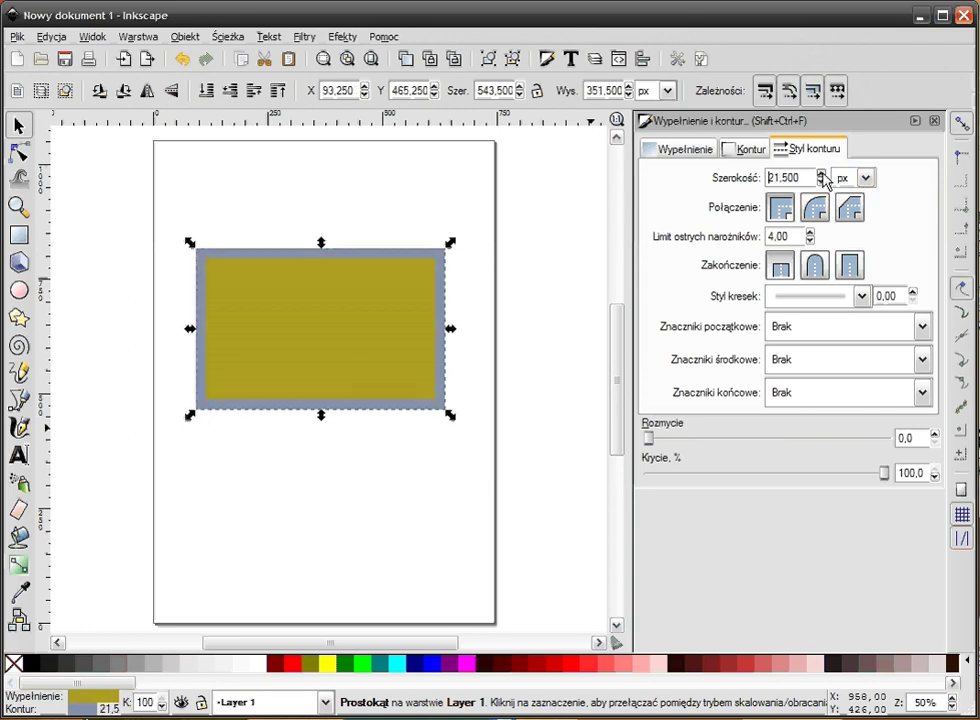
pyautogui.click(821, 174)
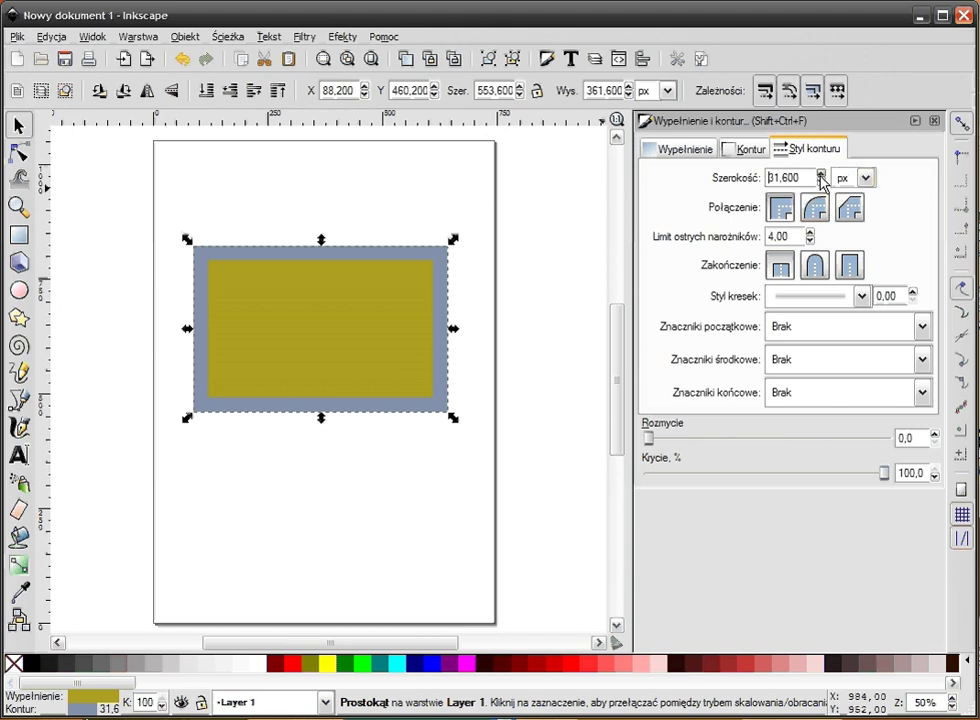
pyautogui.click(821, 174)
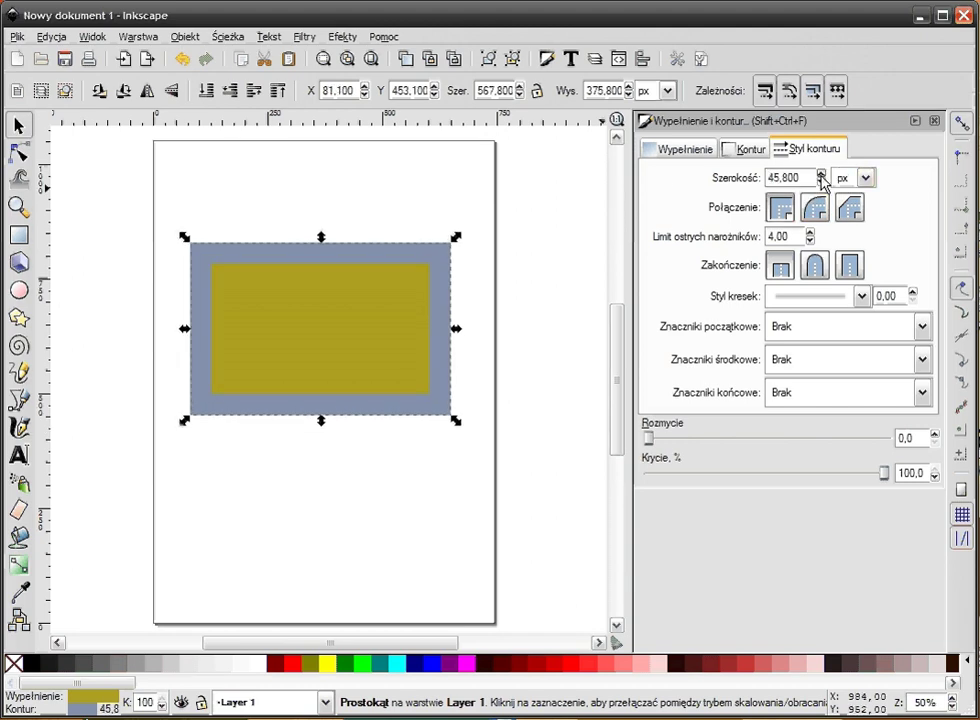
pyautogui.click(821, 177)
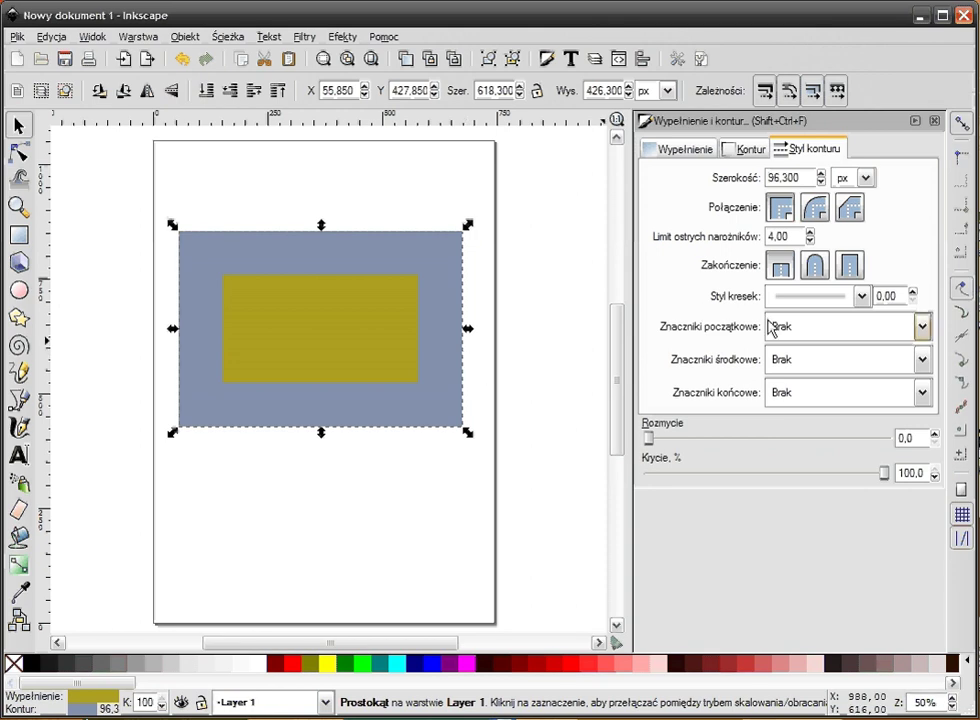
pyautogui.click(573, 249)
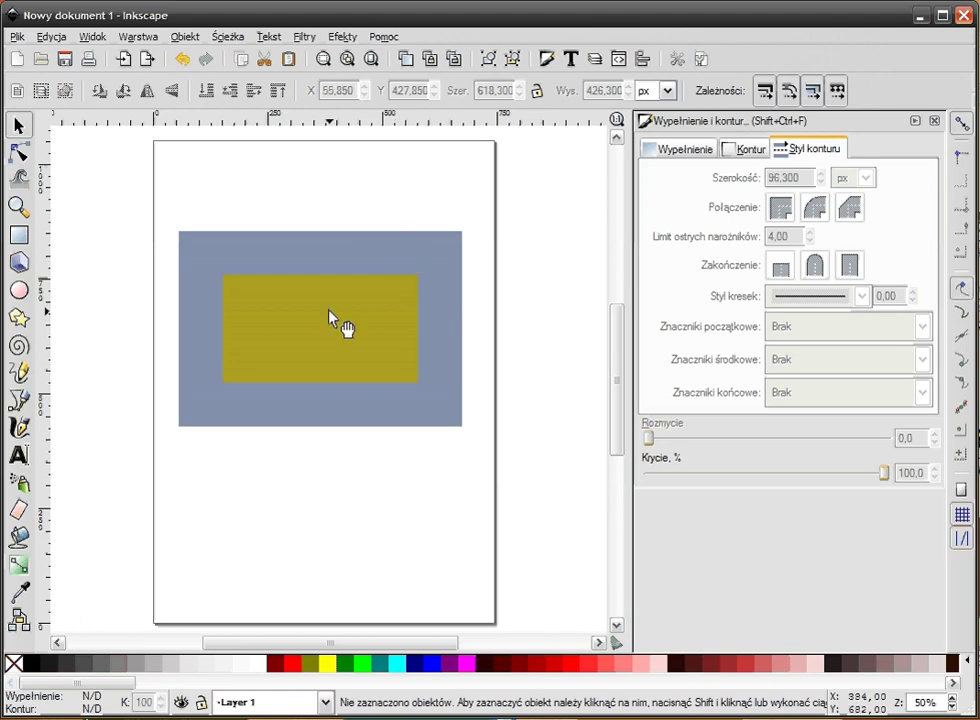
pyautogui.click(20, 152)
pyautogui.click(455, 265)
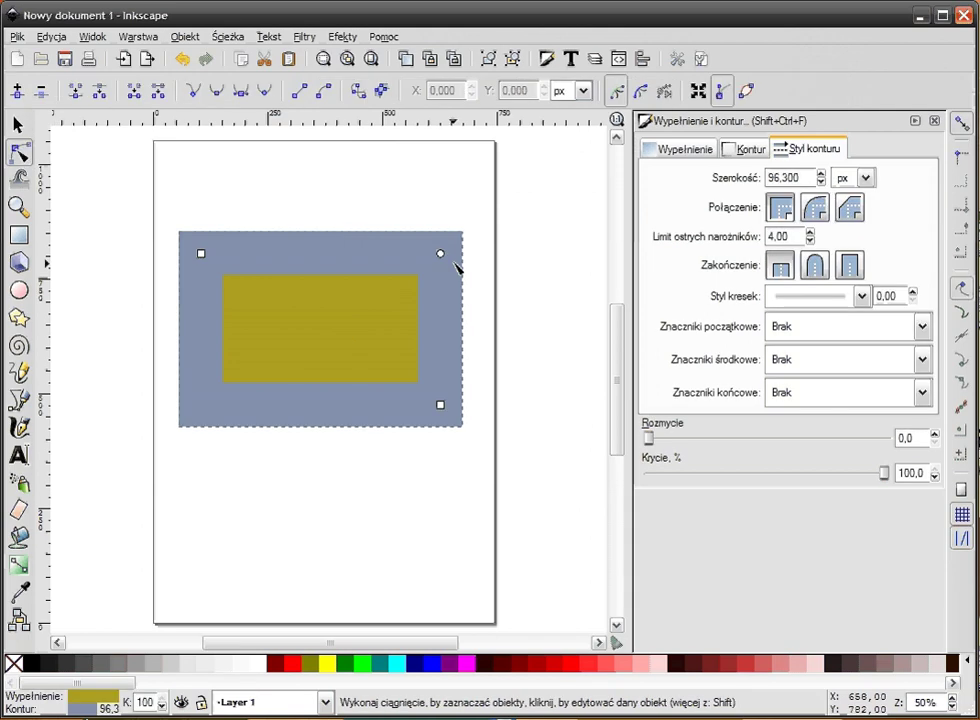
pyautogui.moveTo(441, 254); pyautogui.dragTo(441, 291)
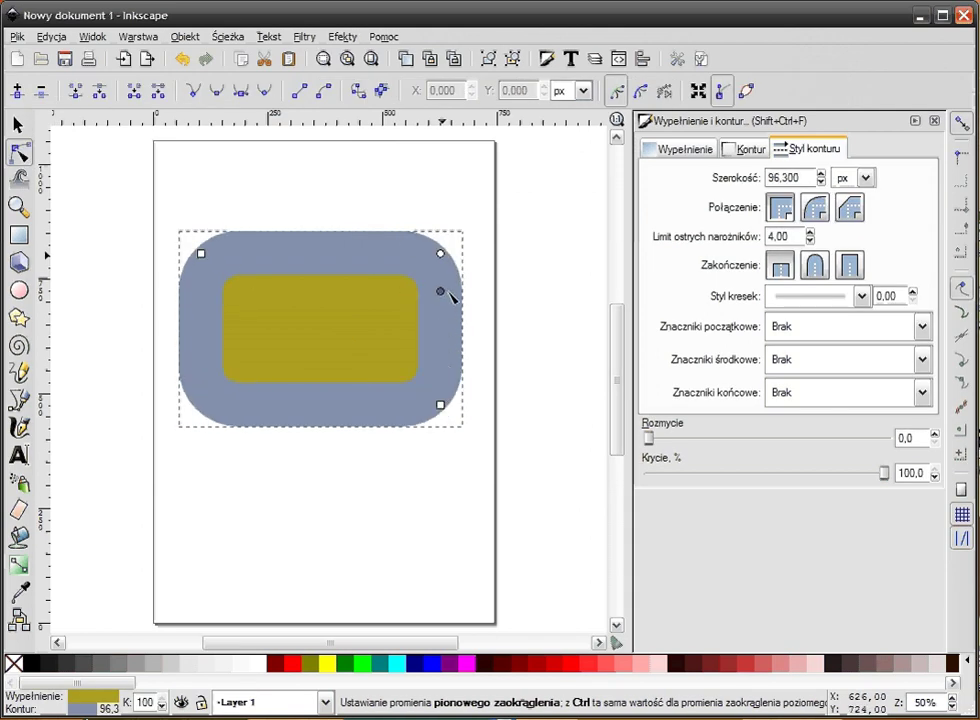
pyautogui.moveTo(443, 291); pyautogui.dragTo(446, 232)
pyautogui.press('F1')
pyautogui.click(313, 188)
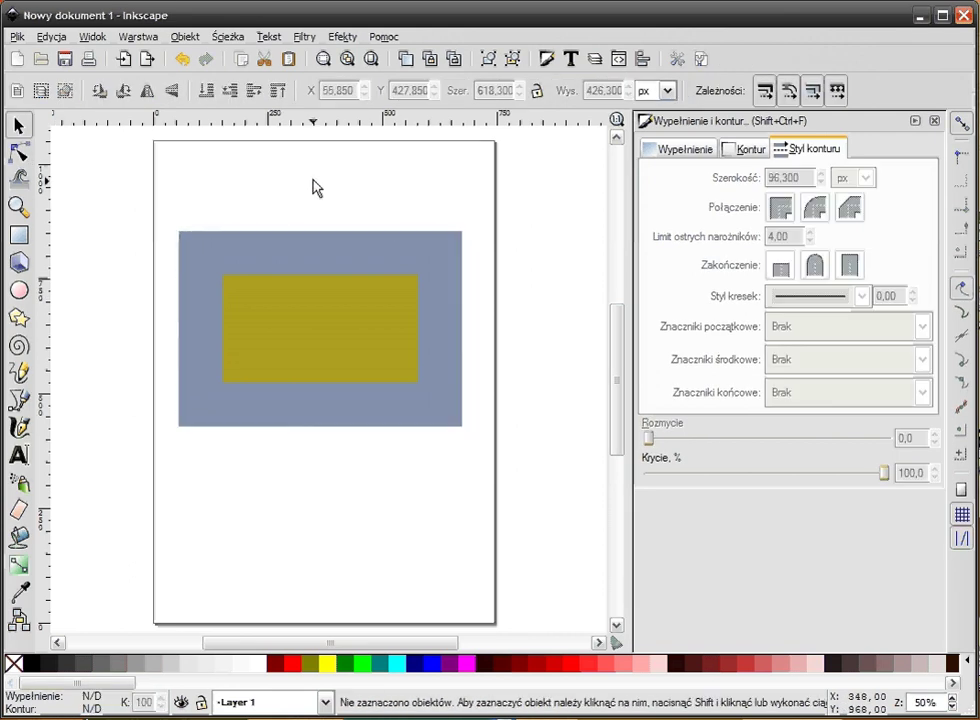
pyautogui.click(343, 271)
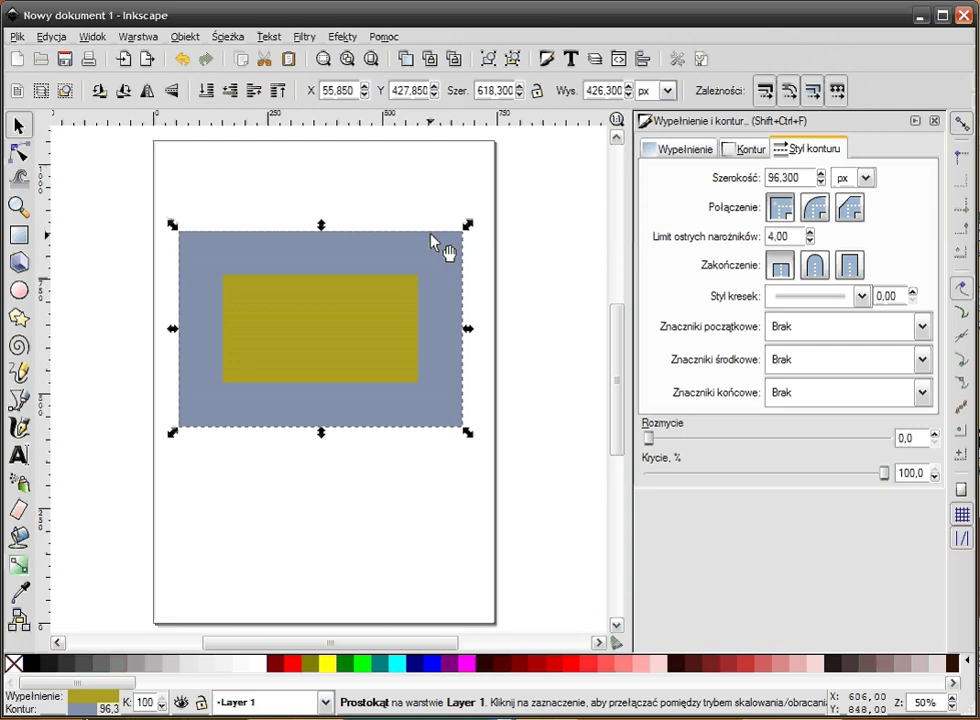
pyautogui.click(849, 212)
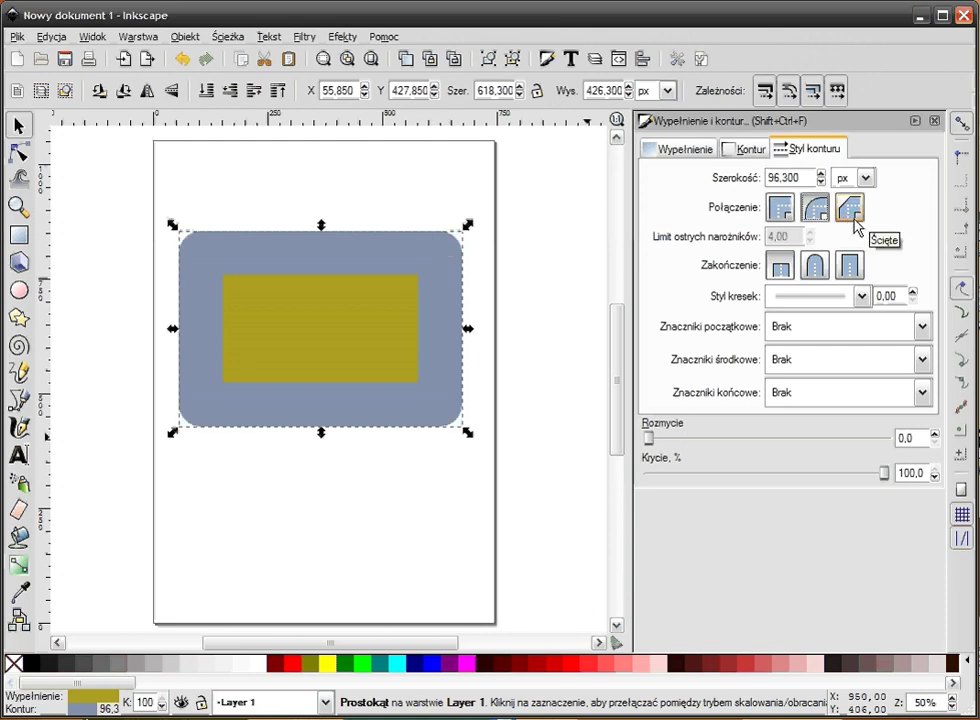
pyautogui.click(812, 212)
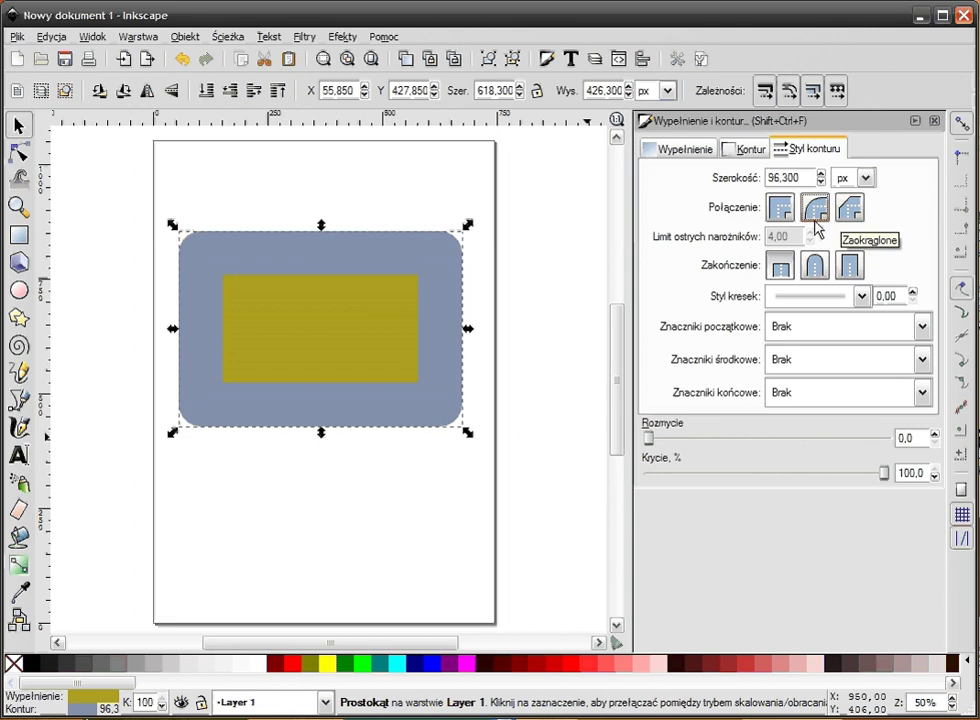
pyautogui.click(781, 210)
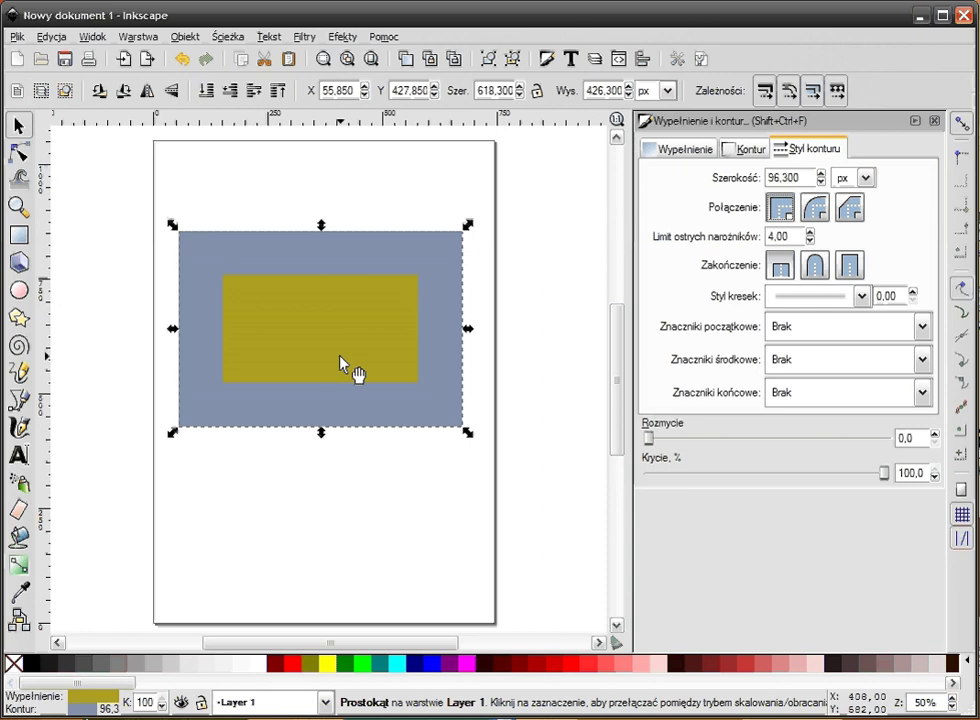
# Step: Draw a three-point path shaped like a 7 along the page's top and right
pyautogui.click(18, 399)
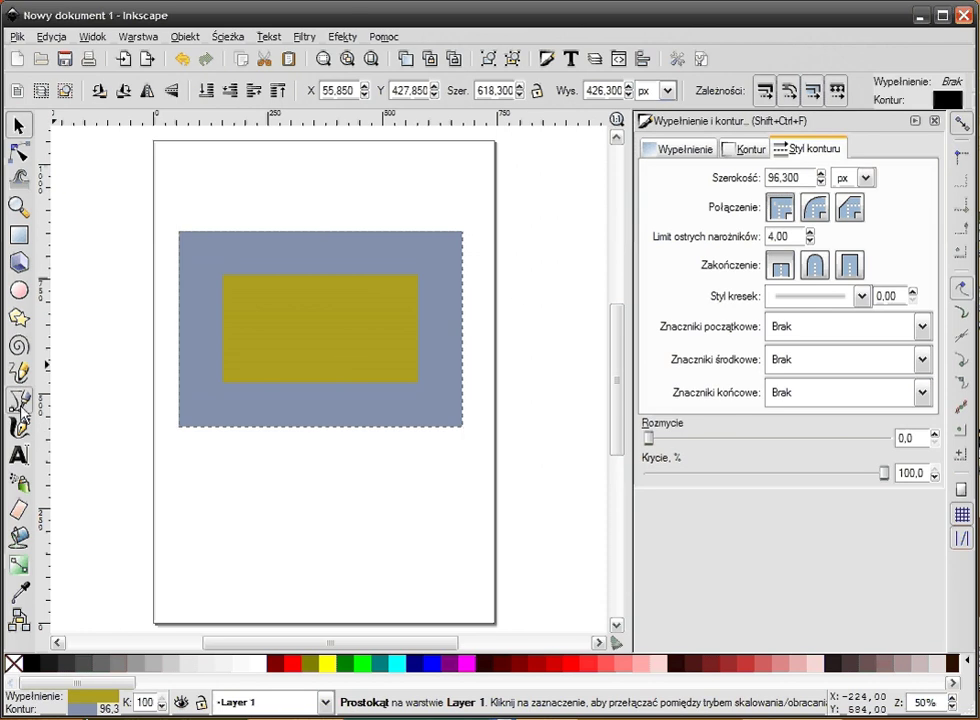
pyautogui.click(216, 181)
pyautogui.click(509, 181)
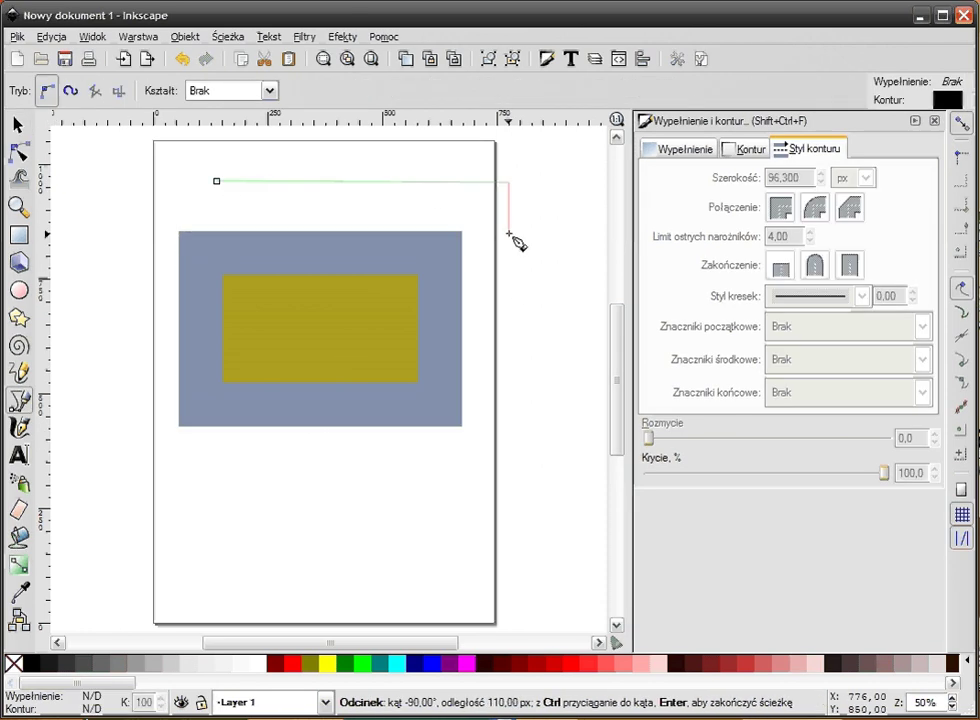
pyautogui.doubleClick(462, 512)
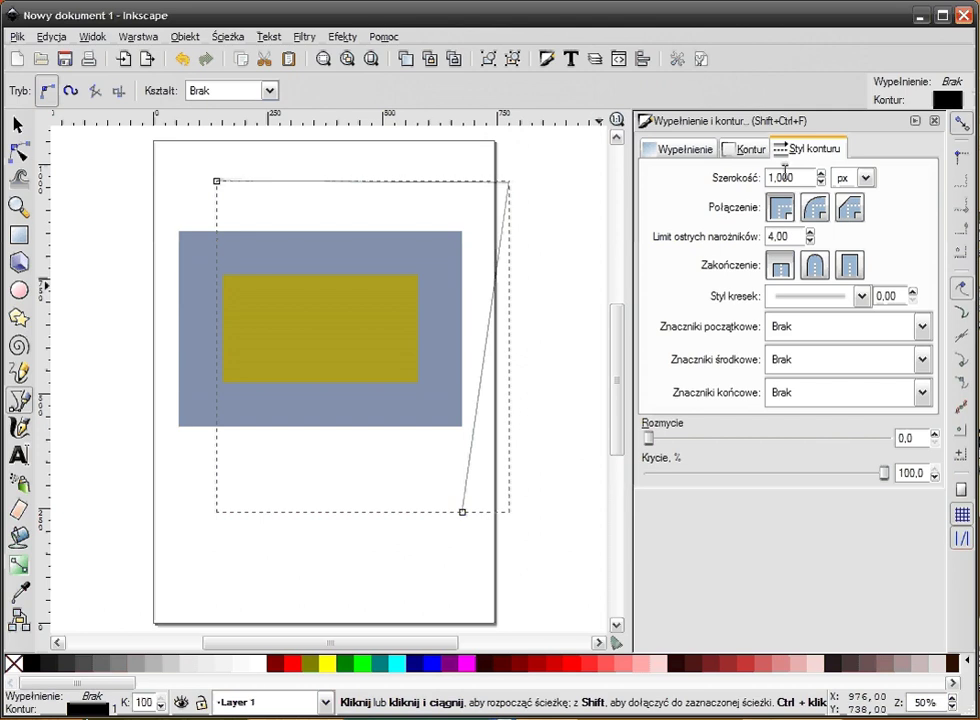
# Step: Give the path a red 38.6 px stroke
pyautogui.click(820, 174)
pyautogui.moveTo(820, 174); pyautogui.dragTo(821, 176)
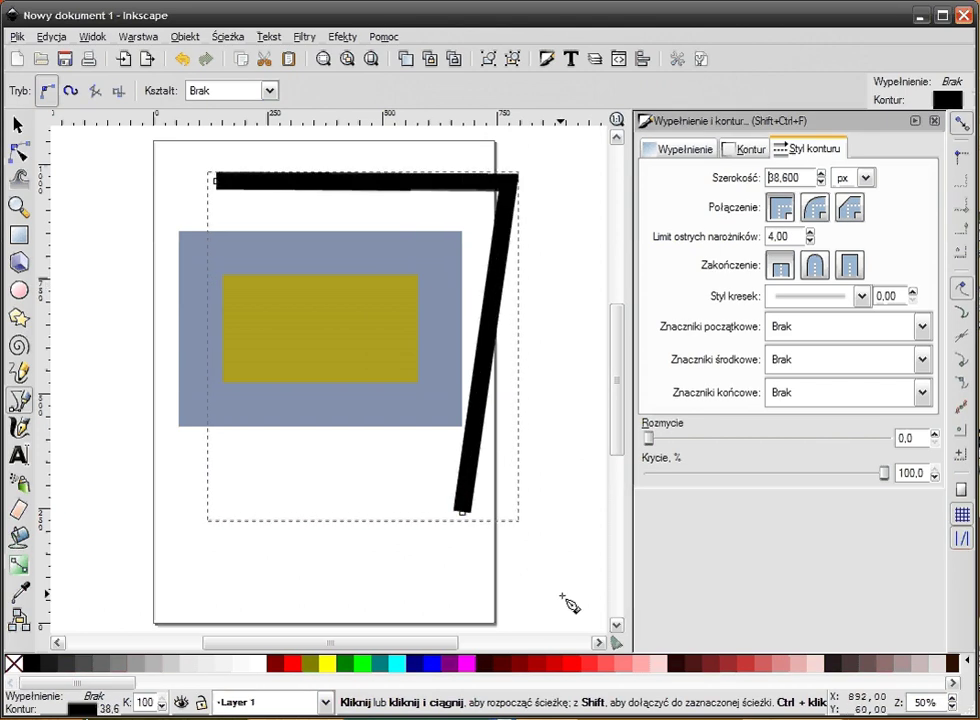
pyautogui.keyDown('shift'); pyautogui.click(580, 668); pyautogui.keyUp('shift')
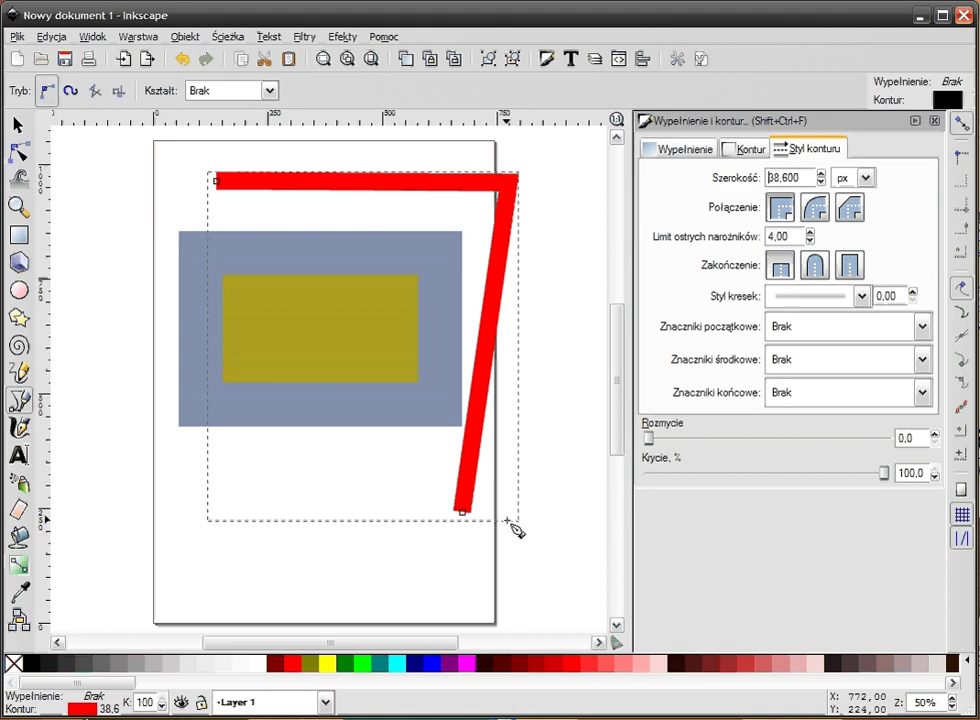
# Step: Give the red line Round caps and a Round join after trying square caps and a sharp join
pyautogui.click(815, 265)
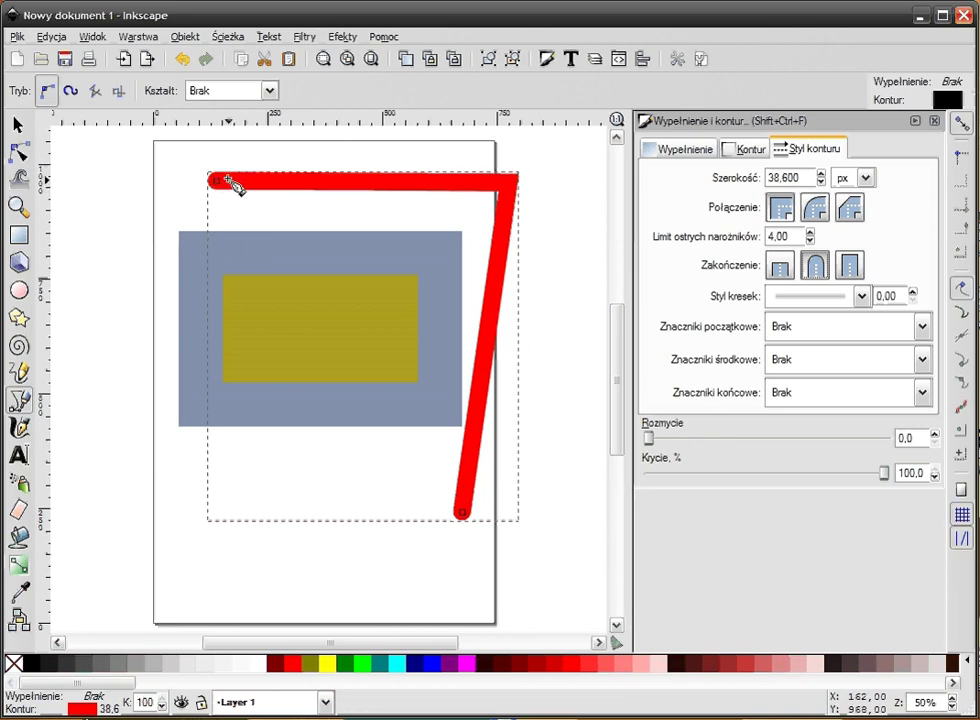
pyautogui.click(850, 265)
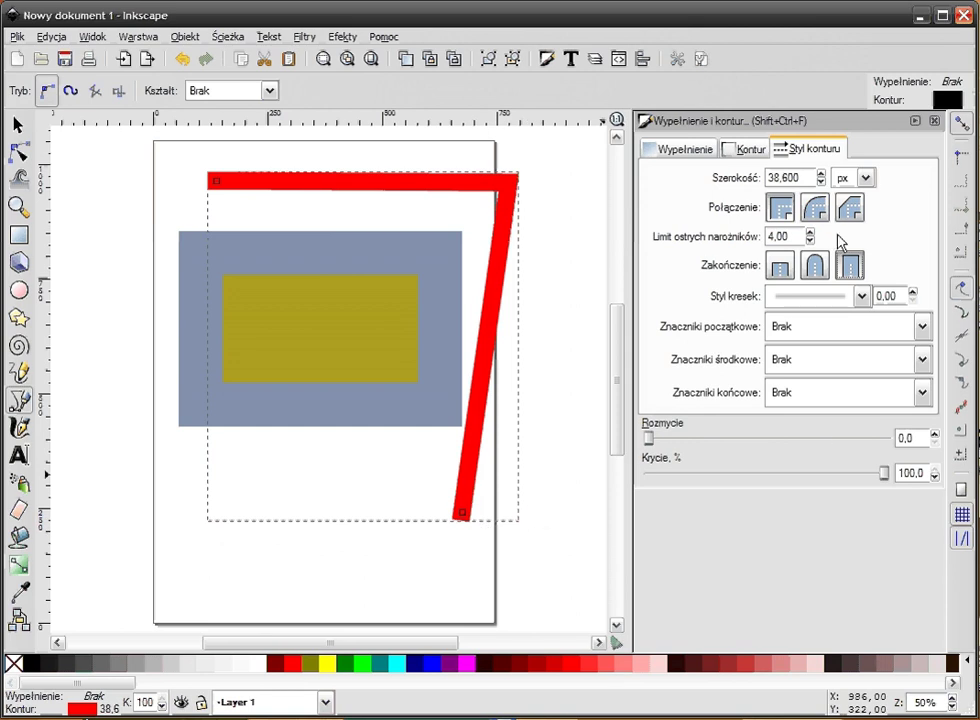
pyautogui.click(818, 210)
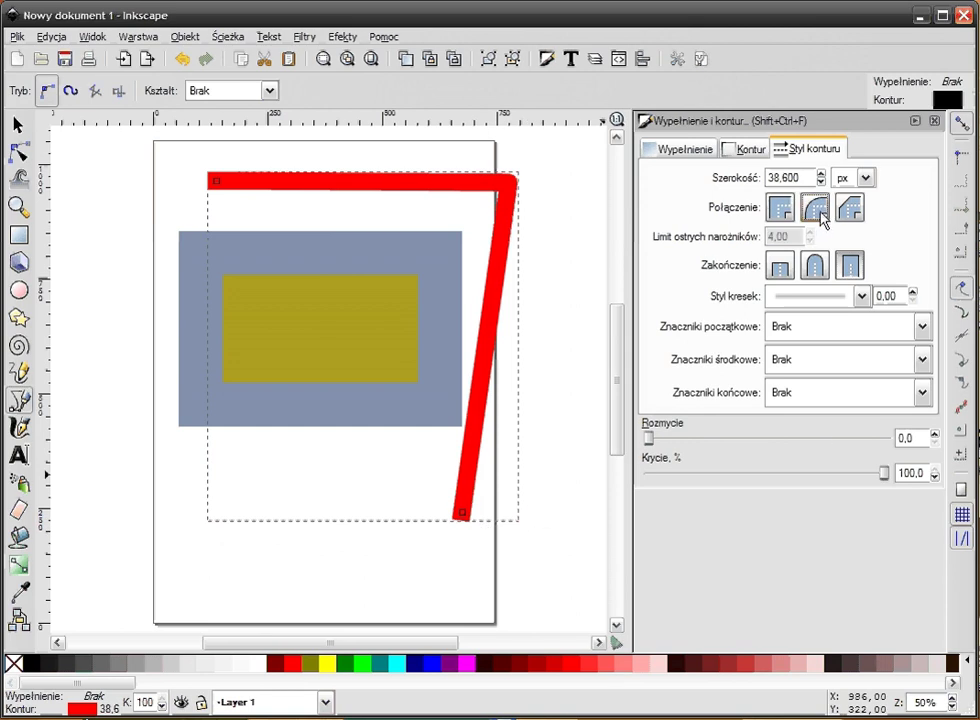
pyautogui.click(780, 207)
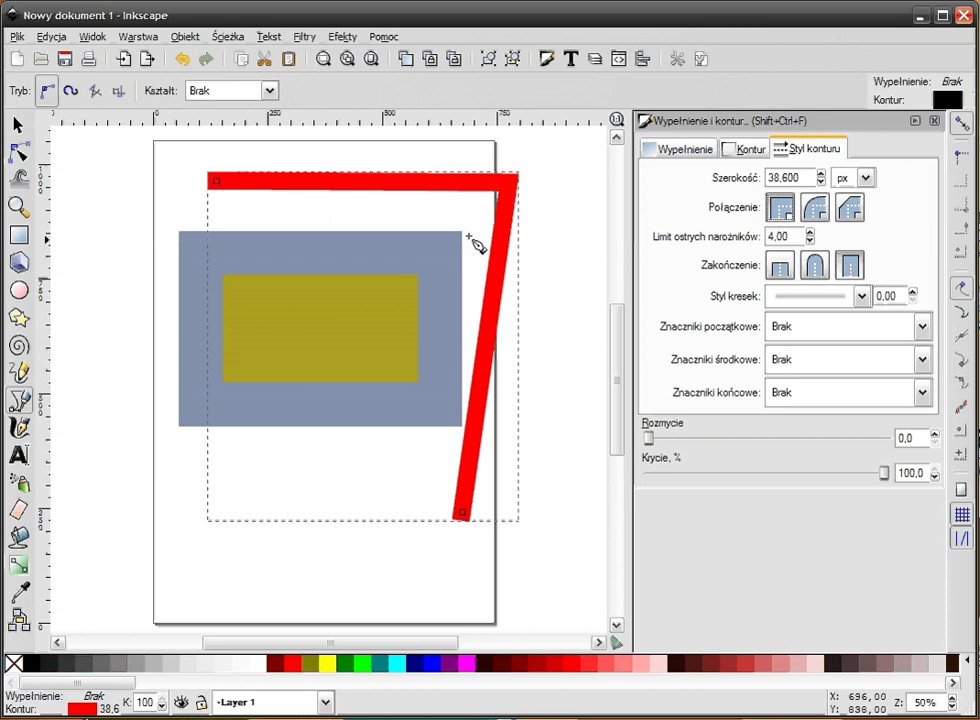
pyautogui.click(815, 207)
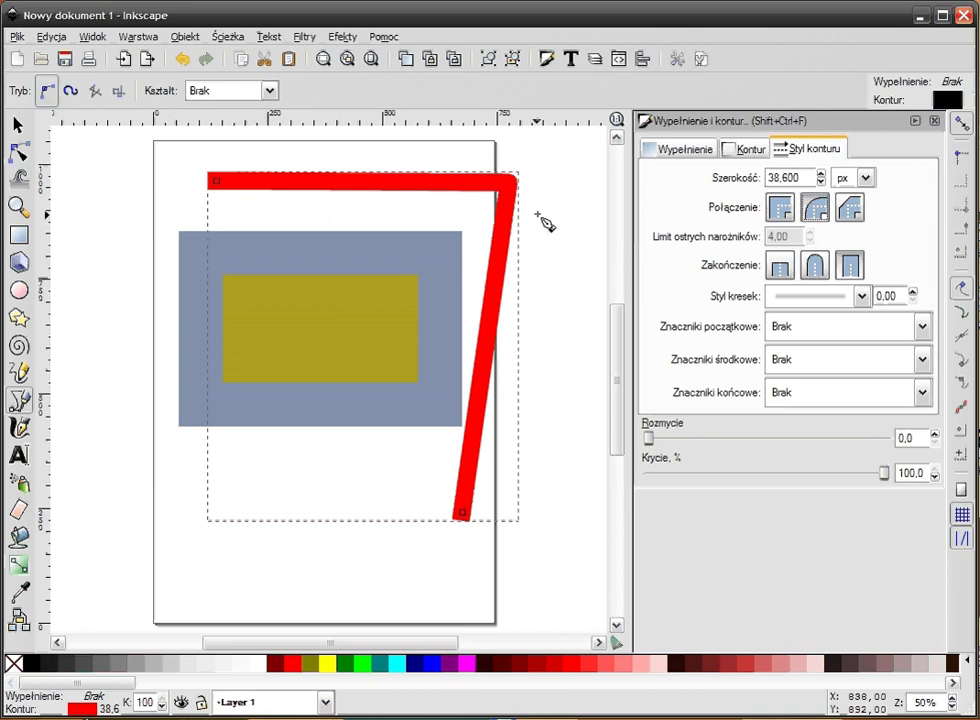
pyautogui.click(815, 265)
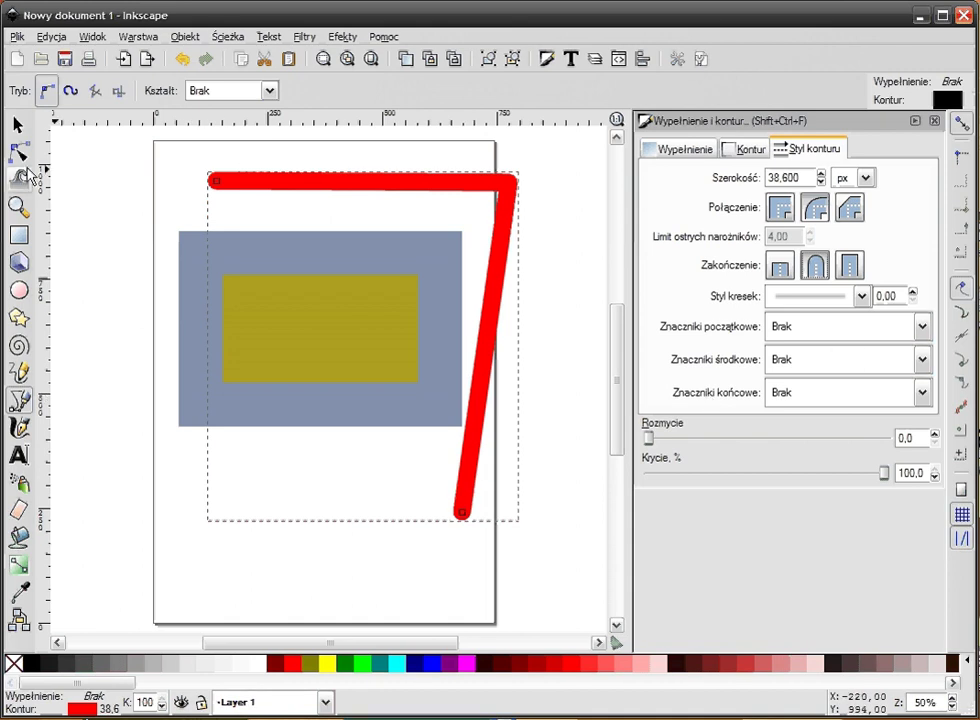
# Step: Delete the red line and set the rectangle's stroke width to 20 px
pyautogui.click(17, 125)
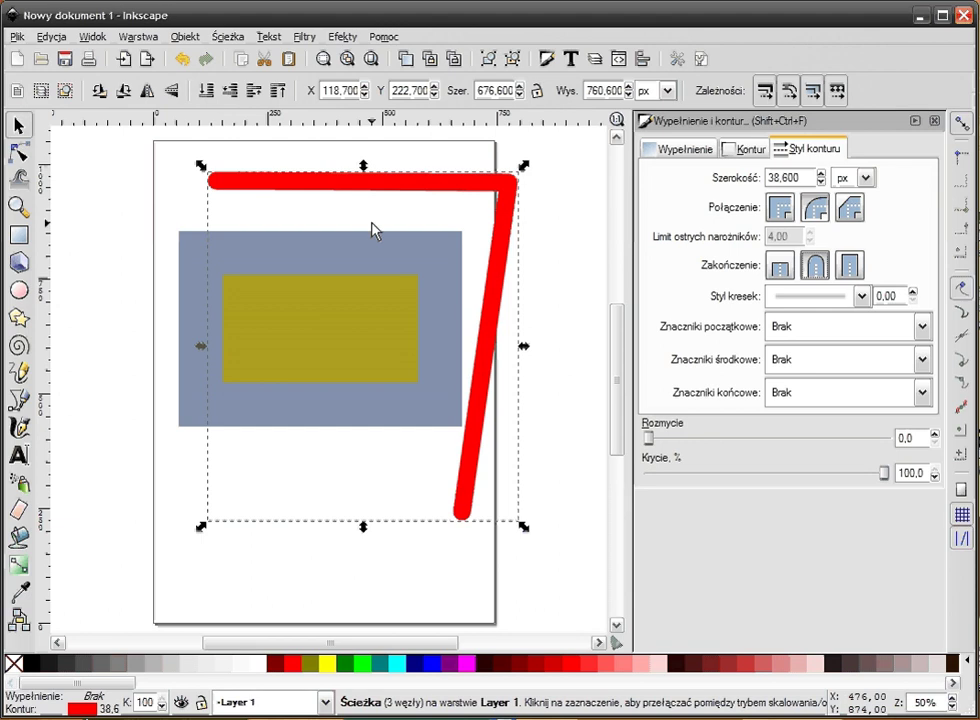
pyautogui.press('Delete')
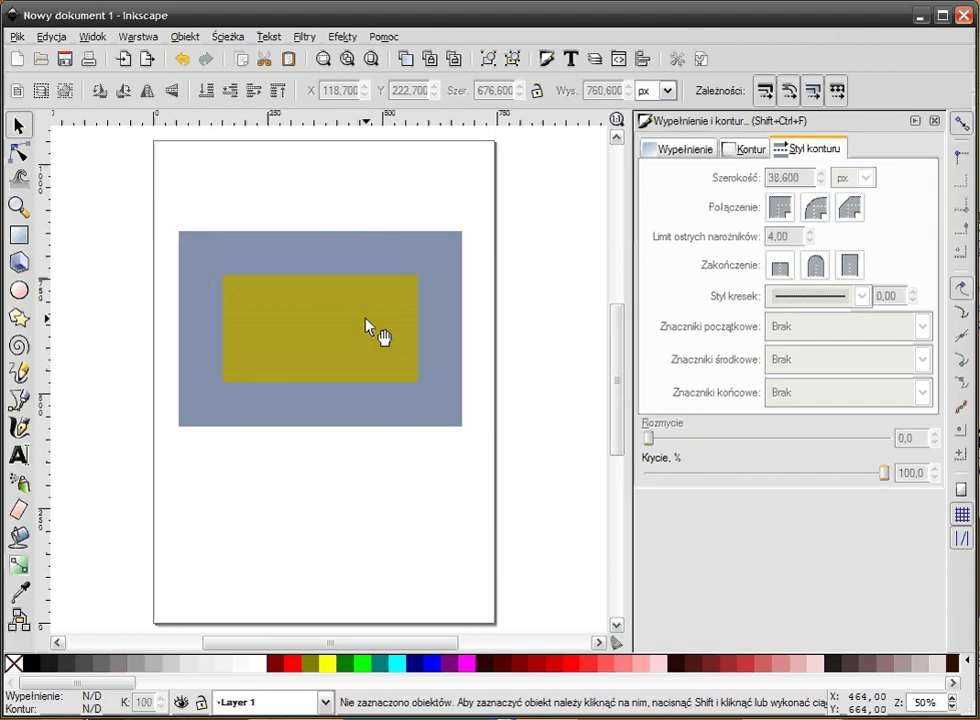
pyautogui.click(366, 328)
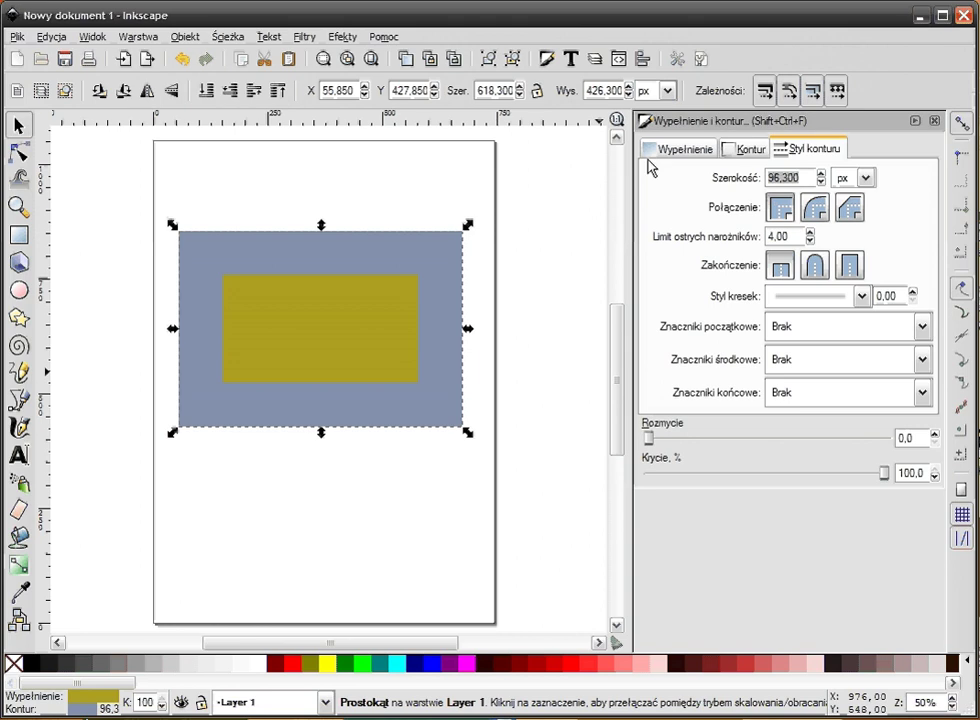
pyautogui.write('20')
pyautogui.press('Return')
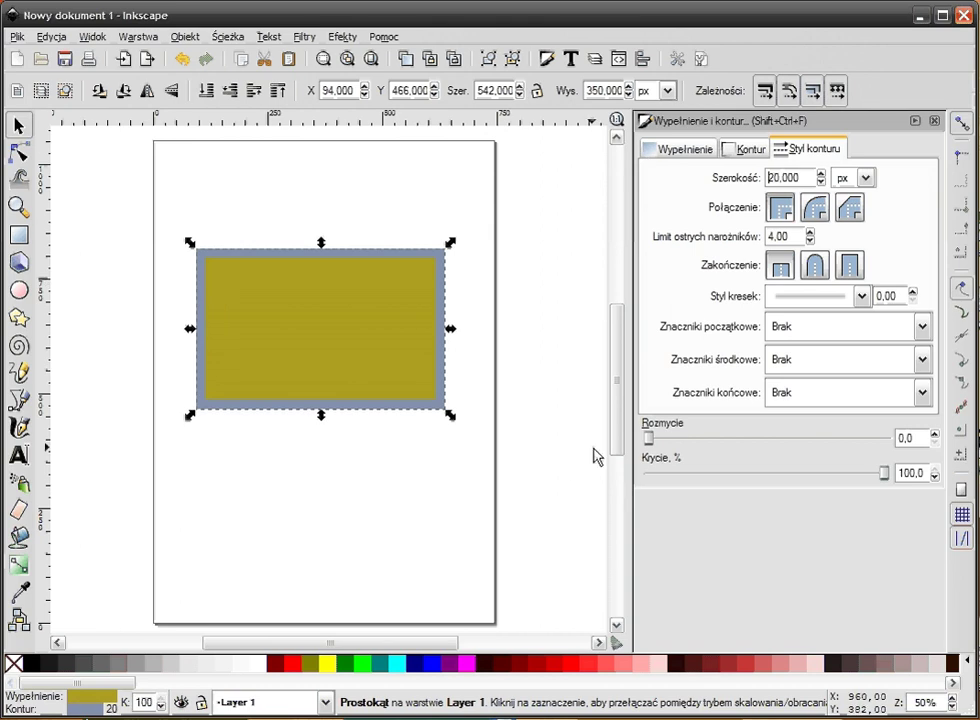
# Step: Reselect the rectangle and review its Fill, Stroke paint and Stroke style settings
pyautogui.click(568, 470)
pyautogui.click(400, 343)
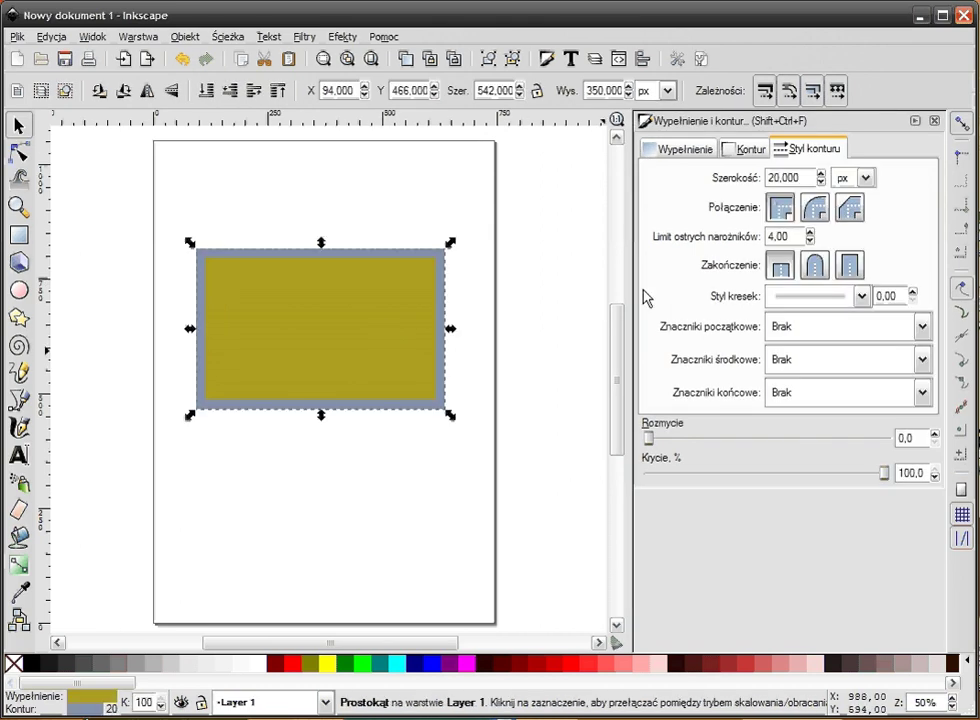
pyautogui.click(676, 151)
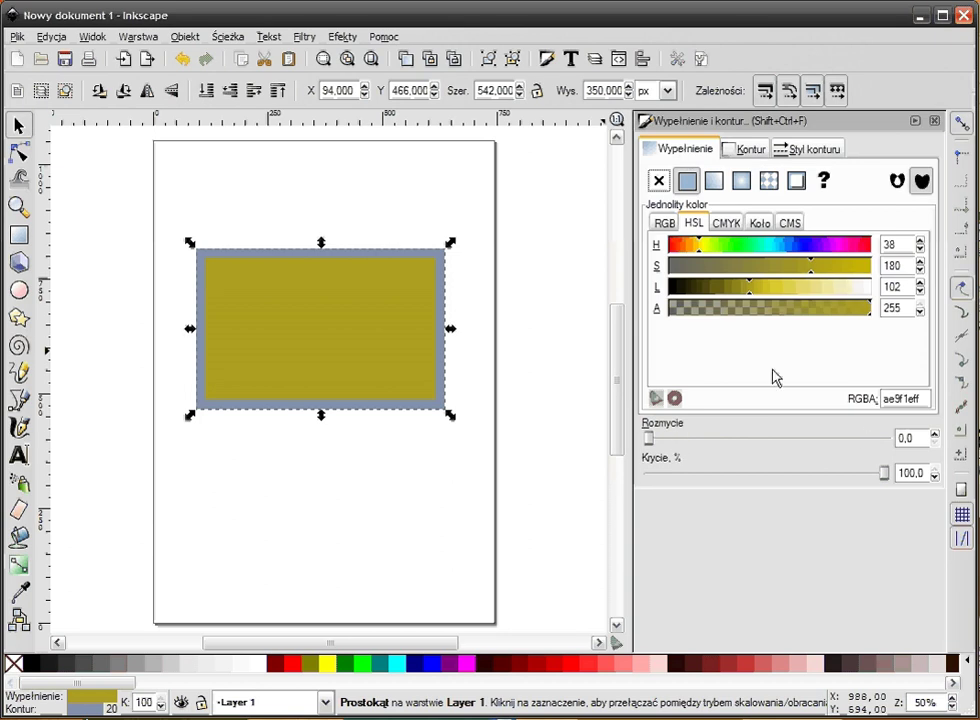
pyautogui.click(747, 150)
pyautogui.click(810, 150)
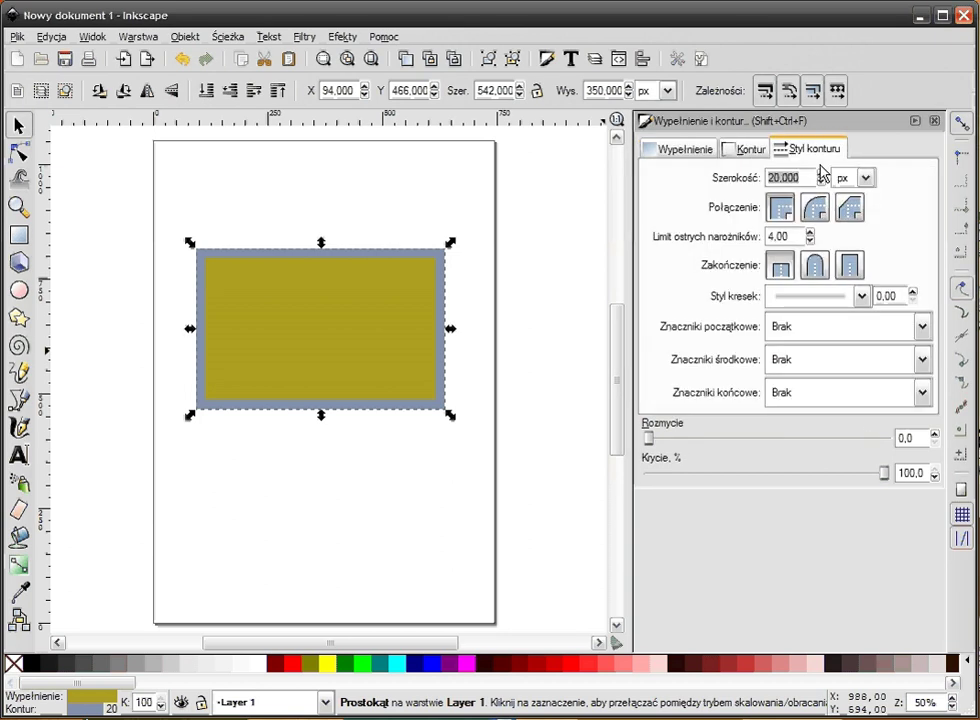
pyautogui.click(686, 150)
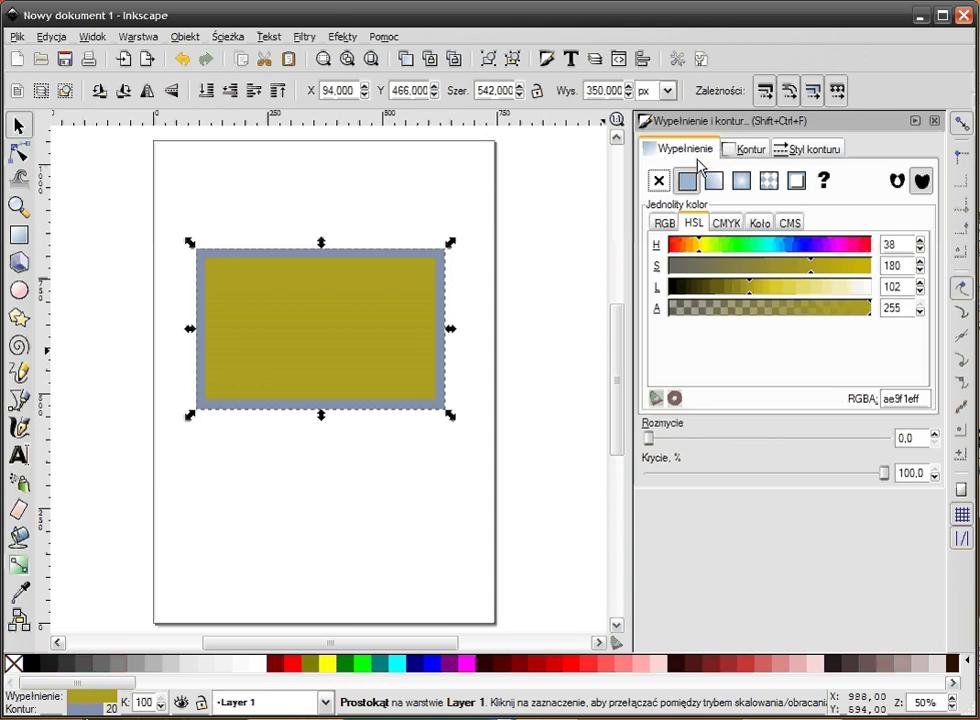
# Step: Experiment with the rectangle's blur, raising it to about 70, then lowering it to 0,5
pyautogui.click(671, 438)
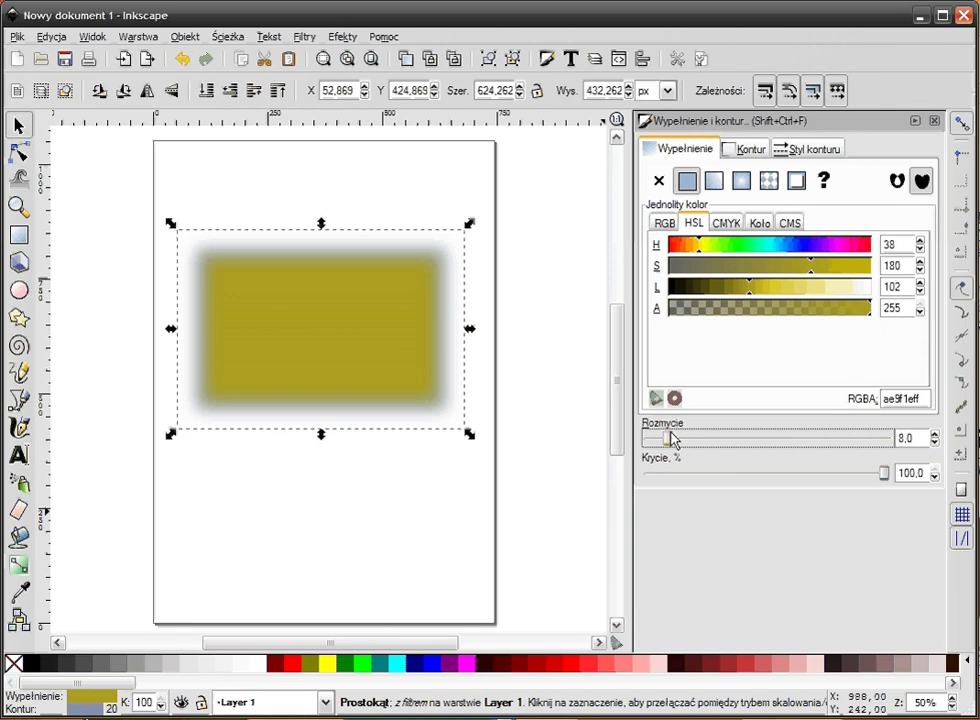
pyautogui.click(718, 440)
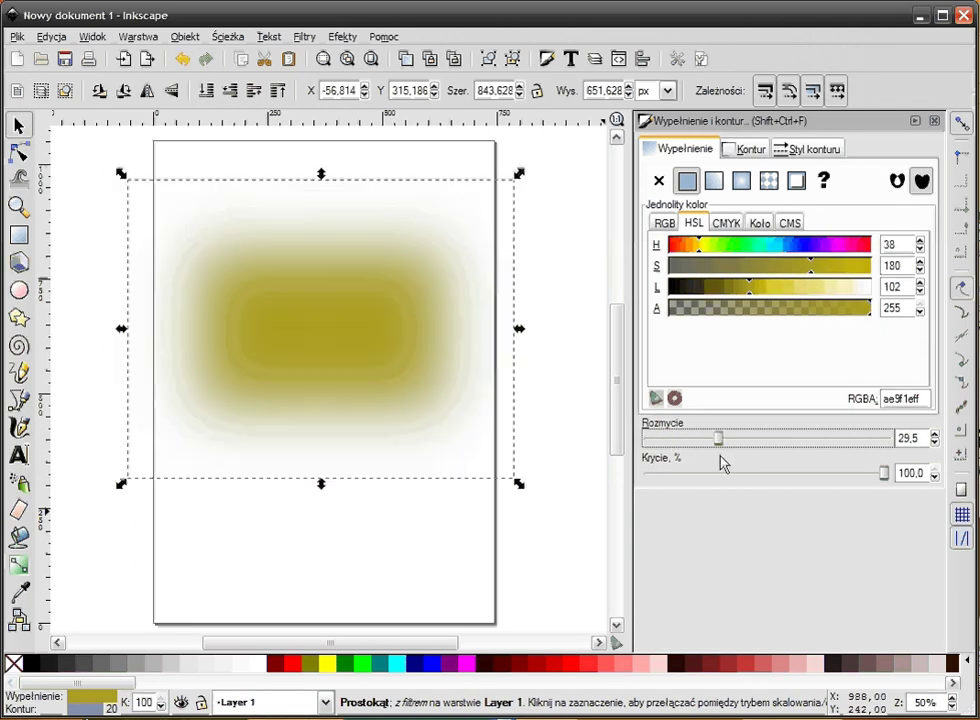
pyautogui.click(759, 443)
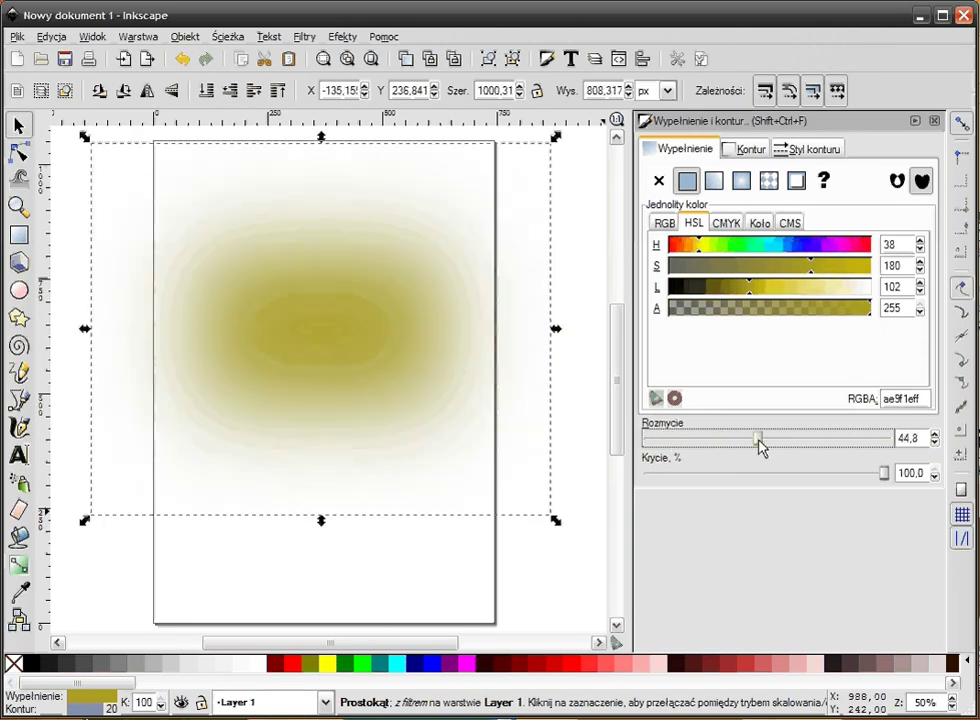
pyautogui.click(827, 446)
pyautogui.click(818, 447)
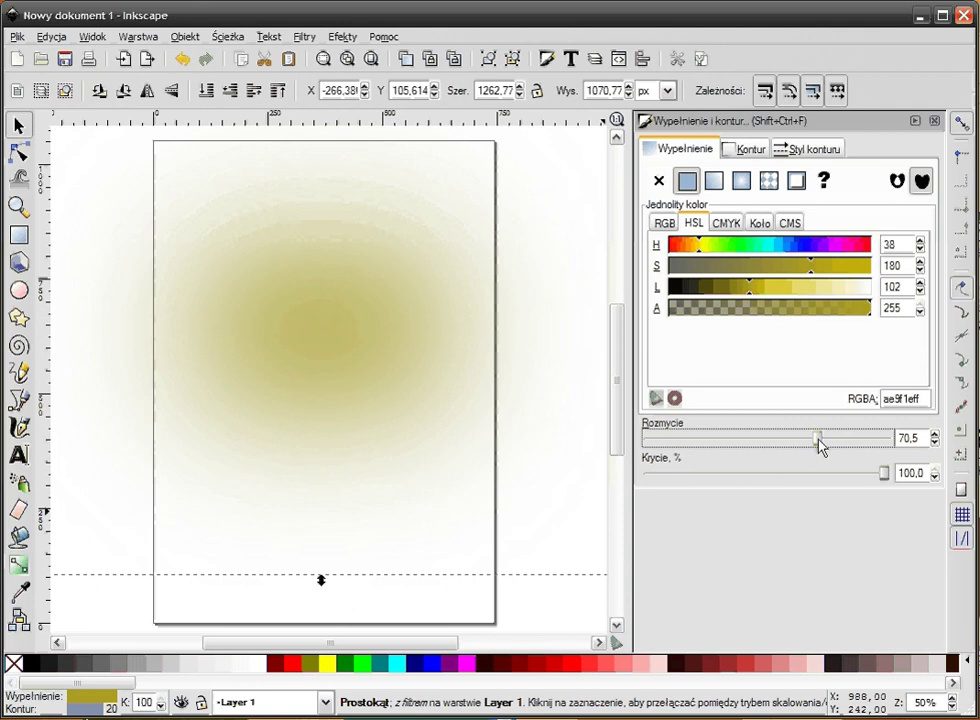
pyautogui.moveTo(818, 440); pyautogui.dragTo(646, 450)
pyautogui.click(934, 436)
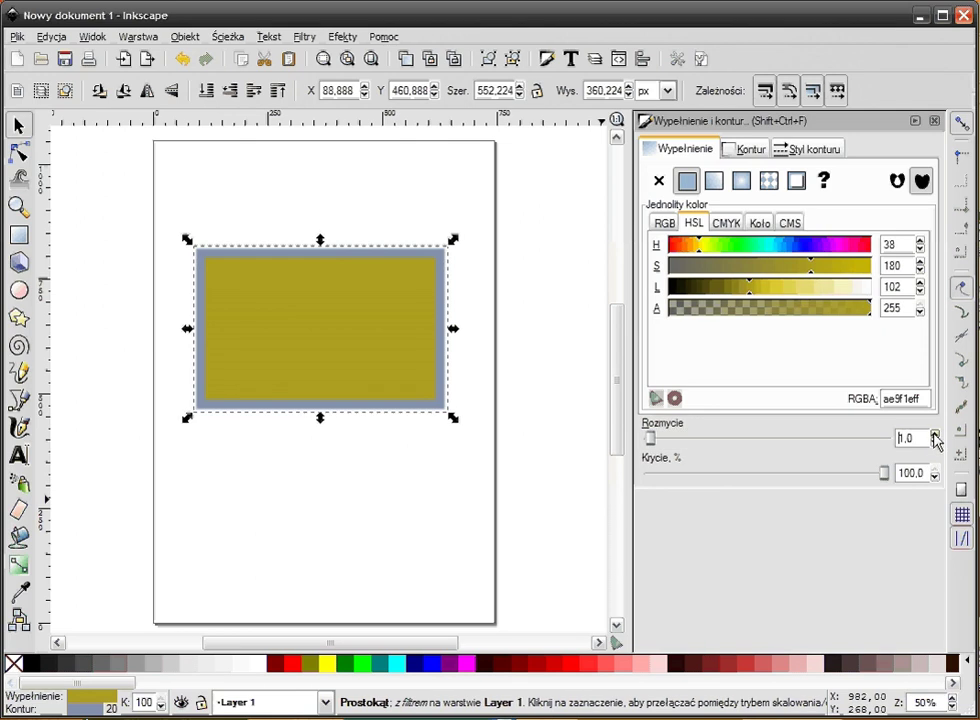
pyautogui.doubleClick(914, 441)
pyautogui.write('0')
pyautogui.write(',5')
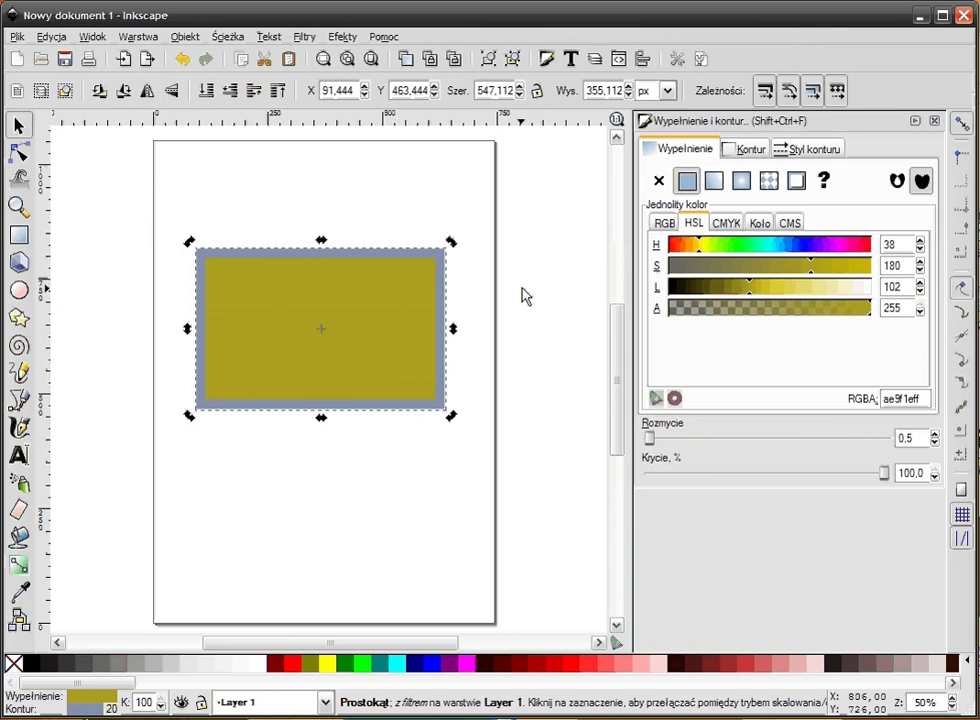
# Step: Set the rectangle's blur to 0 and undo a trial opacity reduction
pyautogui.click(486, 286)
pyautogui.click(389, 306)
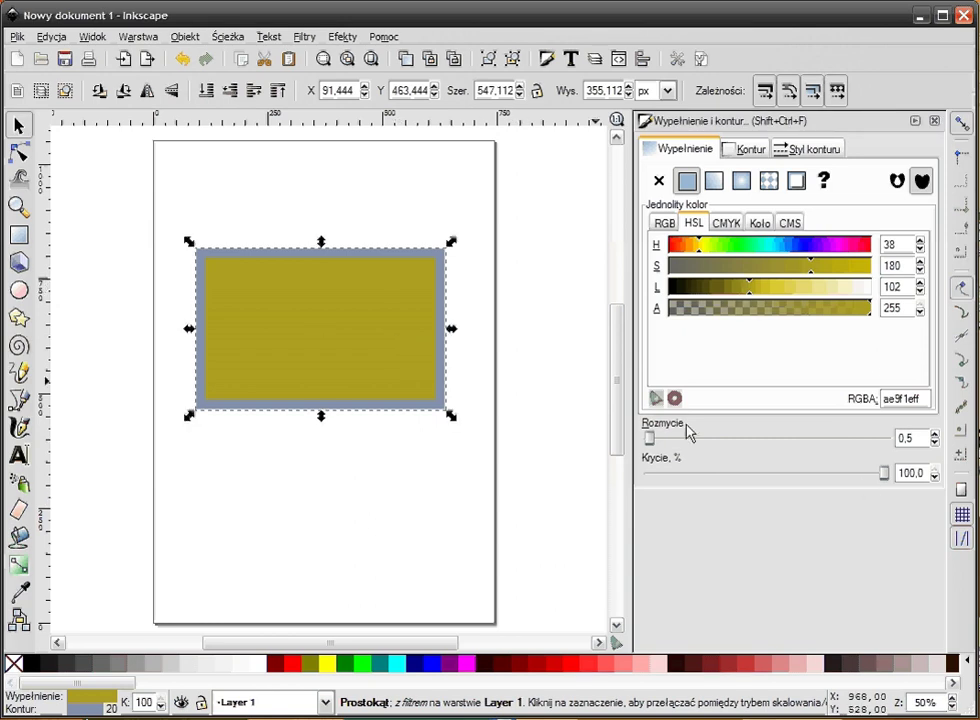
pyautogui.moveTo(648, 437); pyautogui.dragTo(640, 437)
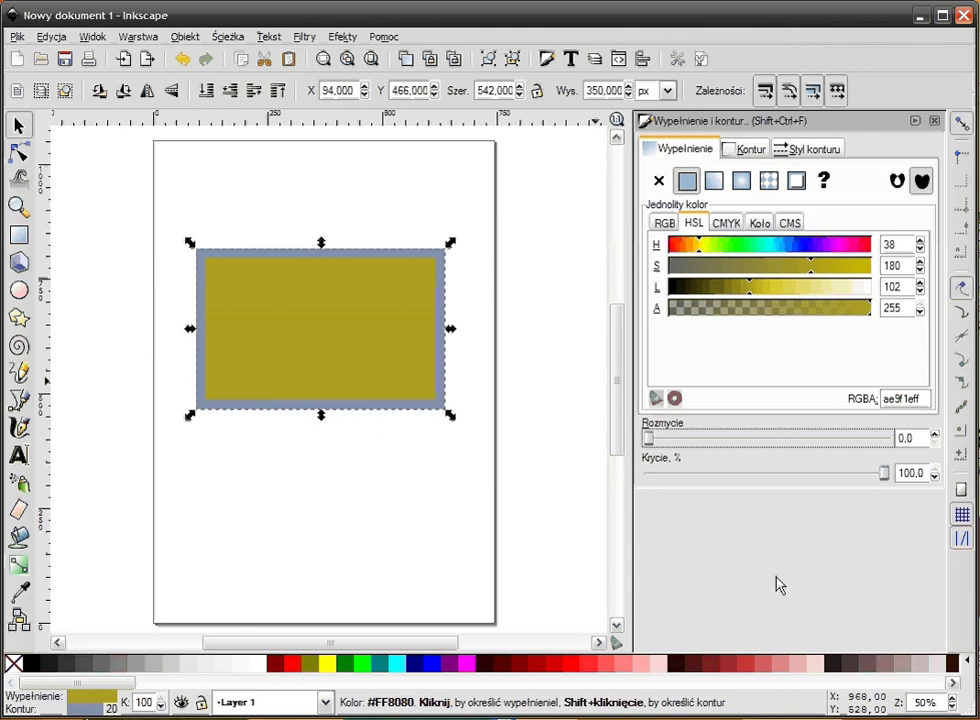
pyautogui.moveTo(886, 475); pyautogui.dragTo(718, 481)
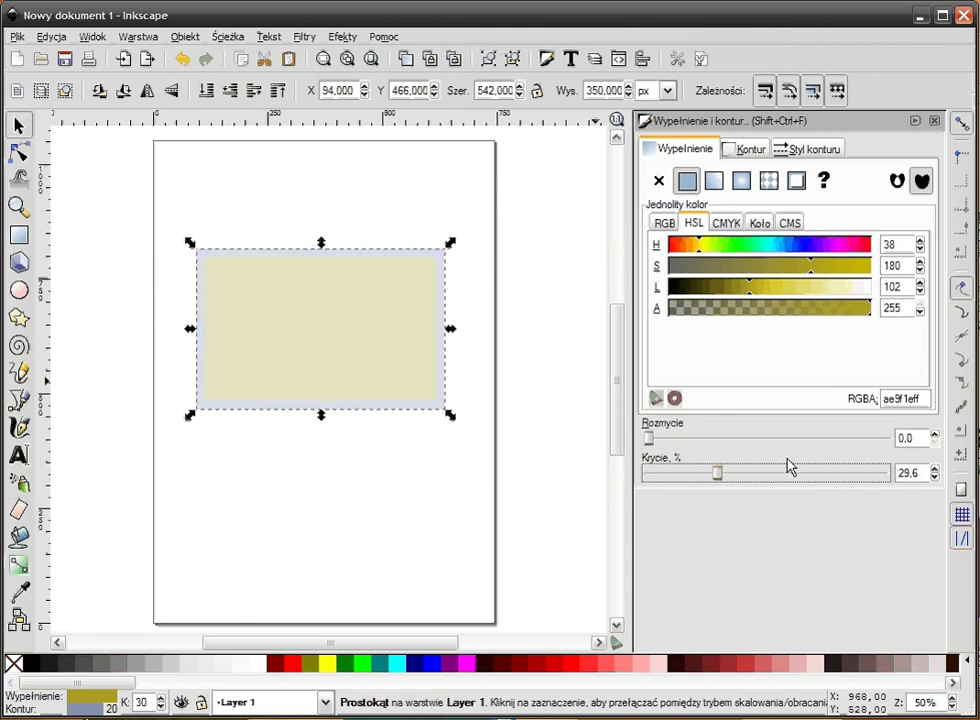
pyautogui.hotkey('ctrl', 'z')
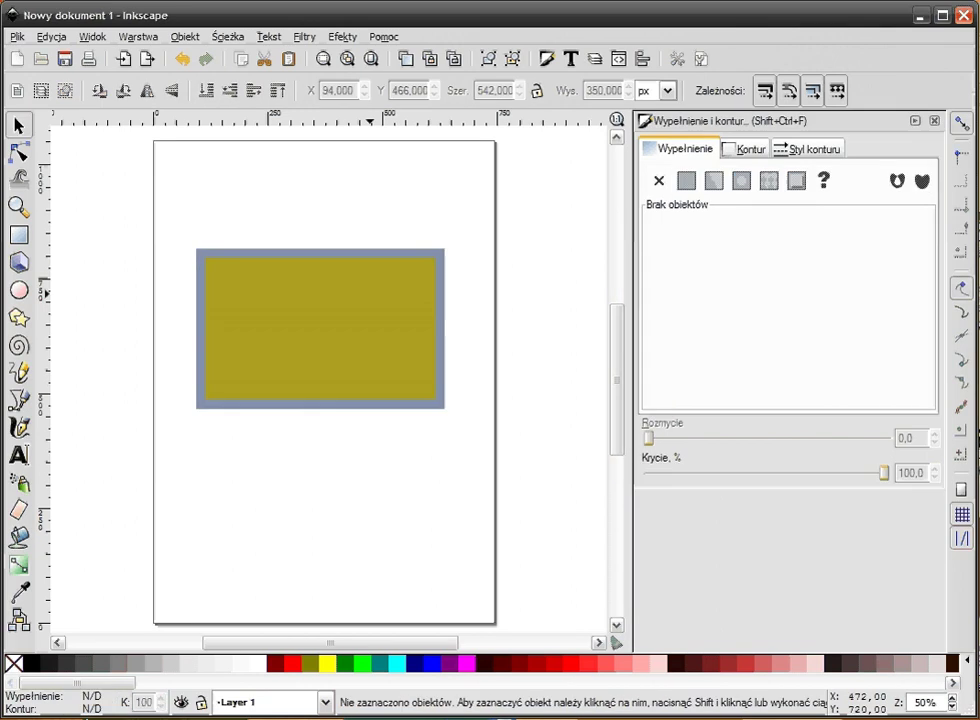
pyautogui.click(400, 339)
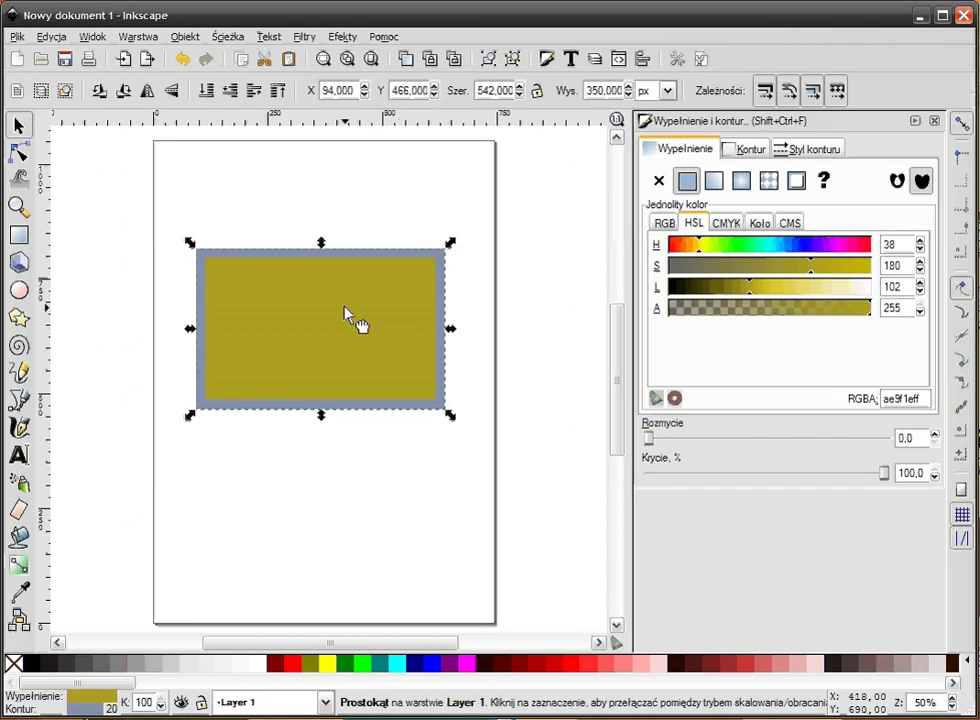
# Step: Duplicate the rectangle down-right, colour the copy red and the original indigo
pyautogui.hotkey('ctrl', 'd')
pyautogui.moveTo(350, 317); pyautogui.dragTo(475, 392)
pyautogui.moveTo(698, 254); pyautogui.dragTo(669, 248)
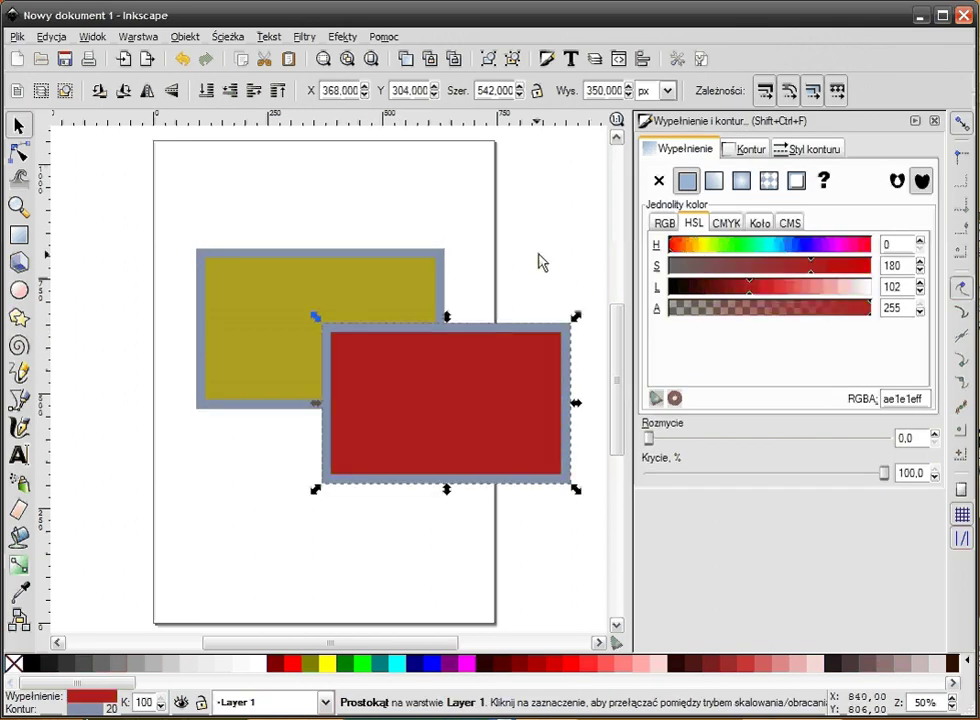
pyautogui.press('Tab')
pyautogui.click(838, 254)
pyautogui.moveTo(838, 254); pyautogui.dragTo(816, 255)
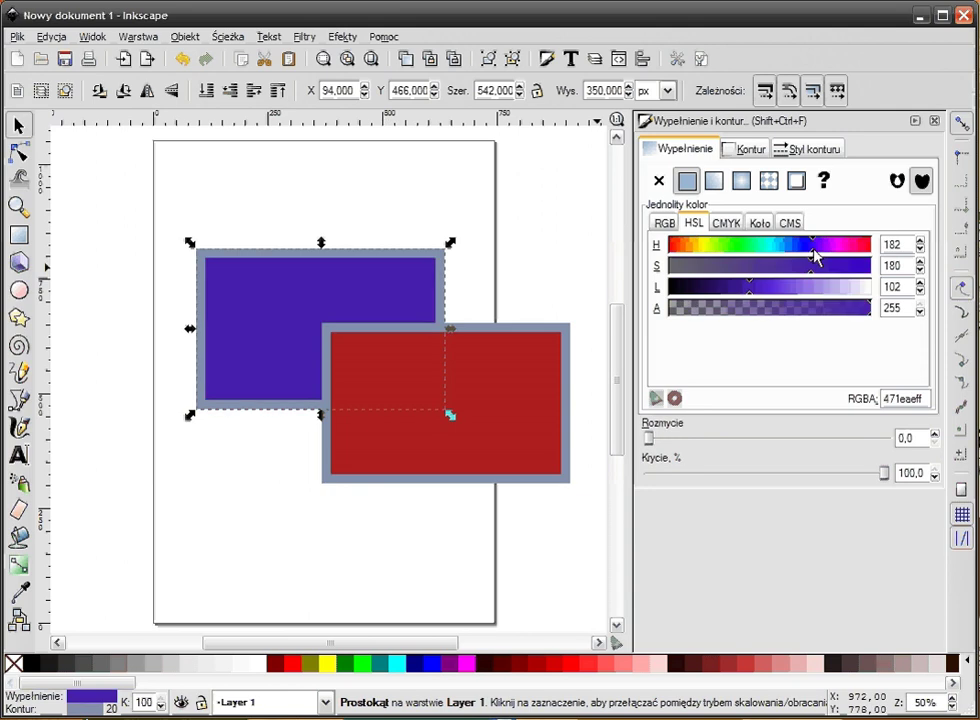
# Step: Reselect the red rectangle and adjust its fill alpha
pyautogui.click(124, 156)
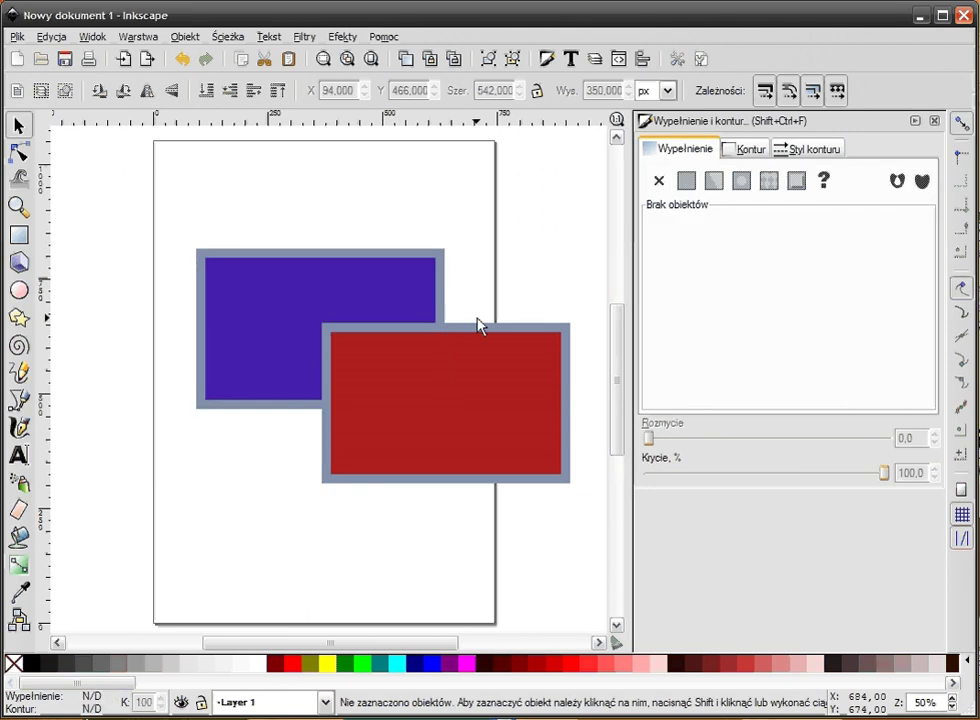
pyautogui.click(422, 300)
pyautogui.click(466, 389)
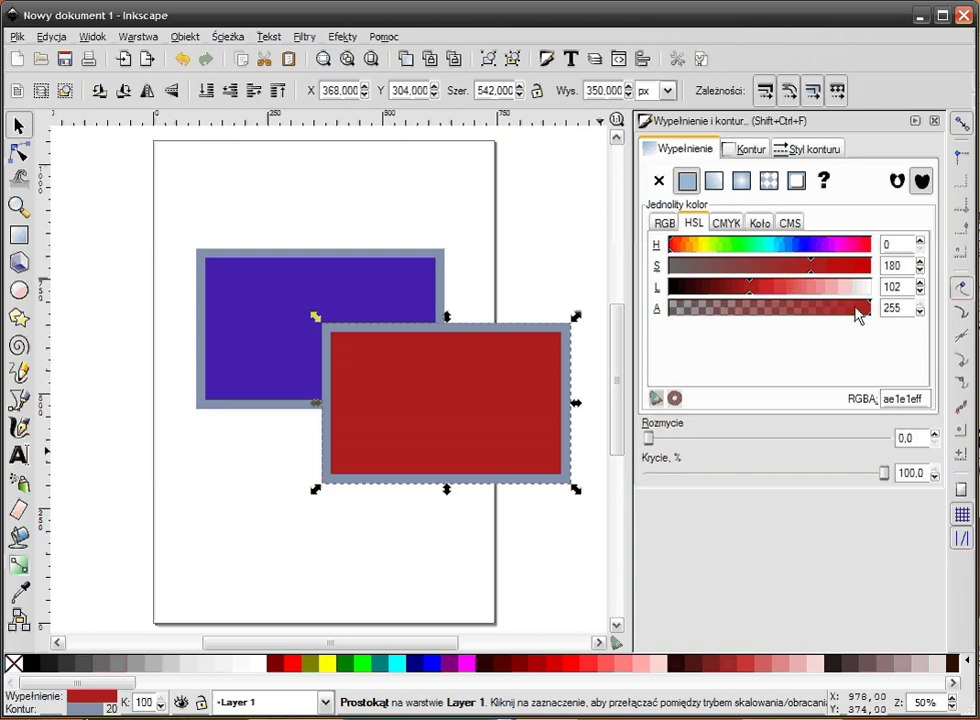
pyautogui.moveTo(857, 314)
pyautogui.mouseDown()
pyautogui.moveTo(738, 318)
pyautogui.moveTo(918, 320)
pyautogui.mouseUp()
# Step: Test the red rectangle's outline alpha and overall opacity, then restore both to full
pyautogui.click(749, 150)
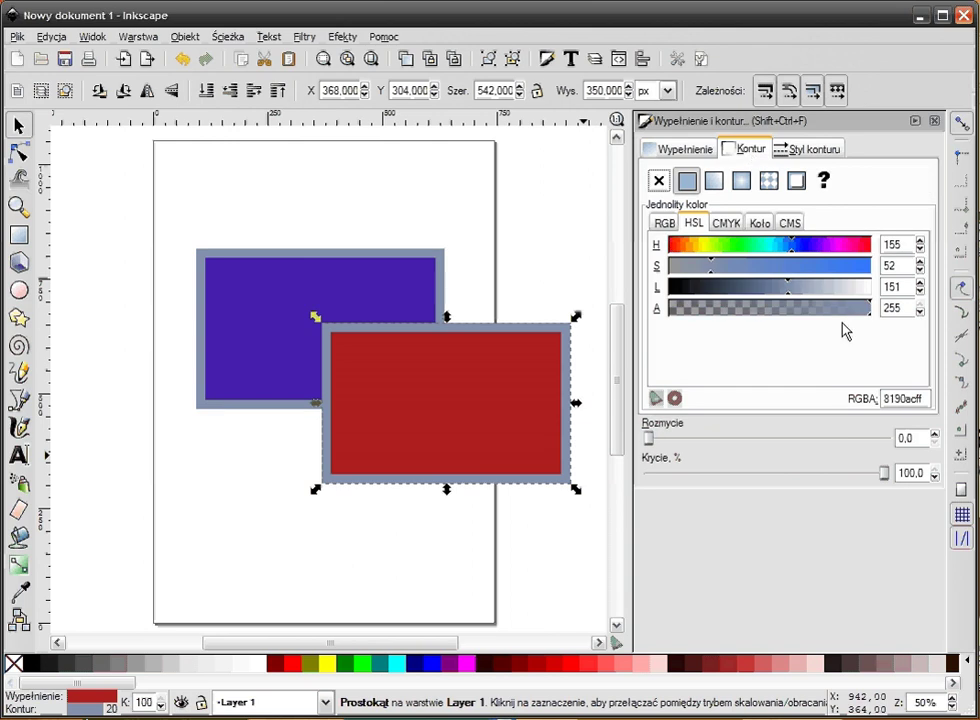
pyautogui.moveTo(843, 323); pyautogui.dragTo(785, 323)
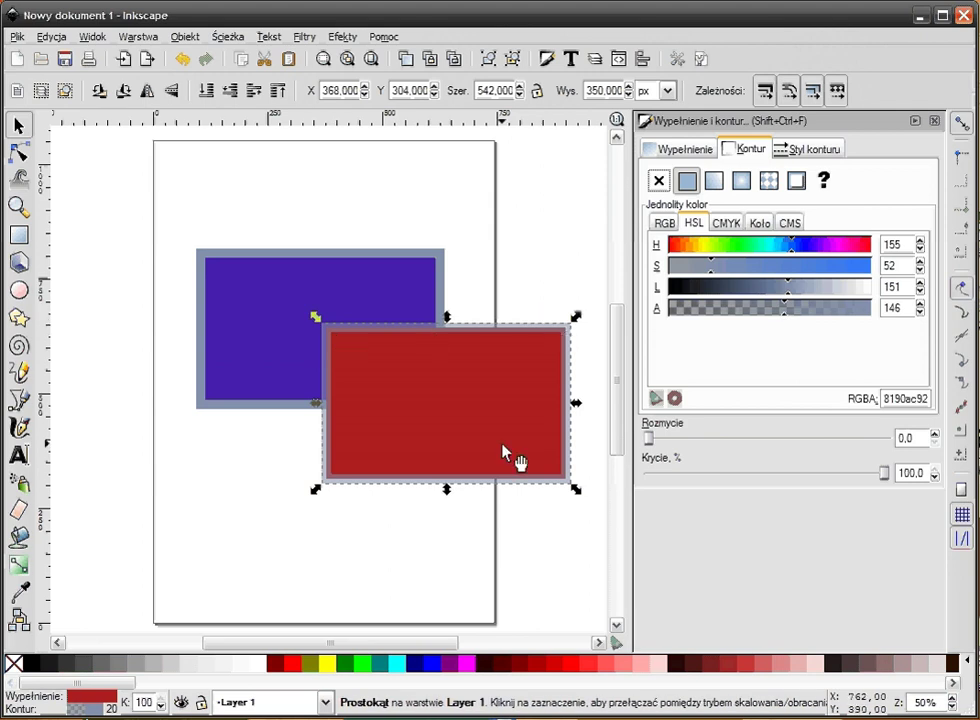
pyautogui.moveTo(783, 308); pyautogui.dragTo(886, 308)
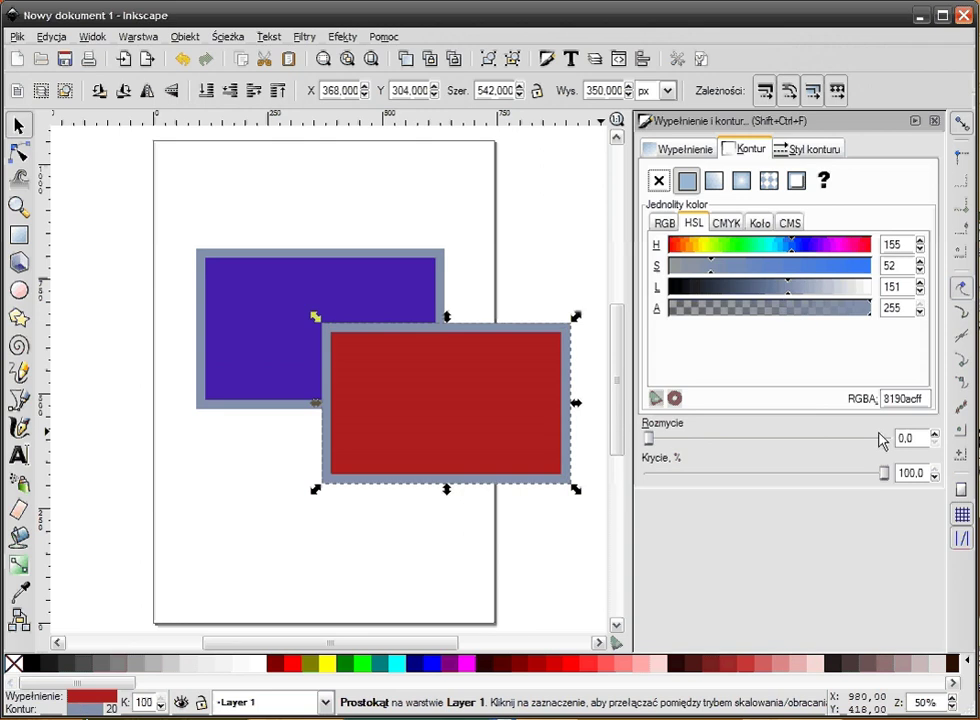
pyautogui.moveTo(883, 474)
pyautogui.mouseDown()
pyautogui.moveTo(777, 487)
pyautogui.moveTo(793, 474)
pyautogui.moveTo(758, 476)
pyautogui.mouseUp()
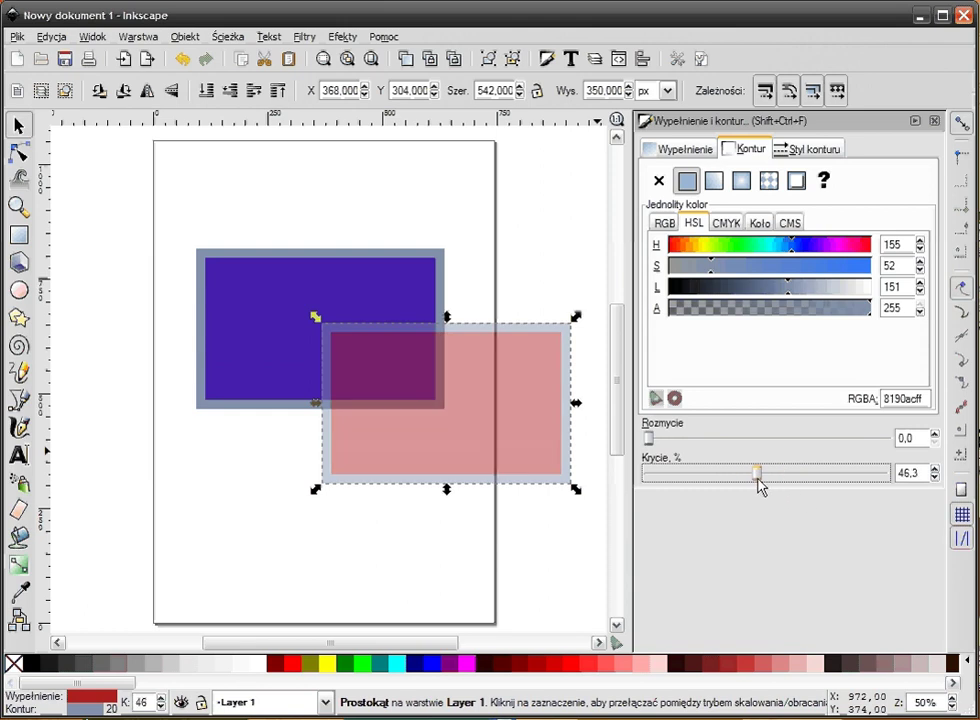
pyautogui.moveTo(731, 308); pyautogui.dragTo(813, 322)
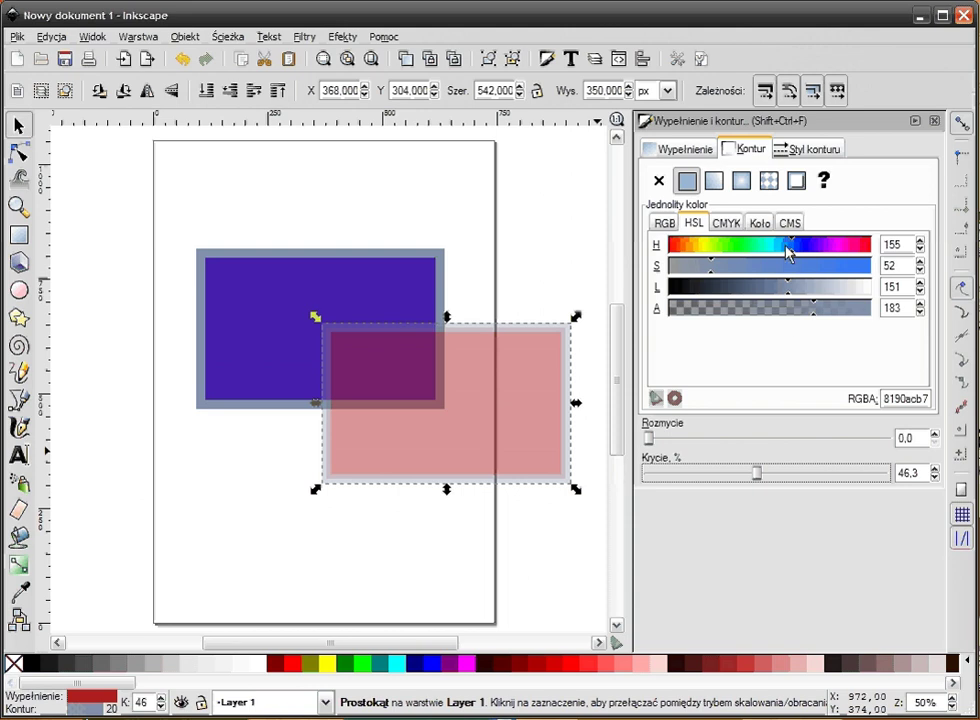
pyautogui.moveTo(849, 310); pyautogui.dragTo(905, 311)
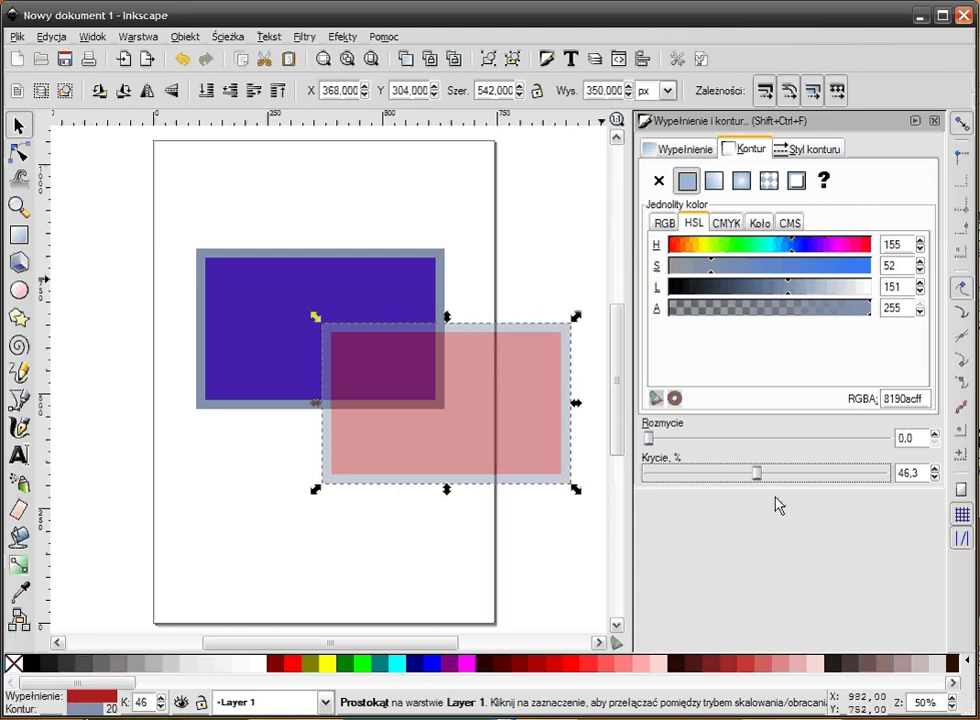
pyautogui.moveTo(759, 473); pyautogui.dragTo(885, 473)
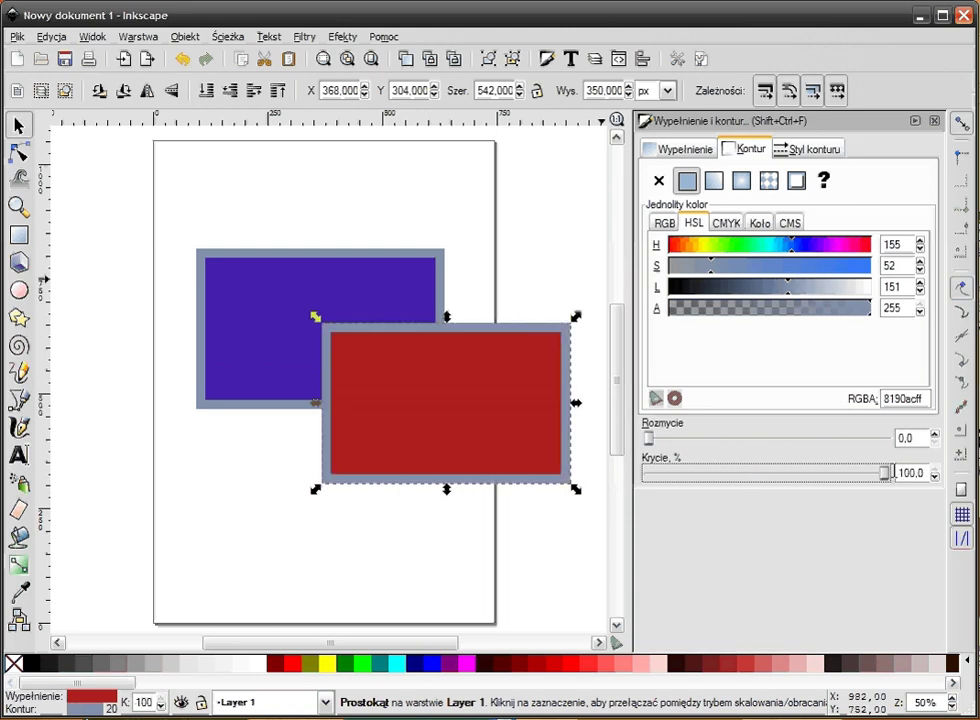
# Step: Select both rectangles, then the blue one, and close the Fill and Stroke panel
pyautogui.click(477, 256)
pyautogui.moveTo(152, 168); pyautogui.dragTo(600, 556)
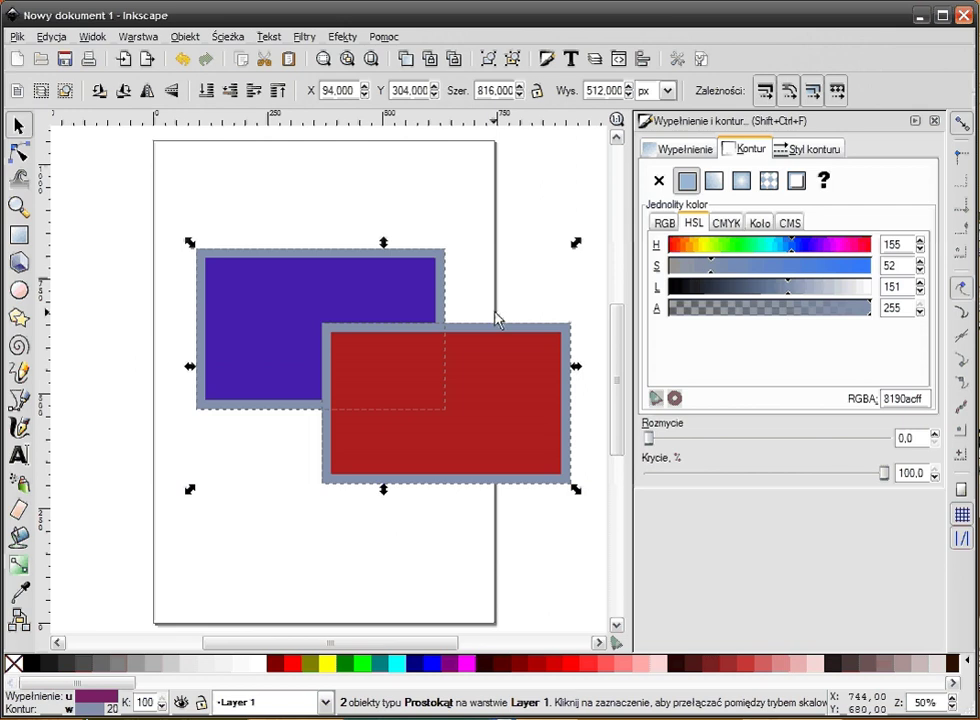
pyautogui.click(440, 285)
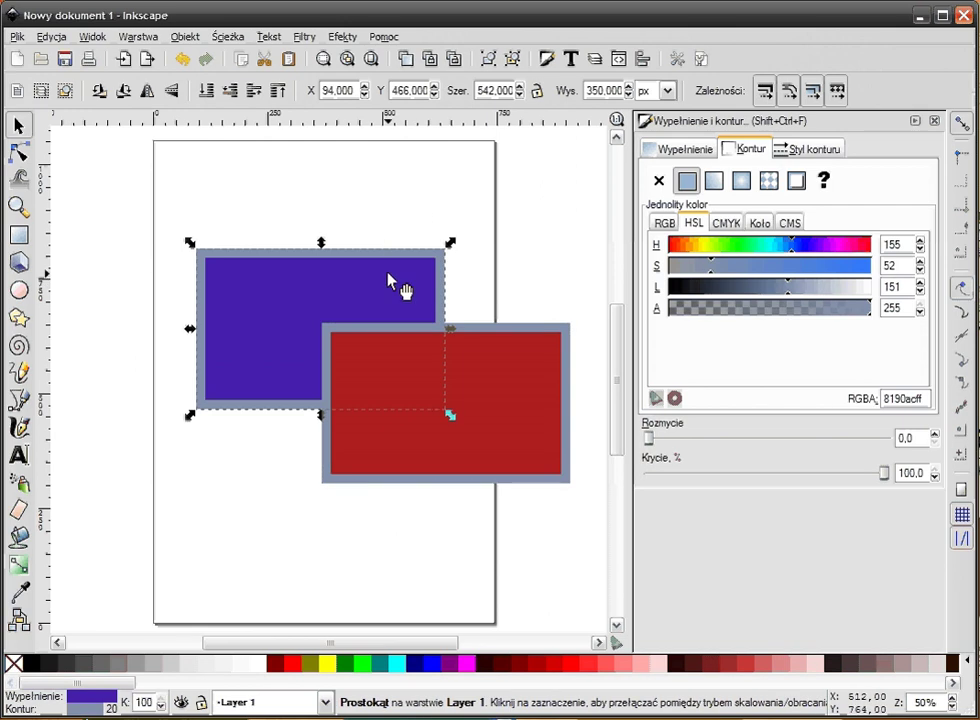
pyautogui.click(934, 120)
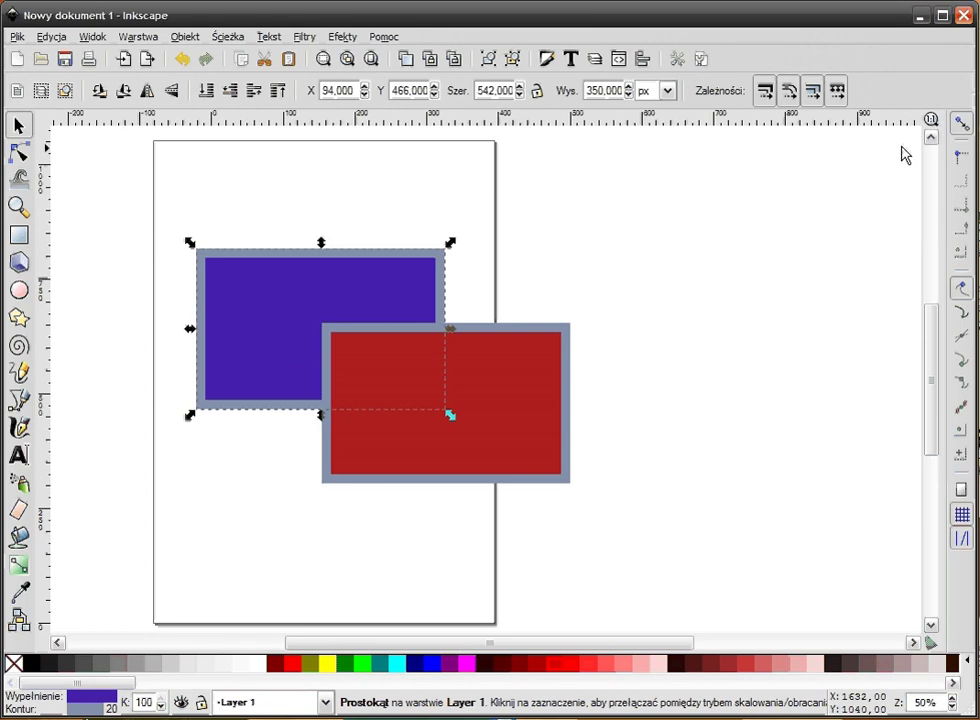
# Step: Open Align and Distribute, shrink the indigo rectangle to the page top, and shift red left
pyautogui.click(644, 62)
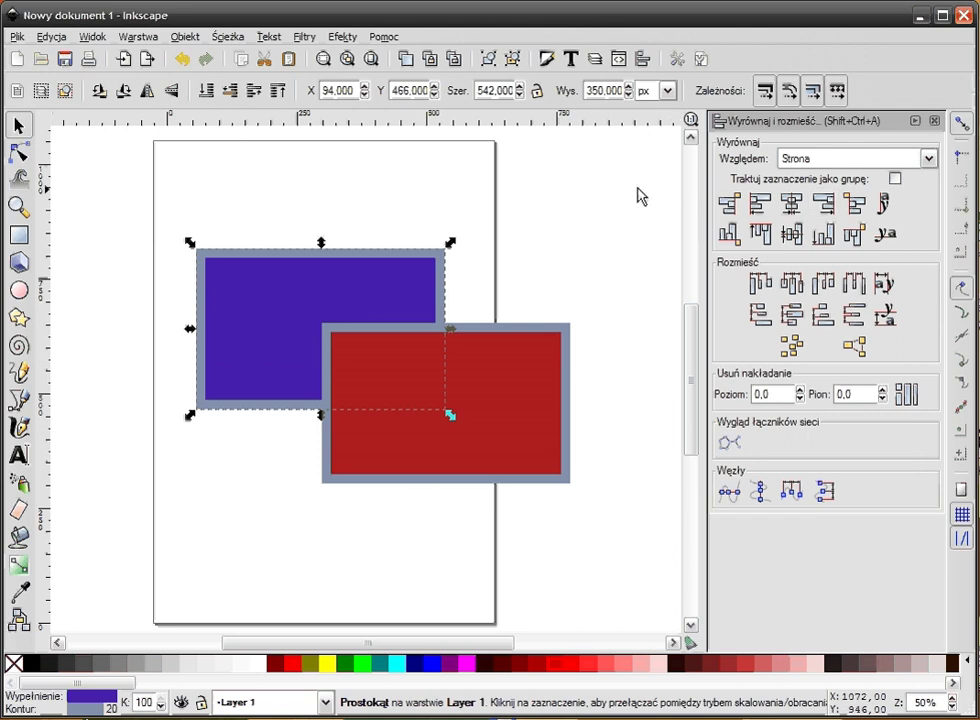
pyautogui.moveTo(384, 300); pyautogui.dragTo(357, 245)
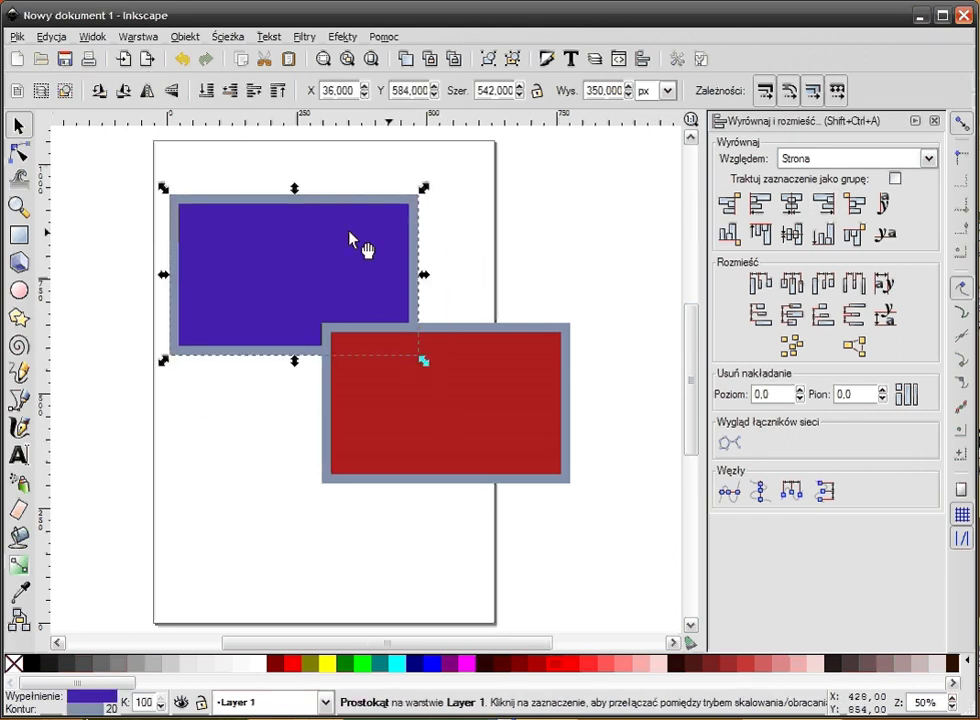
pyautogui.moveTo(424, 362)
pyautogui.mouseDown()
pyautogui.moveTo(373, 346)
pyautogui.moveTo(370, 328)
pyautogui.mouseUp()
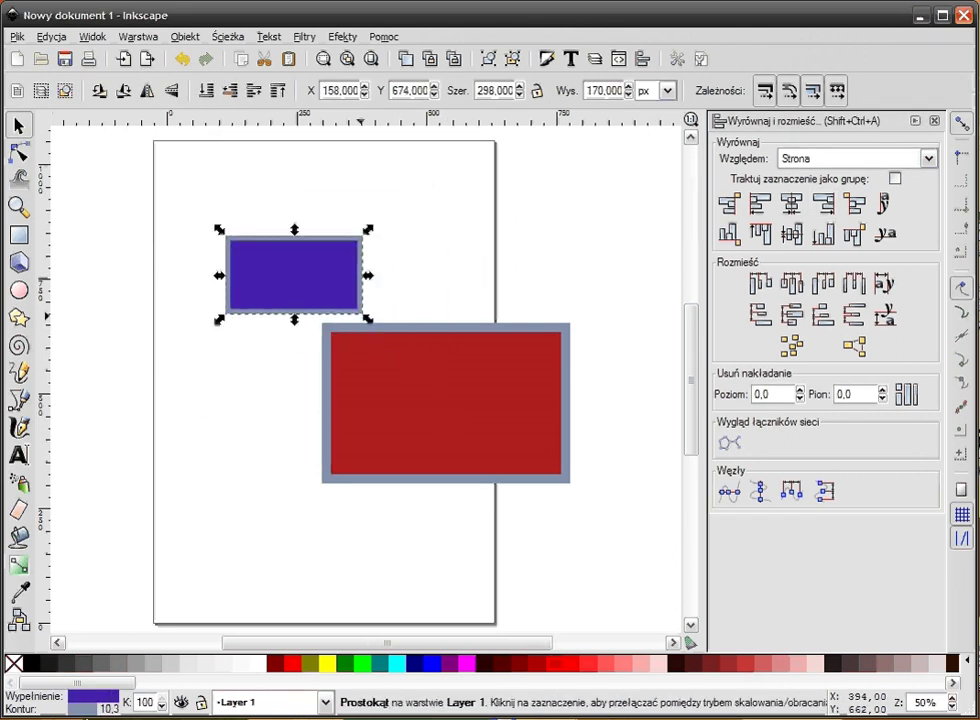
pyautogui.moveTo(301, 259); pyautogui.dragTo(327, 215)
pyautogui.moveTo(422, 412); pyautogui.dragTo(282, 404)
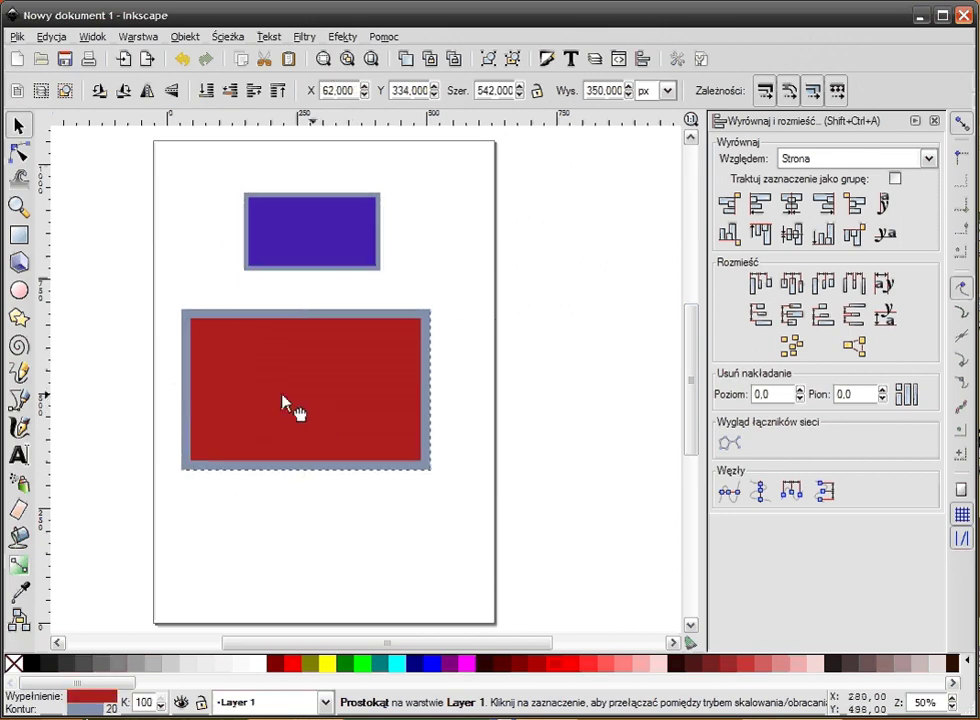
pyautogui.moveTo(343, 258); pyautogui.dragTo(371, 249)
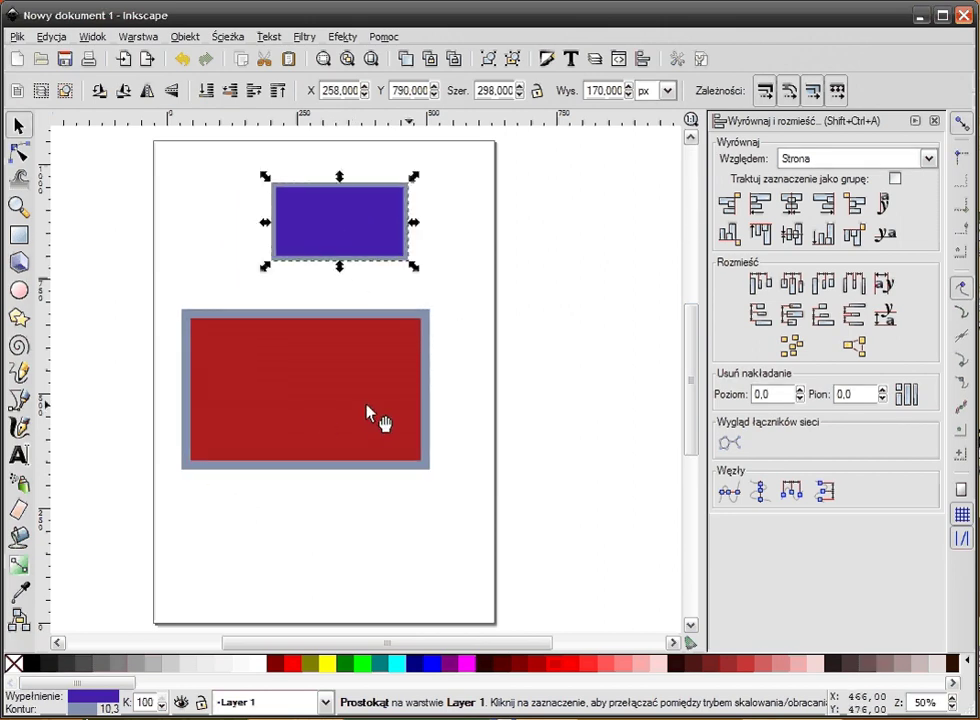
# Step: Paste a copy of the blue rectangle below the red one, delete it, and reselect the original
pyautogui.hotkey('ctrl', 'v')
pyautogui.moveTo(390, 482)
pyautogui.mouseDown()
pyautogui.moveTo(385, 565)
pyautogui.moveTo(422, 541)
pyautogui.mouseUp()
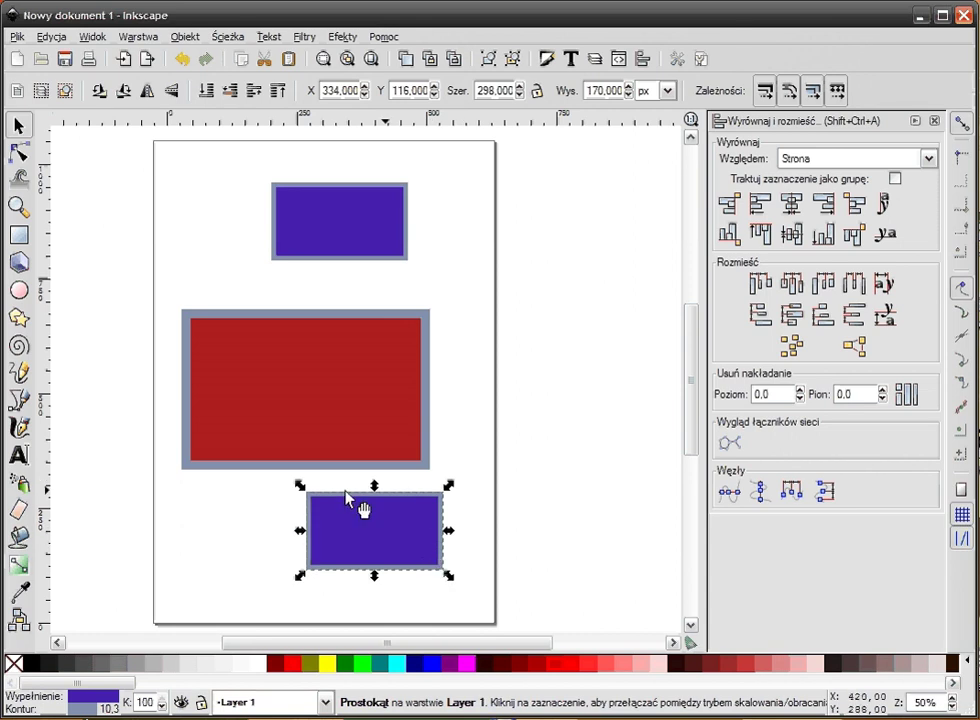
pyautogui.press('Delete')
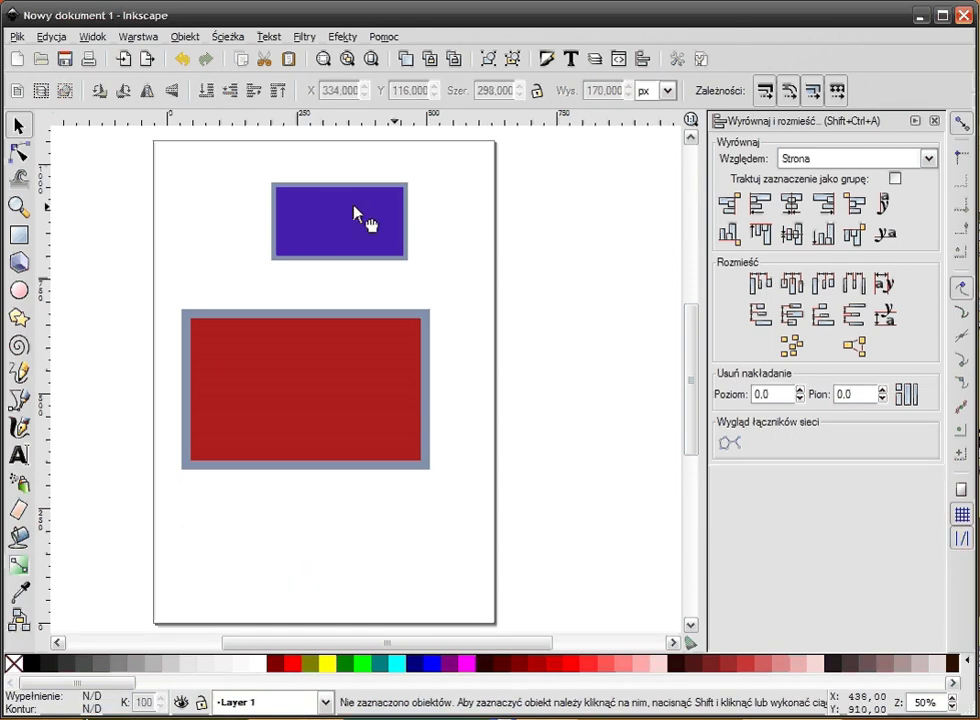
pyautogui.click(345, 220)
# Step: Duplicate the blue rectangle below the red one and colour its fill and outline green
pyautogui.click(52, 37)
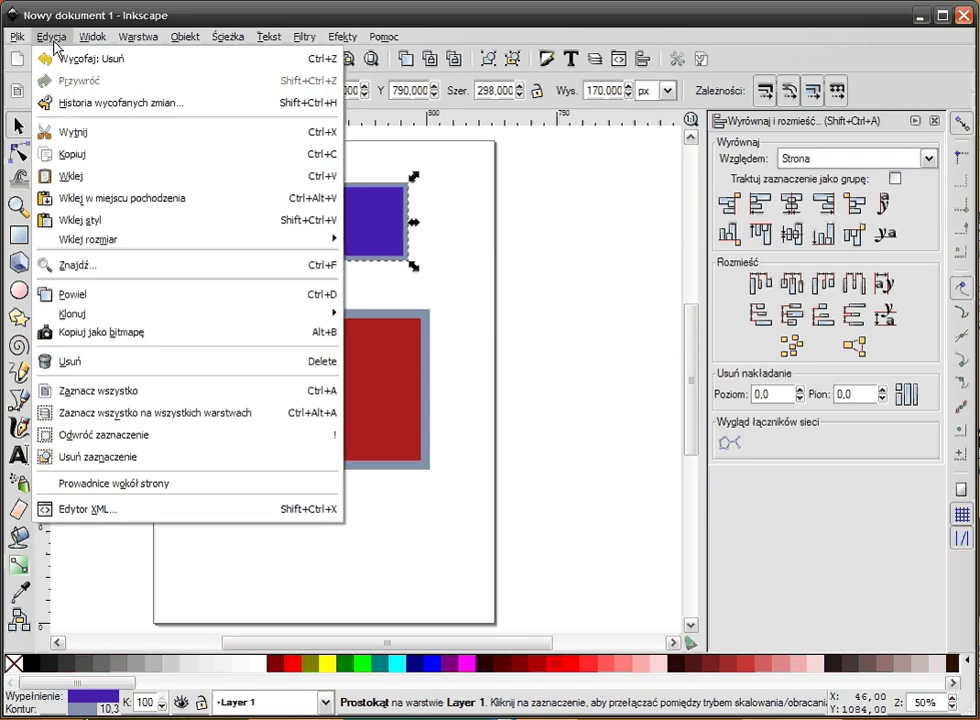
pyautogui.click(98, 291)
pyautogui.moveTo(357, 241)
pyautogui.mouseDown()
pyautogui.moveTo(410, 515)
pyautogui.moveTo(367, 556)
pyautogui.mouseUp()
pyautogui.click(345, 663)
pyautogui.press('Escape')
pyautogui.press('Tab')
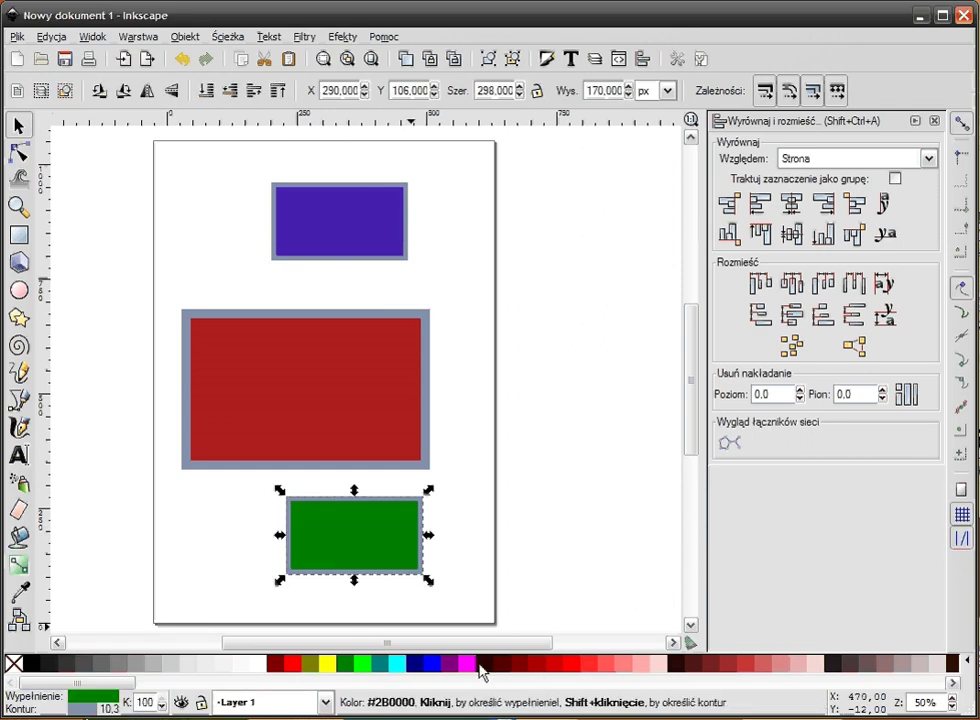
pyautogui.keyDown('shift'); pyautogui.click(363, 664); pyautogui.keyUp('shift')
pyautogui.click(365, 668)
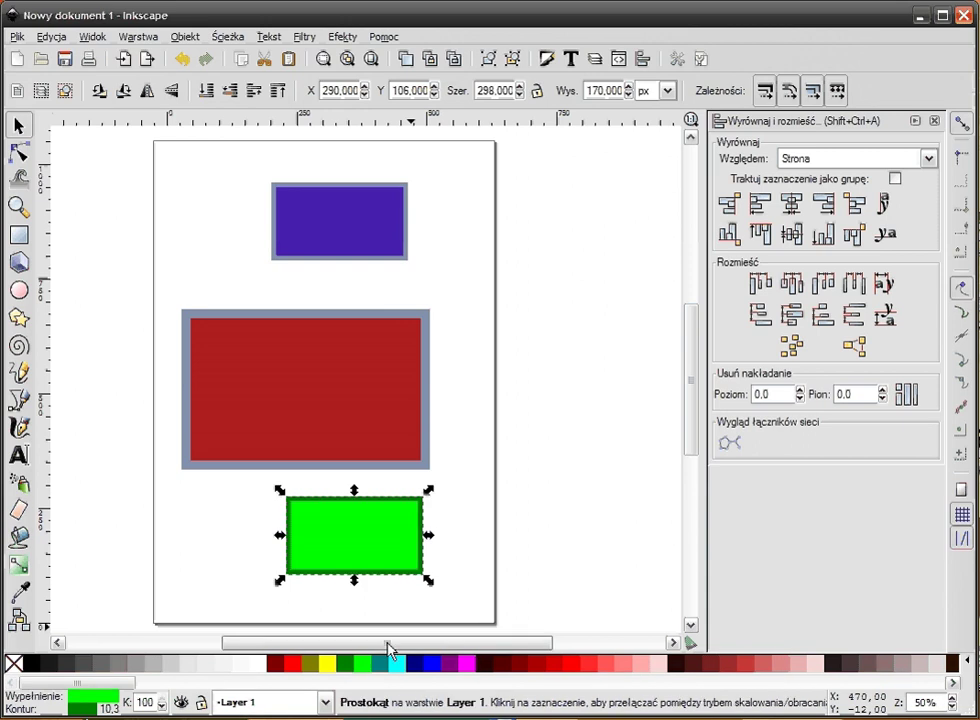
# Step: Position the green rectangle under the red one and enlarge it to 454 × 224 px
pyautogui.click(440, 486)
pyautogui.moveTo(355, 545); pyautogui.dragTo(312, 541)
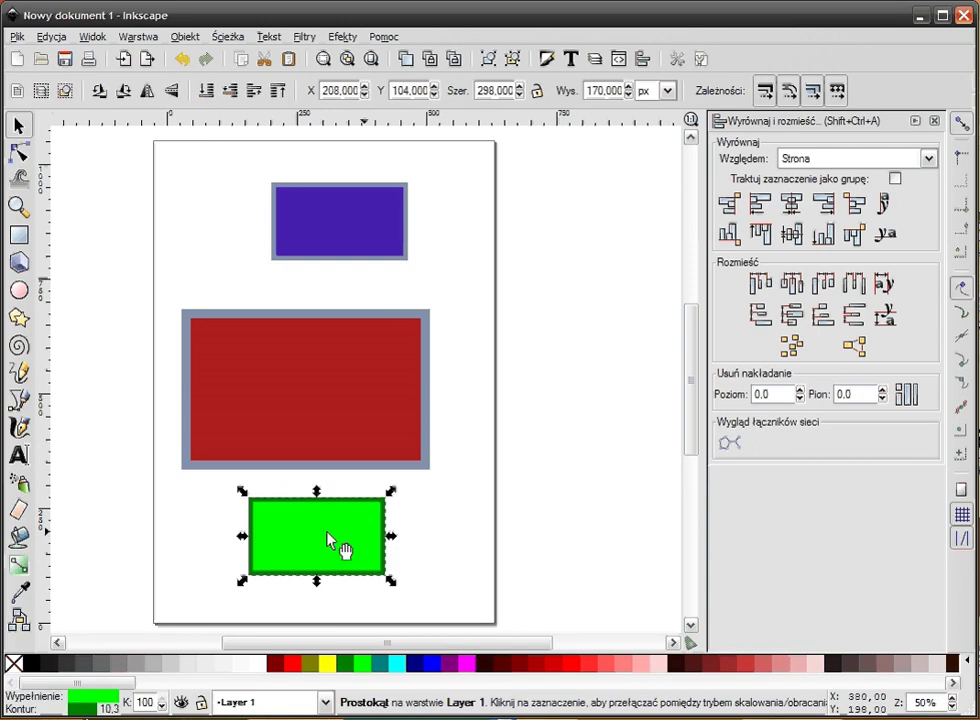
pyautogui.moveTo(258, 392); pyautogui.dragTo(260, 377)
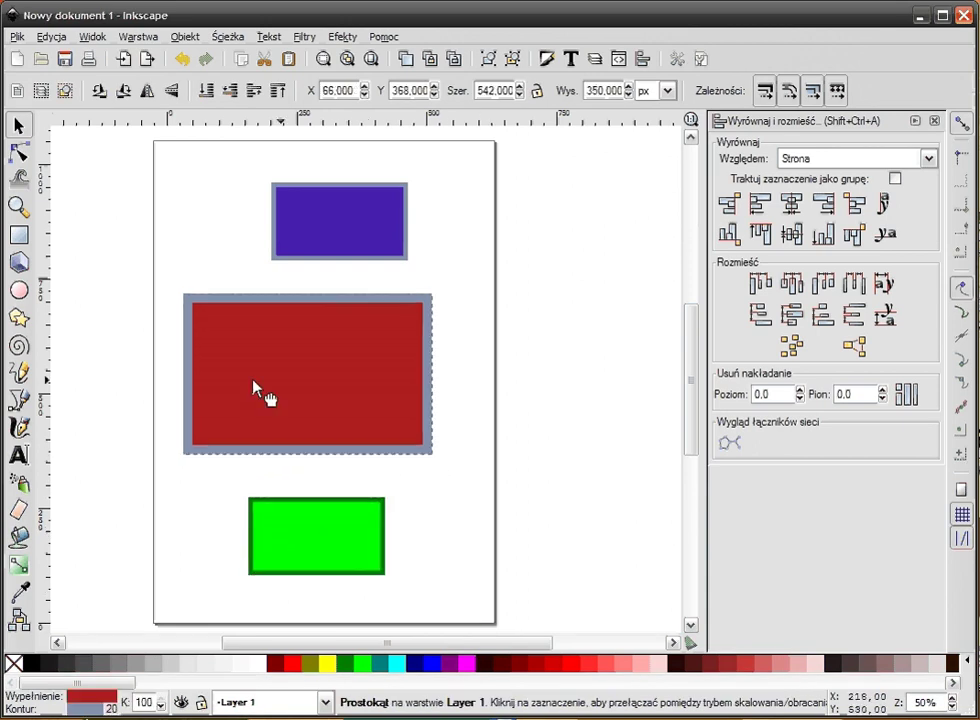
pyautogui.moveTo(313, 525); pyautogui.dragTo(340, 537)
pyautogui.moveTo(416, 502); pyautogui.dragTo(484, 485)
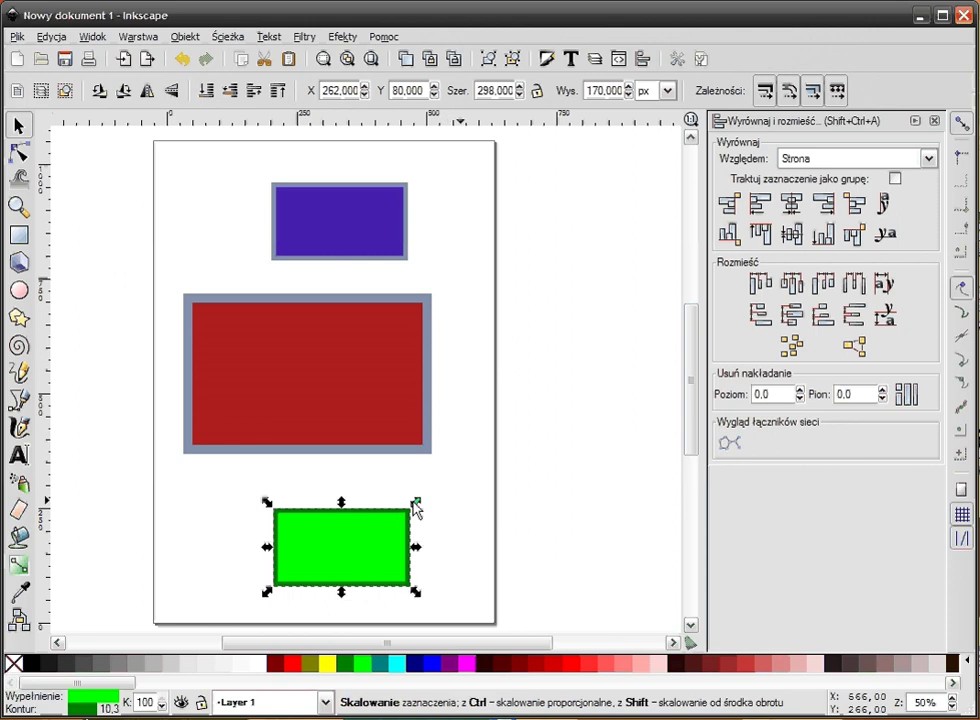
pyautogui.moveTo(405, 536); pyautogui.dragTo(380, 530)
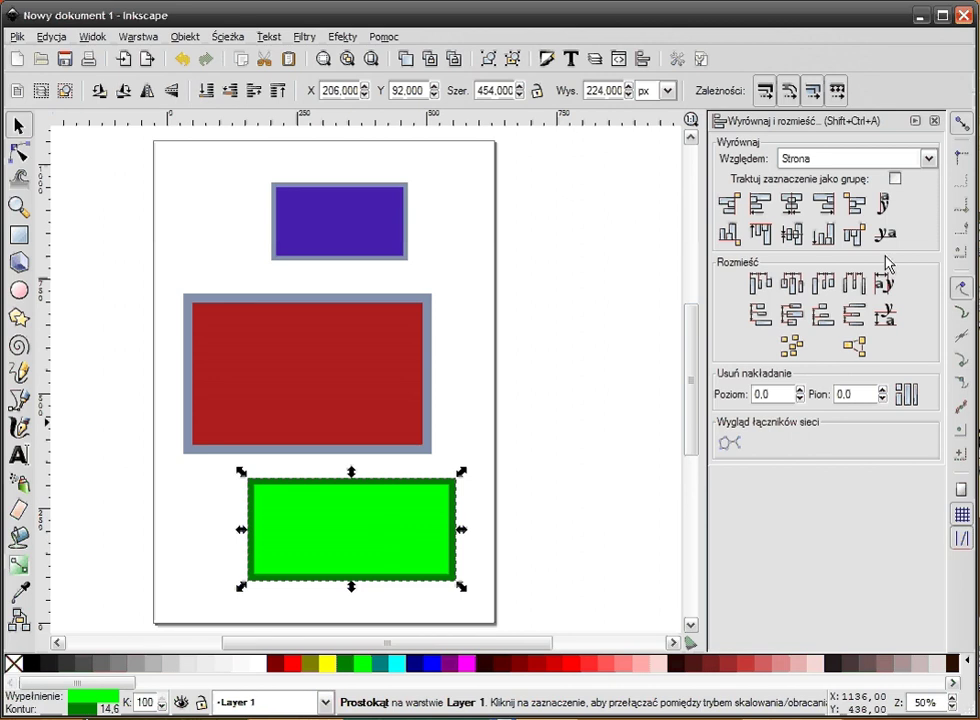
# Step: Select all three rectangles and try centre, left and right alignment relative to the Page
pyautogui.moveTo(542, 160); pyautogui.dragTo(116, 645)
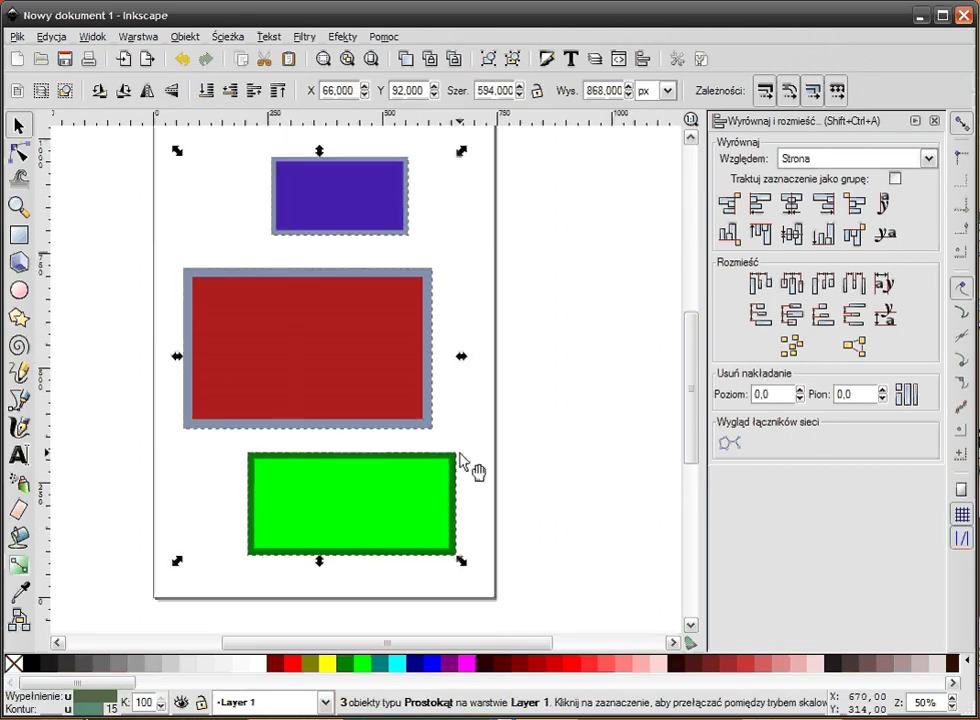
pyautogui.moveTo(602, 365); pyautogui.dragTo(610, 389)
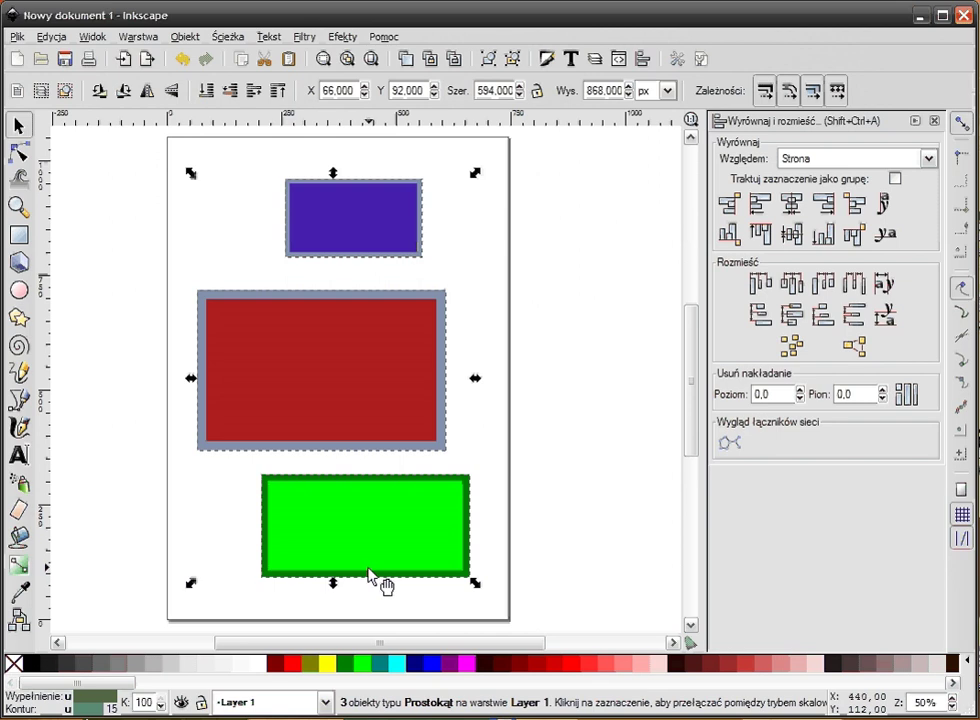
pyautogui.click(791, 205)
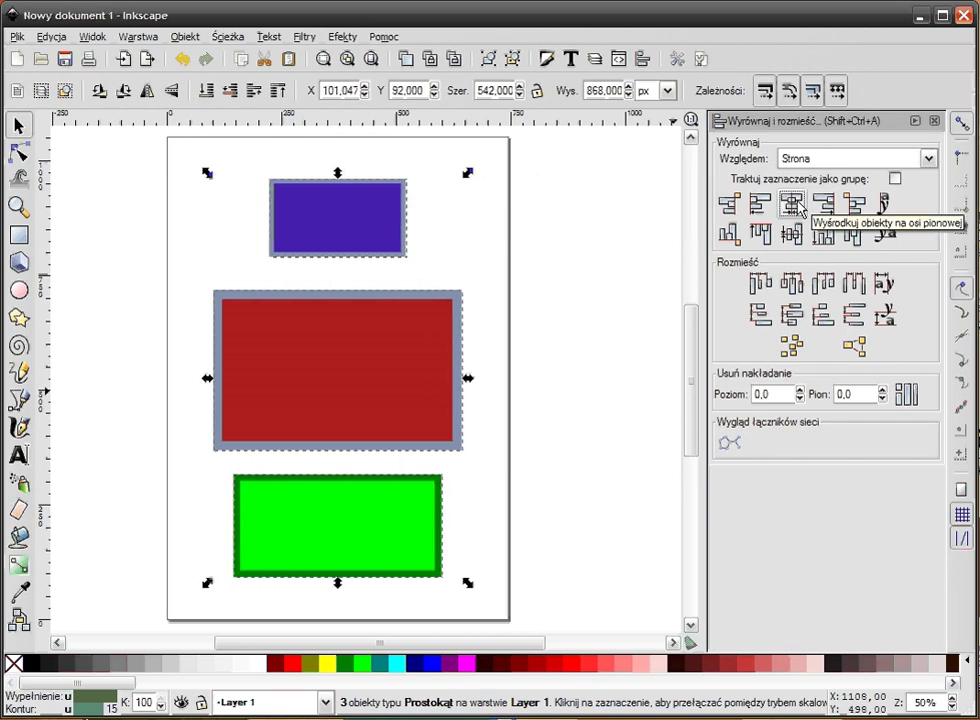
pyautogui.click(759, 205)
pyautogui.click(823, 205)
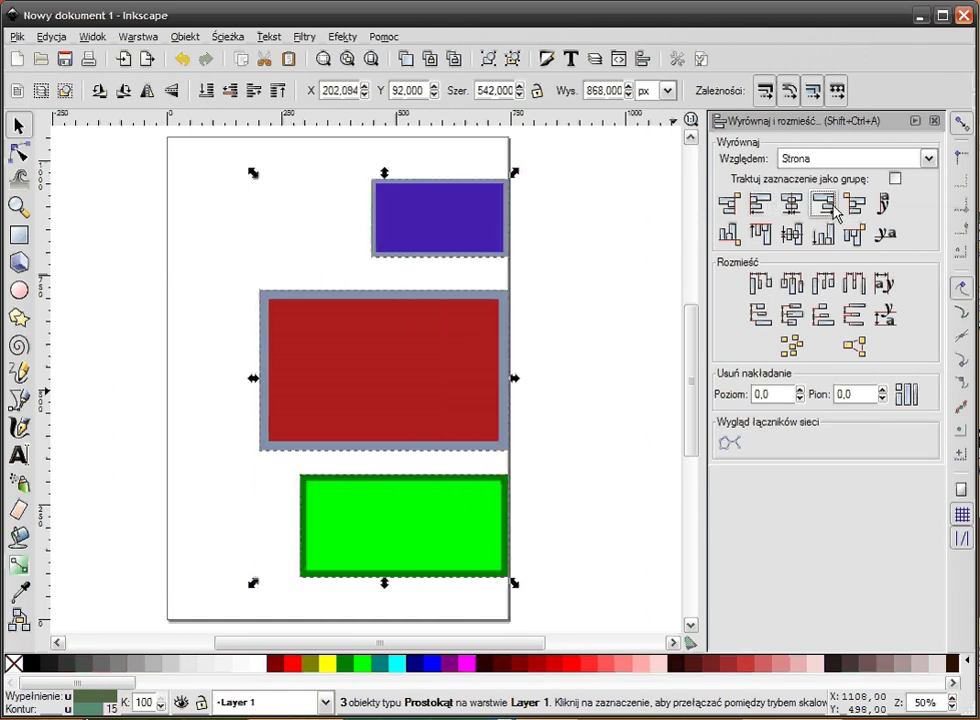
# Step: Reselect the rectangles and try distributing by bottom edges and centres, then top and centre alignment
pyautogui.click(555, 307)
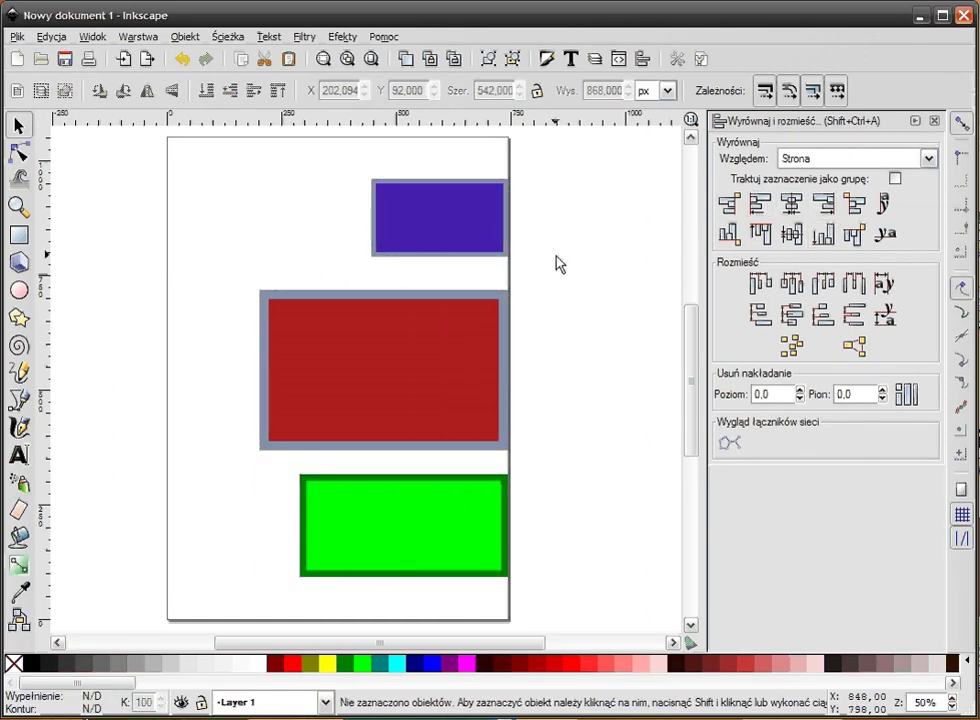
pyautogui.click(468, 236)
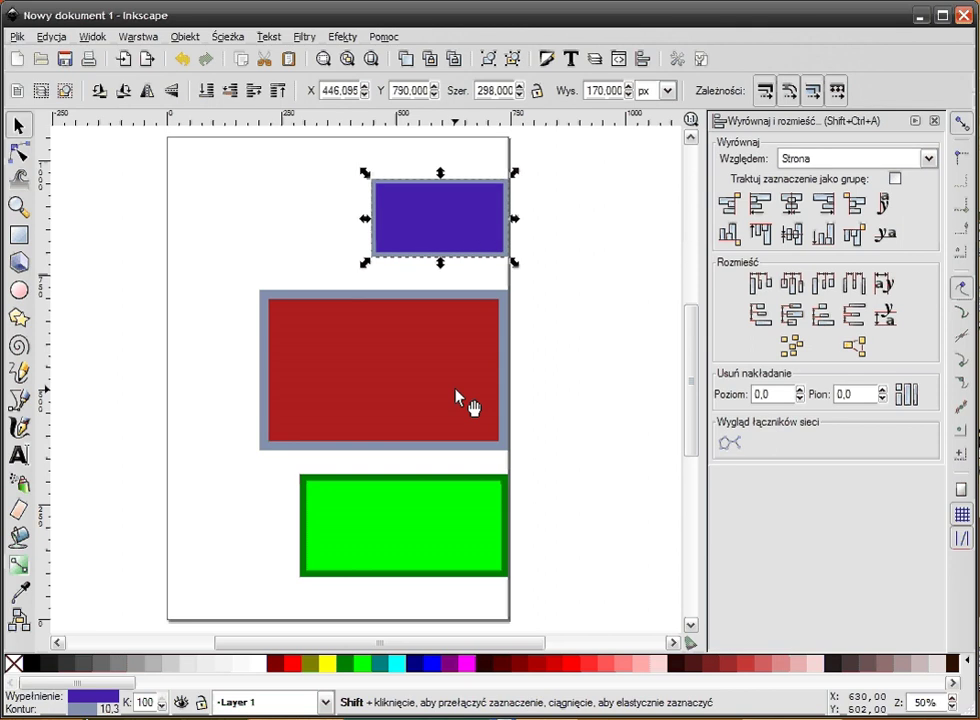
pyautogui.keyDown('shift'); pyautogui.click(464, 400); pyautogui.keyUp('shift')
pyautogui.keyDown('shift'); pyautogui.click(468, 543); pyautogui.keyUp('shift')
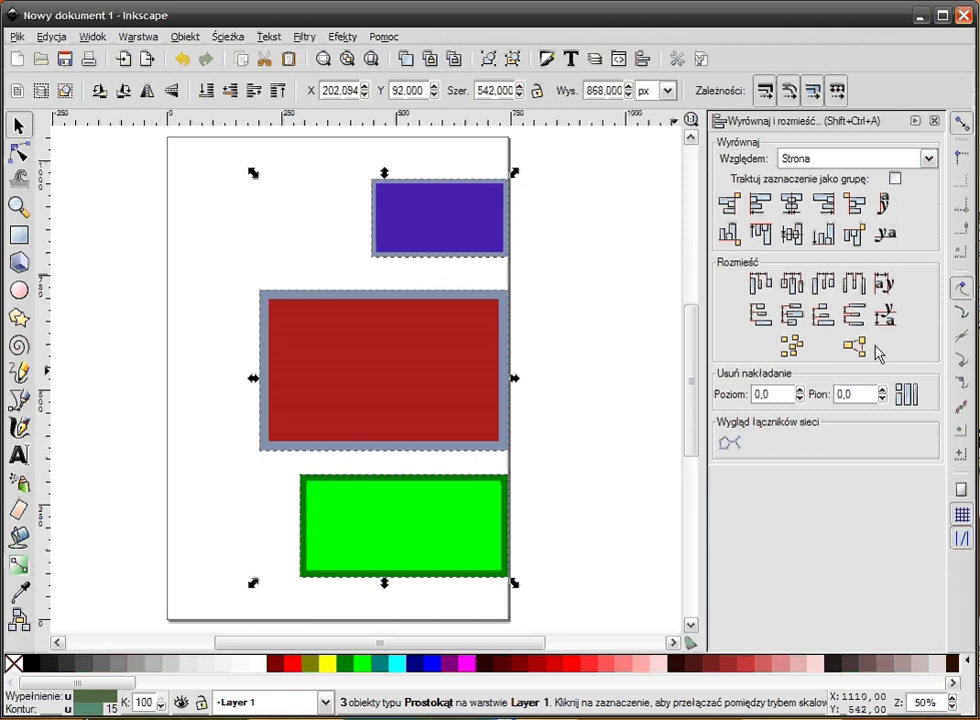
pyautogui.click(822, 316)
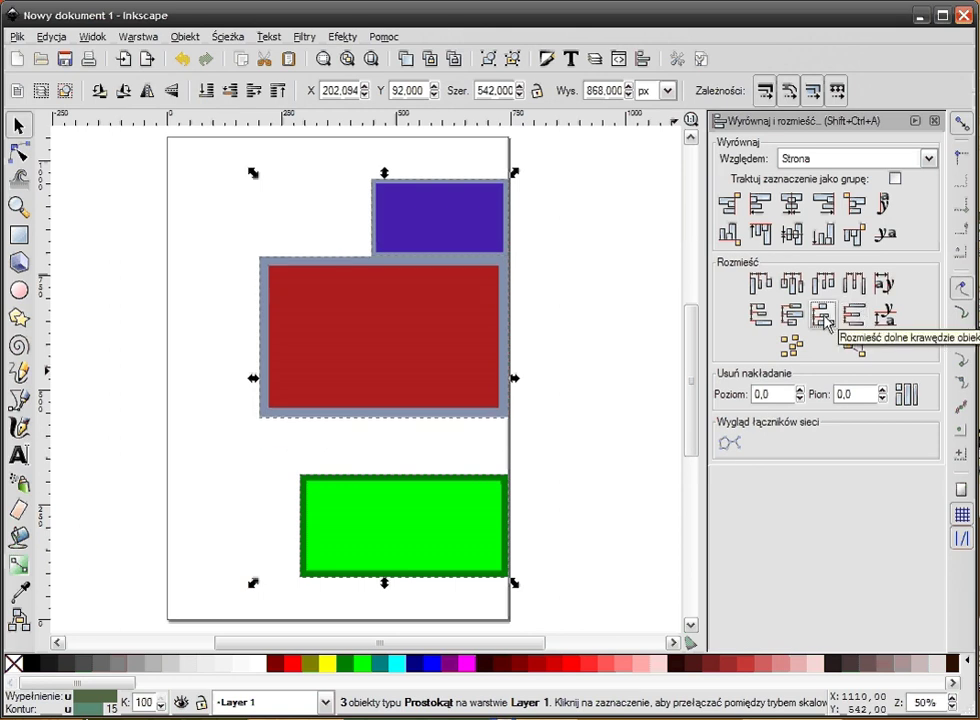
pyautogui.click(791, 316)
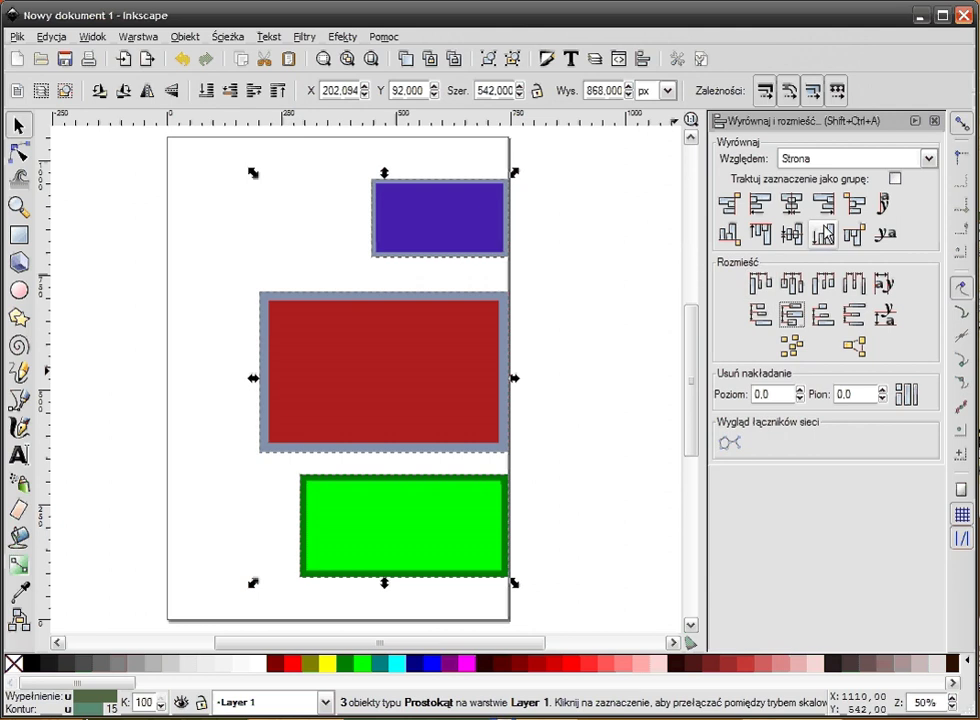
pyautogui.click(771, 238)
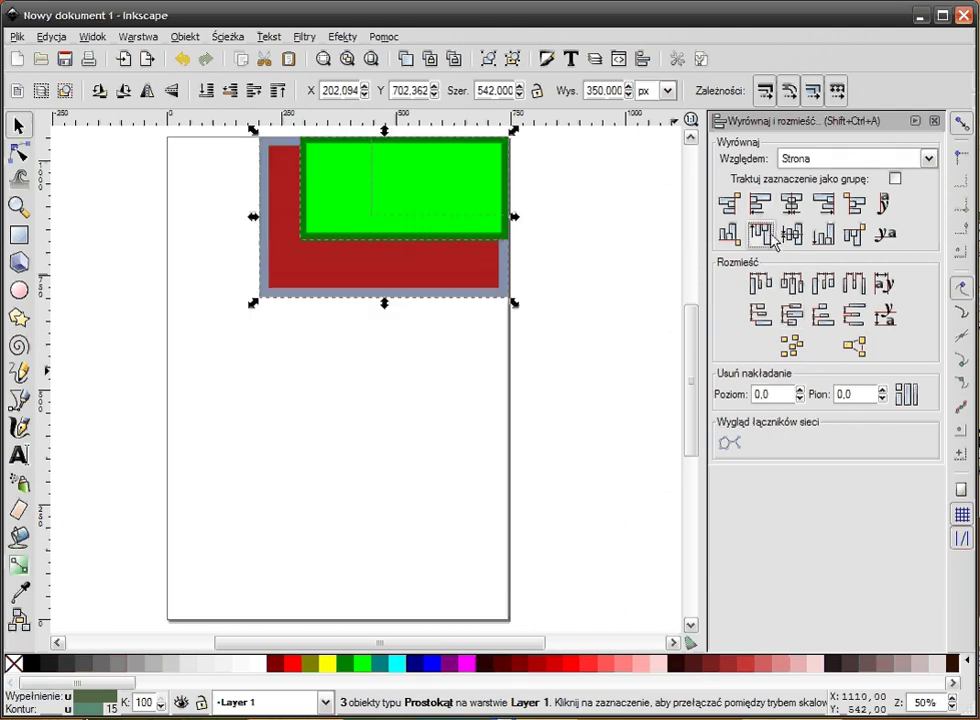
pyautogui.click(791, 234)
# Step: Drag the rectangles into a column: green at top, purple middle, red at bottom
pyautogui.click(610, 354)
pyautogui.moveTo(457, 345)
pyautogui.mouseDown()
pyautogui.moveTo(428, 220)
pyautogui.moveTo(400, 185)
pyautogui.mouseUp()
pyautogui.moveTo(437, 367)
pyautogui.mouseDown()
pyautogui.moveTo(437, 532)
pyautogui.moveTo(444, 472)
pyautogui.mouseUp()
pyautogui.moveTo(470, 366)
pyautogui.mouseDown()
pyautogui.moveTo(395, 290)
pyautogui.moveTo(400, 334)
pyautogui.mouseUp()
pyautogui.moveTo(536, 317)
pyautogui.mouseDown()
pyautogui.moveTo(530, 343)
pyautogui.moveTo(546, 318)
pyautogui.mouseUp()
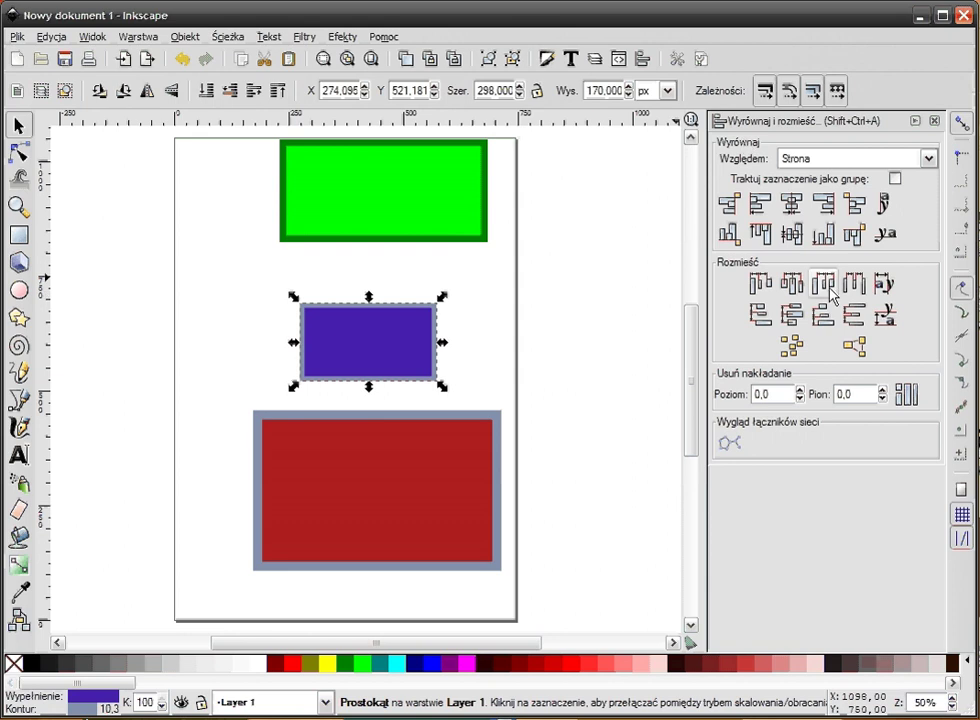
# Step: Centre the green, purple and red rectangles horizontally on the page
pyautogui.click(797, 210)
pyautogui.click(595, 243)
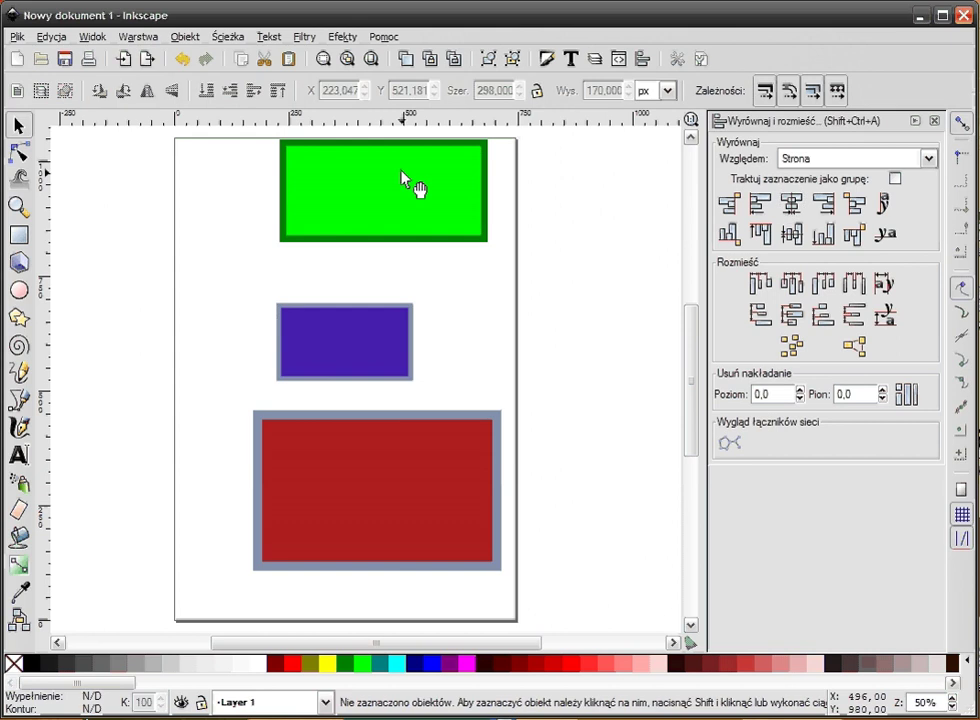
pyautogui.click(405, 180)
pyautogui.keyDown('shift'); pyautogui.click(385, 328); pyautogui.keyUp('shift')
pyautogui.keyDown('shift'); pyautogui.click(451, 453); pyautogui.keyUp('shift')
pyautogui.click(792, 205)
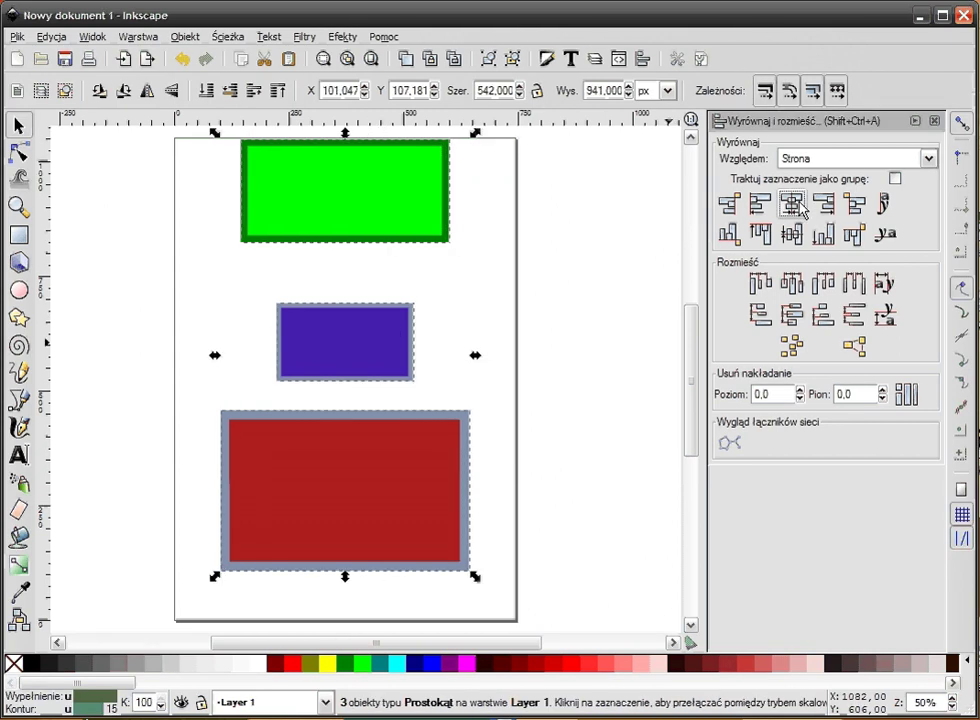
pyautogui.click(475, 346)
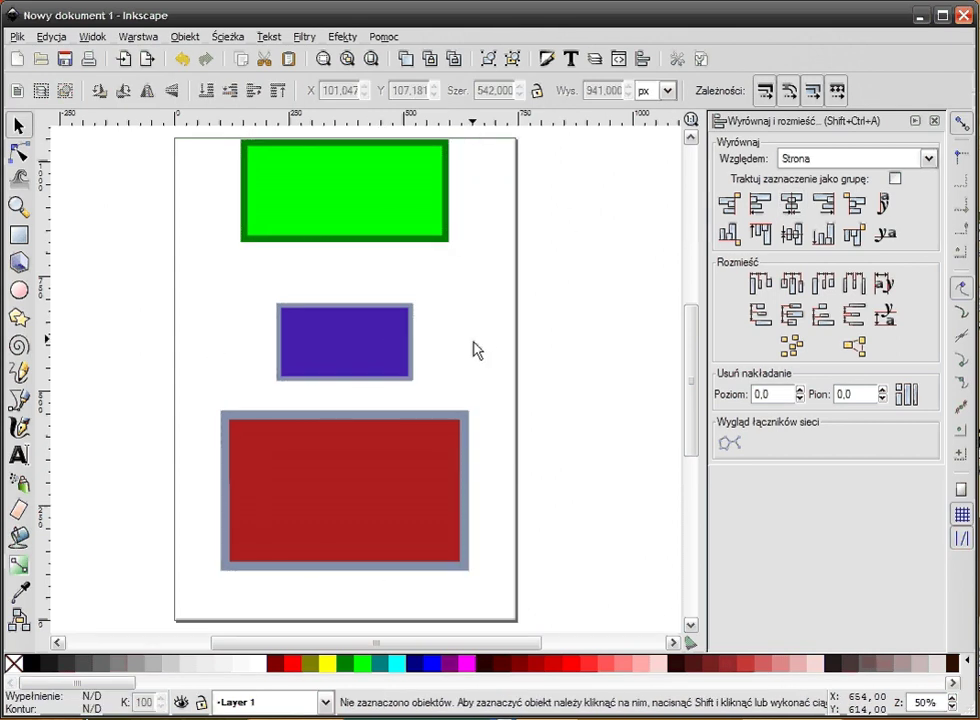
# Step: Set alignment Relative to: First selected, after briefly trying Last selected
pyautogui.click(818, 157)
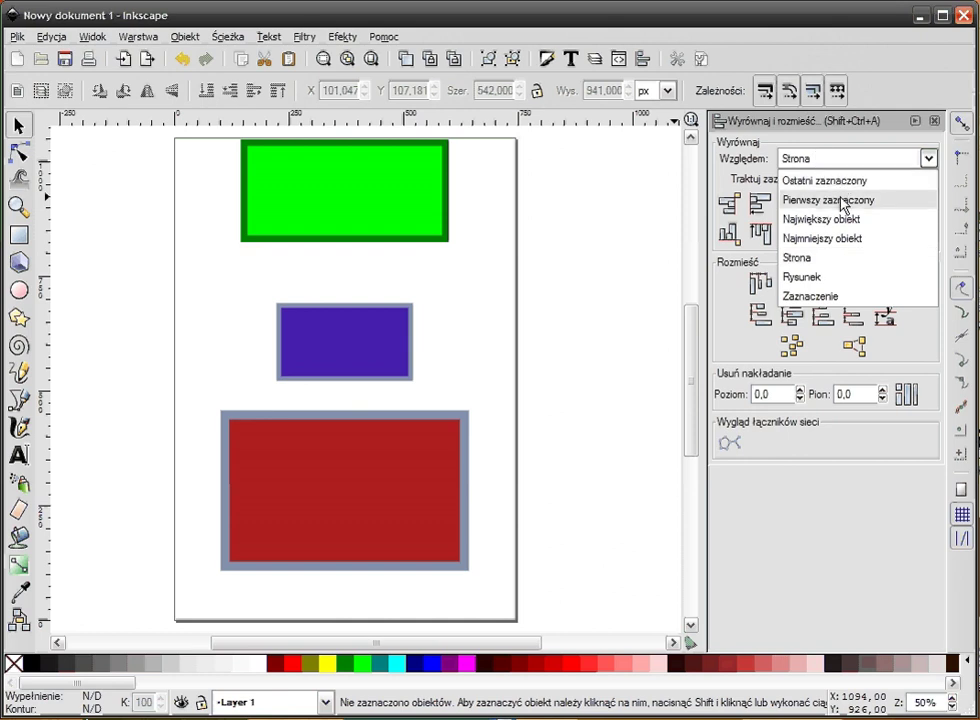
pyautogui.click(840, 200)
pyautogui.click(840, 160)
pyautogui.click(843, 185)
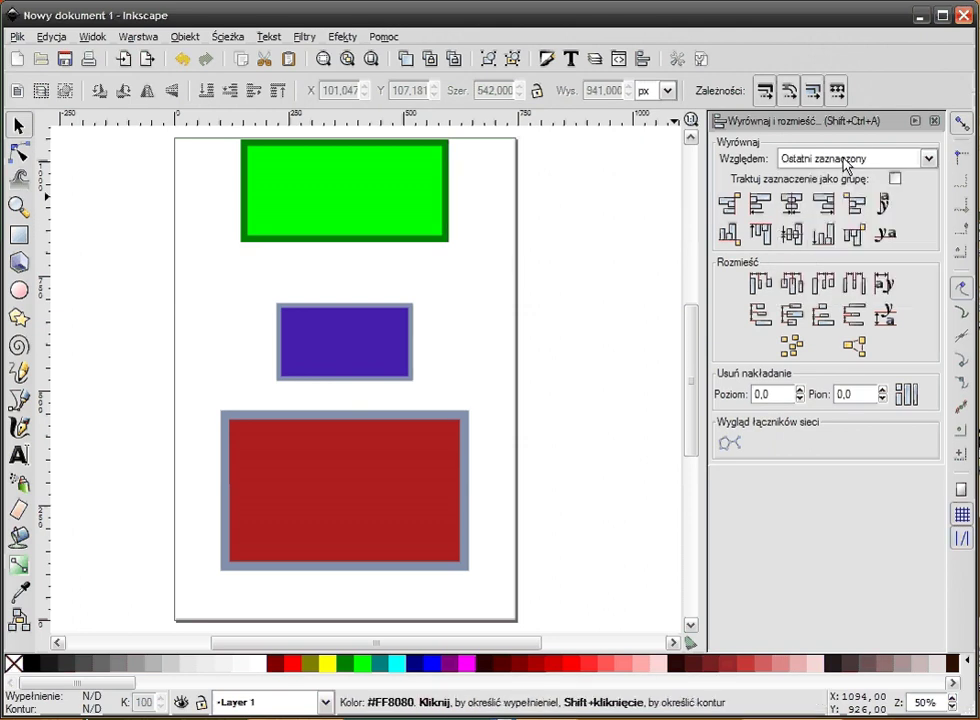
pyautogui.click(845, 158)
pyautogui.click(840, 200)
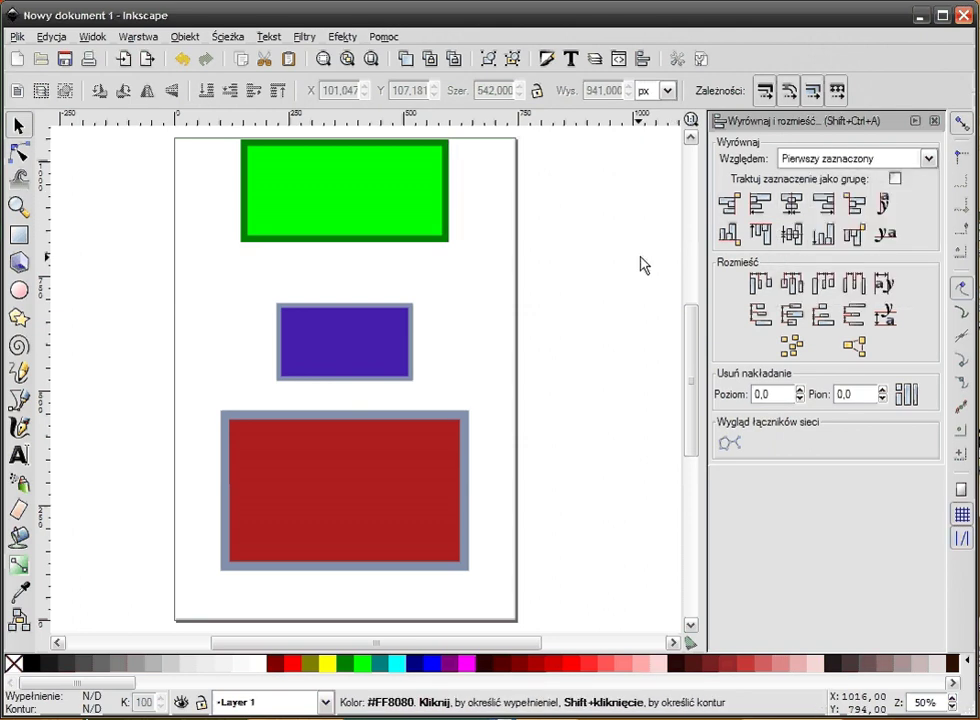
# Step: Select green, purple, red, test edge alignments, then centre all on green's vertical axis, nudging the stack down
pyautogui.click(390, 205)
pyautogui.keyDown('shift'); pyautogui.click(385, 340); pyautogui.keyUp('shift')
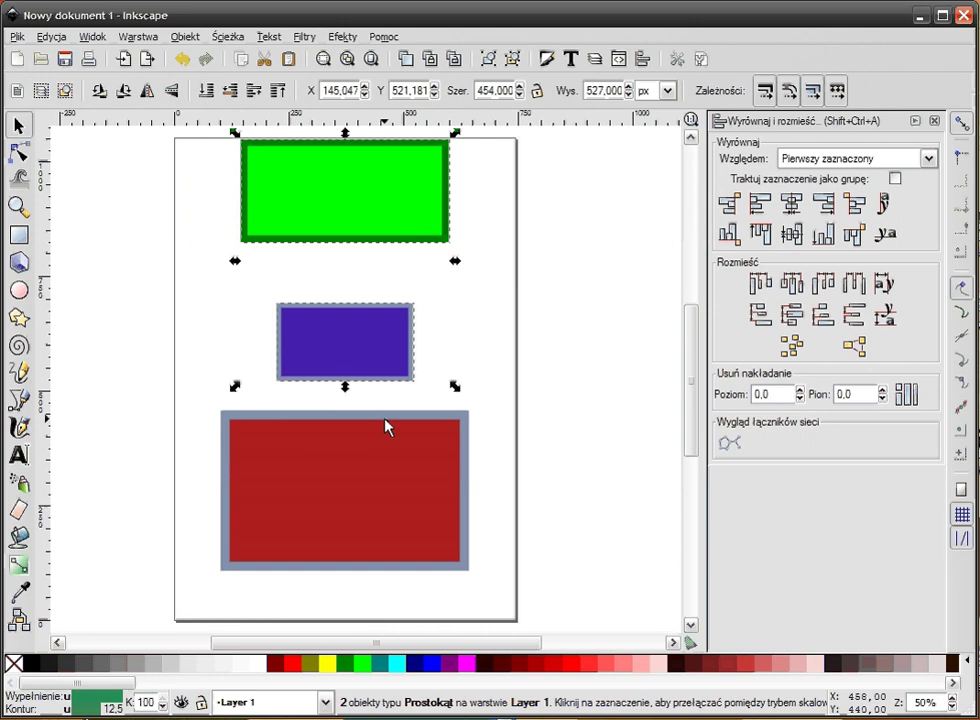
pyautogui.keyDown('shift'); pyautogui.click(384, 450); pyautogui.keyUp('shift')
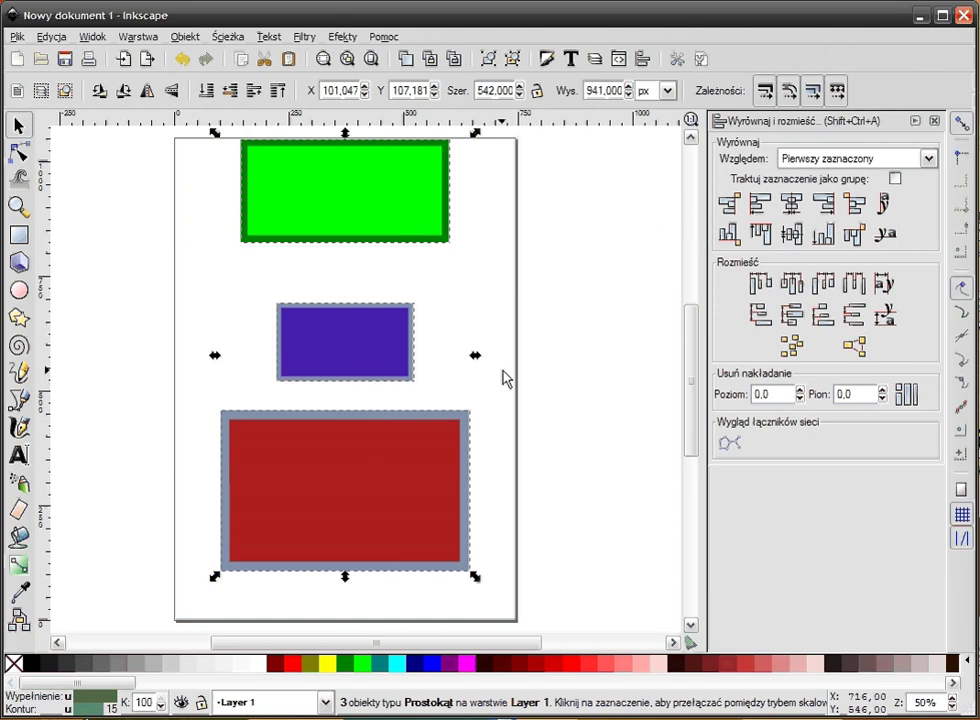
pyautogui.click(757, 208)
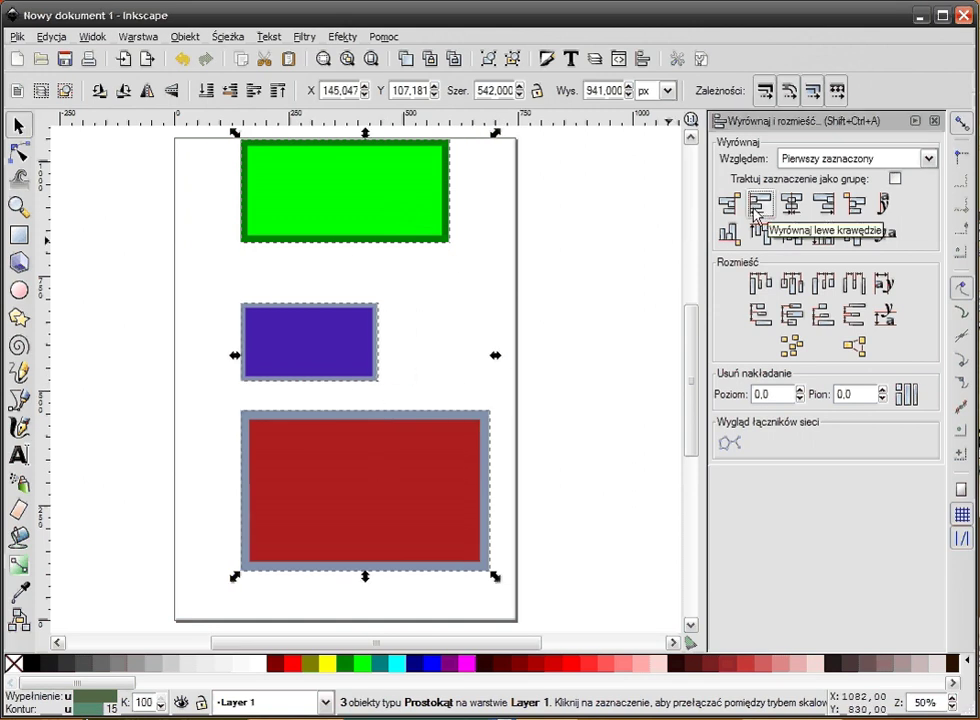
pyautogui.click(824, 205)
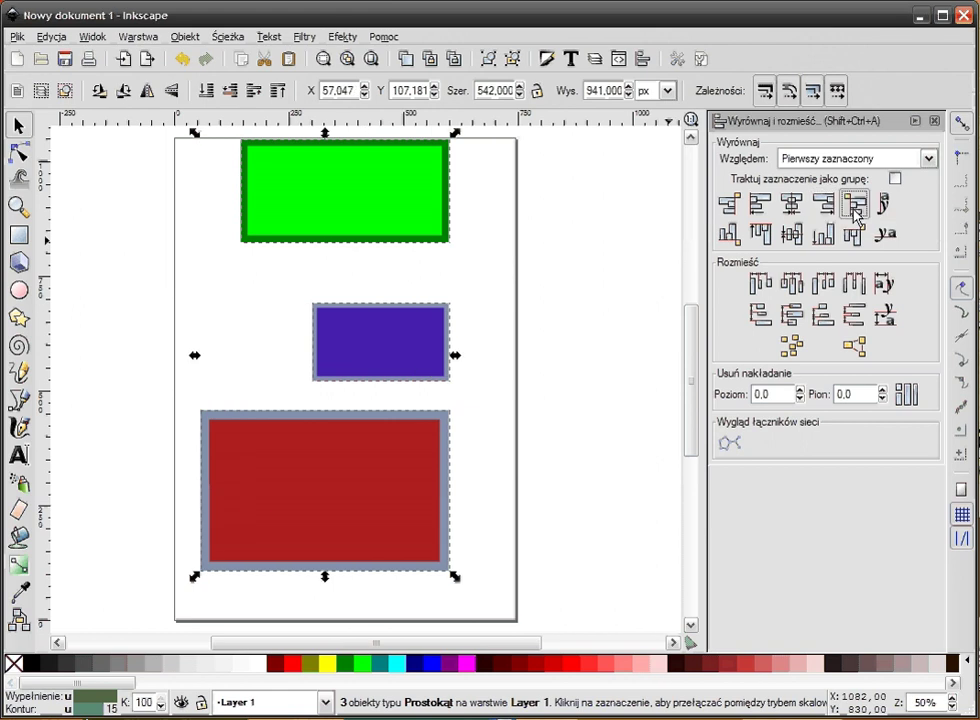
pyautogui.click(855, 208)
pyautogui.click(729, 206)
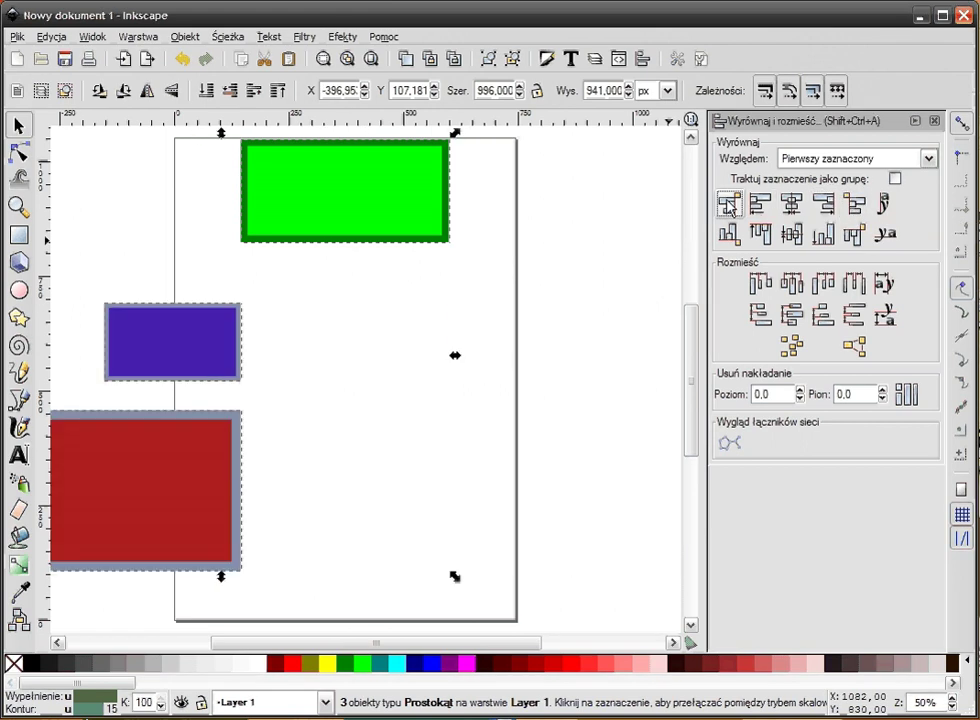
pyautogui.click(791, 205)
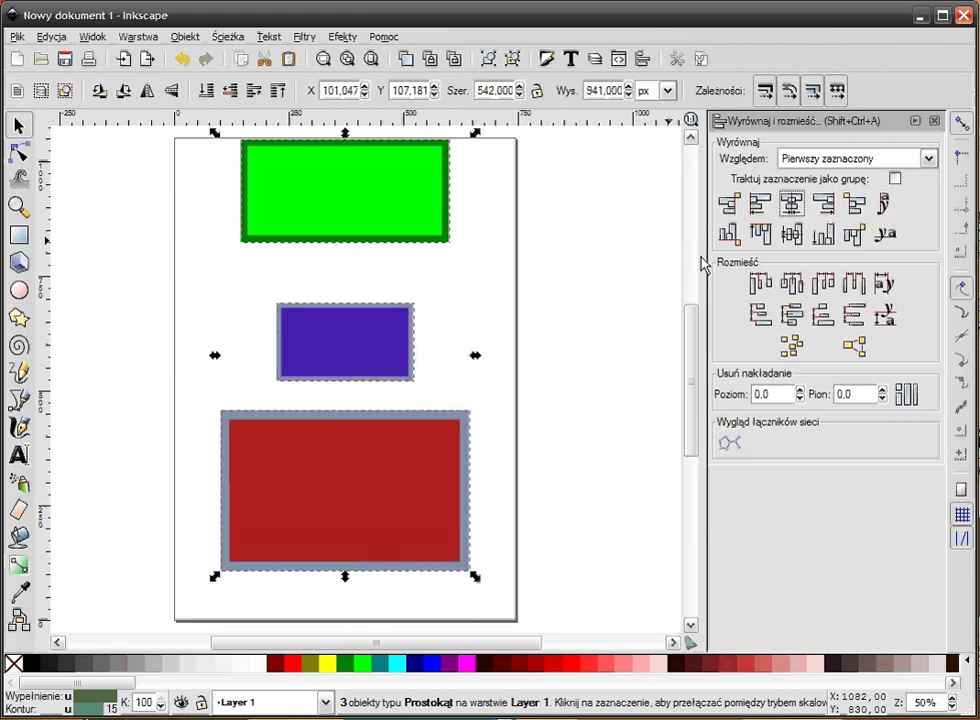
pyautogui.moveTo(383, 210); pyautogui.dragTo(389, 232)
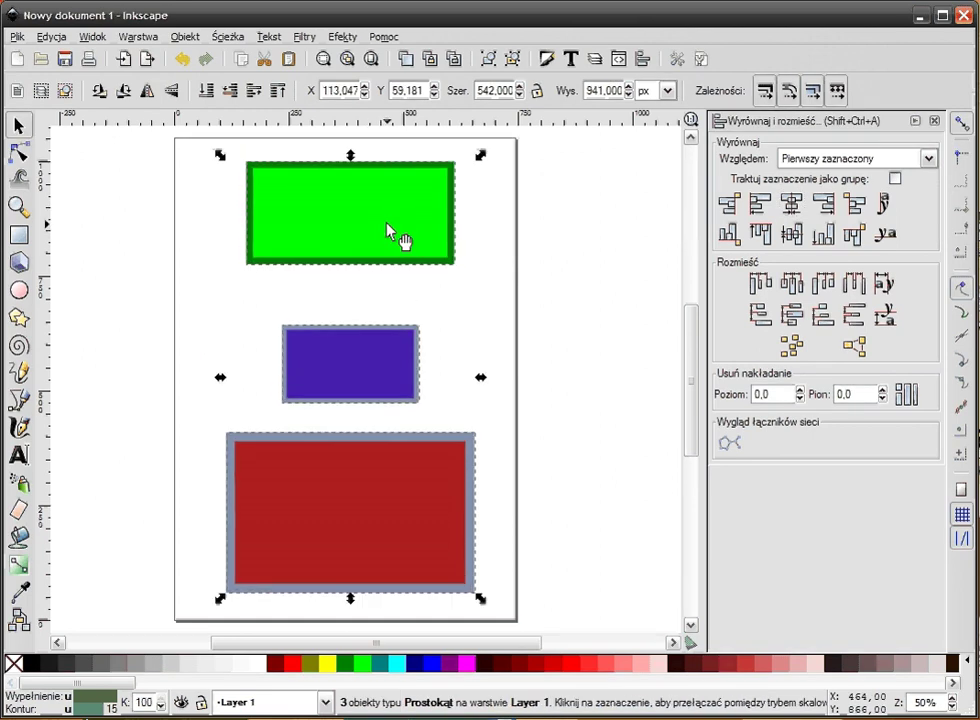
pyautogui.click(529, 247)
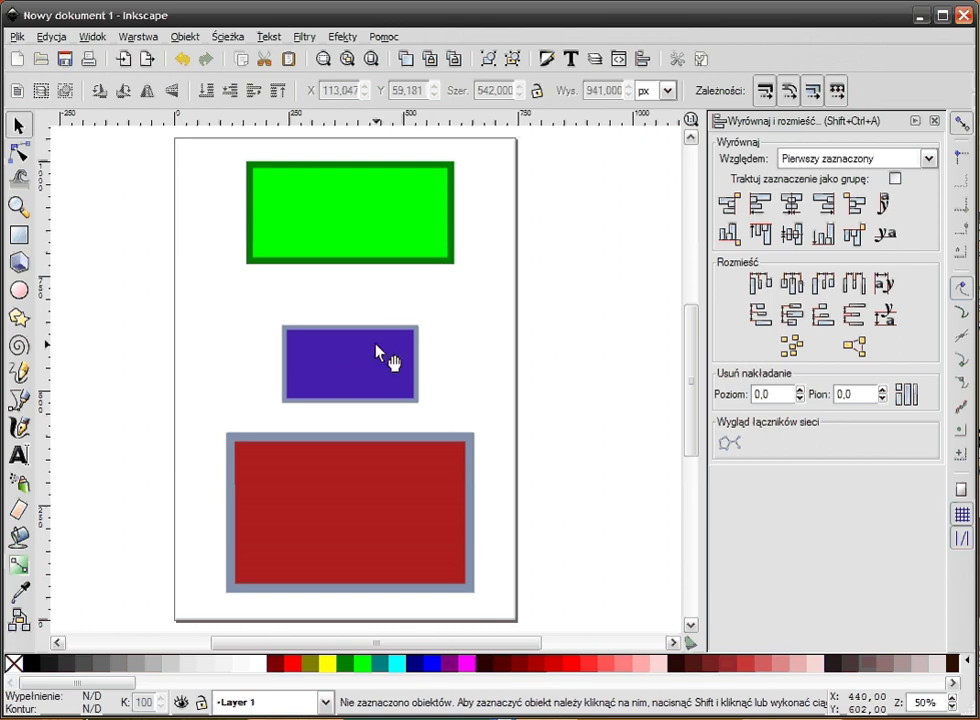
# Step: Duplicate the purple rectangle and place the two copies on the left and right
pyautogui.moveTo(377, 355)
pyautogui.mouseDown()
pyautogui.moveTo(296, 344)
pyautogui.moveTo(473, 380)
pyautogui.moveTo(518, 372)
pyautogui.mouseUp()
pyautogui.hotkey('ctrl', 'd')
pyautogui.moveTo(273, 363)
pyautogui.mouseDown()
pyautogui.moveTo(185, 373)
pyautogui.moveTo(218, 371)
pyautogui.mouseUp()
pyautogui.moveTo(449, 359)
pyautogui.mouseDown()
pyautogui.moveTo(378, 322)
pyautogui.moveTo(472, 369)
pyautogui.mouseUp()
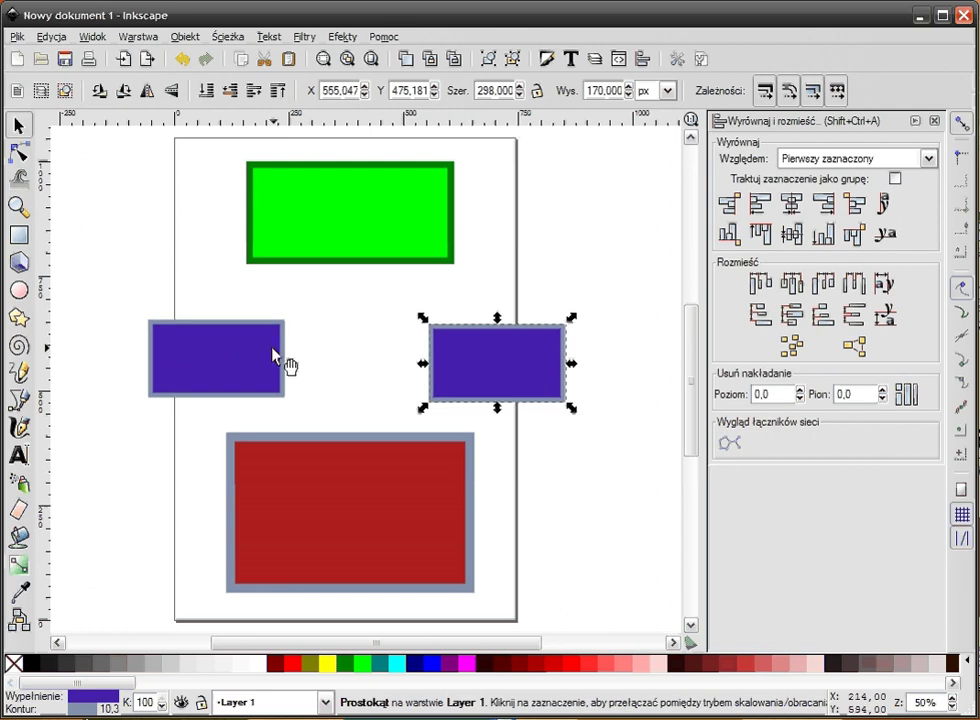
# Step: Centre both purple rectangles on one horizontal axis and reselect the pair
pyautogui.click(240, 351)
pyautogui.keyDown('shift'); pyautogui.click(508, 358); pyautogui.keyUp('shift')
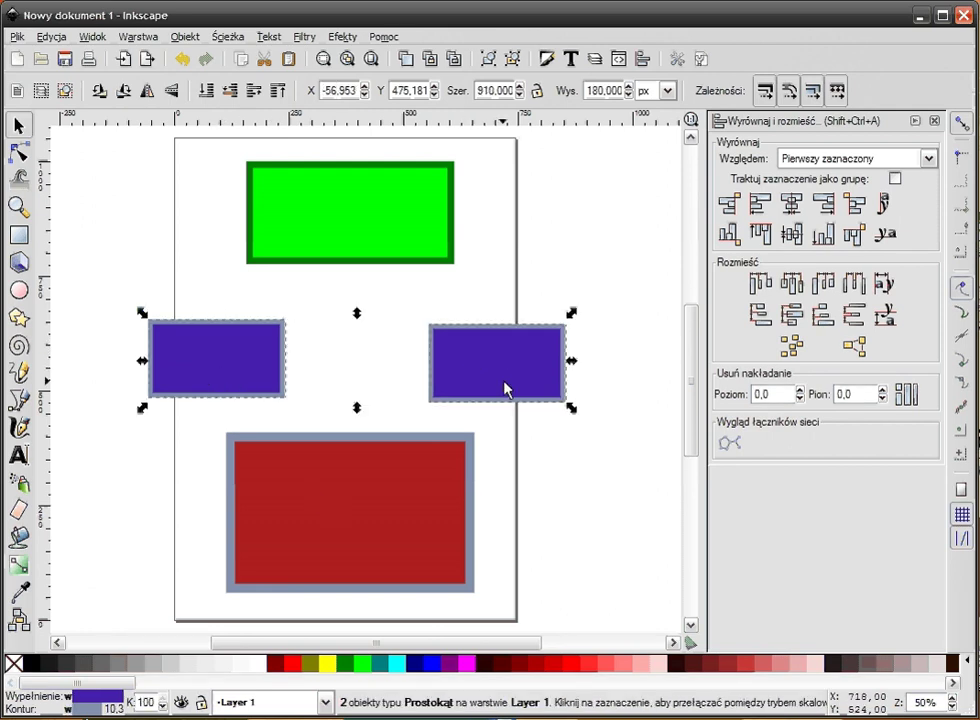
pyautogui.click(791, 236)
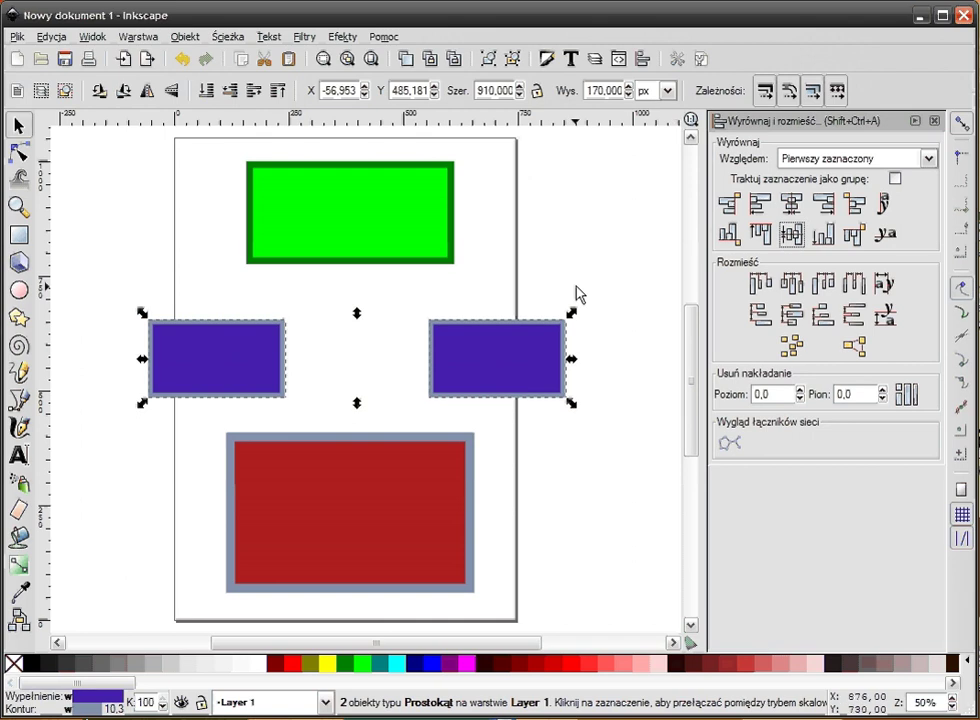
pyautogui.click(116, 271)
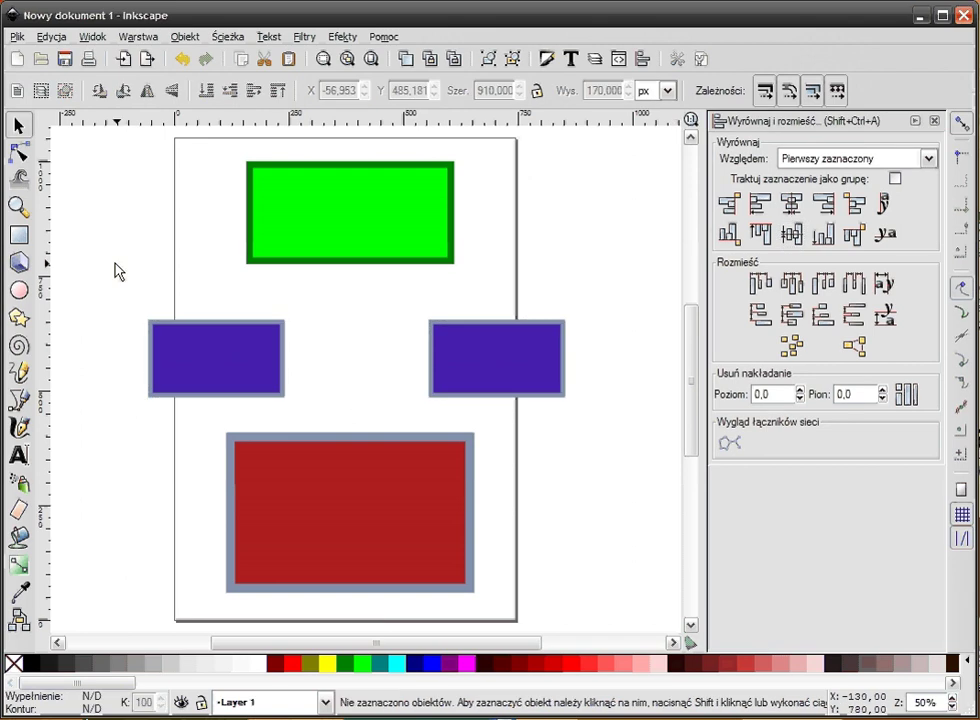
pyautogui.click(273, 375)
pyautogui.keyDown('shift'); pyautogui.click(486, 370); pyautogui.keyUp('shift')
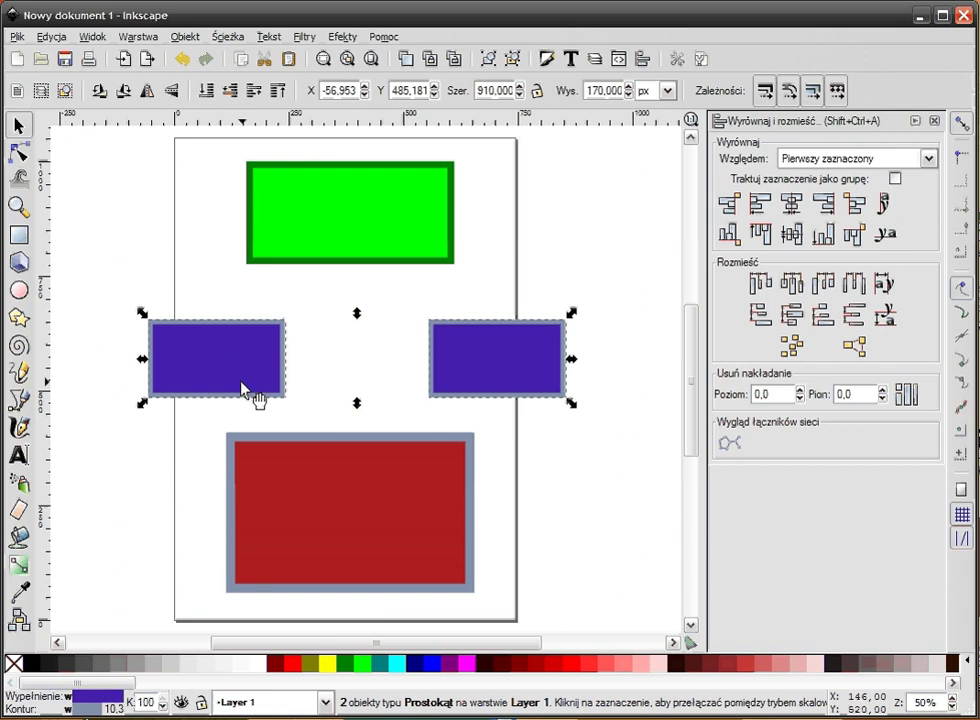
# Step: Group the two blue rectangles, centre the group horizontally on the page, then ungroup them
pyautogui.click(487, 62)
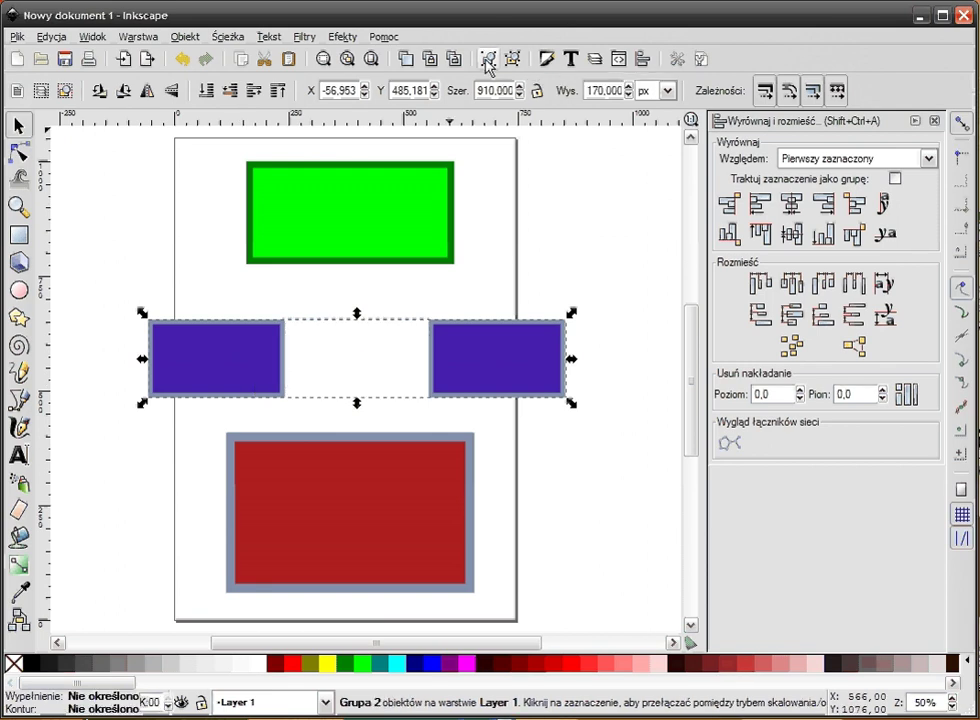
pyautogui.click(571, 223)
pyautogui.click(848, 160)
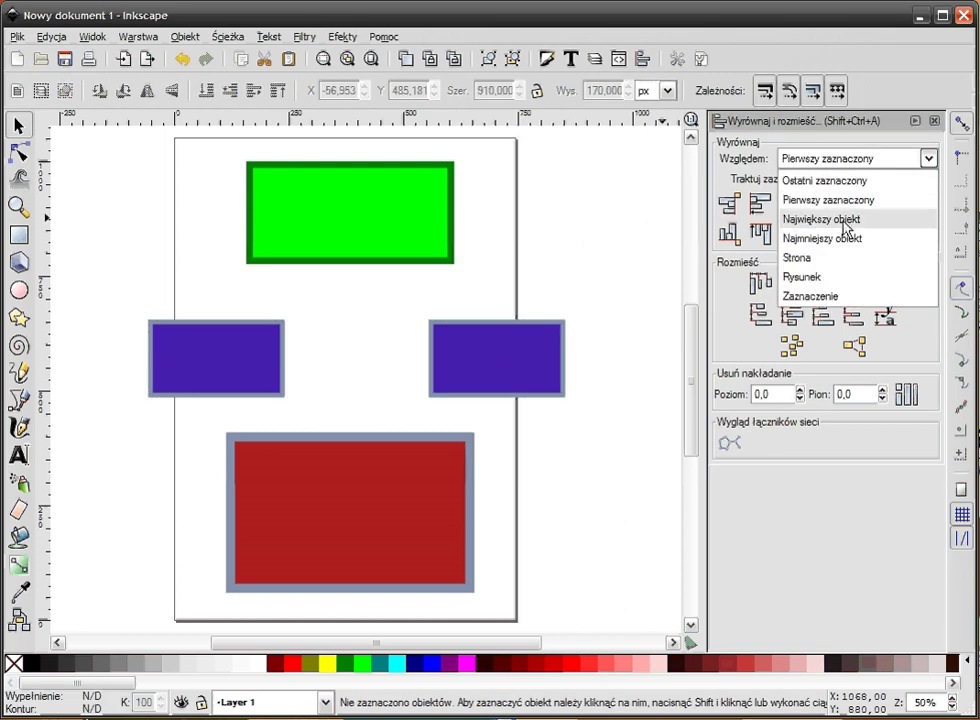
pyautogui.click(841, 257)
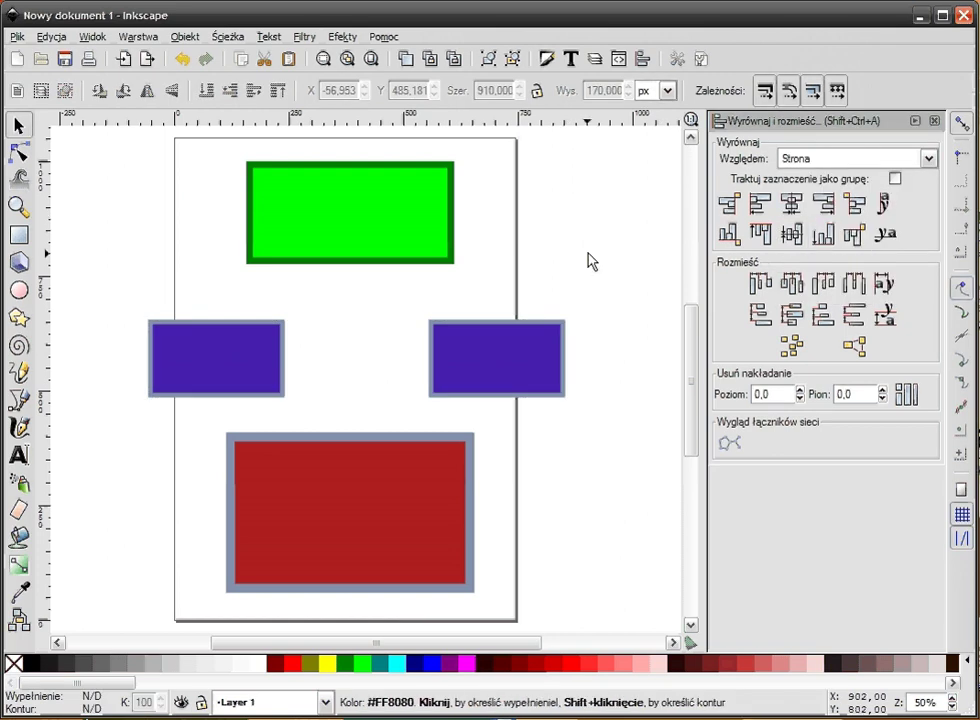
pyautogui.click(543, 364)
pyautogui.click(790, 203)
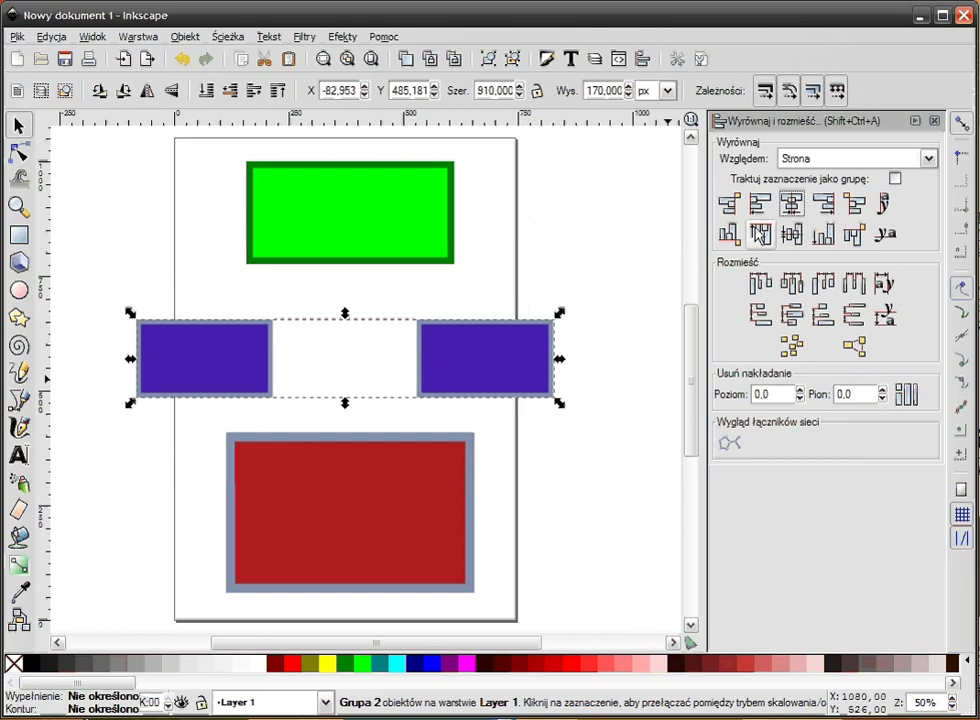
pyautogui.click(513, 58)
# Step: Select both blue rectangles, try centring them as one unit, then undo it
pyautogui.click(618, 244)
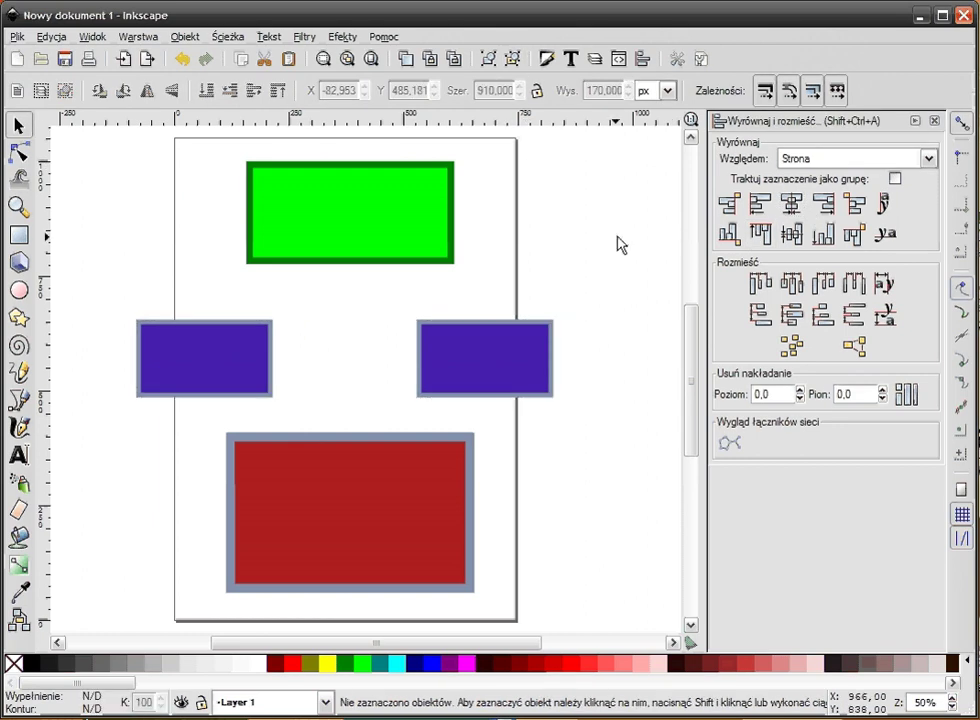
pyautogui.click(219, 357)
pyautogui.keyDown('shift'); pyautogui.click(497, 372); pyautogui.keyUp('shift')
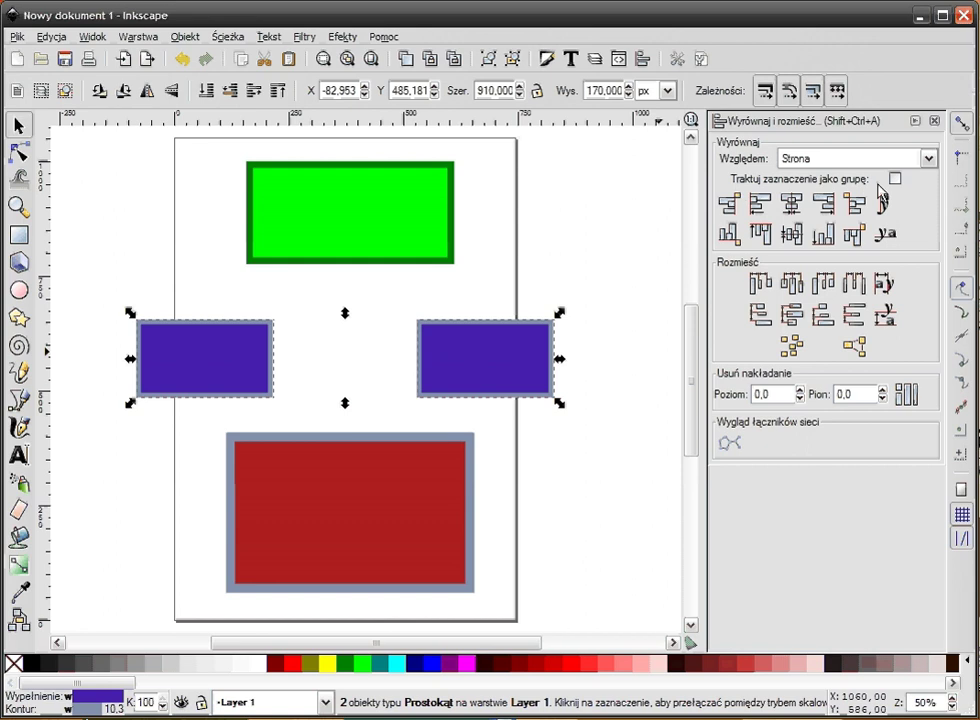
pyautogui.click(894, 178)
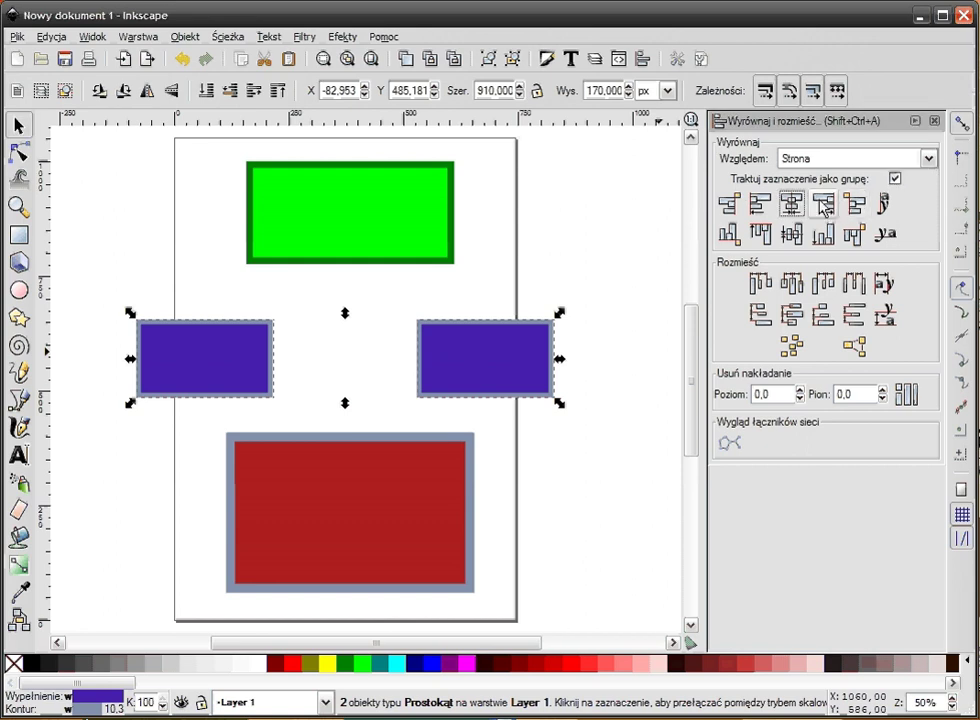
pyautogui.click(790, 205)
pyautogui.hotkey('ctrl', 'z')
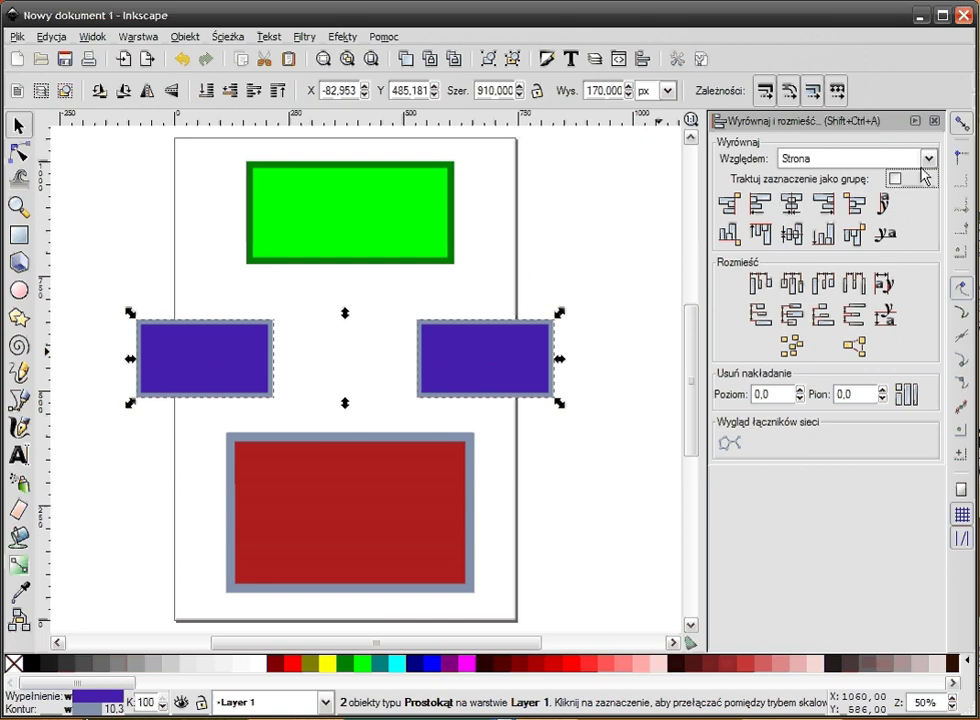
# Step: Reset the Align reference back to First selected
pyautogui.click(928, 158)
pyautogui.click(828, 199)
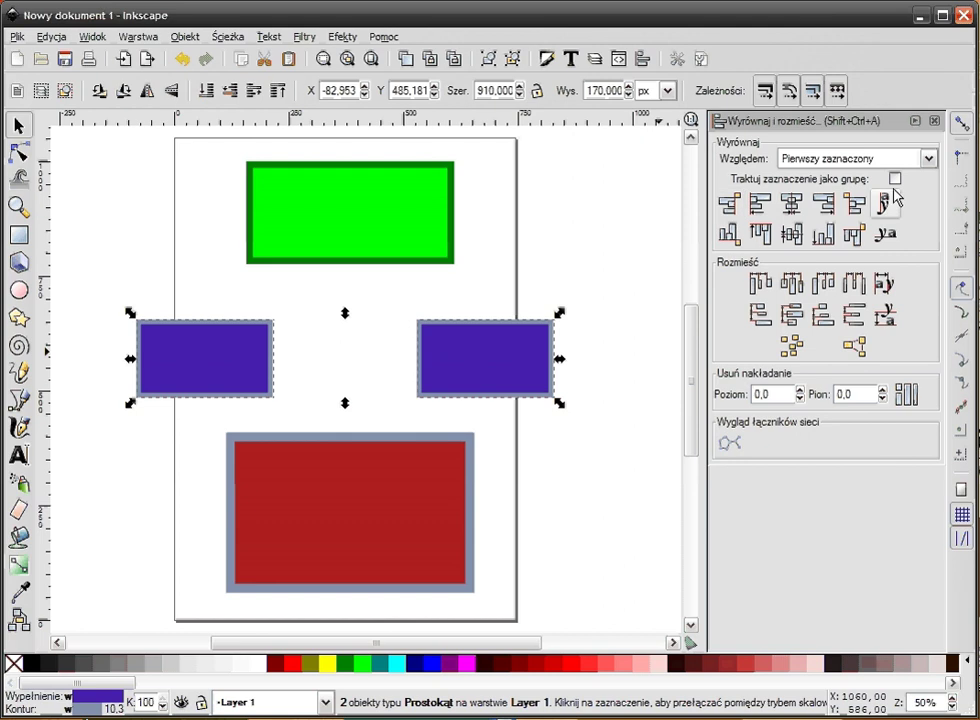
pyautogui.click(927, 158)
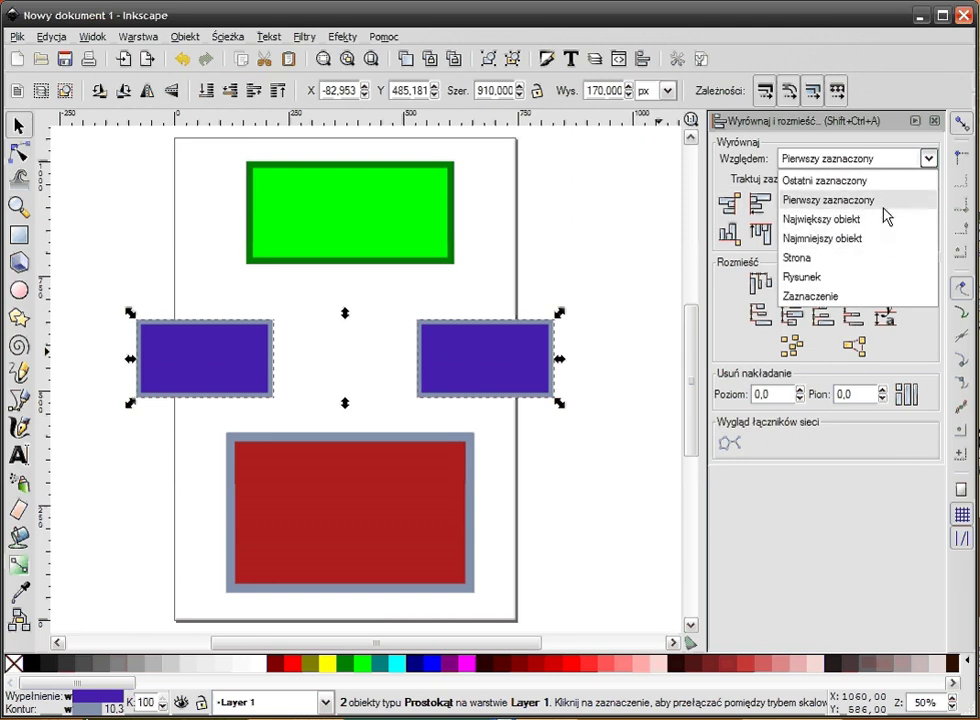
pyautogui.click(884, 204)
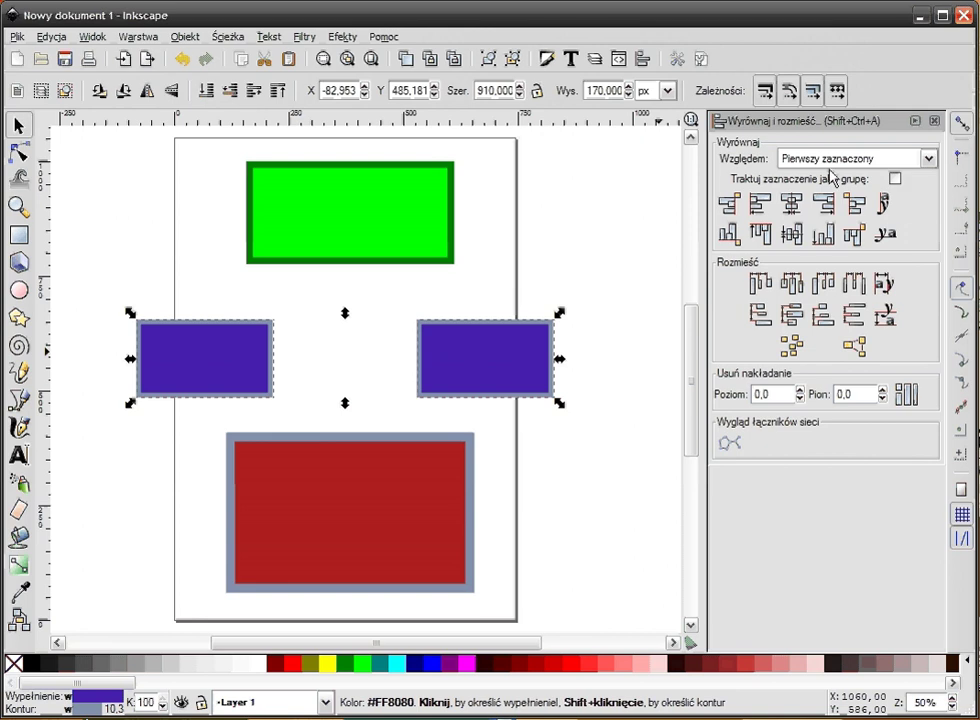
# Step: Drag-select all four rectangles on the page and delete them
pyautogui.click(580, 203)
pyautogui.moveTo(604, 147); pyautogui.dragTo(96, 634)
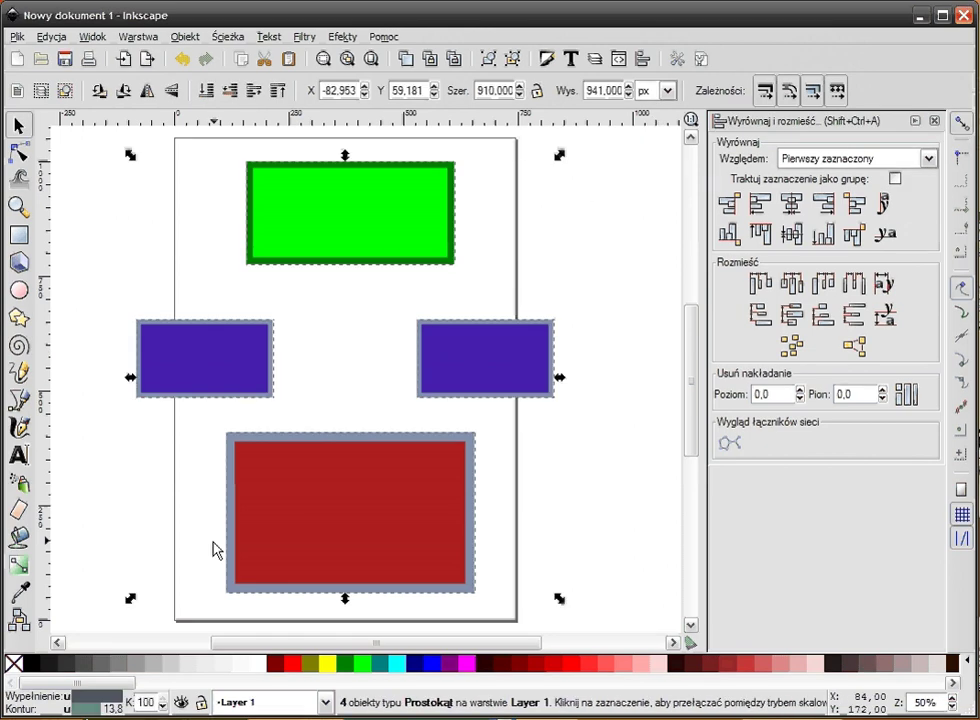
pyautogui.press('Delete')
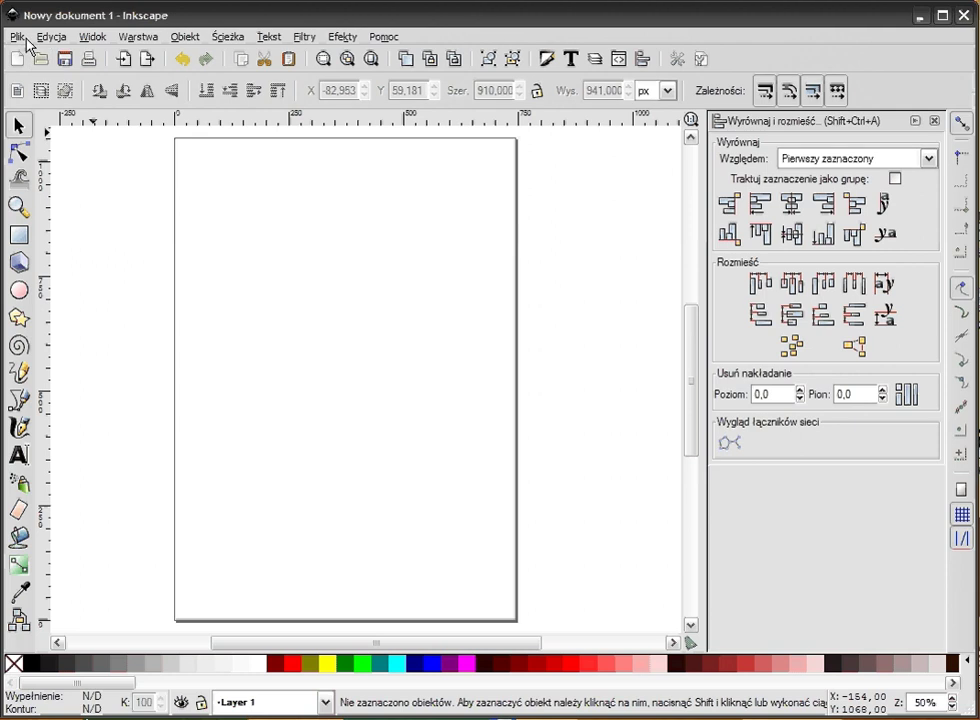
pyautogui.hotkey('alt', 'p')
pyautogui.press('Right')
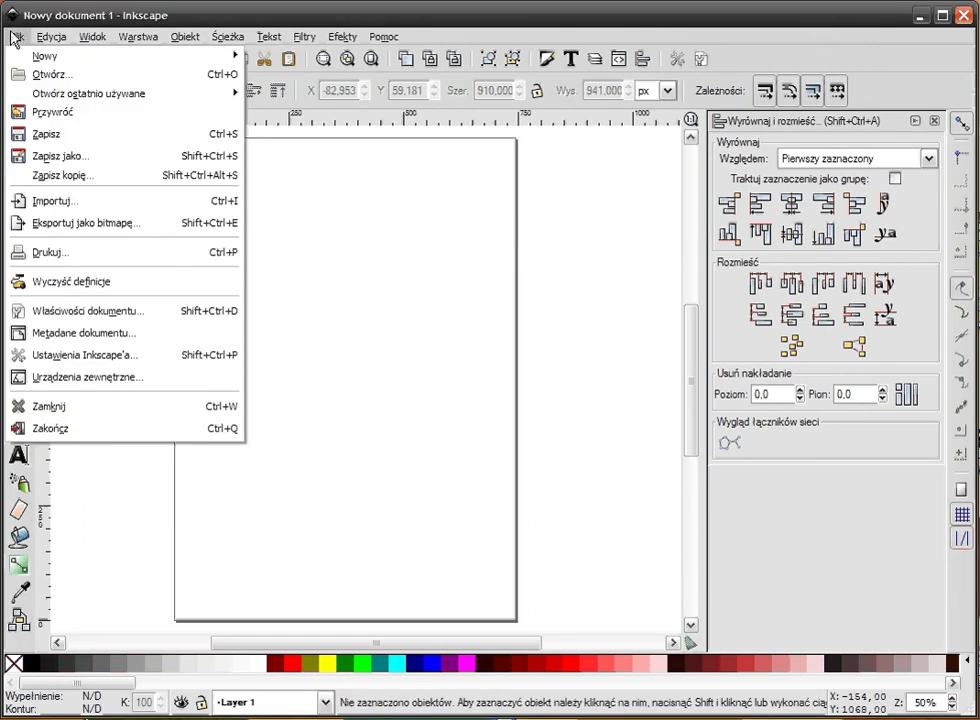
# Step: Place the Document Properties window beside the page and close the Align and Distribute panel
pyautogui.click(58, 318)
pyautogui.moveTo(960, 14); pyautogui.dragTo(405, 82)
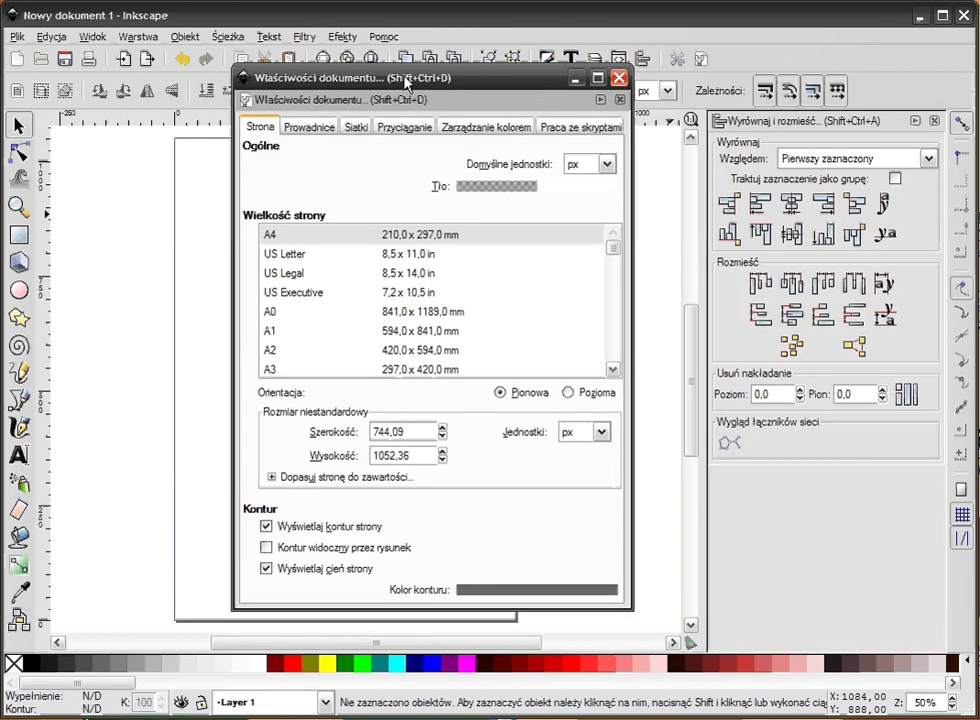
pyautogui.click(619, 78)
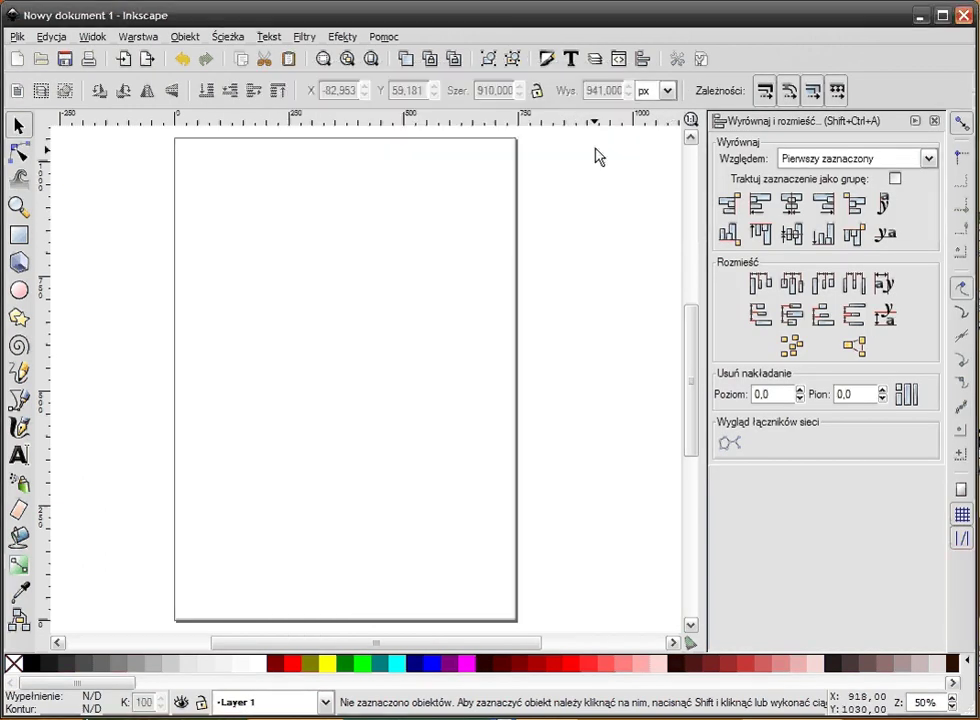
pyautogui.click(700, 62)
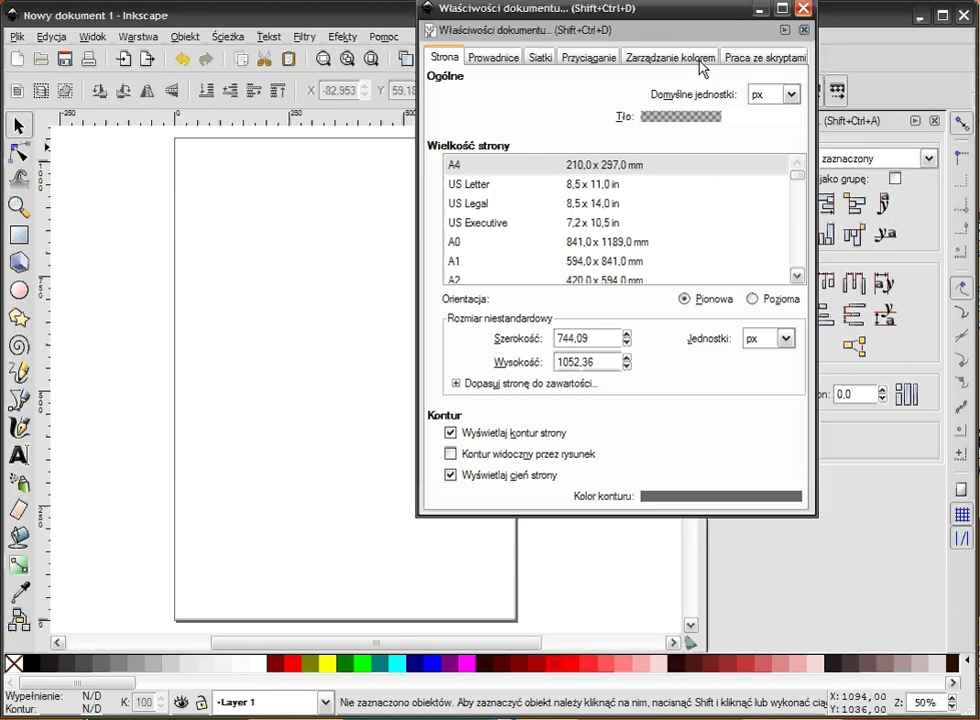
pyautogui.moveTo(685, 20); pyautogui.dragTo(616, 85)
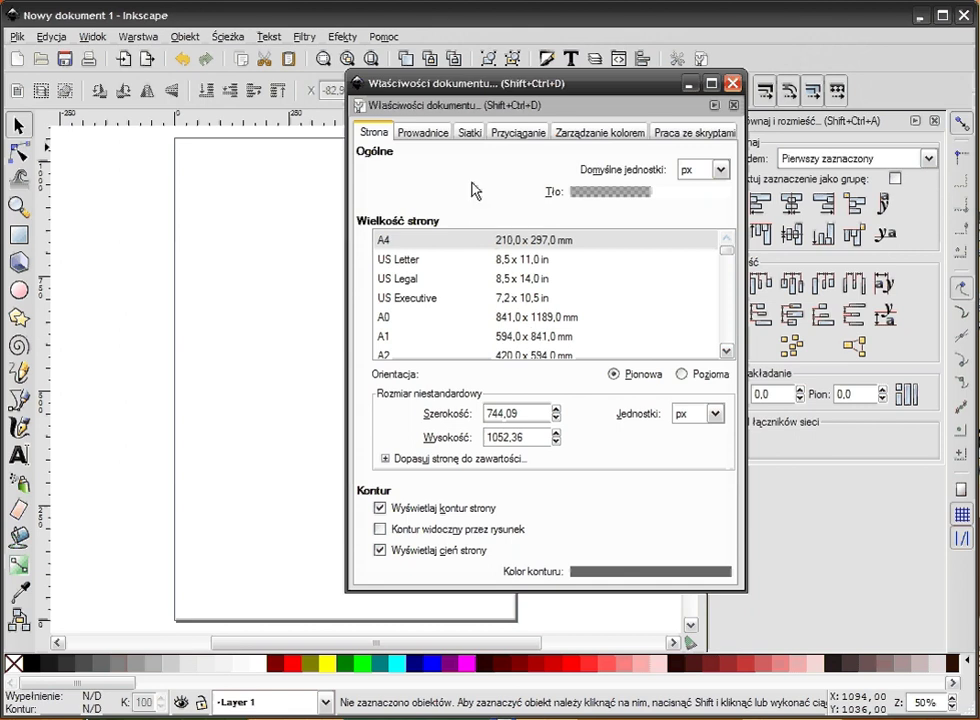
pyautogui.click(934, 120)
pyautogui.moveTo(561, 89); pyautogui.dragTo(716, 144)
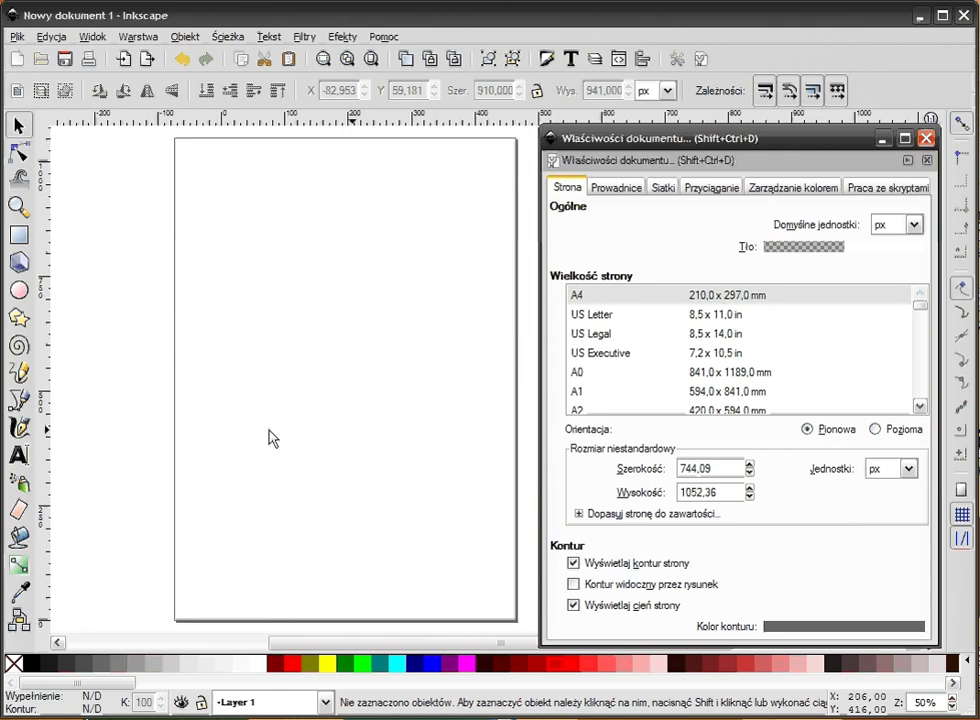
# Step: Draw a 270 × 378 px green ellipse in the middle of the page
pyautogui.click(19, 235)
pyautogui.click(19, 290)
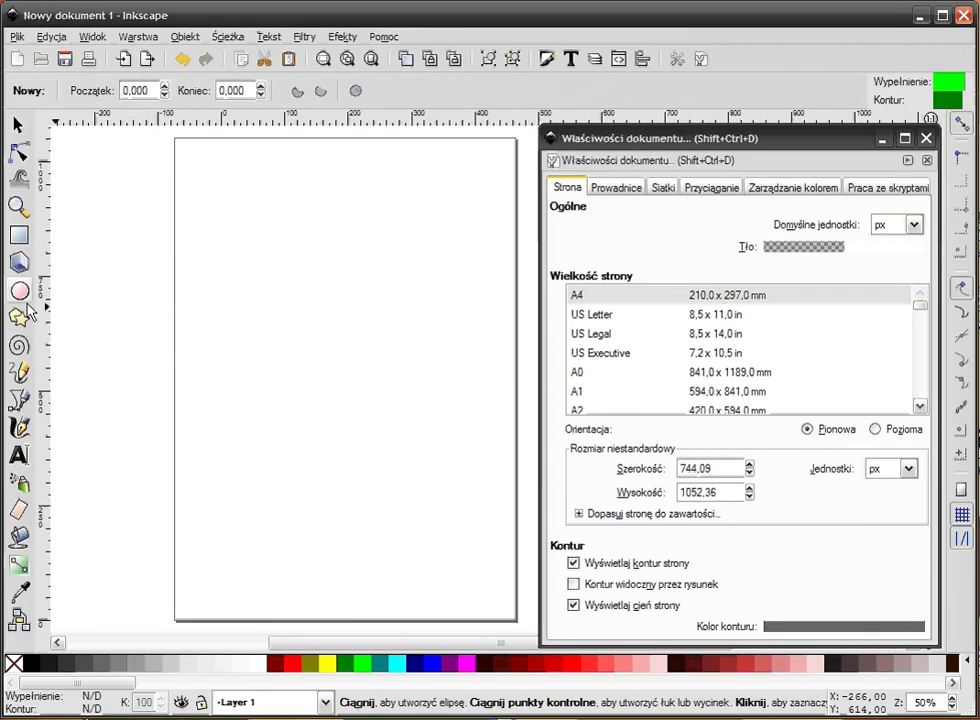
pyautogui.moveTo(276, 268)
pyautogui.mouseDown()
pyautogui.moveTo(407, 401)
pyautogui.moveTo(409, 449)
pyautogui.mouseUp()
pyautogui.click(20, 126)
pyautogui.click(175, 171)
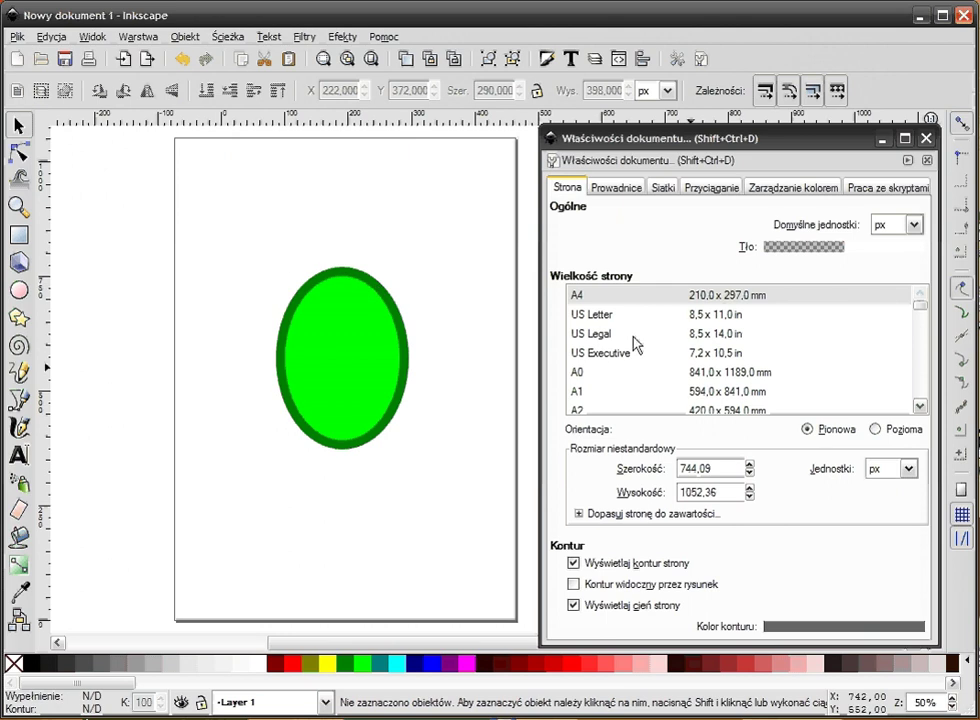
# Step: Try a partly transparent page background in the Background colour settings
pyautogui.click(826, 249)
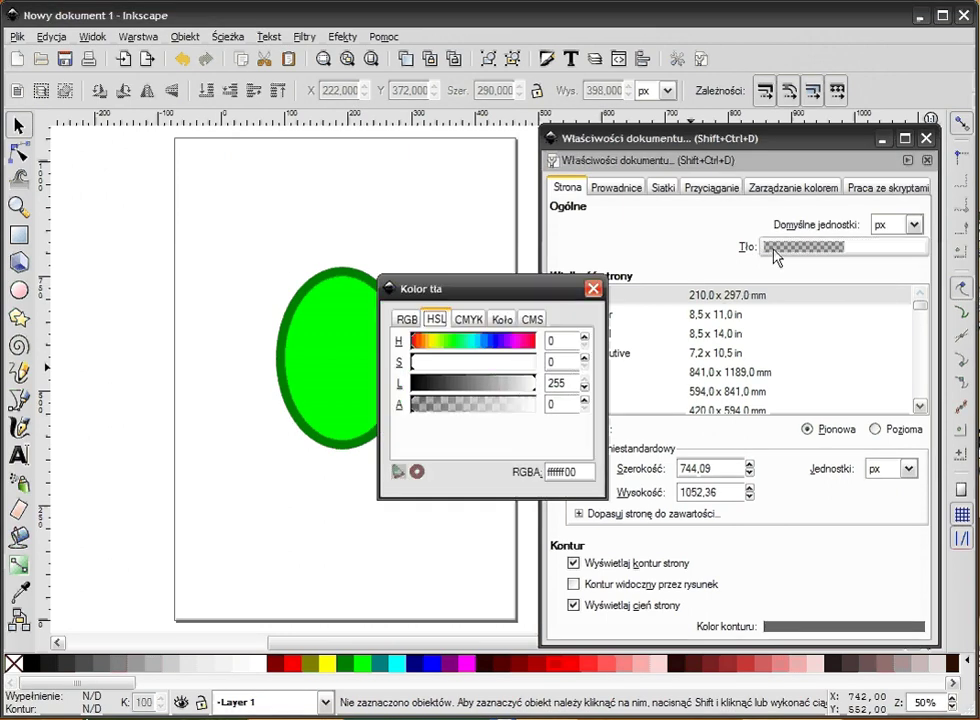
pyautogui.moveTo(501, 290); pyautogui.dragTo(575, 293)
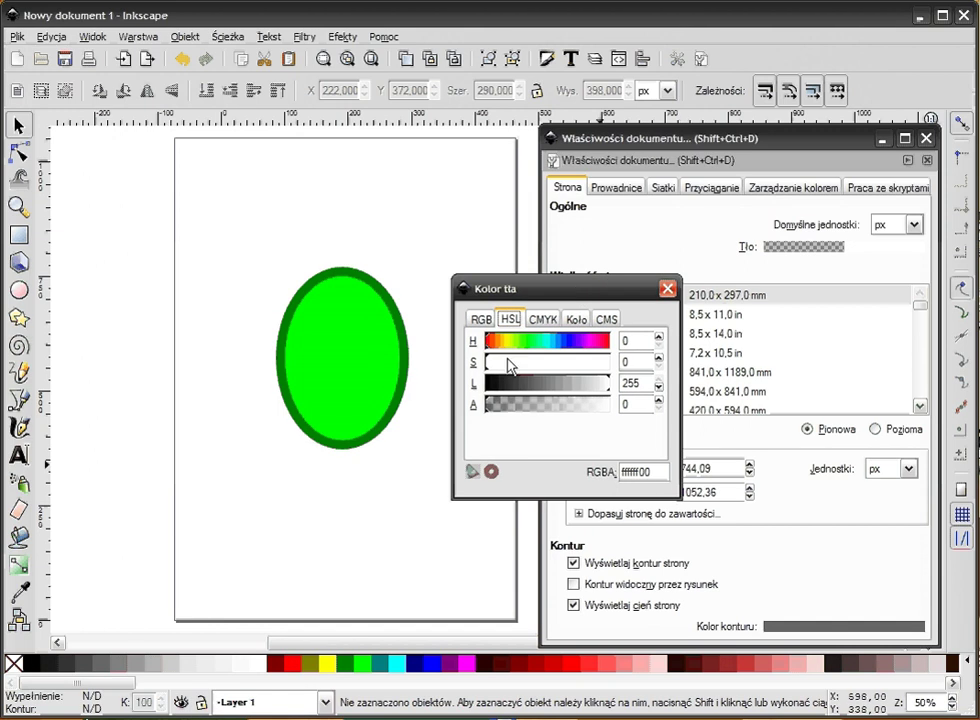
pyautogui.moveTo(499, 406); pyautogui.dragTo(640, 426)
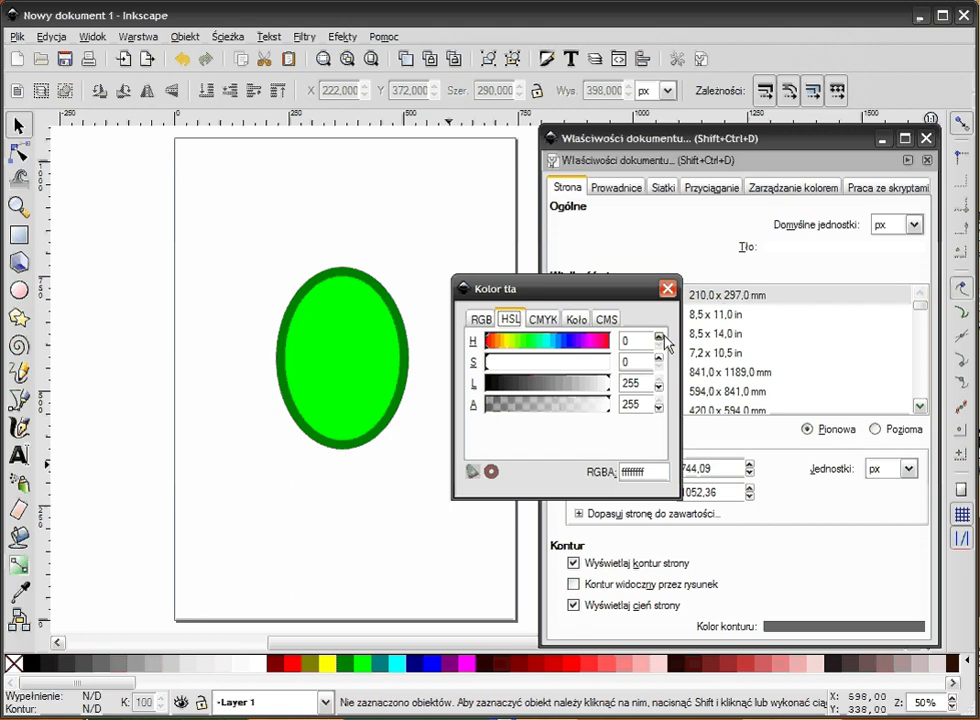
pyautogui.click(668, 289)
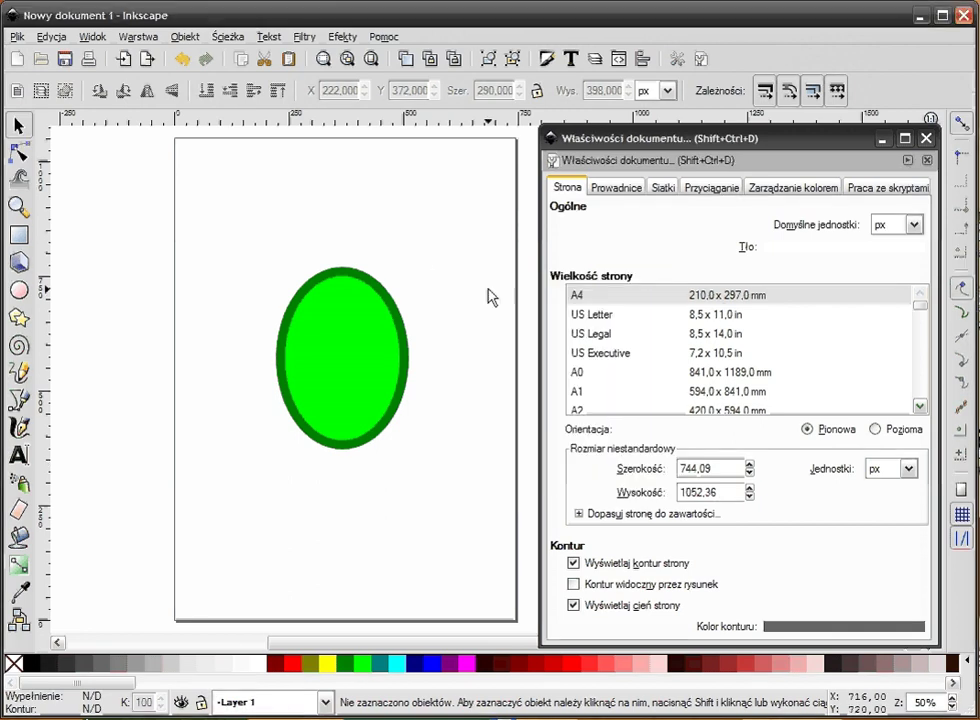
# Step: Try teal-green and yellow background hues, then settle back on opaque white
pyautogui.click(837, 250)
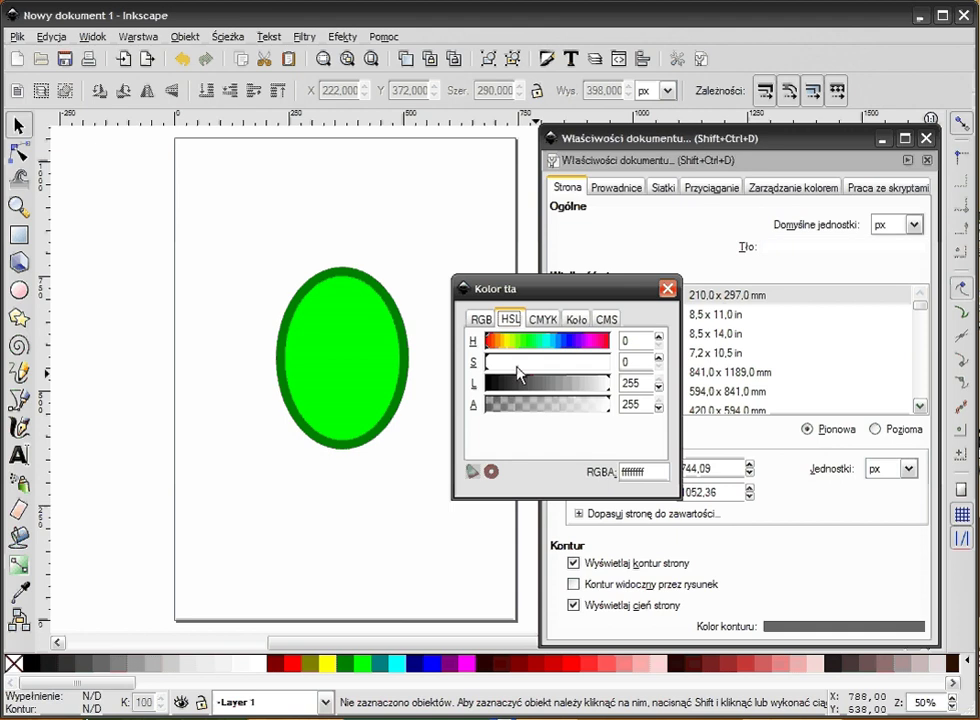
pyautogui.click(540, 341)
pyautogui.click(534, 362)
pyautogui.click(533, 383)
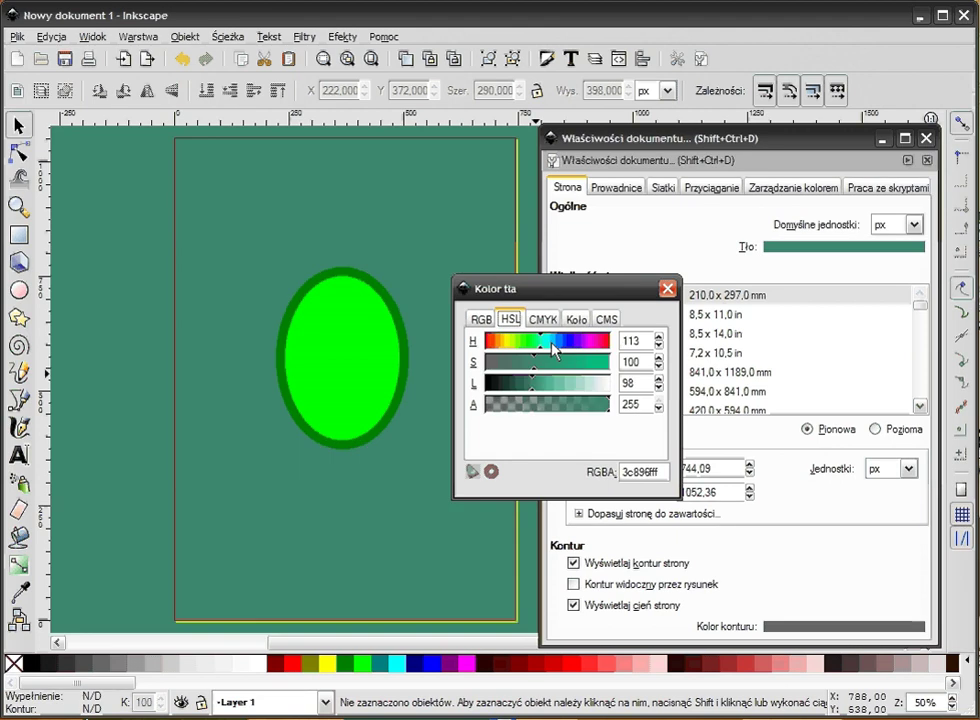
pyautogui.moveTo(545, 341)
pyautogui.mouseDown()
pyautogui.moveTo(592, 341)
pyautogui.moveTo(531, 341)
pyautogui.mouseUp()
pyautogui.moveTo(567, 388); pyautogui.dragTo(652, 400)
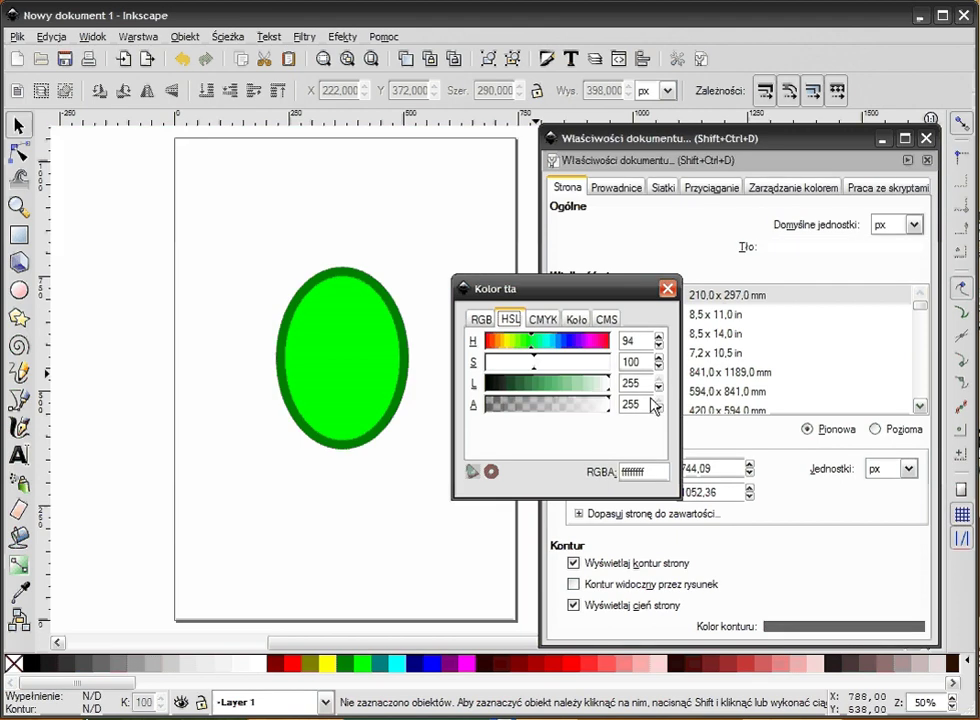
pyautogui.moveTo(534, 341); pyautogui.dragTo(503, 341)
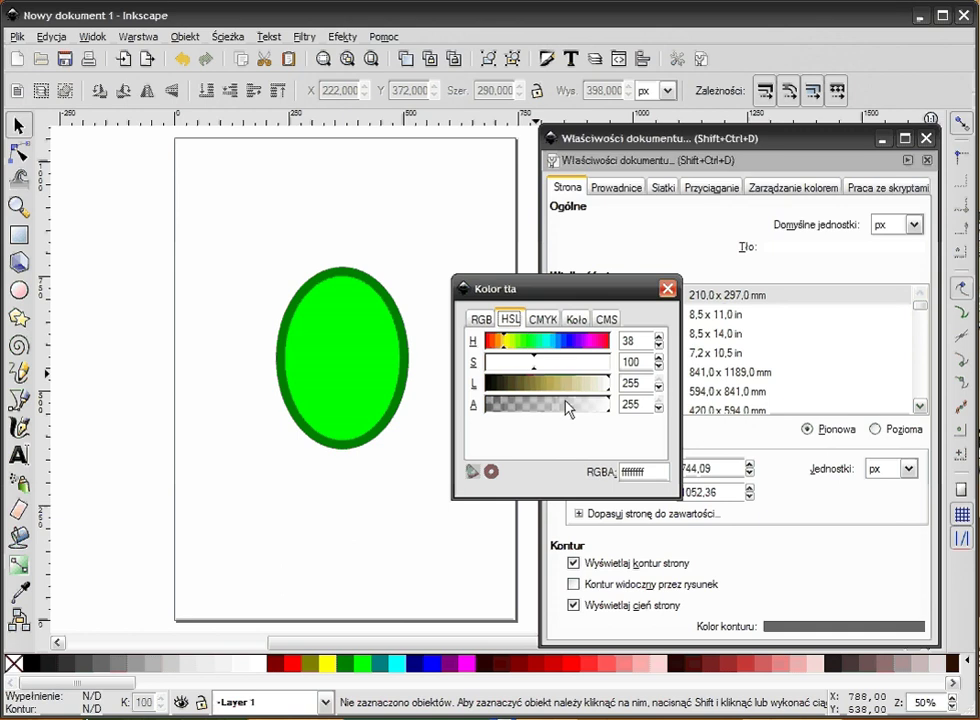
pyautogui.click(667, 289)
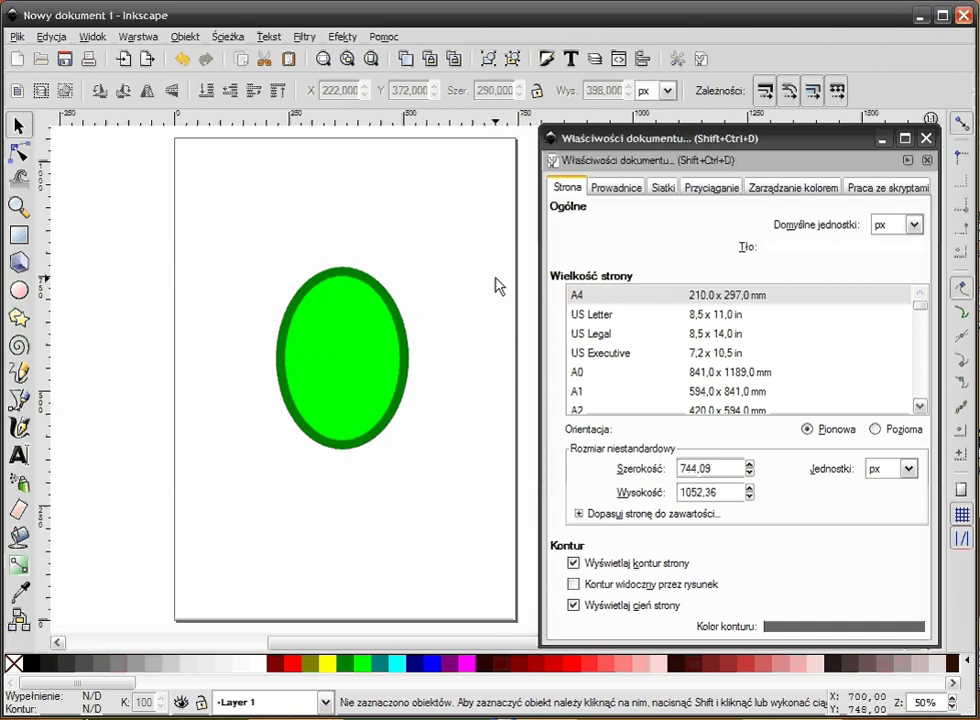
# Step: Move the green ellipse up and to the left on the page
pyautogui.moveTo(919, 306)
pyautogui.mouseDown()
pyautogui.moveTo(918, 378)
pyautogui.moveTo(919, 290)
pyautogui.mouseUp()
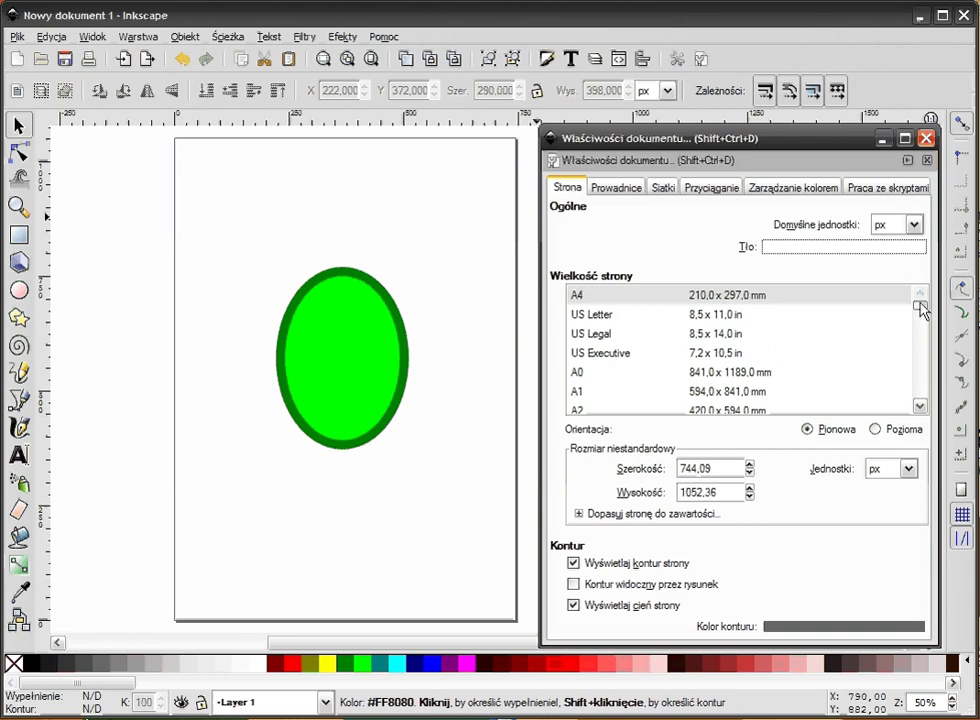
pyautogui.moveTo(919, 306)
pyautogui.mouseDown()
pyautogui.moveTo(917, 405)
pyautogui.moveTo(919, 300)
pyautogui.mouseUp()
pyautogui.click(308, 355)
pyautogui.moveTo(307, 354); pyautogui.dragTo(243, 274)
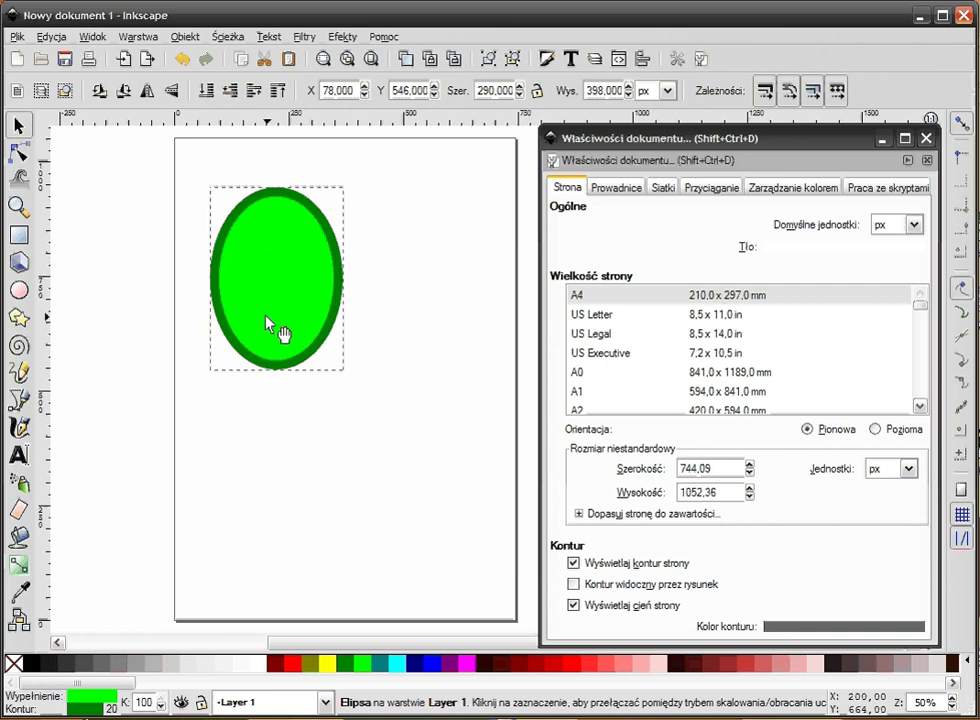
pyautogui.moveTo(268, 318); pyautogui.dragTo(197, 320)
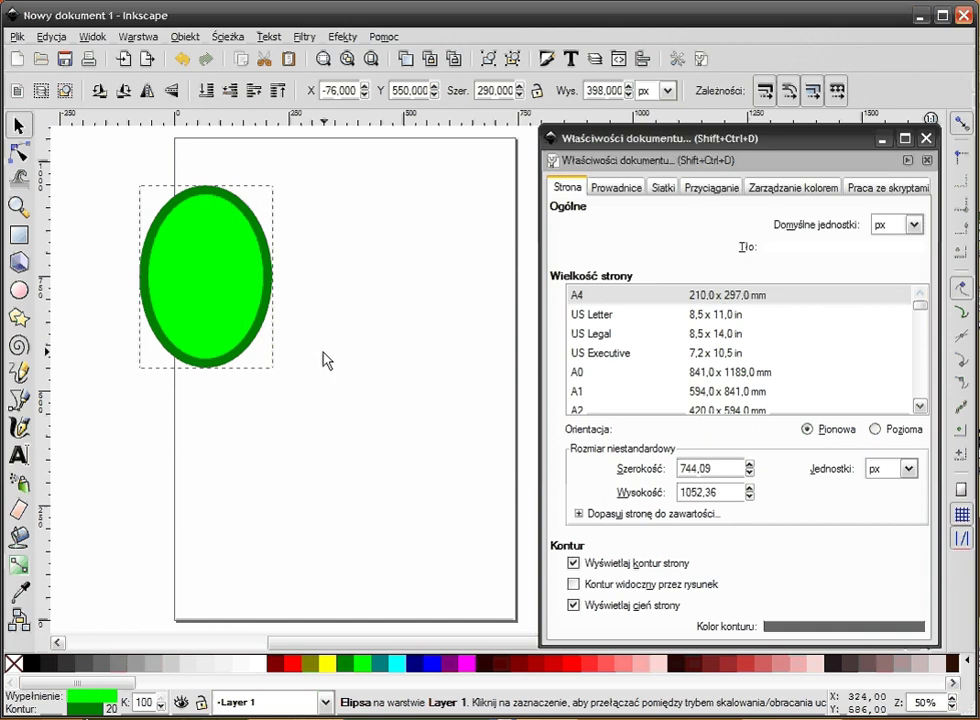
# Step: Zoom out and stretch the ellipse to 1246 × 866 px, then deselect it
pyautogui.scroll(-1, 324, 357)
pyautogui.scroll(-1, 324, 355)
pyautogui.press('Escape')
pyautogui.moveTo(280, 340)
pyautogui.mouseDown()
pyautogui.moveTo(254, 338)
pyautogui.moveTo(500, 480)
pyautogui.mouseUp()
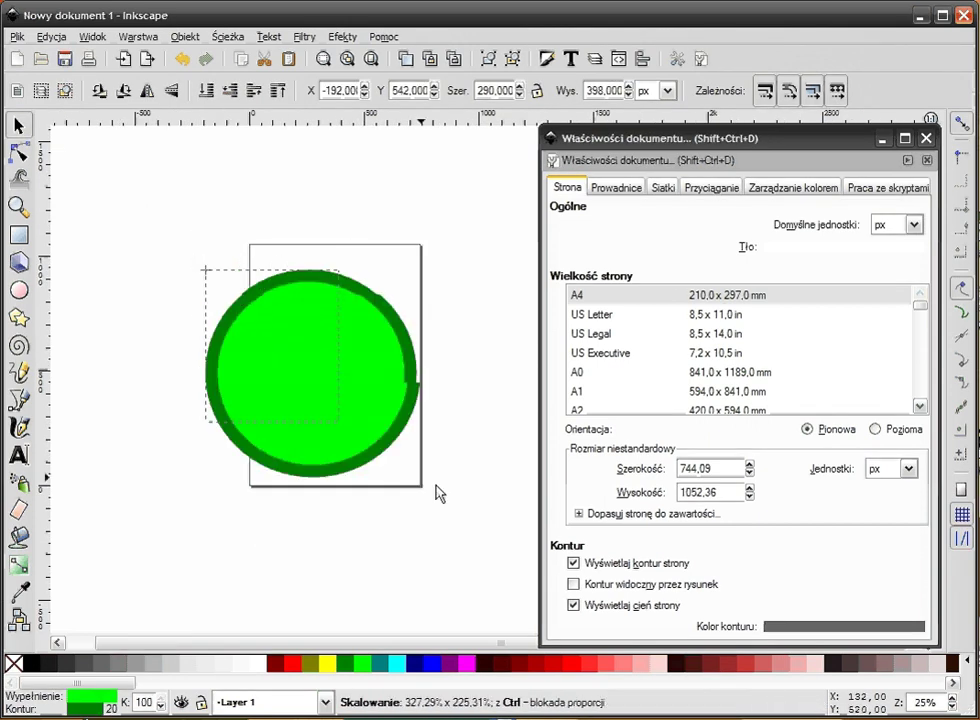
pyautogui.click(422, 223)
pyautogui.click(394, 350)
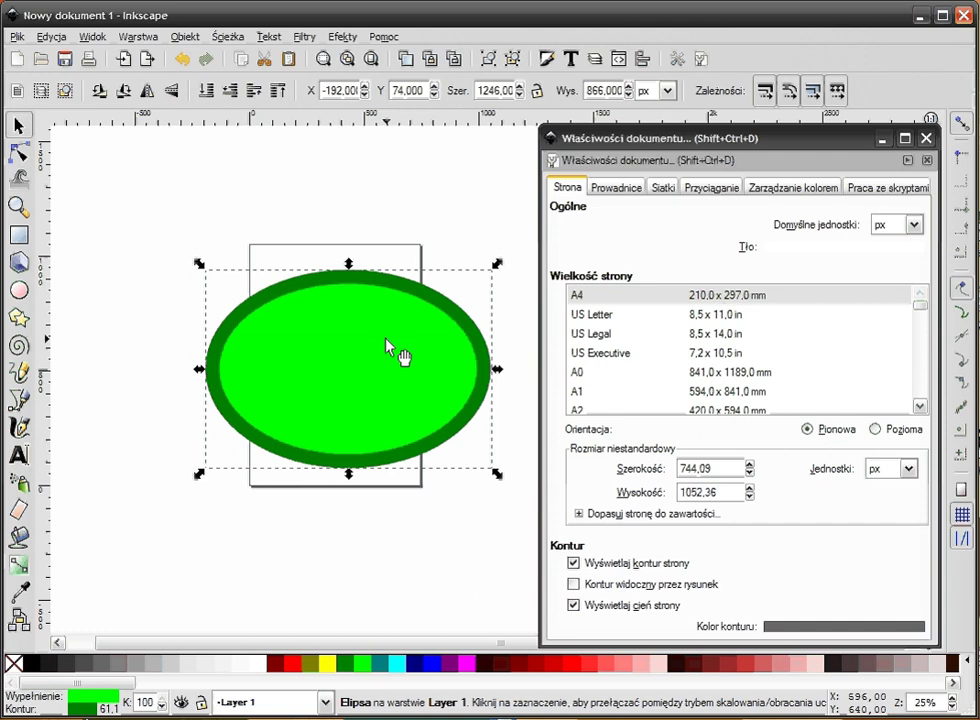
pyautogui.click(420, 222)
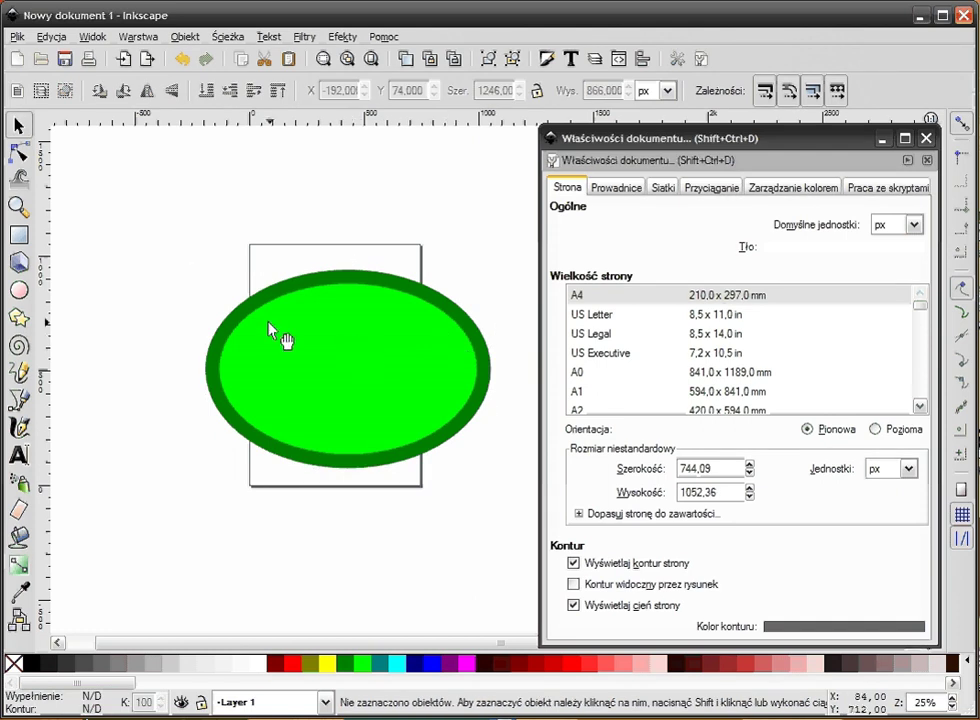
# Step: Draw a pink-filled rectangle over the ellipse and nudge it up slightly
pyautogui.click(21, 235)
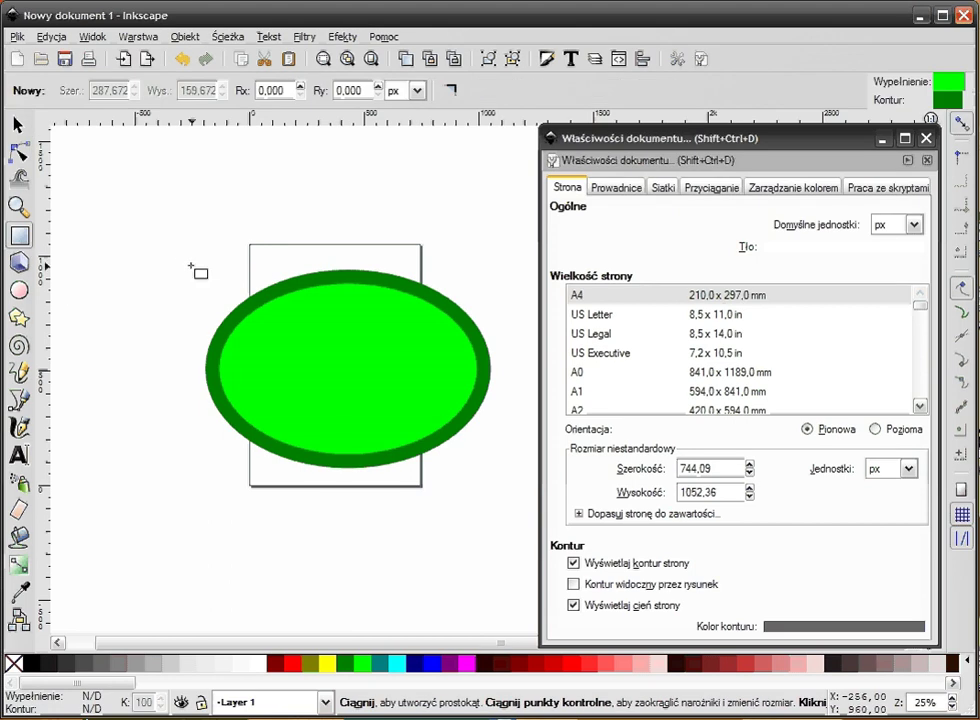
pyautogui.moveTo(181, 259)
pyautogui.mouseDown()
pyautogui.moveTo(397, 358)
pyautogui.moveTo(516, 514)
pyautogui.mouseUp()
pyautogui.click(657, 671)
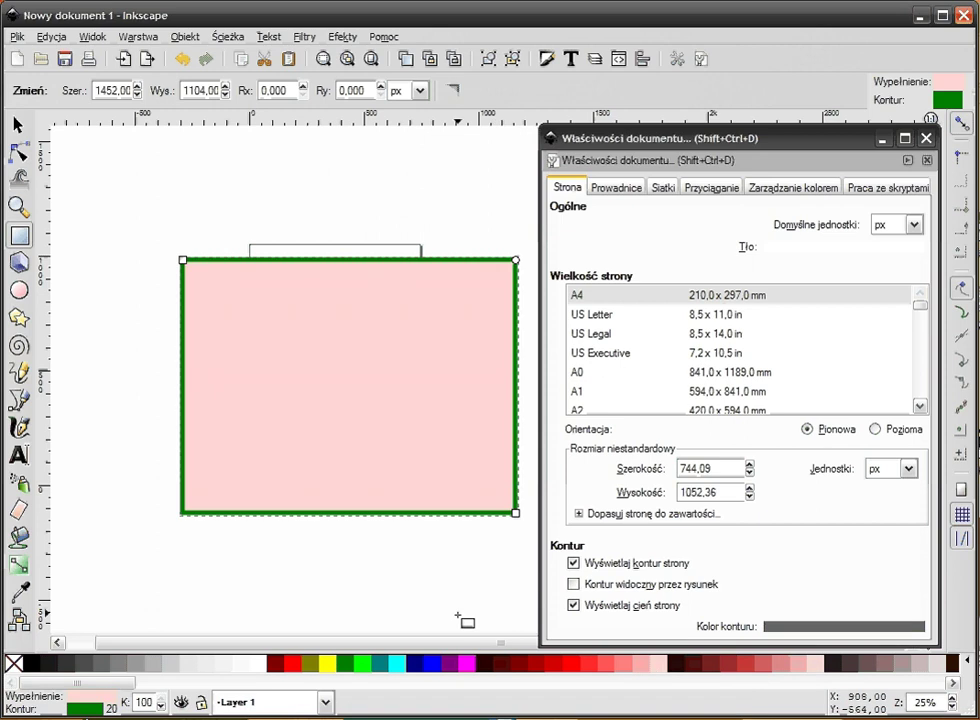
pyautogui.click(17, 125)
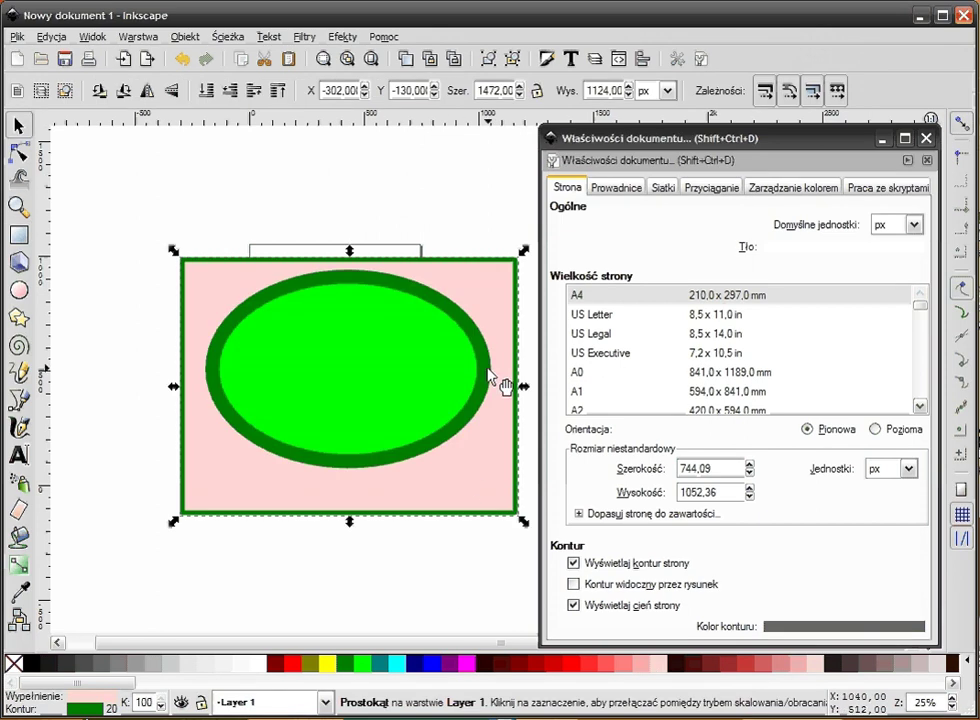
pyautogui.moveTo(494, 498); pyautogui.dragTo(490, 484)
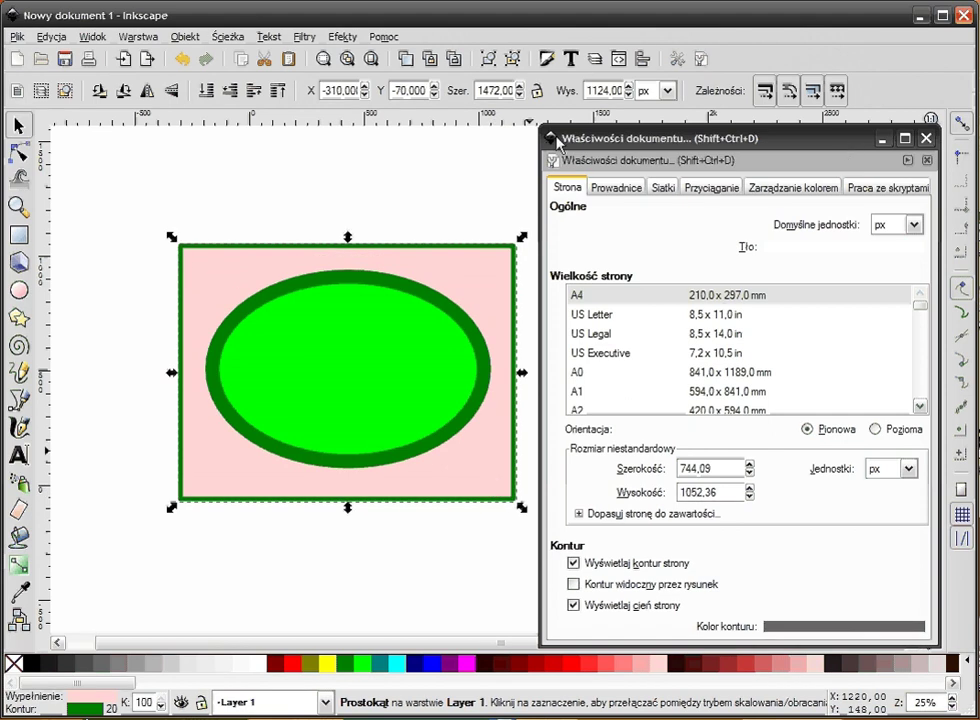
pyautogui.click(882, 138)
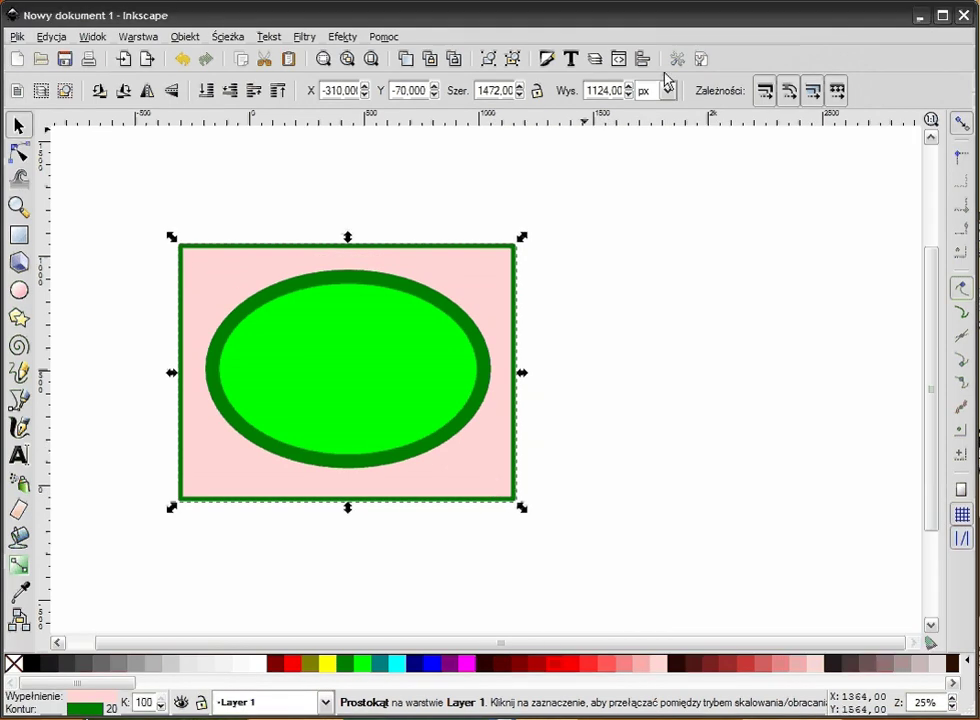
# Step: Centre the ellipse horizontally within the pink rectangle using Align and Distribute
pyautogui.click(643, 60)
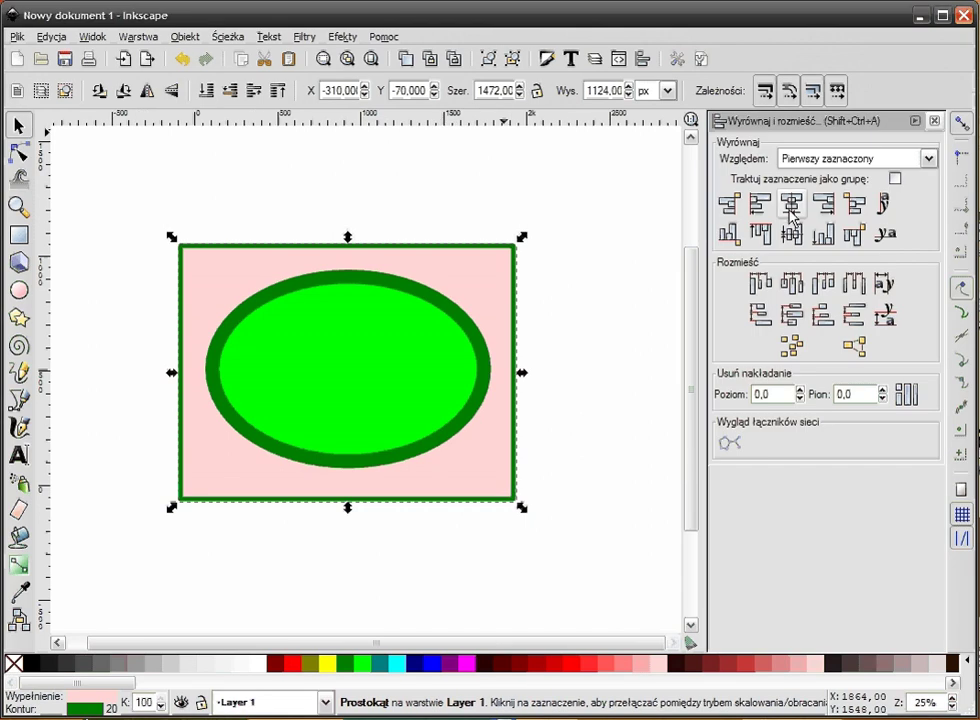
pyautogui.click(577, 224)
pyautogui.moveTo(617, 190); pyautogui.dragTo(72, 573)
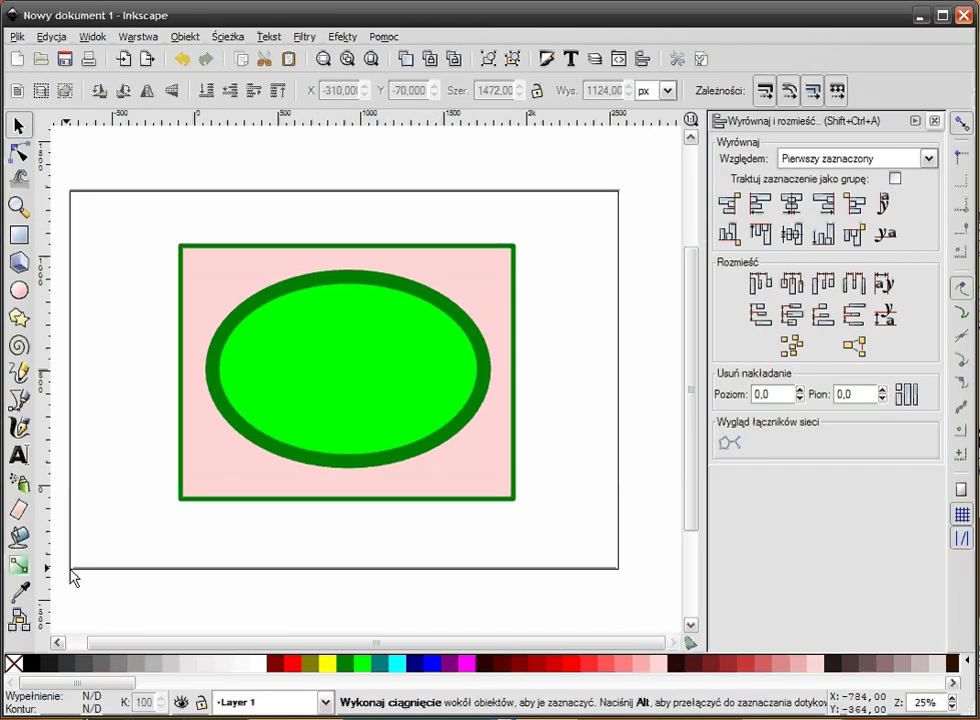
pyautogui.click(580, 339)
pyautogui.moveTo(403, 367); pyautogui.dragTo(440, 362)
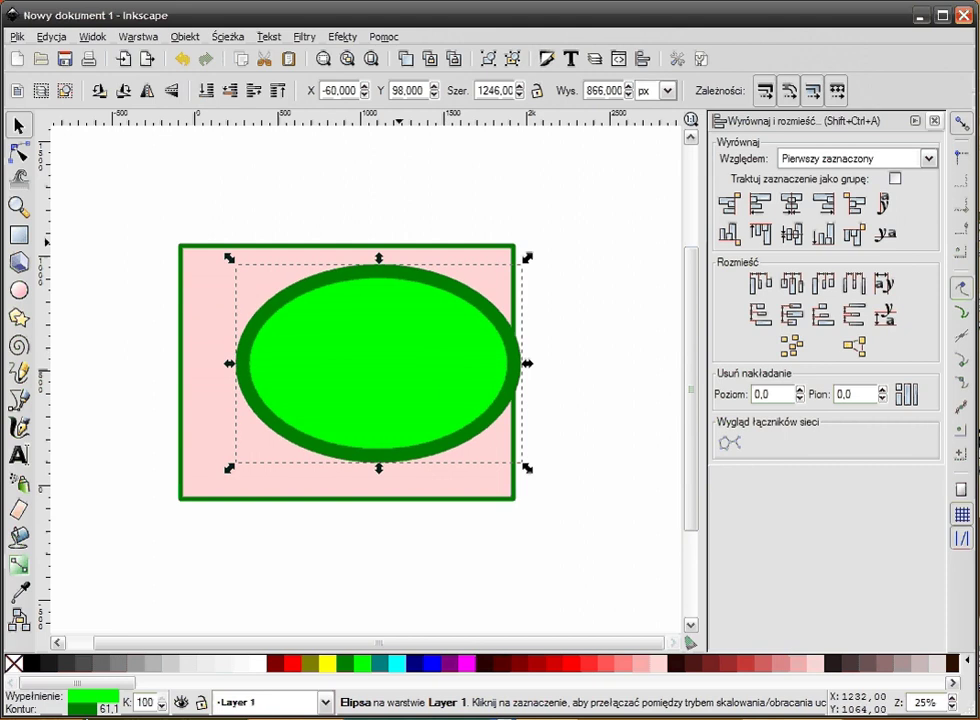
pyautogui.moveTo(591, 171); pyautogui.dragTo(62, 540)
pyautogui.click(791, 203)
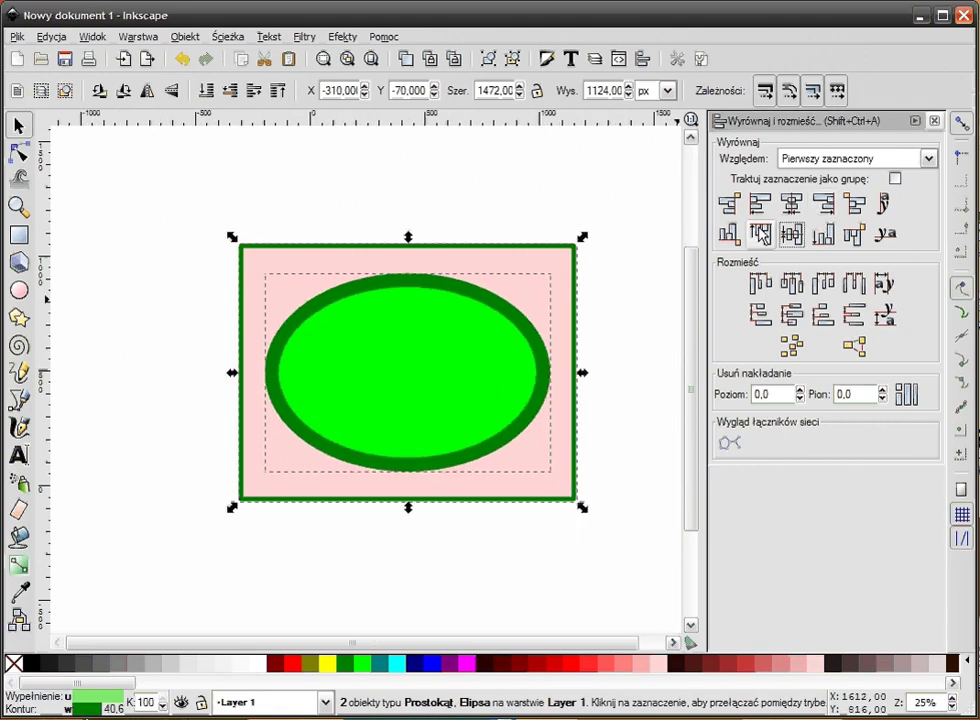
pyautogui.press('Escape')
pyautogui.click(530, 272)
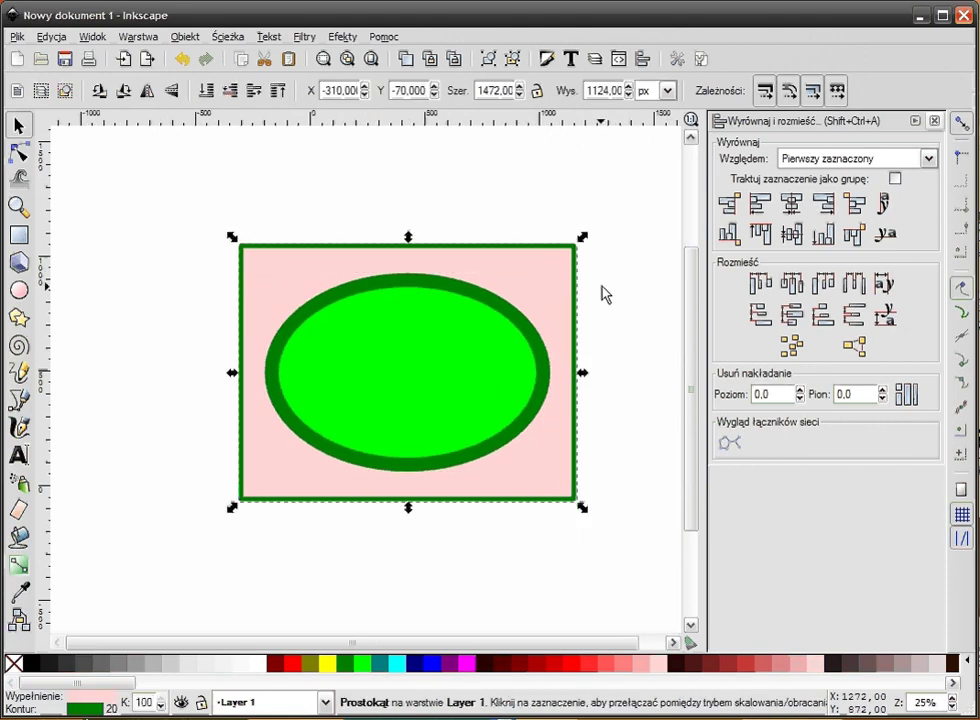
# Step: Fit the page to the pink rectangle, making it 1472 × 1124 px landscape
pyautogui.hotkey('shift', 'ctrl', 'd')
pyautogui.moveTo(683, 169); pyautogui.dragTo(620, 115)
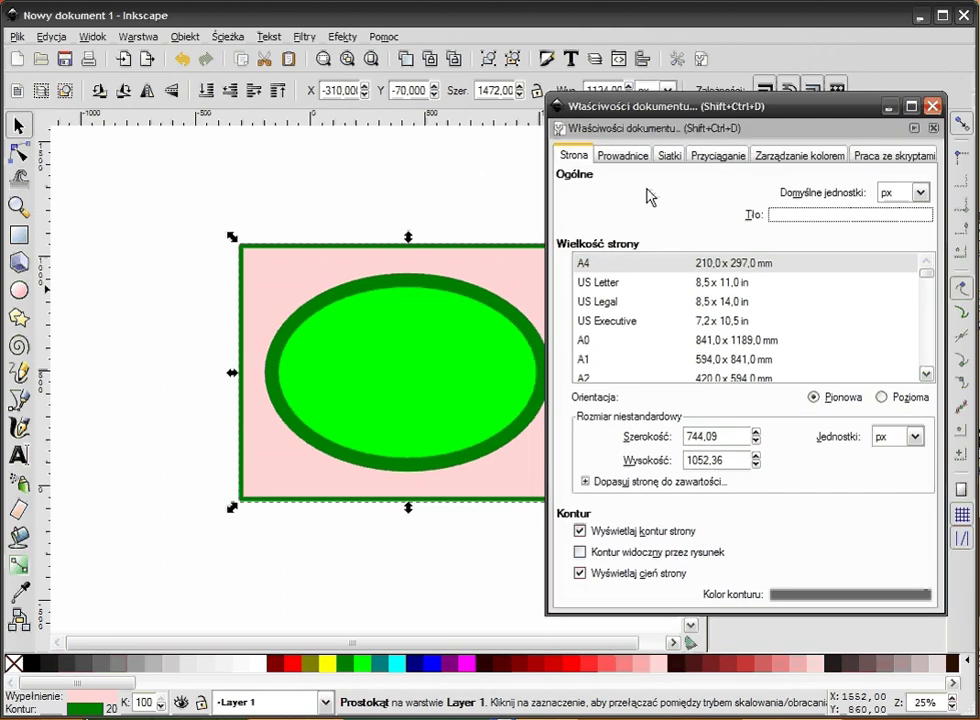
pyautogui.click(587, 547)
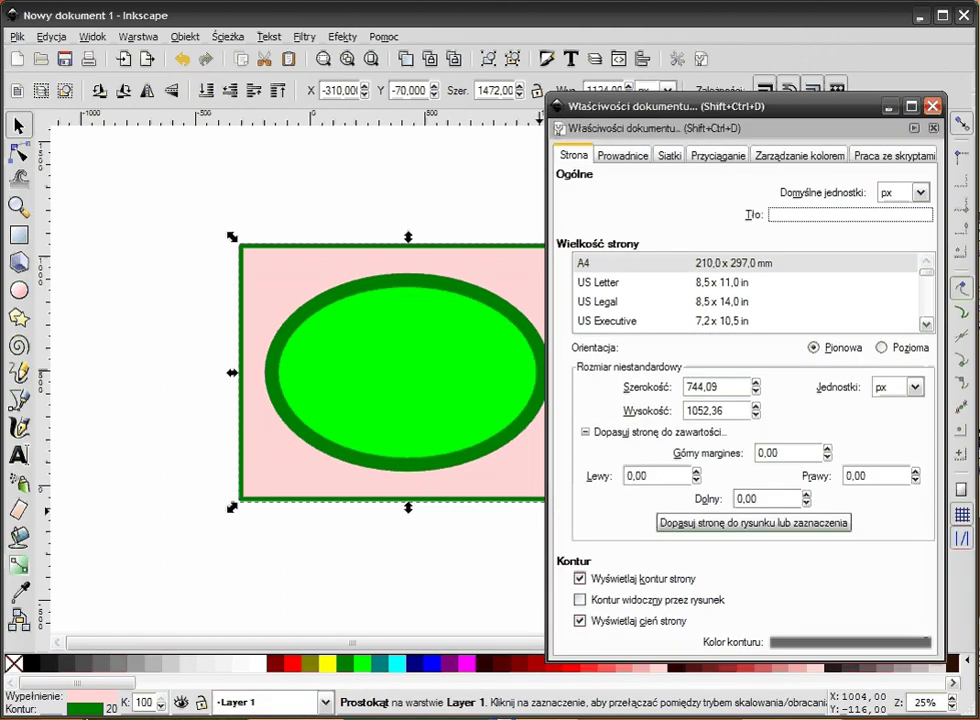
pyautogui.click(715, 525)
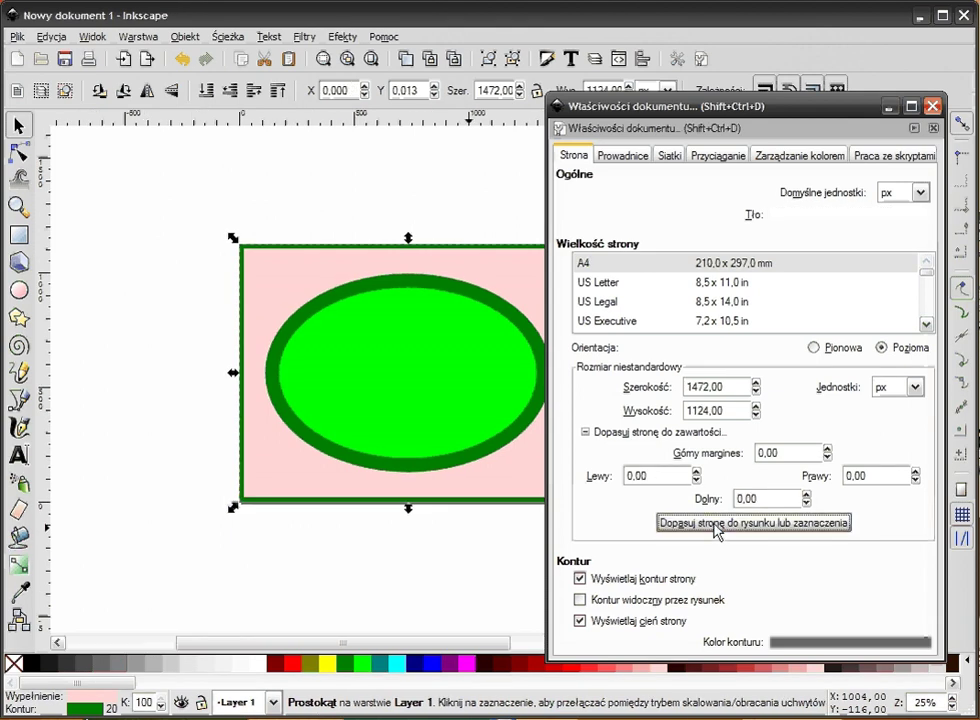
pyautogui.click(932, 106)
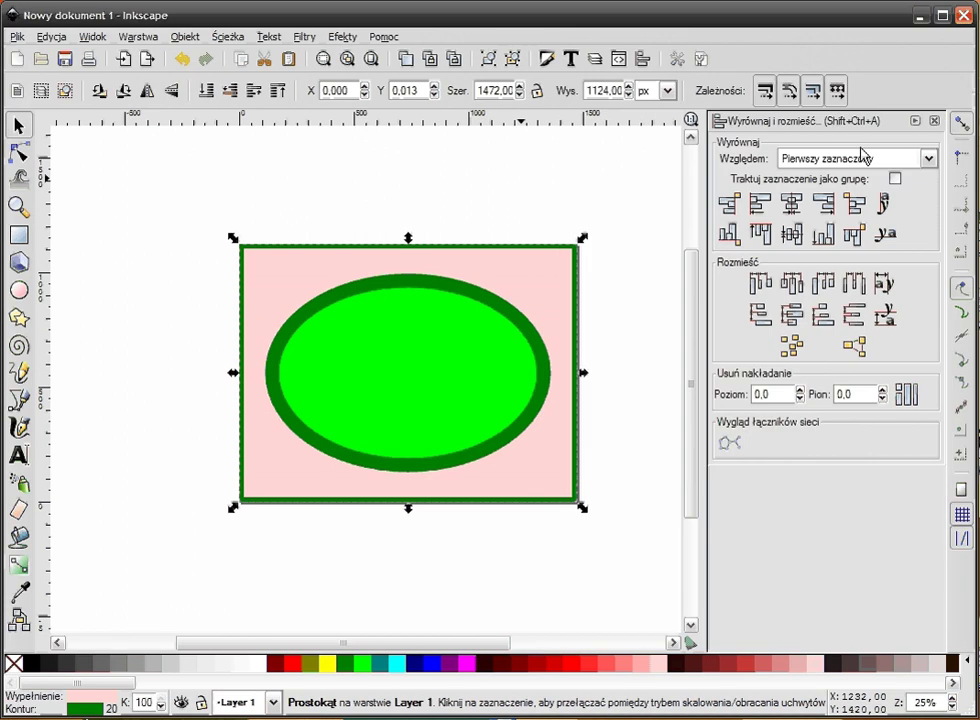
# Step: Delete the pink rectangle and then the green ellipse, leaving the page blank
pyautogui.click(590, 210)
pyautogui.moveTo(548, 281); pyautogui.dragTo(640, 336)
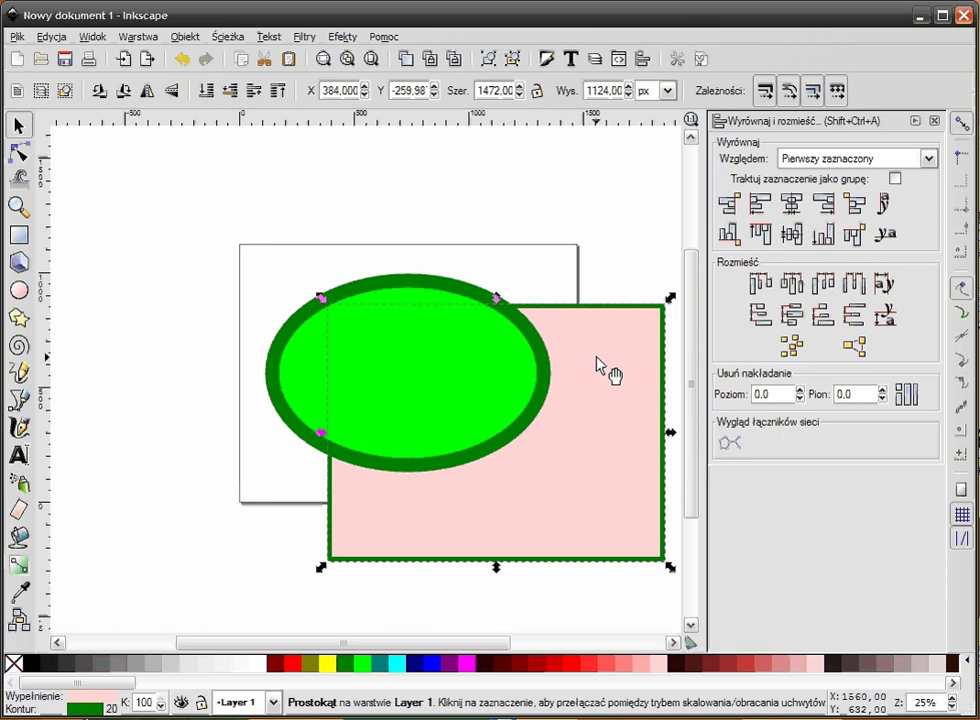
pyautogui.press('Delete')
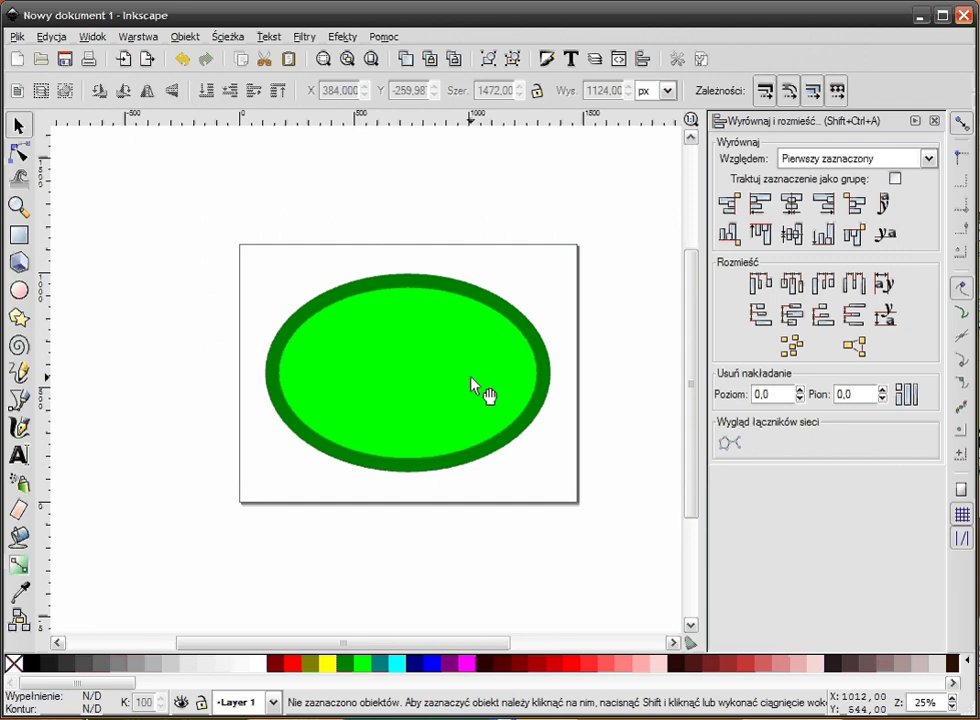
pyautogui.click(467, 347)
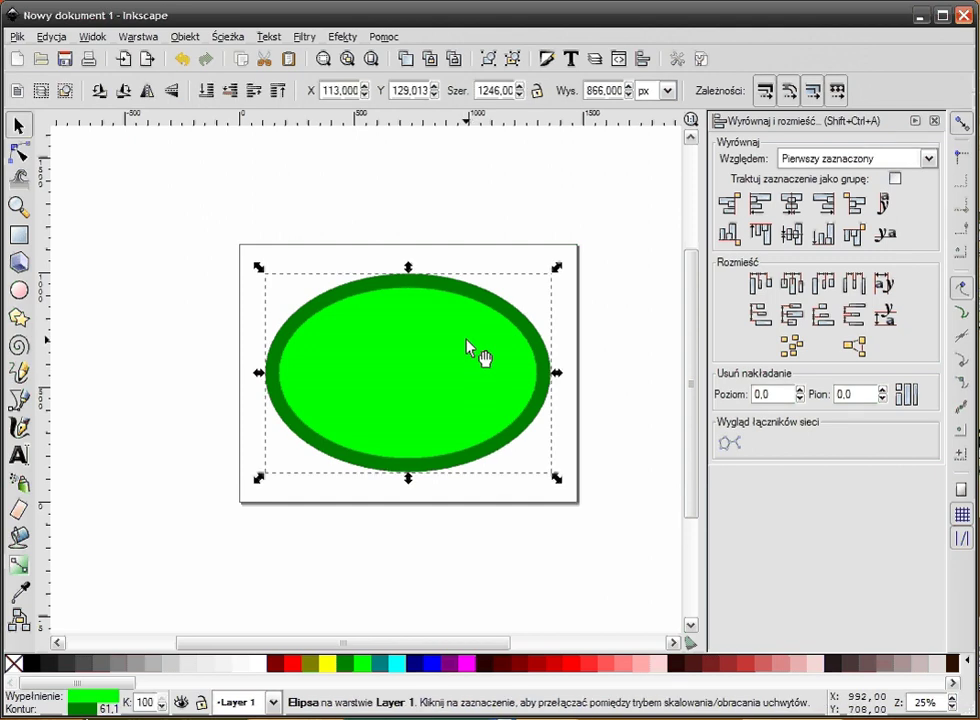
pyautogui.press('Delete')
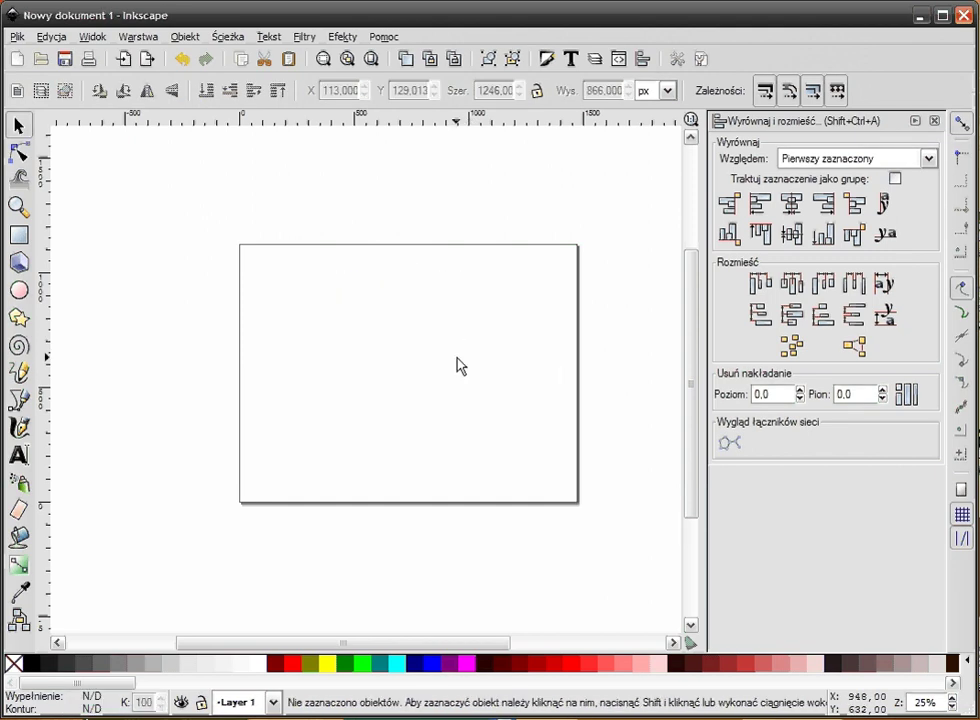
pyautogui.keyDown('ctrl'); pyautogui.scroll(2, 413, 331); pyautogui.keyUp('ctrl')
pyautogui.keyDown('ctrl'); pyautogui.scroll(-1, 400, 291); pyautogui.keyUp('ctrl')
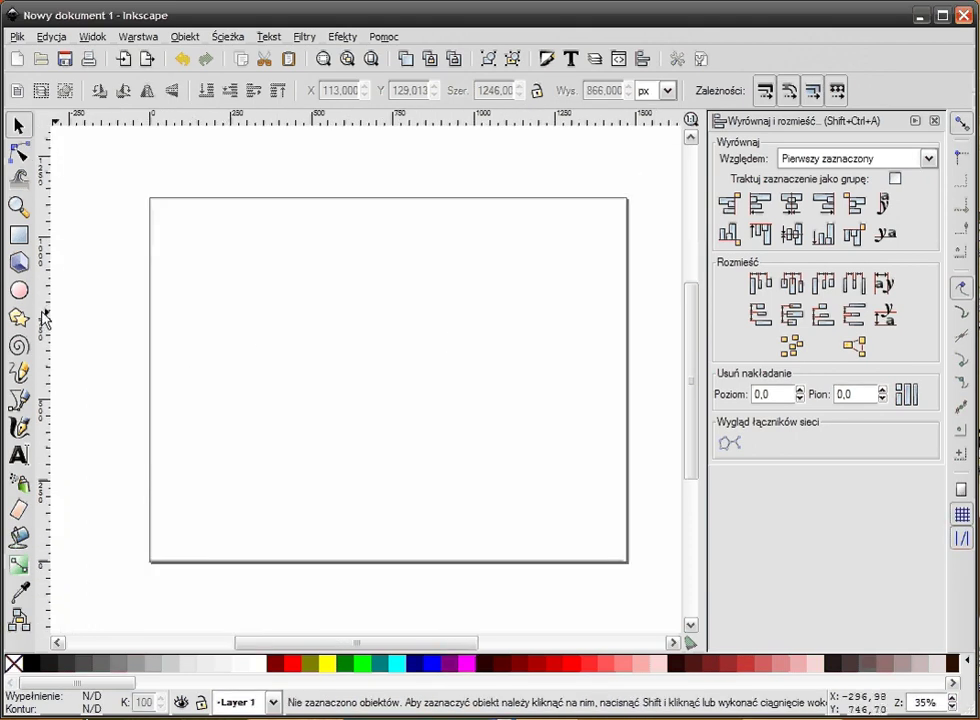
# Step: Add a vertical guide near the left edge and a horizontal guide at 842.87 px
pyautogui.moveTo(42, 320); pyautogui.dragTo(208, 339)
pyautogui.moveTo(367, 124); pyautogui.dragTo(369, 260)
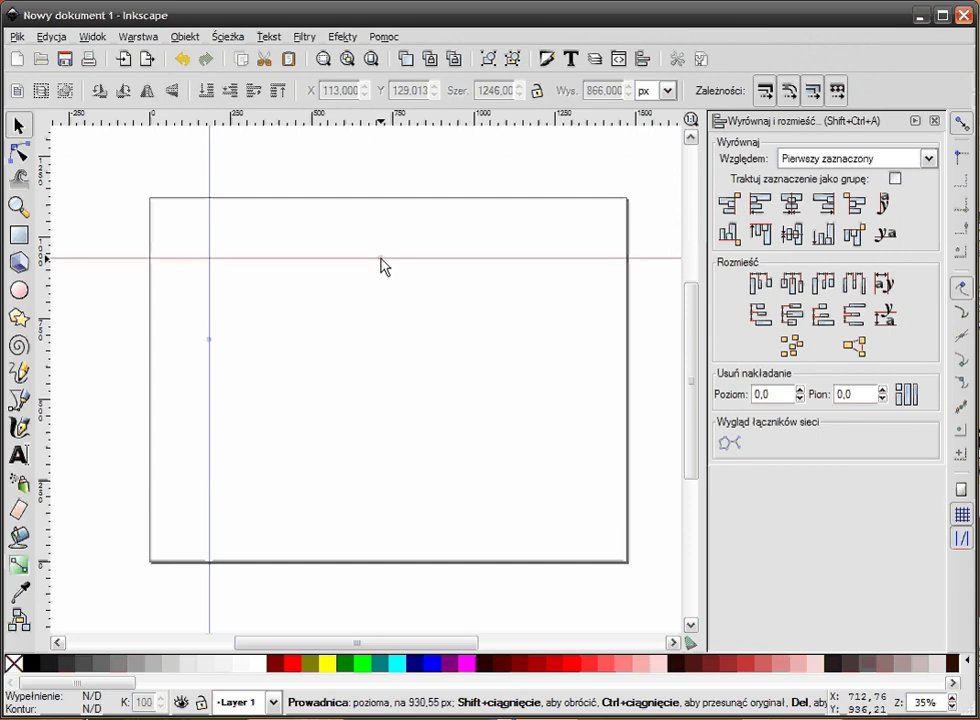
pyautogui.moveTo(381, 262)
pyautogui.mouseDown()
pyautogui.moveTo(147, 272)
pyautogui.moveTo(262, 296)
pyautogui.mouseUp()
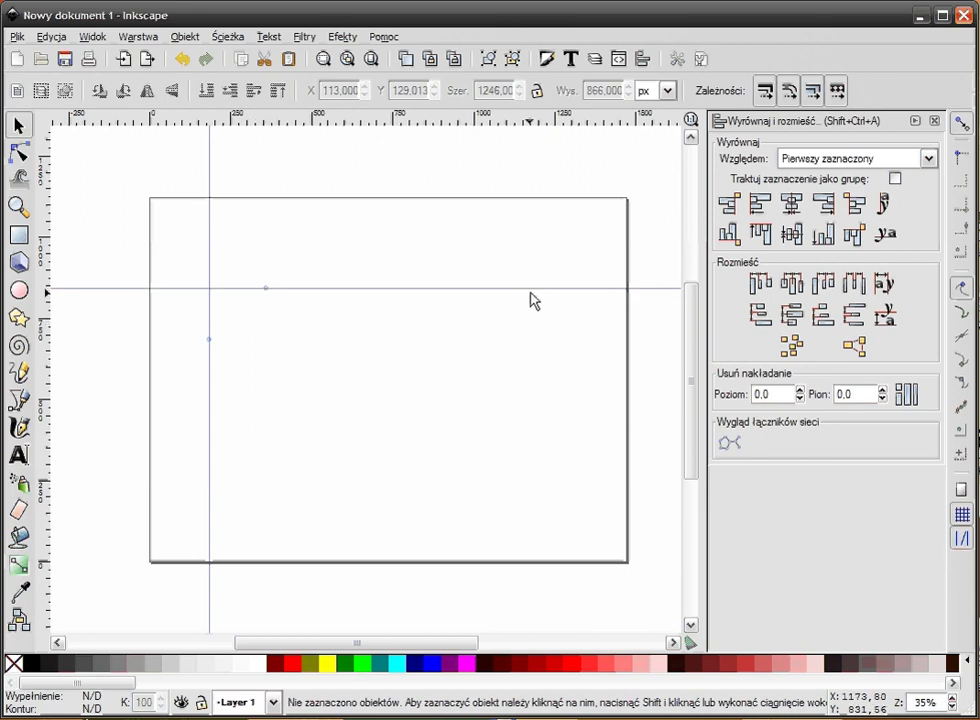
pyautogui.moveTo(536, 296)
pyautogui.mouseDown()
pyautogui.moveTo(280, 297)
pyautogui.moveTo(350, 268)
pyautogui.mouseUp()
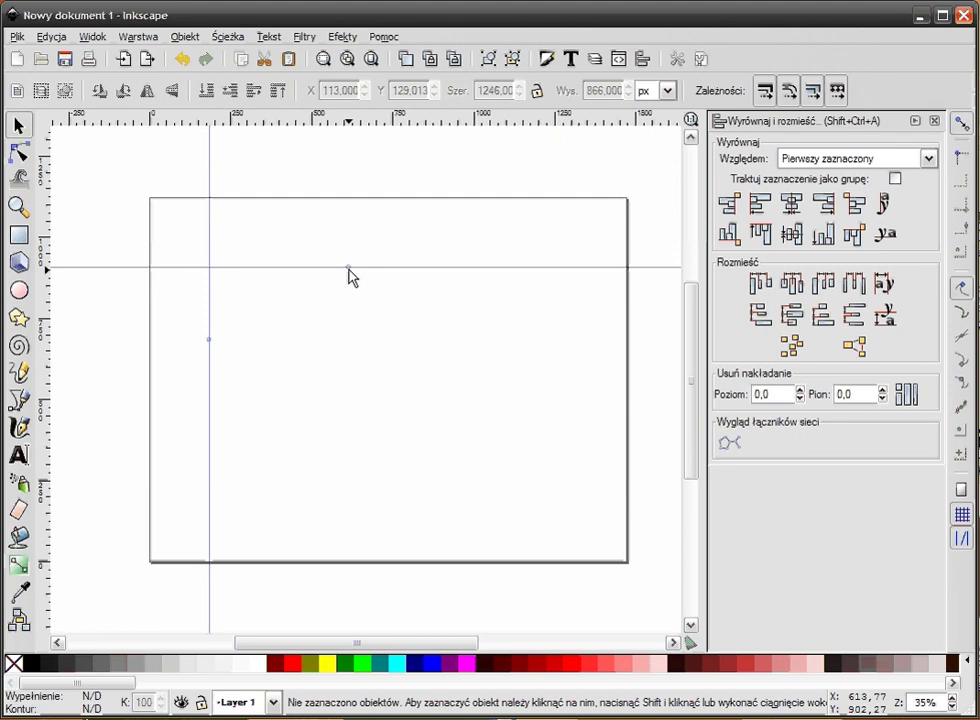
# Step: Set the horizontal guide's angle to 71 degrees in the Prowadnica dialog
pyautogui.doubleClick(525, 272)
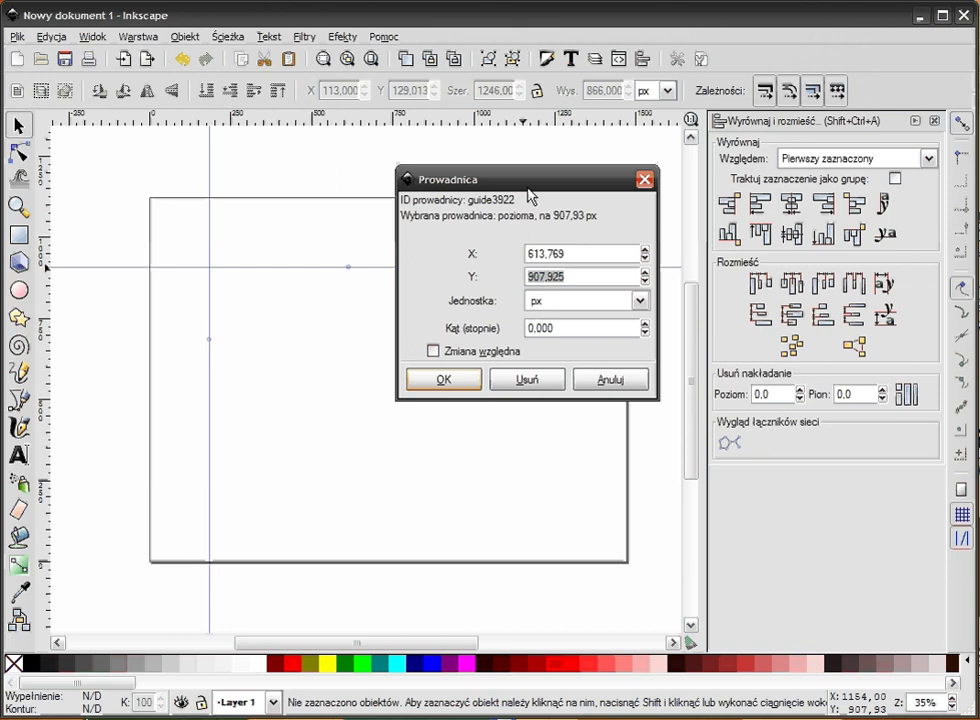
pyautogui.moveTo(530, 195)
pyautogui.mouseDown()
pyautogui.moveTo(531, 284)
pyautogui.moveTo(497, 337)
pyautogui.mouseUp()
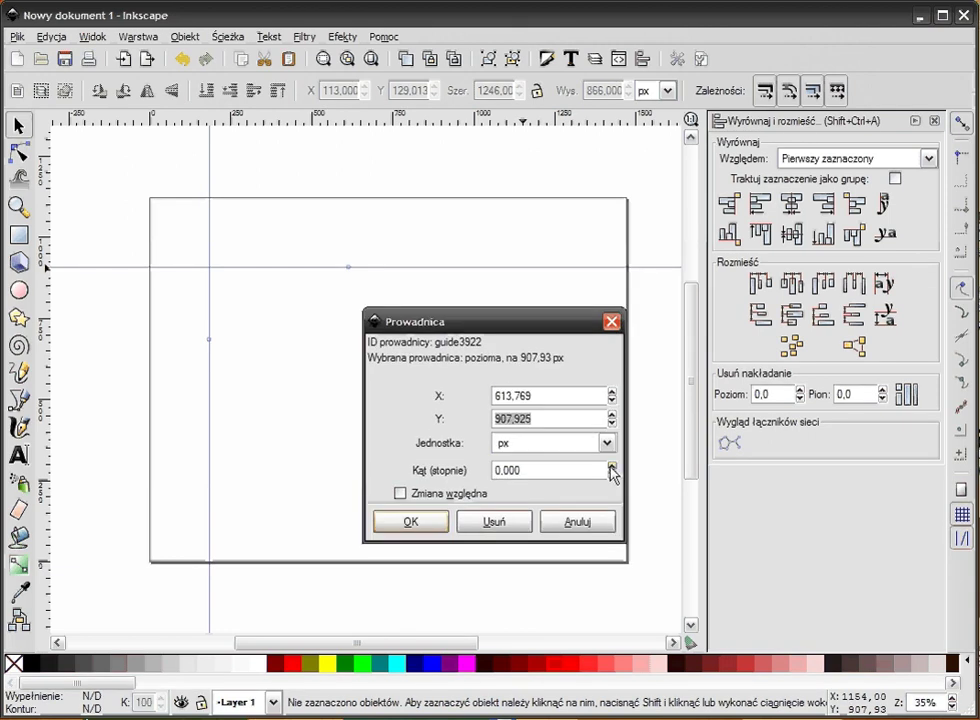
pyautogui.click(610, 466)
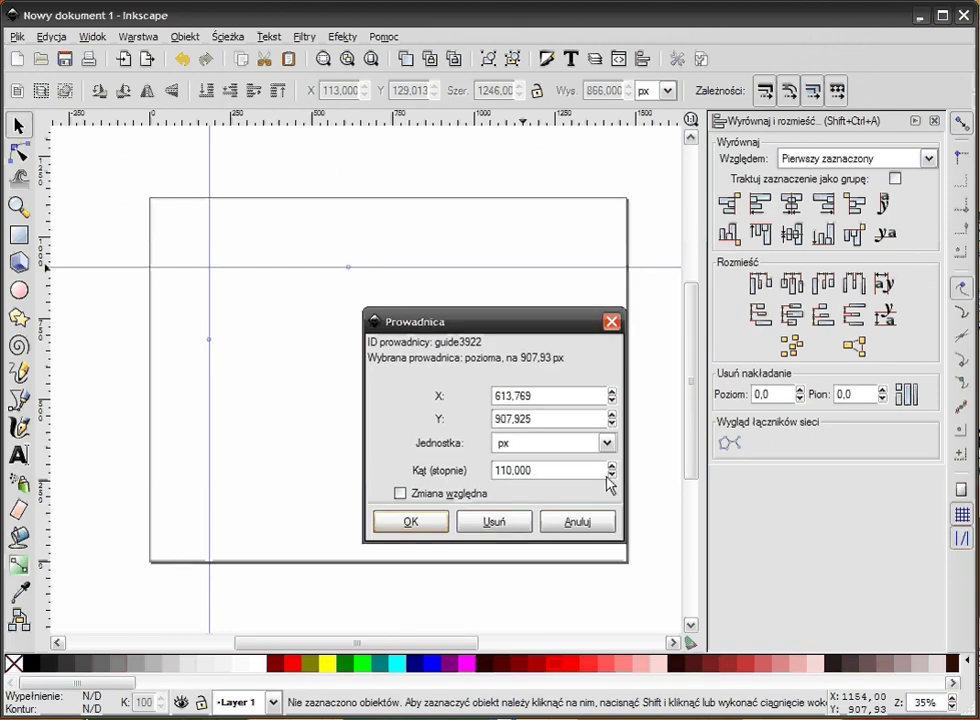
pyautogui.click(611, 474)
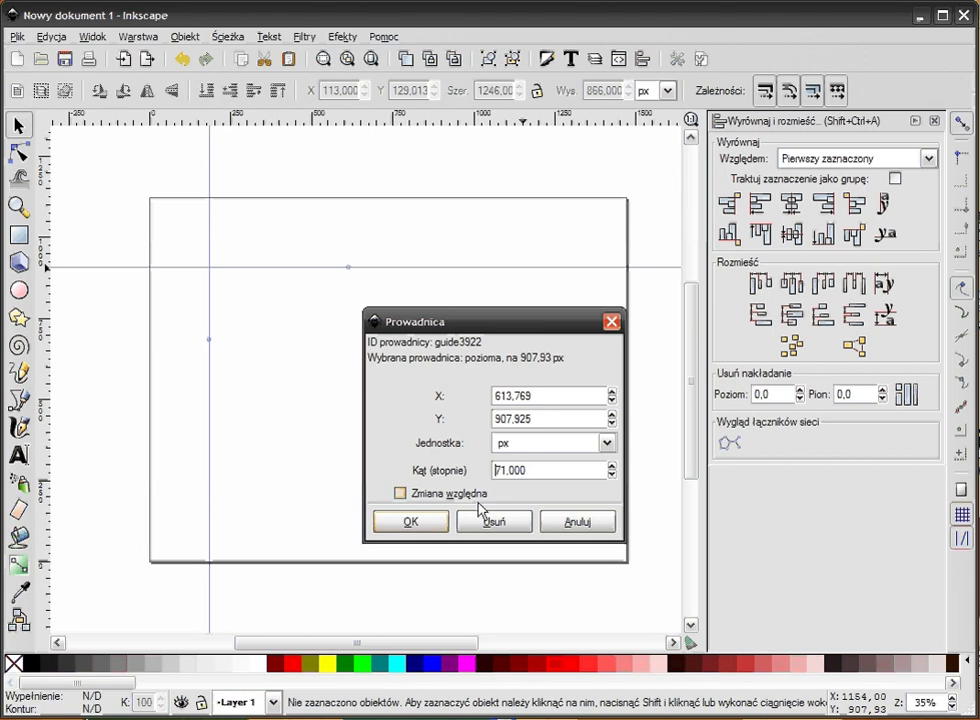
pyautogui.click(433, 522)
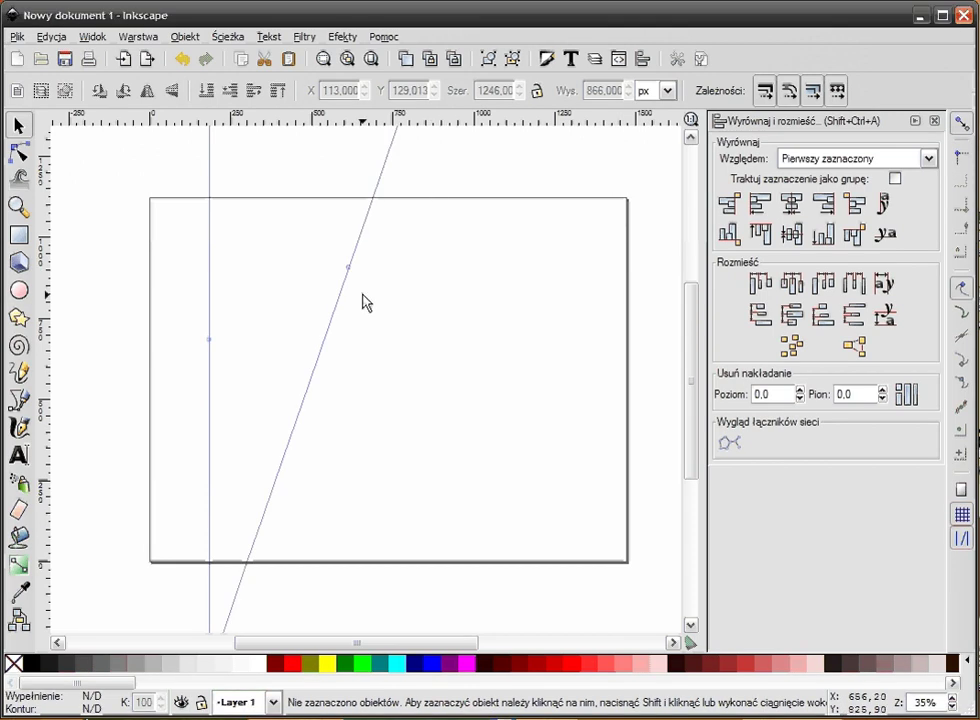
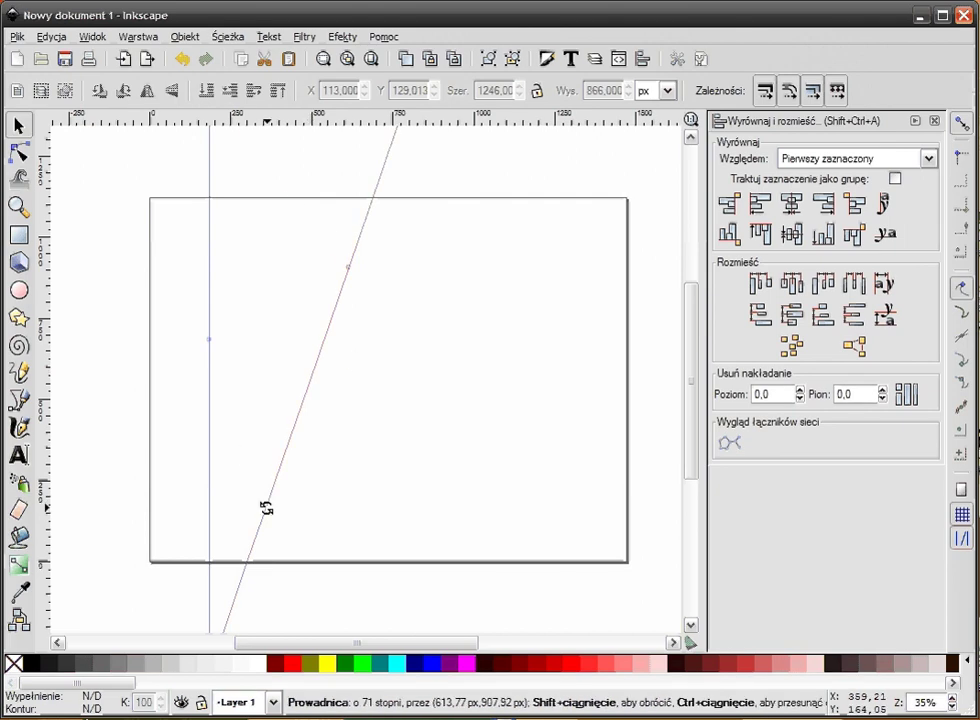
# Step: Rotate the guide to a diagonal and draw a square near the page centre
pyautogui.moveTo(266, 508)
pyautogui.mouseDown()
pyautogui.moveTo(552, 460)
pyautogui.moveTo(546, 479)
pyautogui.mouseUp()
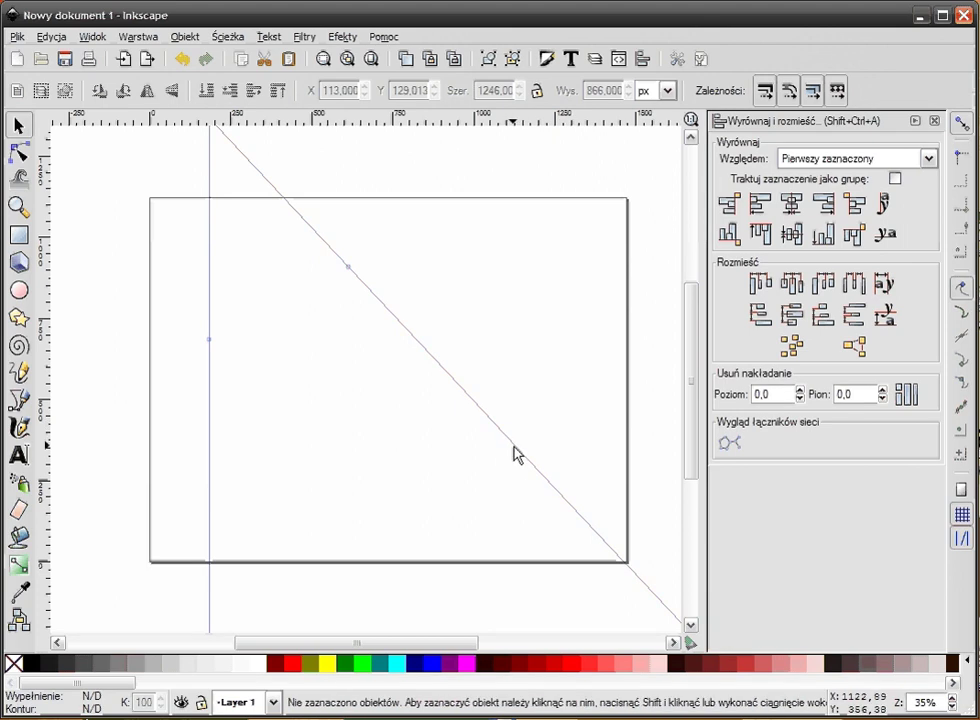
pyautogui.click(20, 238)
pyautogui.moveTo(318, 400); pyautogui.dragTo(418, 502)
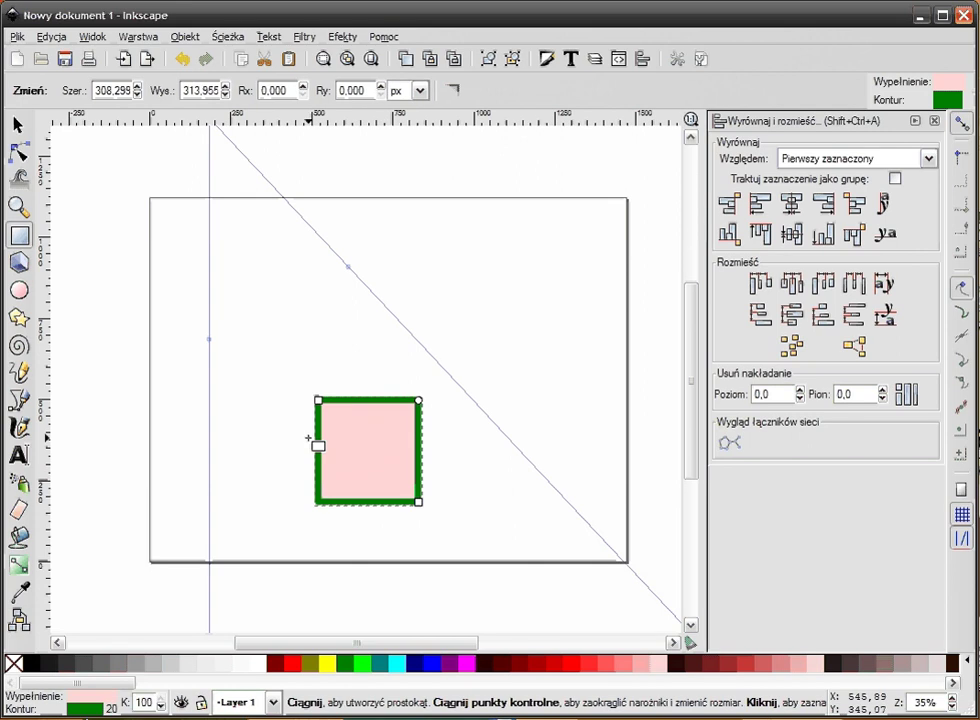
# Step: Drag the square up to snap against the vertical guide near the page's top-left
pyautogui.press('s')
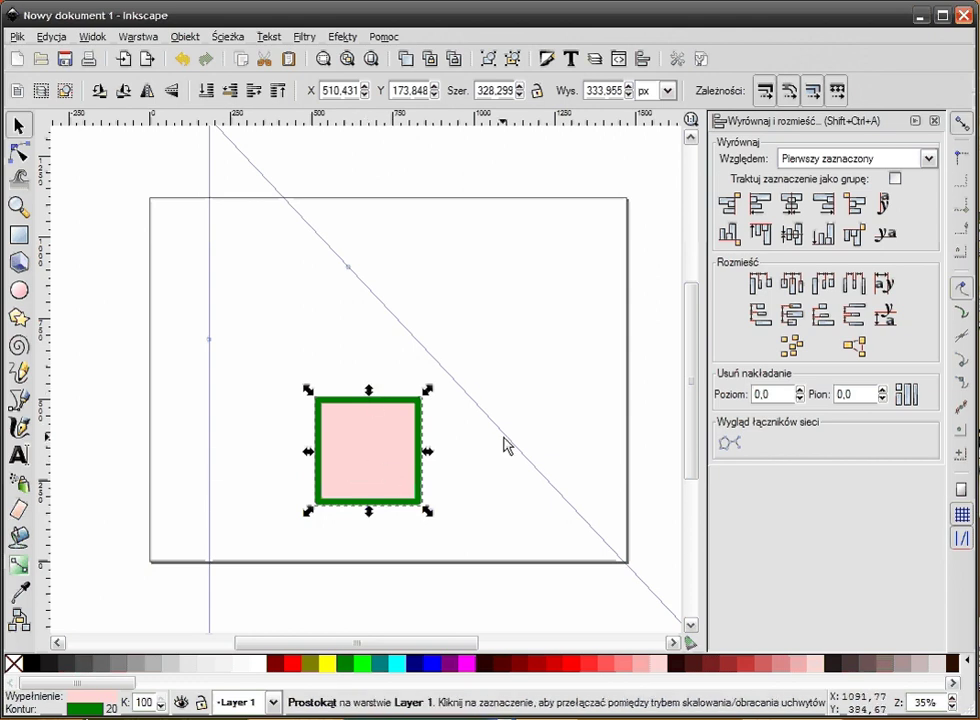
pyautogui.moveTo(507, 444); pyautogui.dragTo(552, 118)
pyautogui.moveTo(372, 448)
pyautogui.mouseDown()
pyautogui.moveTo(380, 432)
pyautogui.moveTo(275, 230)
pyautogui.moveTo(278, 240)
pyautogui.mouseUp()
# Step: Draw a second pink green-outlined square and snap it below the first
pyautogui.click(337, 430)
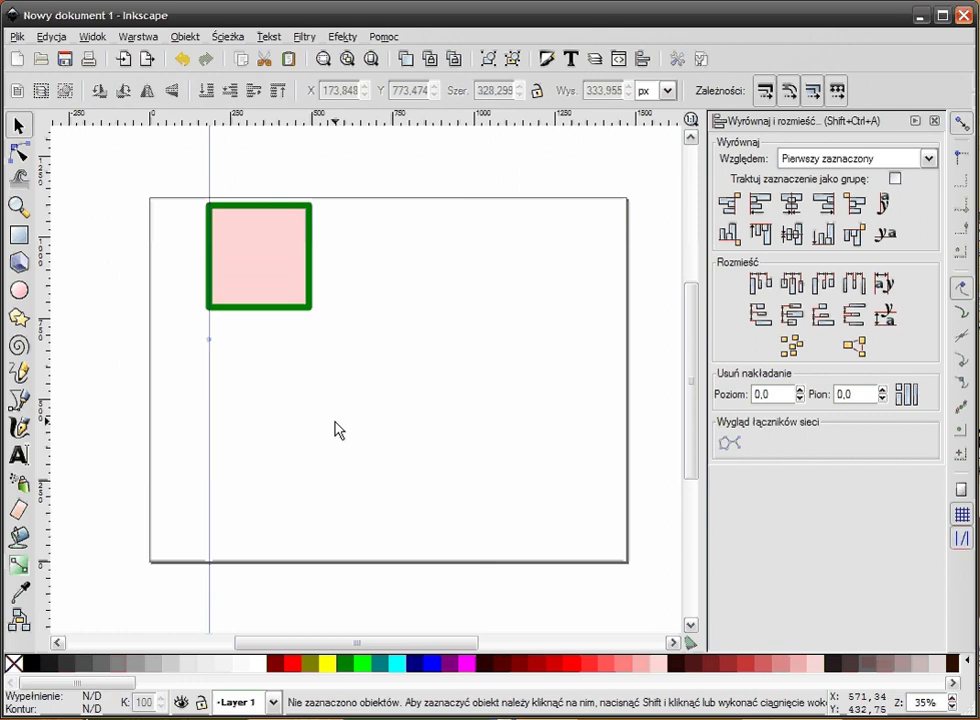
pyautogui.click(19, 235)
pyautogui.moveTo(428, 398)
pyautogui.mouseDown()
pyautogui.moveTo(517, 488)
pyautogui.moveTo(265, 383)
pyautogui.mouseUp()
pyautogui.click(17, 124)
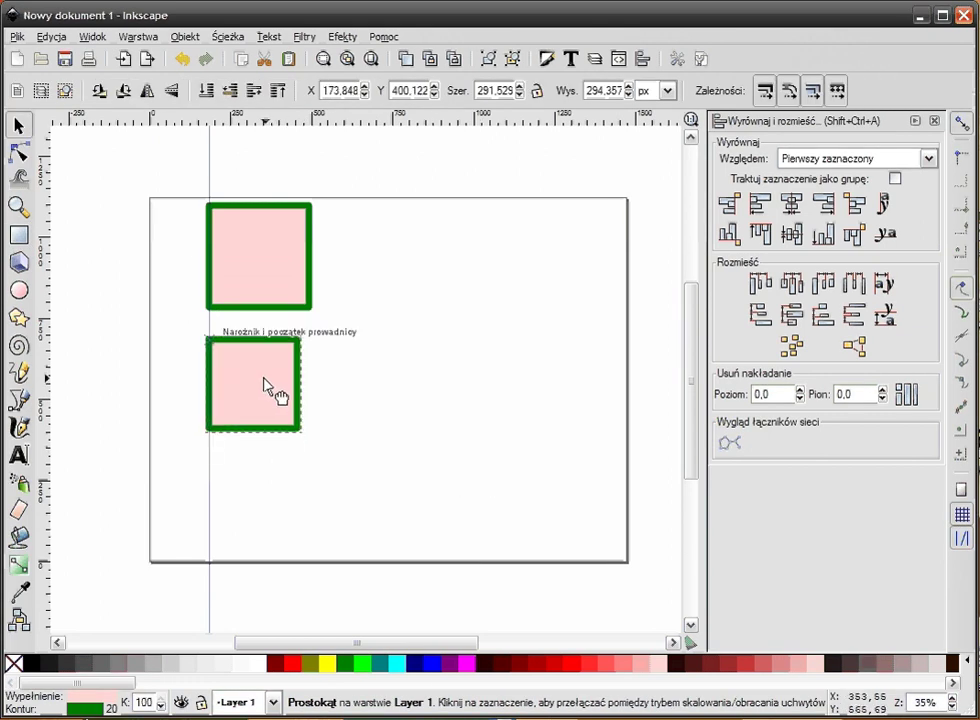
pyautogui.click(442, 387)
# Step: Duplicate the top square, place the copy at the bottom of the column, remove the vertical guide
pyautogui.click(278, 264)
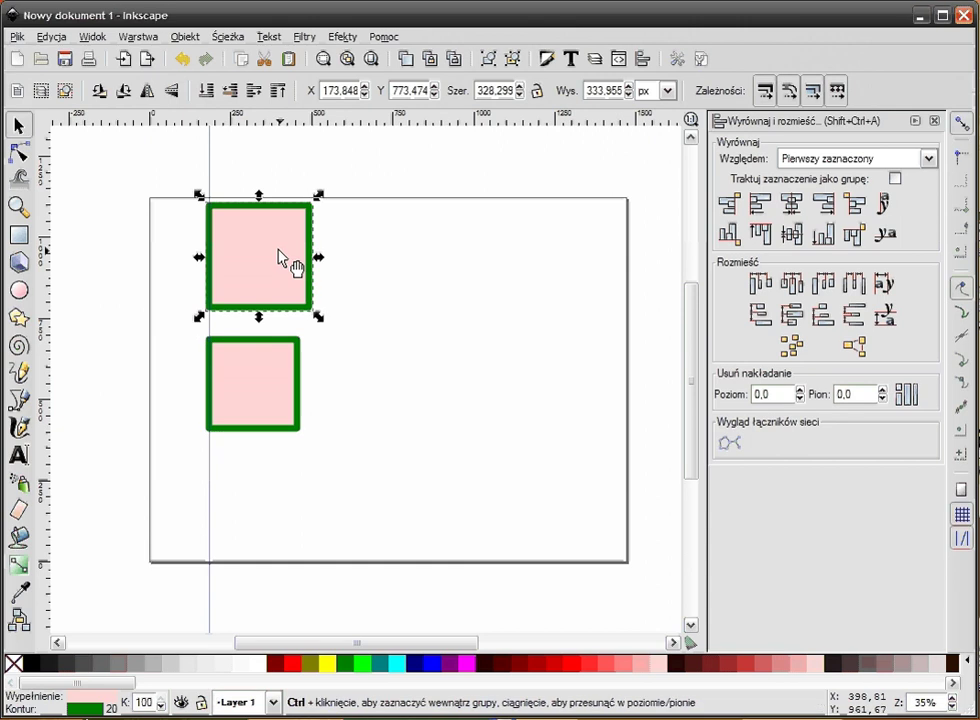
pyautogui.hotkey('ctrl', 'd')
pyautogui.moveTo(278, 269)
pyautogui.mouseDown()
pyautogui.moveTo(290, 520)
pyautogui.moveTo(306, 525)
pyautogui.mouseUp()
pyautogui.click(365, 295)
pyautogui.moveTo(209, 165); pyautogui.dragTo(42, 165)
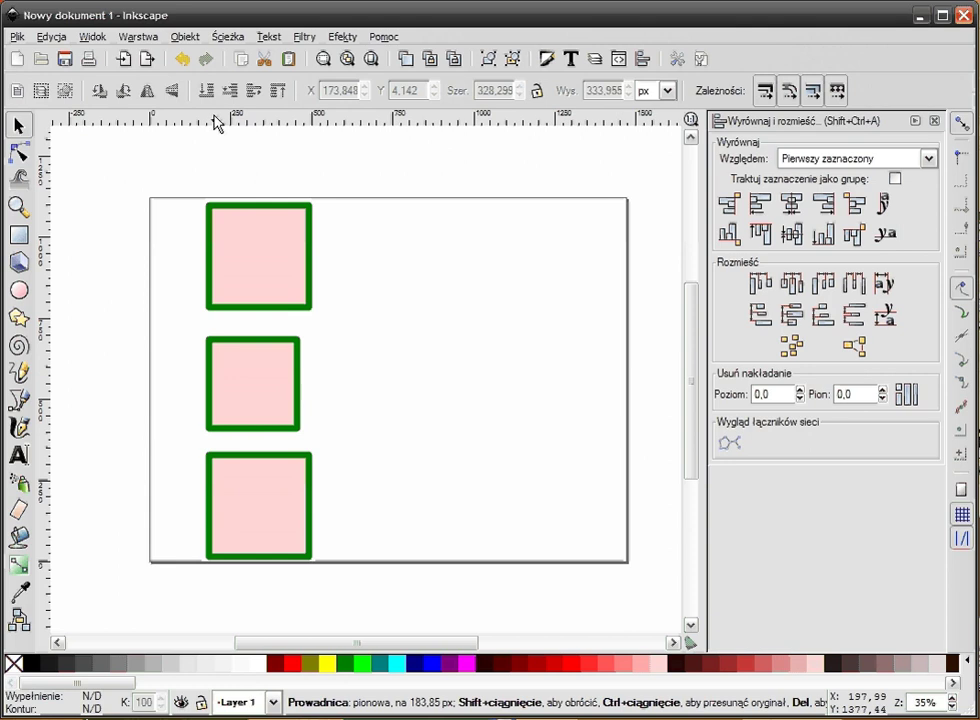
# Step: Drag out horizontal and vertical test guides from the rulers, then discard them
pyautogui.moveTo(217, 124); pyautogui.dragTo(400, 398)
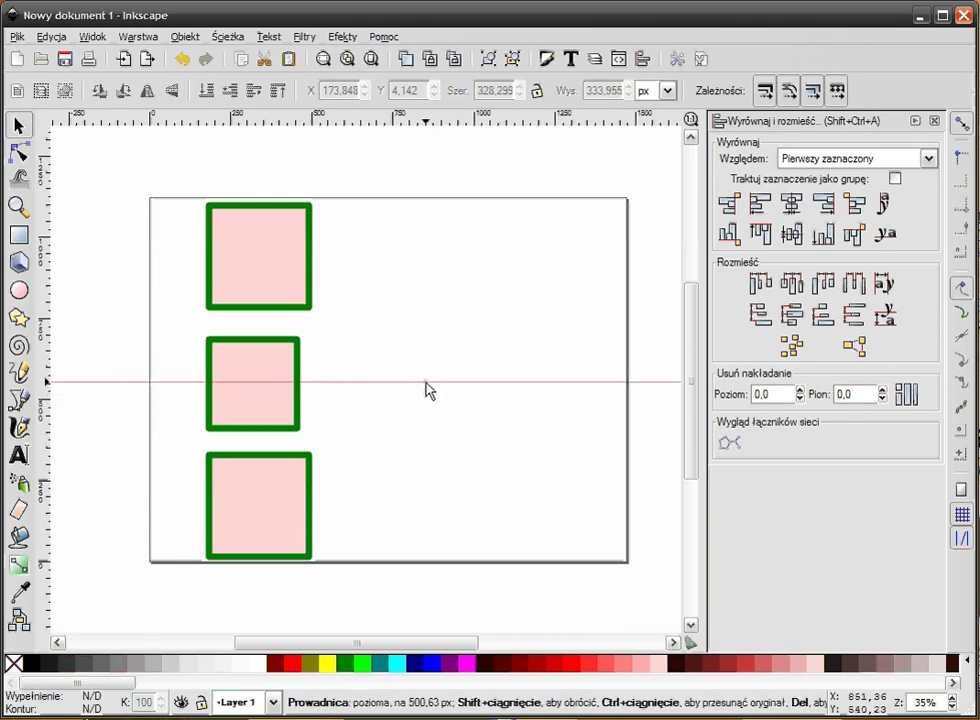
pyautogui.moveTo(424, 399); pyautogui.dragTo(427, 125)
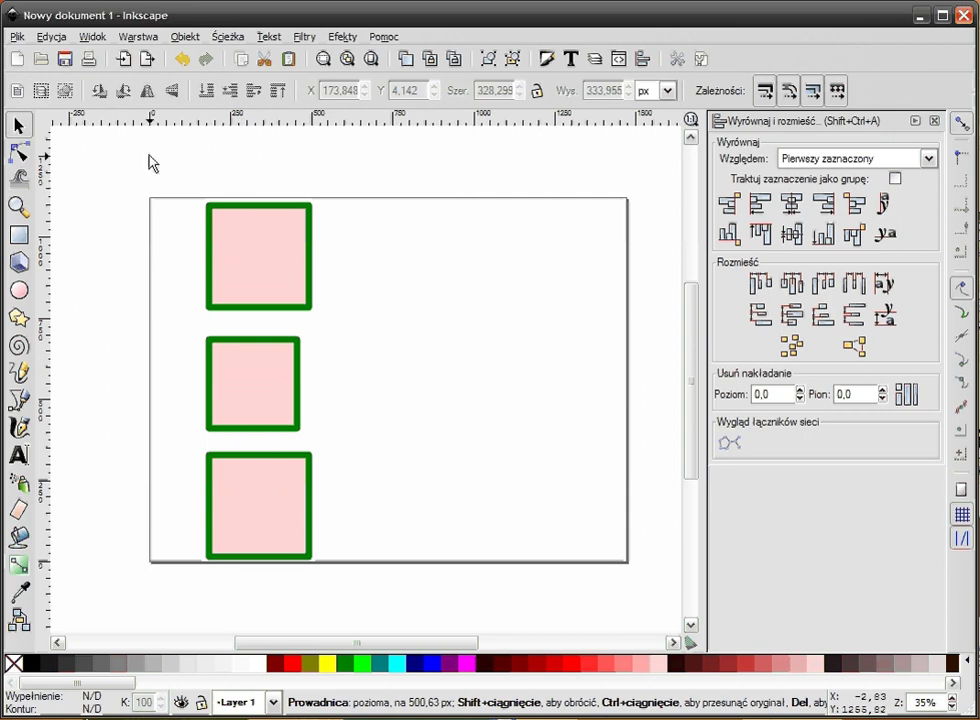
pyautogui.moveTo(44, 258)
pyautogui.mouseDown()
pyautogui.moveTo(448, 267)
pyautogui.moveTo(44, 258)
pyautogui.mouseUp()
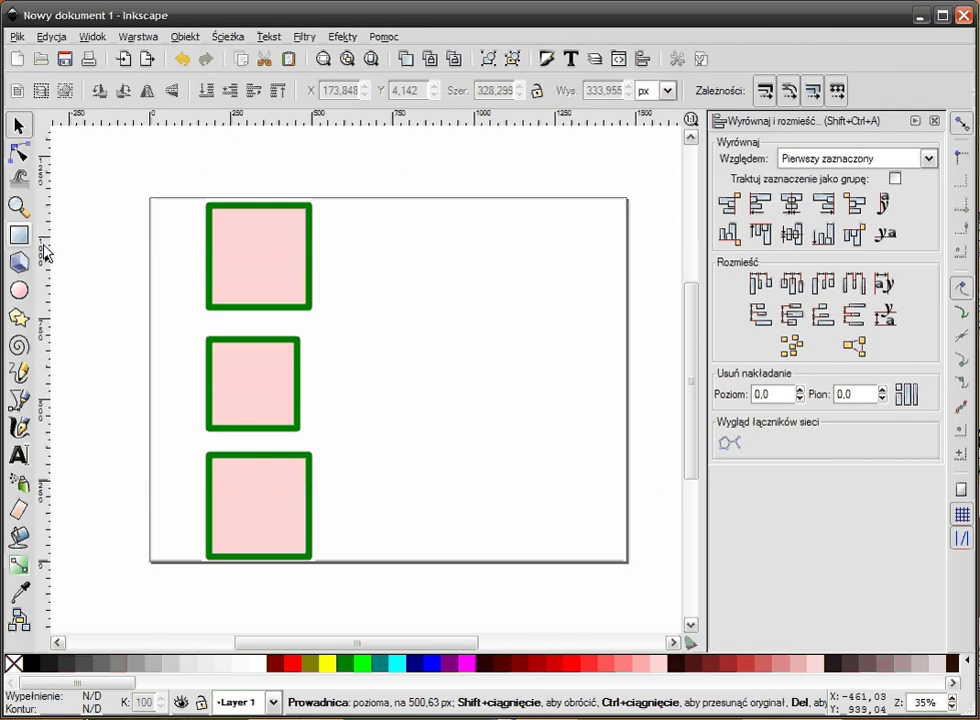
pyautogui.moveTo(363, 133)
pyautogui.mouseDown()
pyautogui.moveTo(387, 466)
pyautogui.moveTo(200, 118)
pyautogui.mouseUp()
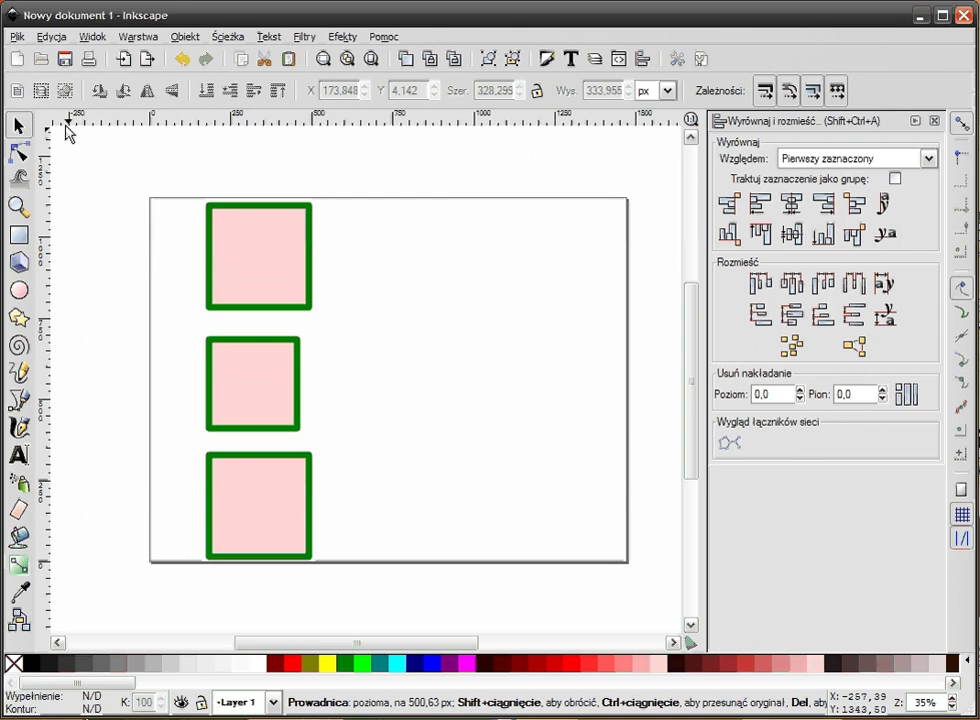
# Step: Pull a diagonal guide from the ruler corner and tilt it shallowly through the top square
pyautogui.moveTo(58, 124)
pyautogui.mouseDown()
pyautogui.moveTo(88, 155)
pyautogui.moveTo(116, 122)
pyautogui.mouseUp()
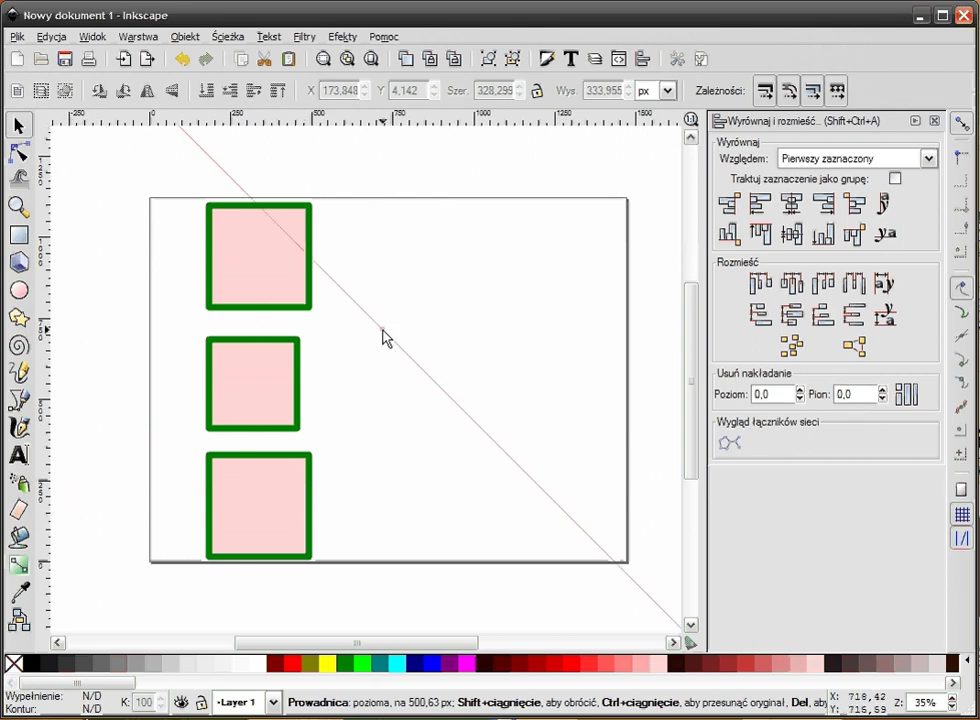
pyautogui.moveTo(660, 135); pyautogui.dragTo(398, 324)
pyautogui.moveTo(536, 463)
pyautogui.mouseDown()
pyautogui.moveTo(596, 359)
pyautogui.moveTo(546, 416)
pyautogui.moveTo(553, 359)
pyautogui.moveTo(556, 397)
pyautogui.mouseUp()
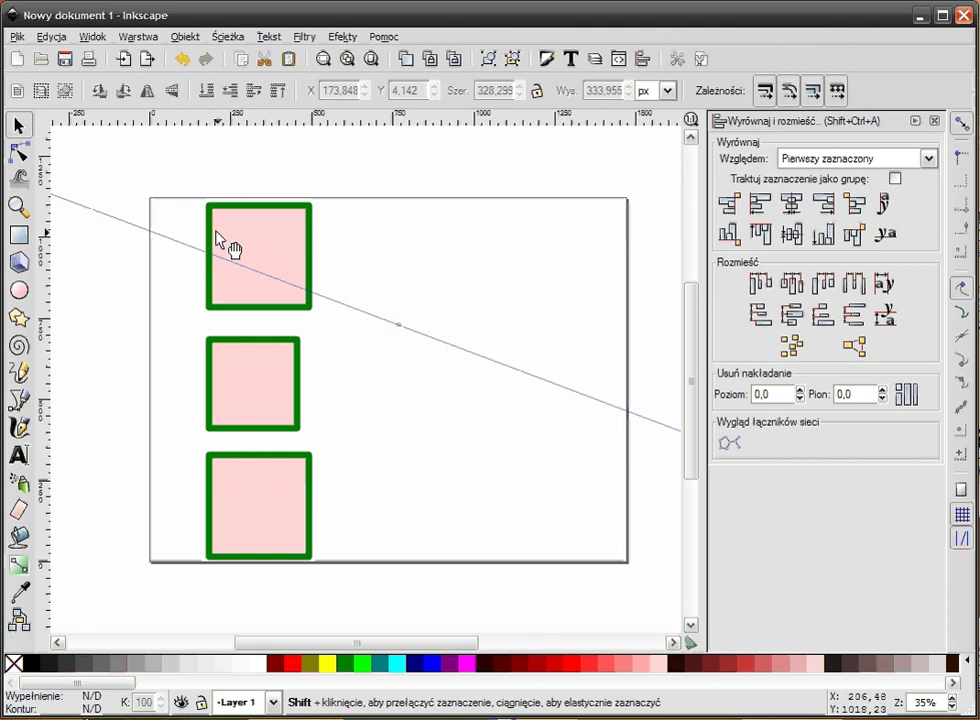
# Step: Set the guide's angle to 90° in its properties dialog
pyautogui.doubleClick(546, 388)
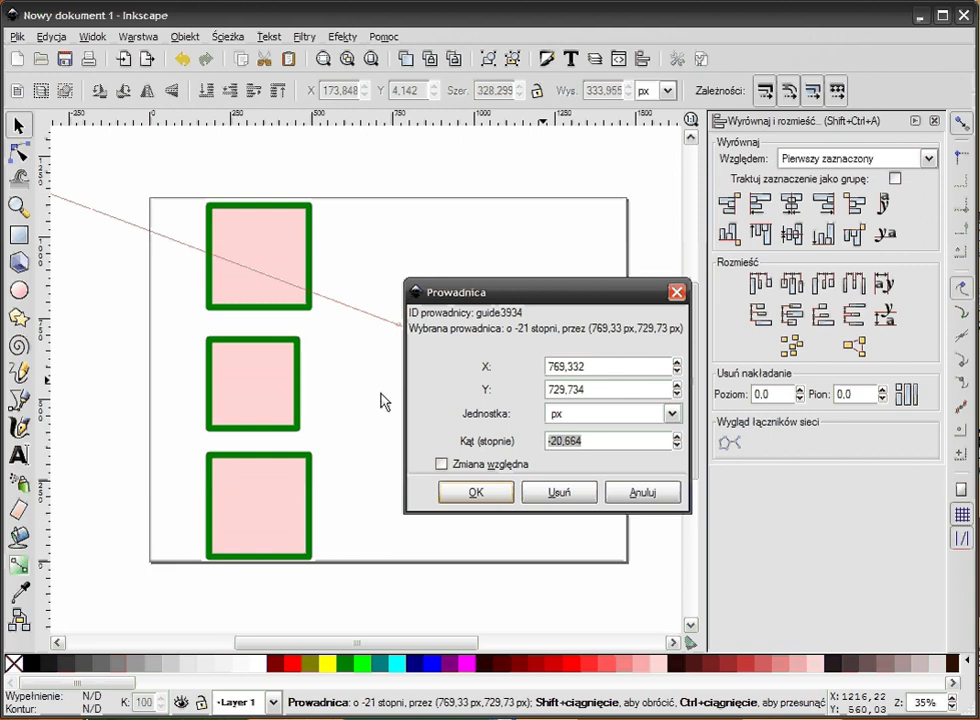
pyautogui.write('90')
pyautogui.press('Return')
pyautogui.click(473, 493)
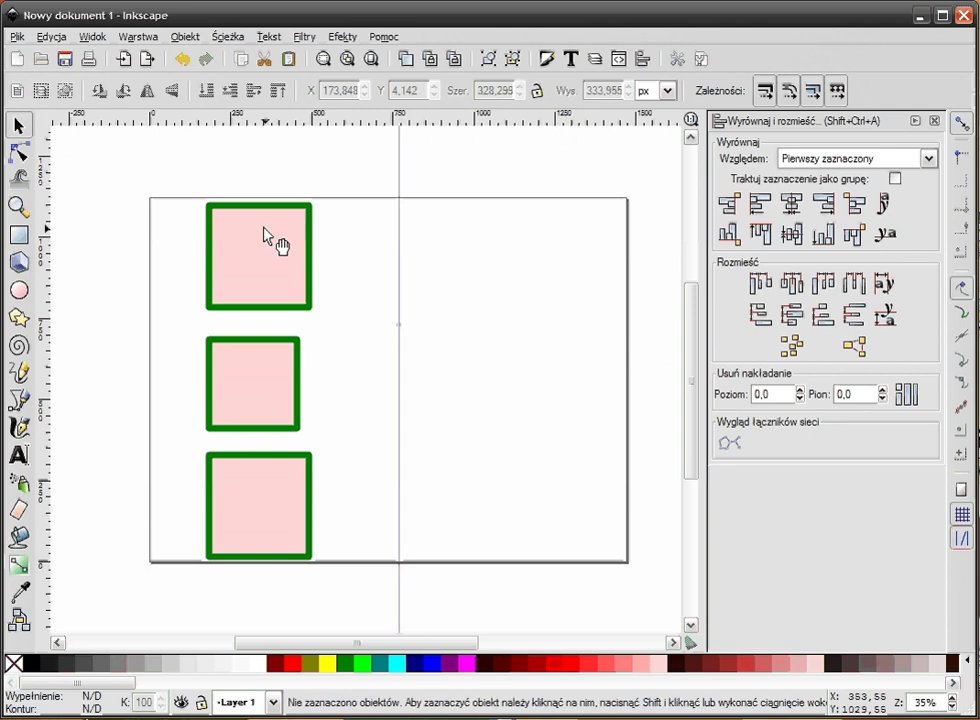
# Step: Move the top square right of the vertical guide, toggling snapping off and back on
pyautogui.moveTo(260, 254)
pyautogui.mouseDown()
pyautogui.moveTo(468, 292)
pyautogui.moveTo(460, 285)
pyautogui.mouseUp()
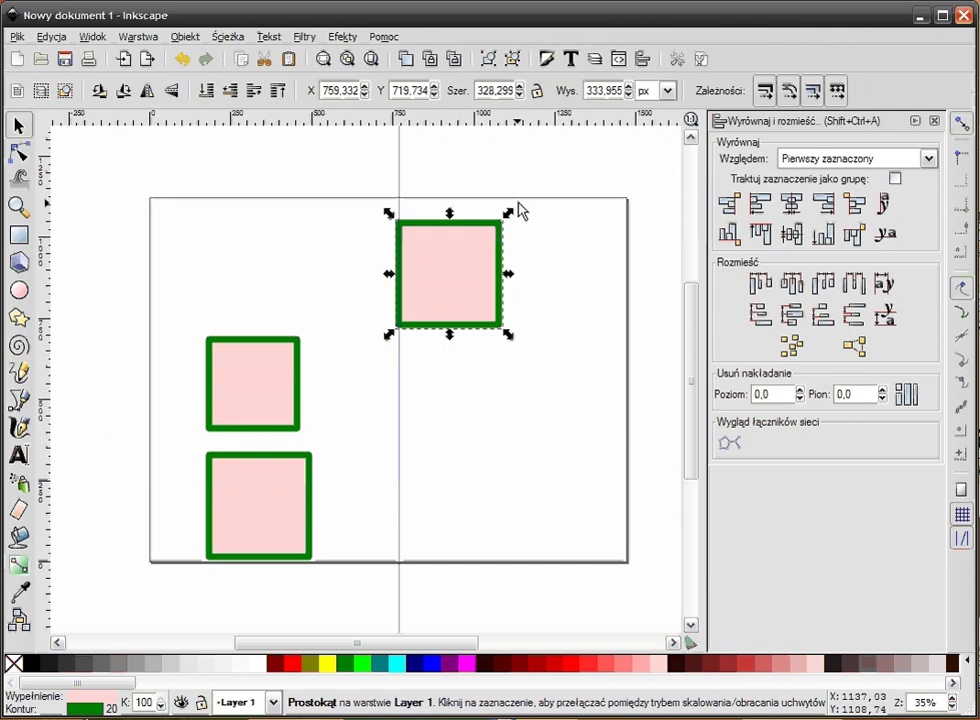
pyautogui.click(962, 128)
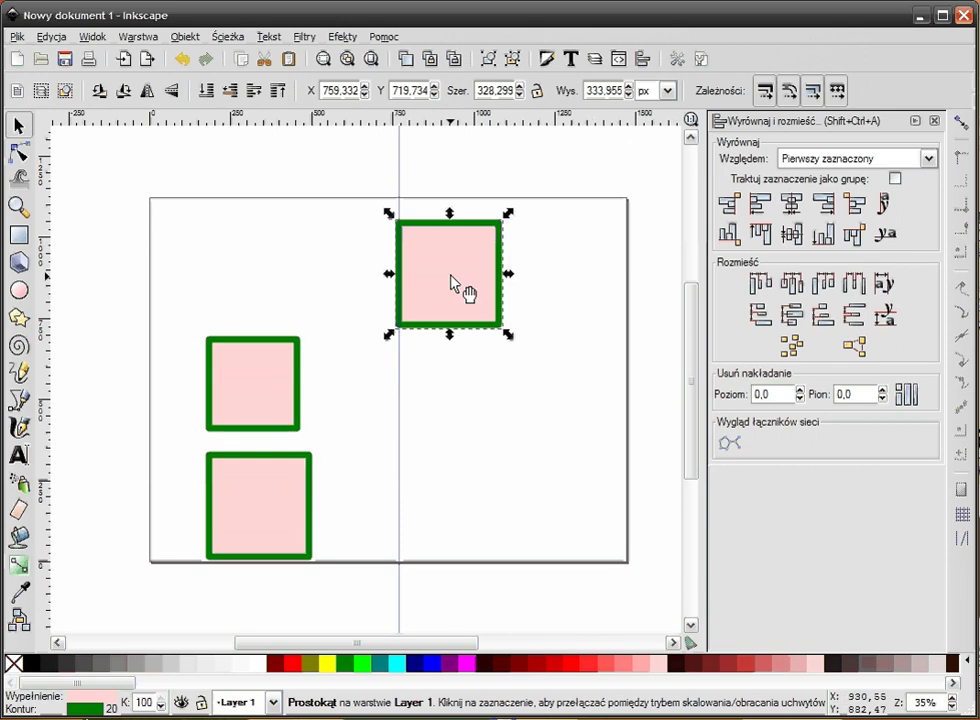
pyautogui.moveTo(455, 284); pyautogui.dragTo(495, 285)
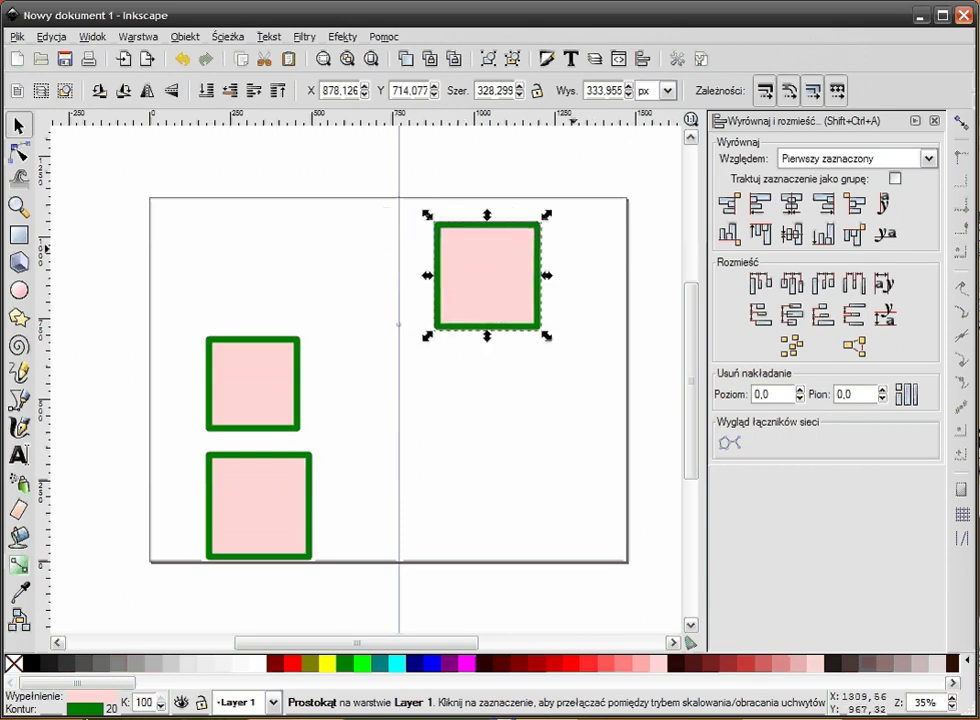
pyautogui.press('%')
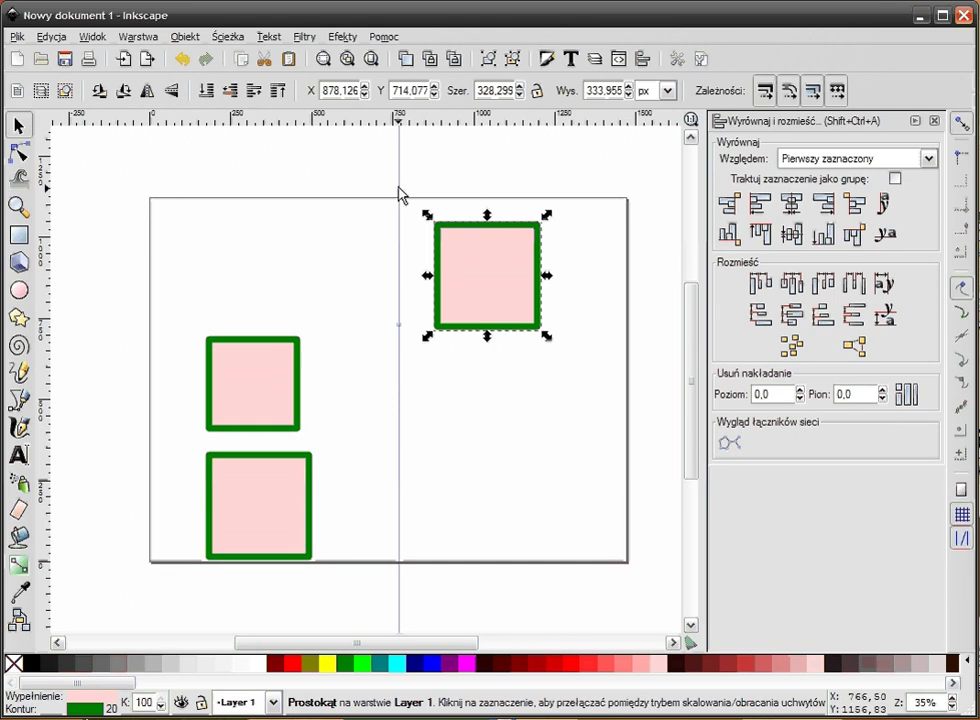
pyautogui.click(386, 192)
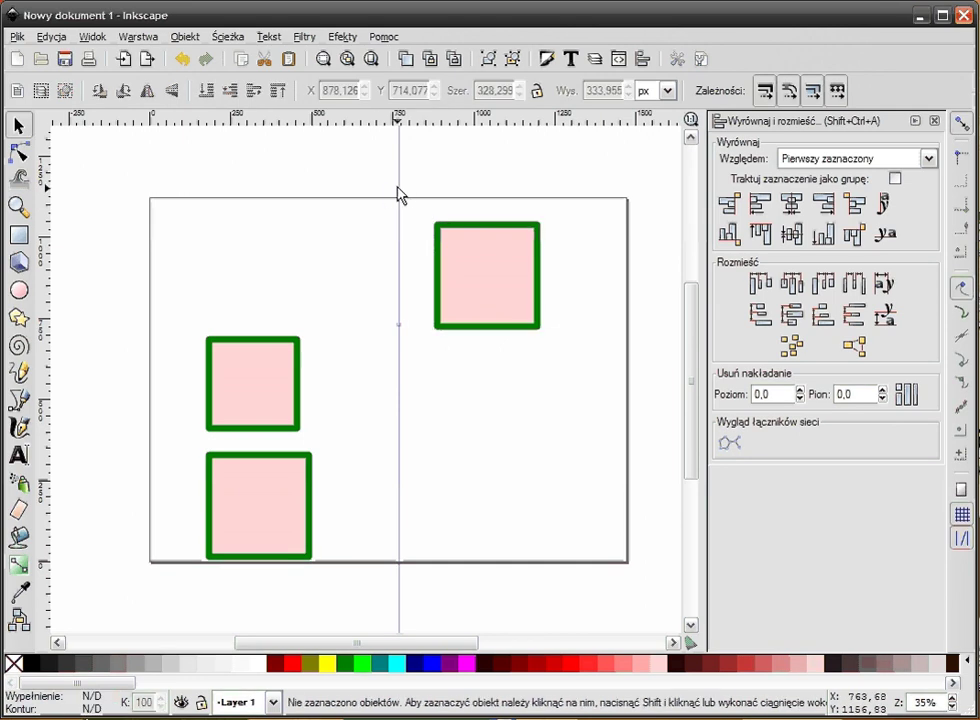
# Step: Drag the vertical guide back to the ruler and delete all three squares
pyautogui.moveTo(400, 193); pyautogui.dragTo(17, 155)
pyautogui.moveTo(136, 153); pyautogui.dragTo(600, 598)
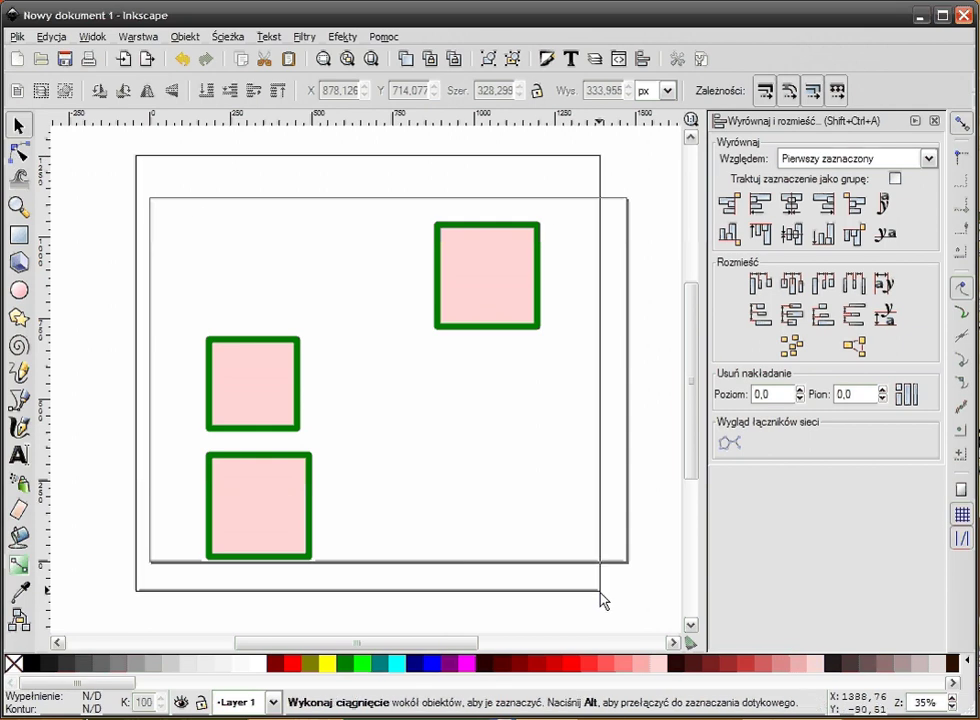
pyautogui.press('Delete')
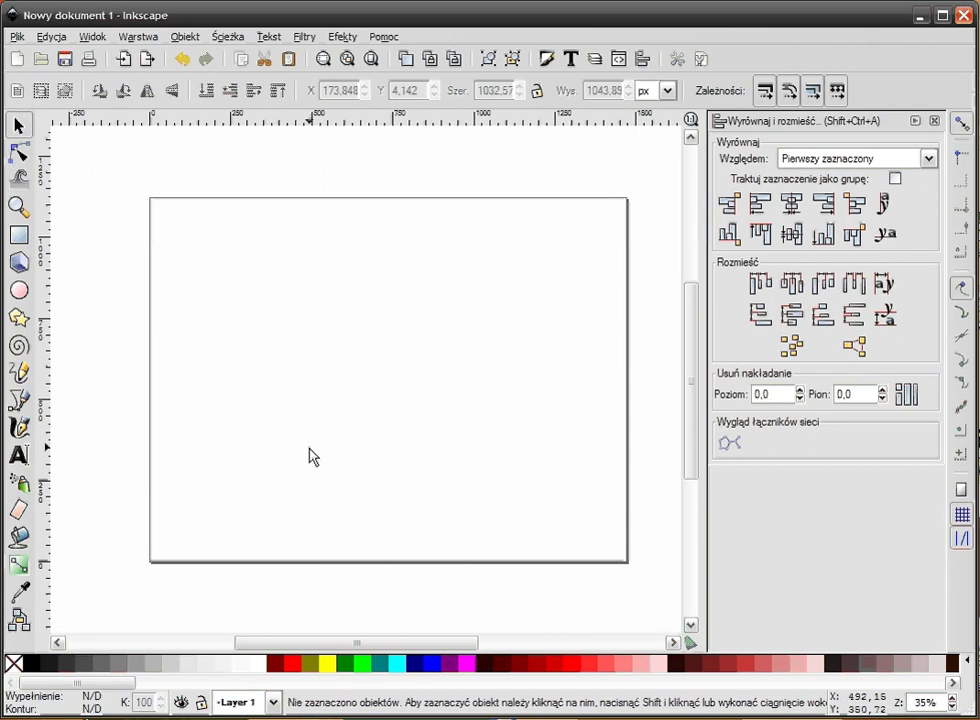
pyautogui.click(29, 234)
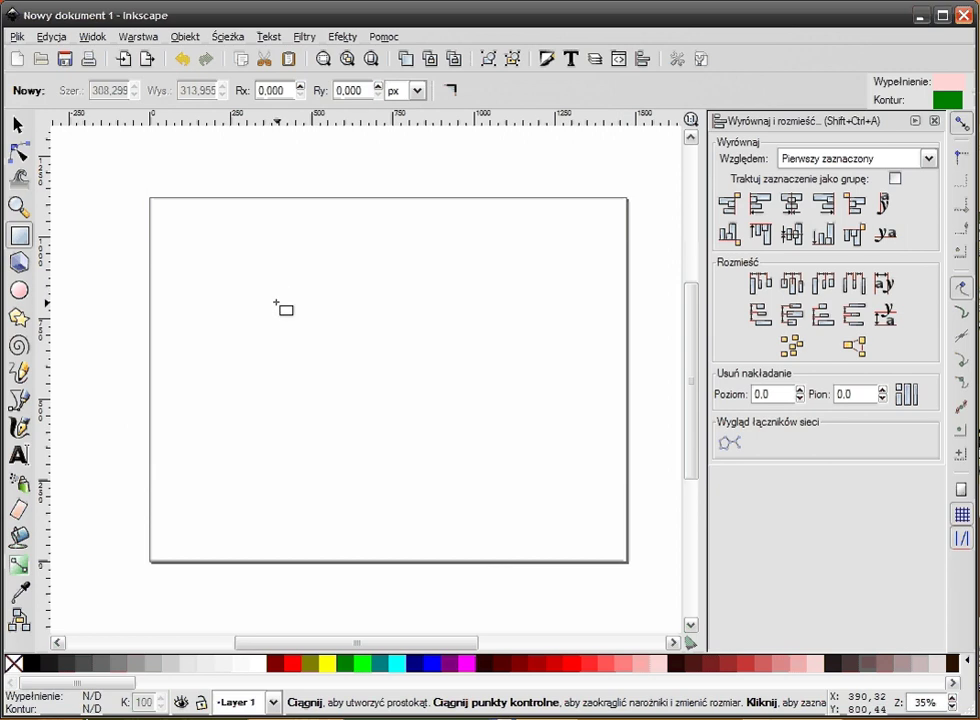
pyautogui.moveTo(44, 200); pyautogui.dragTo(365, 244)
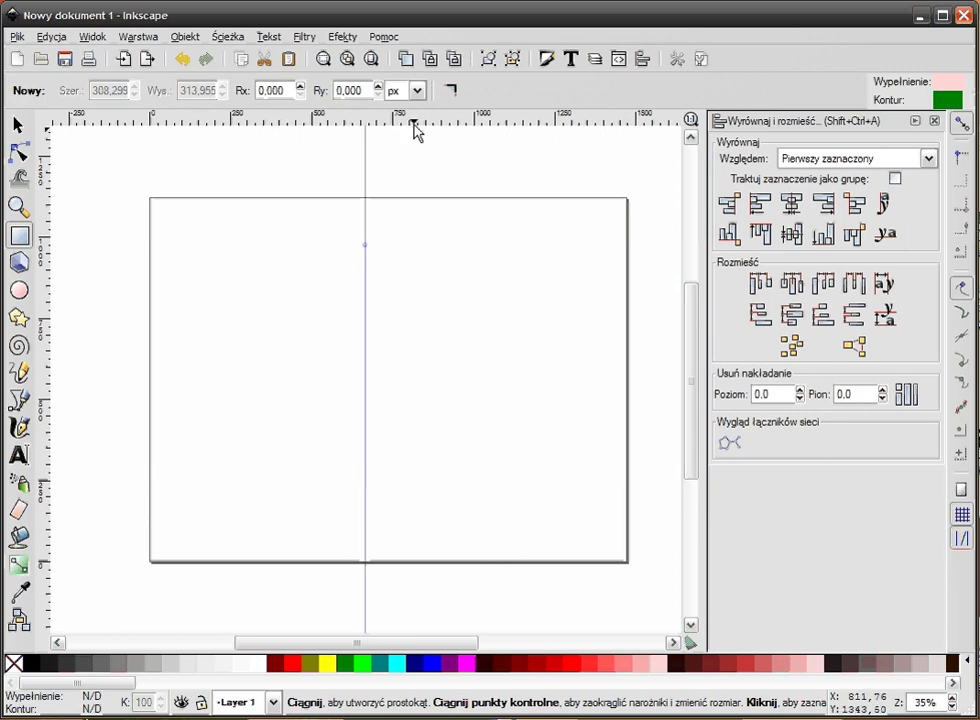
pyautogui.moveTo(415, 130)
pyautogui.mouseDown()
pyautogui.moveTo(424, 343)
pyautogui.moveTo(430, 318)
pyautogui.mouseUp()
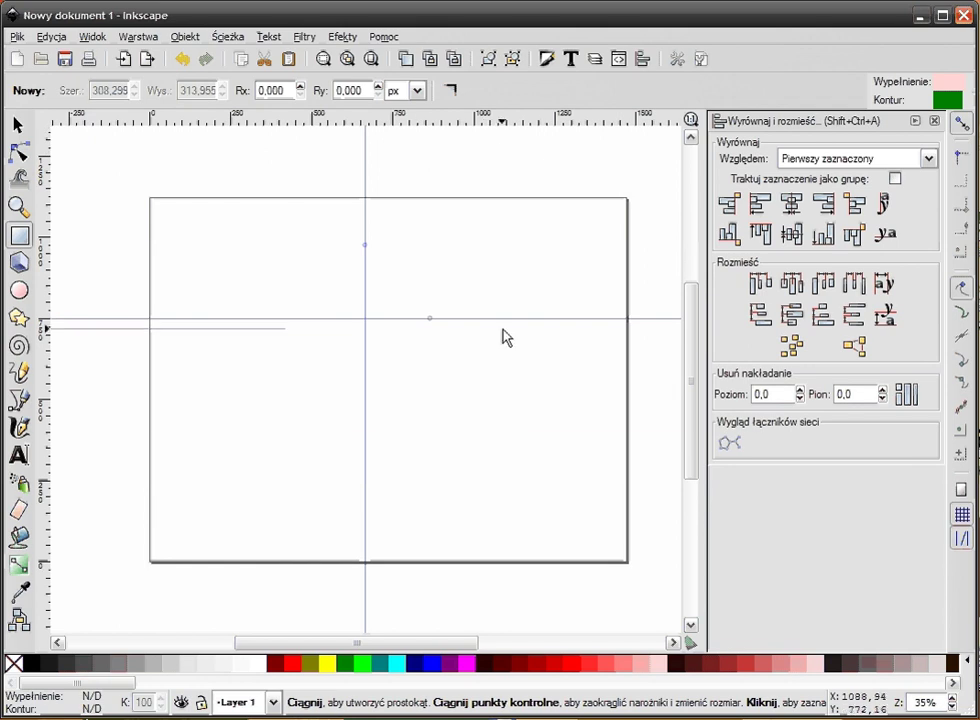
pyautogui.moveTo(505, 337); pyautogui.dragTo(503, 436)
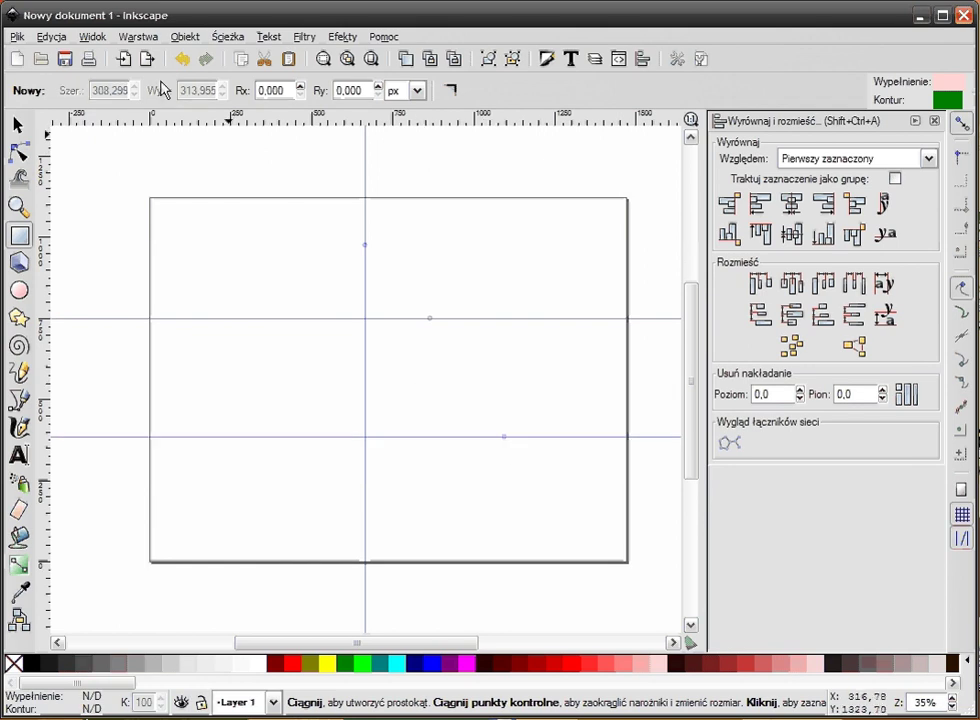
pyautogui.click(92, 37)
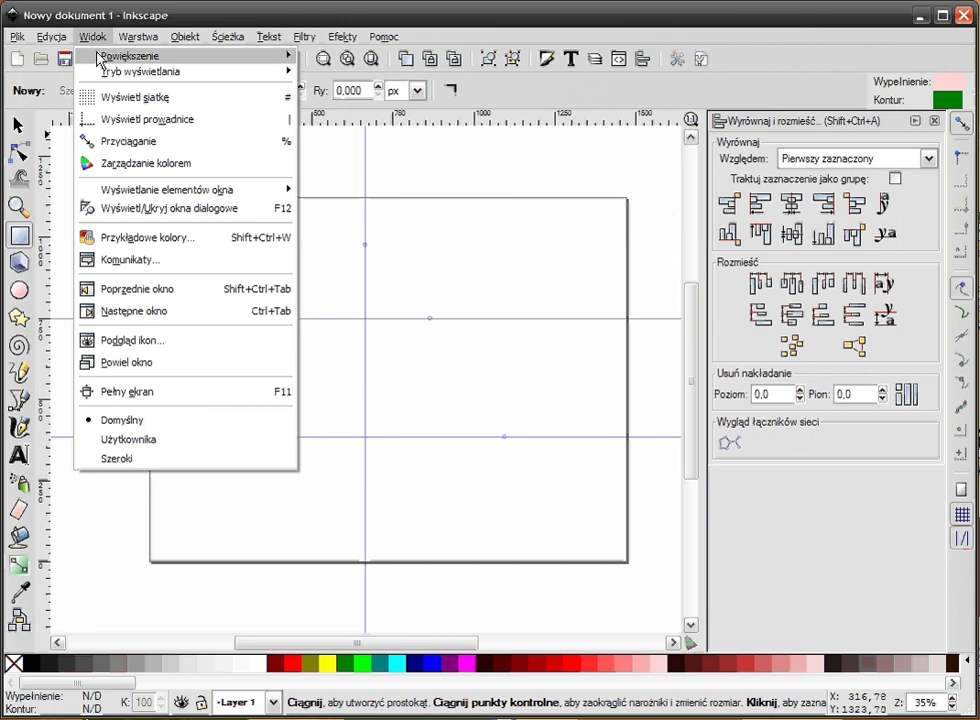
pyautogui.click(131, 120)
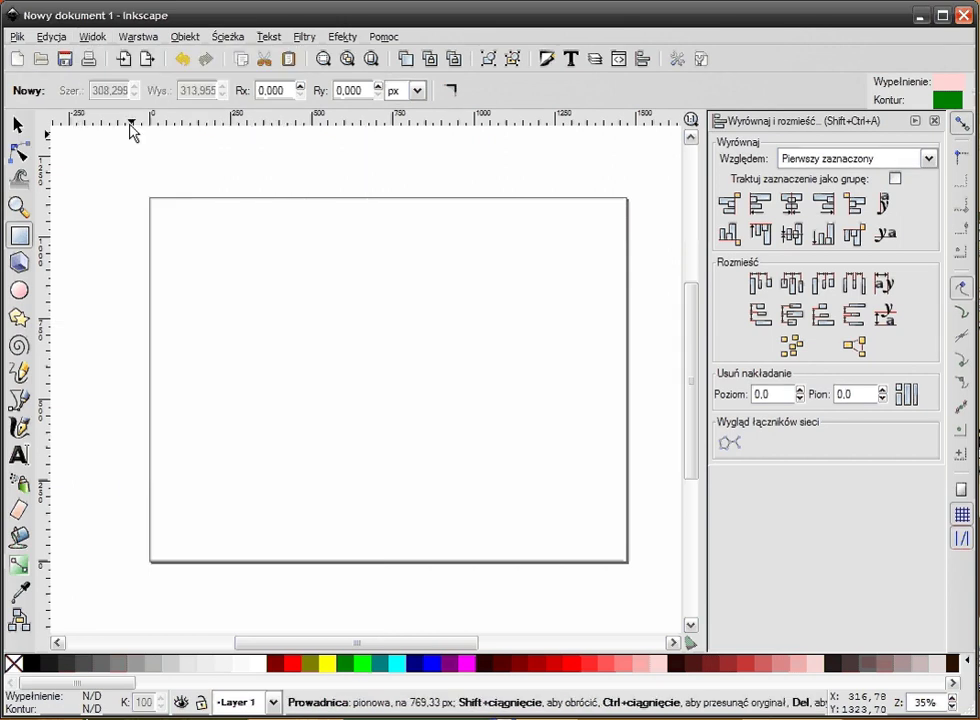
pyautogui.click(92, 37)
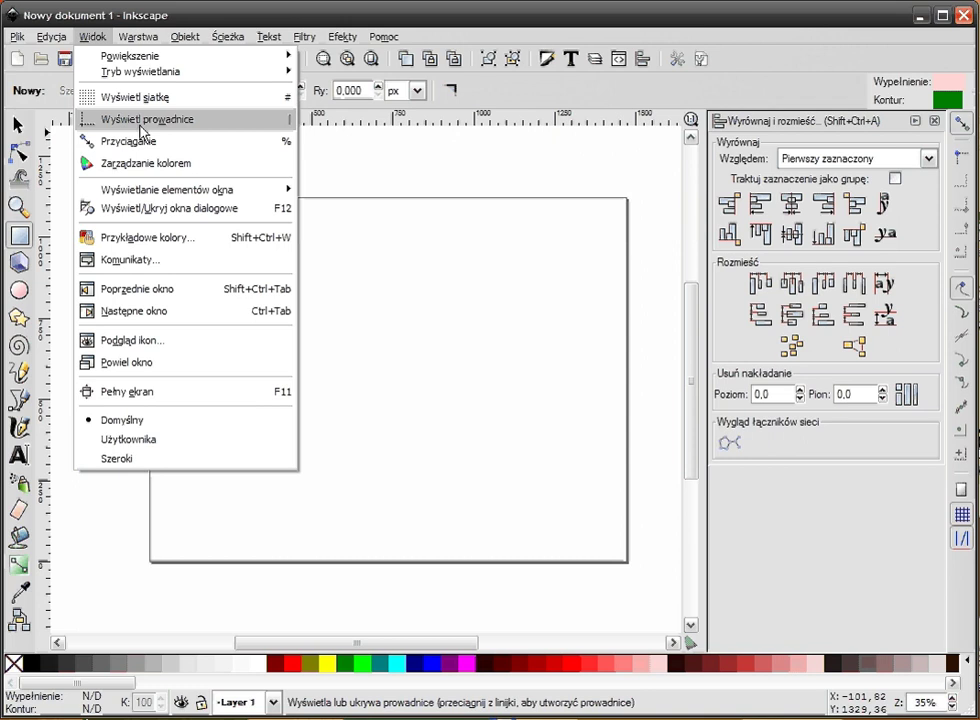
pyautogui.click(140, 121)
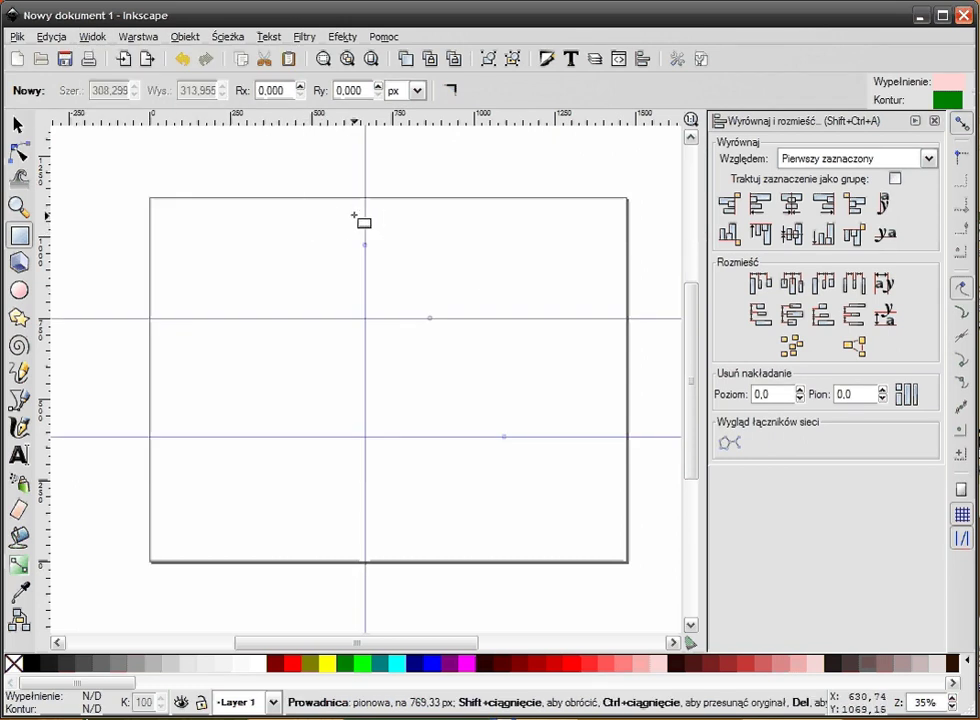
pyautogui.press('s')
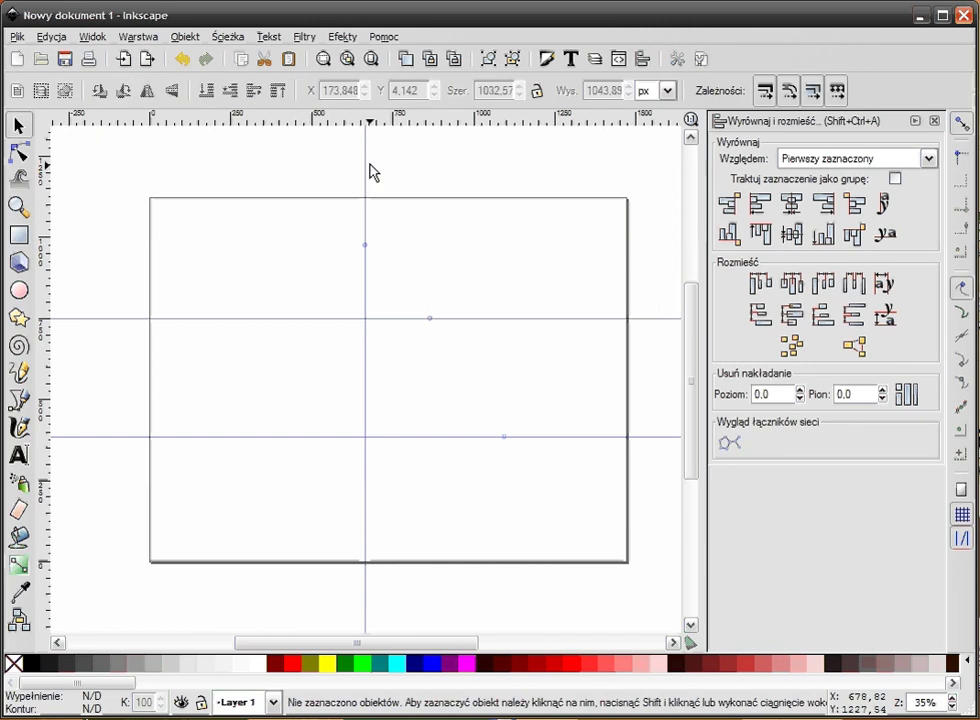
# Step: Drag the vertical guide and both horizontal guides back to the rulers
pyautogui.moveTo(367, 172); pyautogui.dragTo(20, 128)
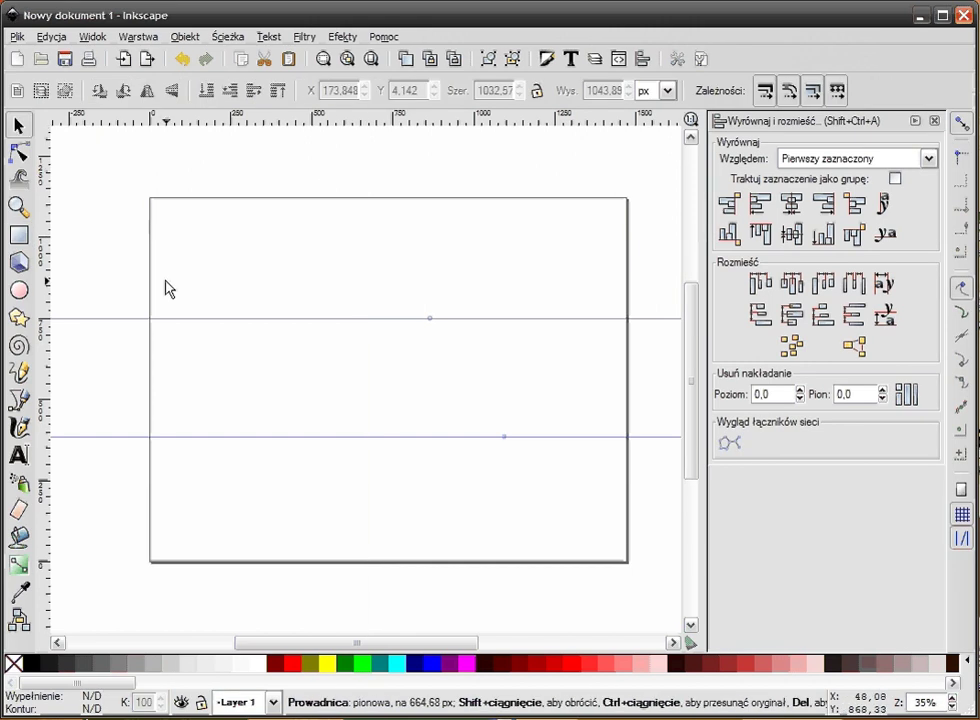
pyautogui.moveTo(179, 319); pyautogui.dragTo(186, 85)
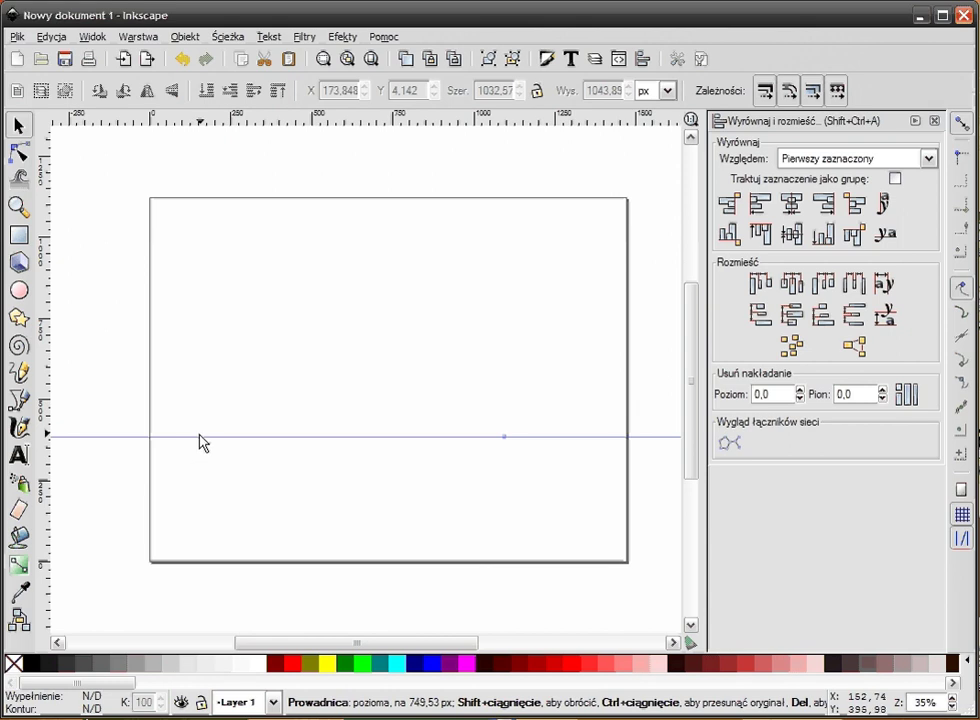
pyautogui.moveTo(200, 437); pyautogui.dragTo(214, 107)
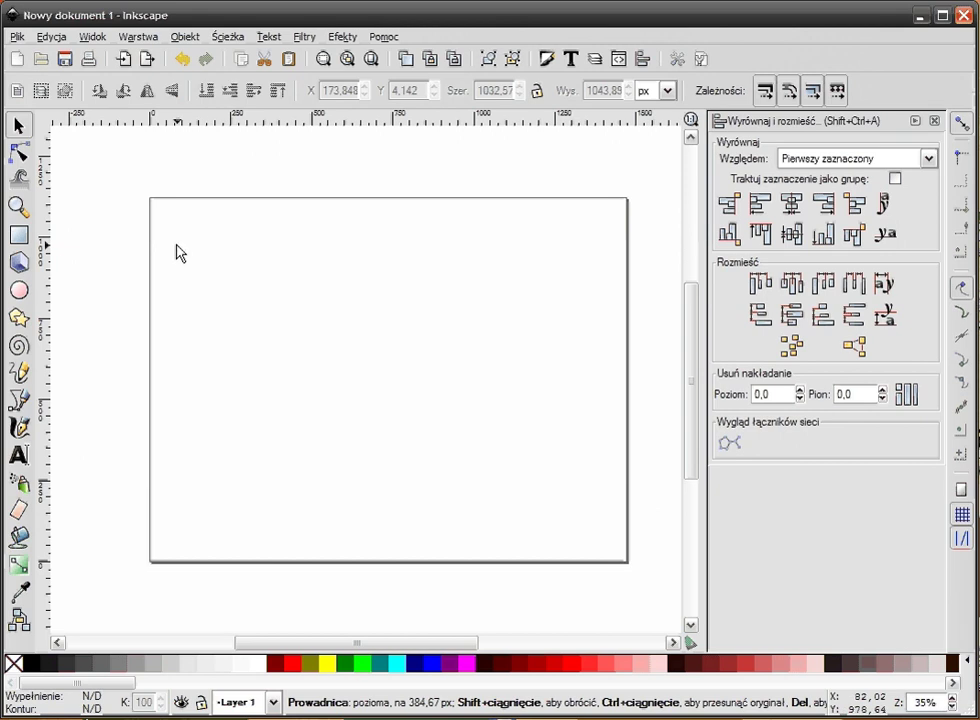
# Step: Draw a page-covering rectangle filled blue with no outline, and open Document Properties
pyautogui.click(18, 235)
pyautogui.moveTo(118, 159)
pyautogui.mouseDown()
pyautogui.moveTo(145, 196)
pyautogui.moveTo(666, 600)
pyautogui.mouseUp()
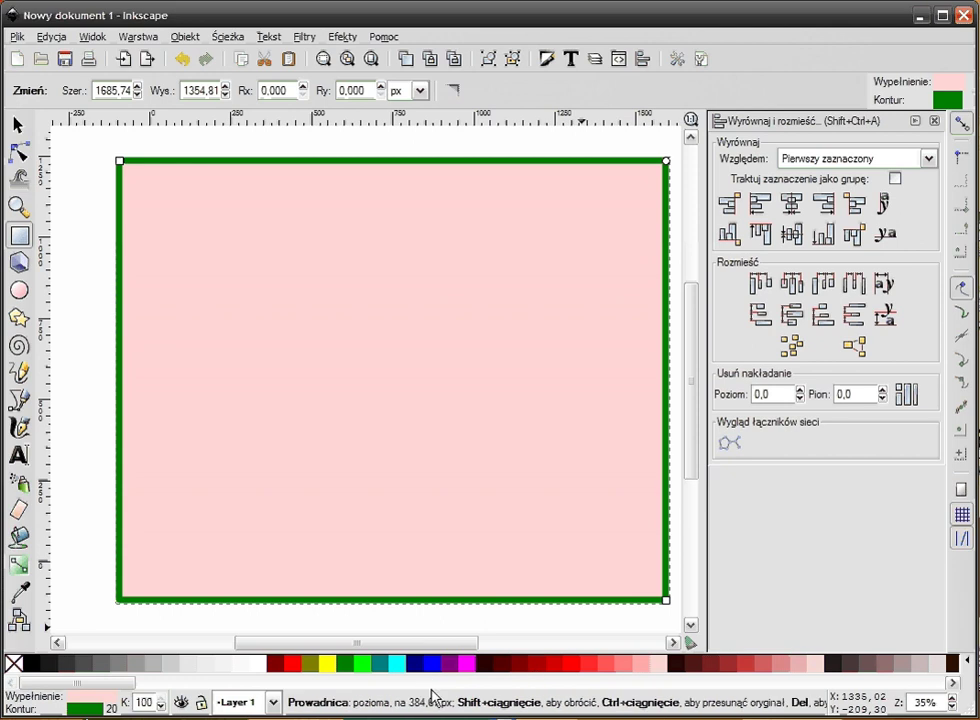
pyautogui.moveTo(100, 683)
pyautogui.mouseDown()
pyautogui.moveTo(670, 690)
pyautogui.moveTo(579, 690)
pyautogui.moveTo(619, 685)
pyautogui.mouseUp()
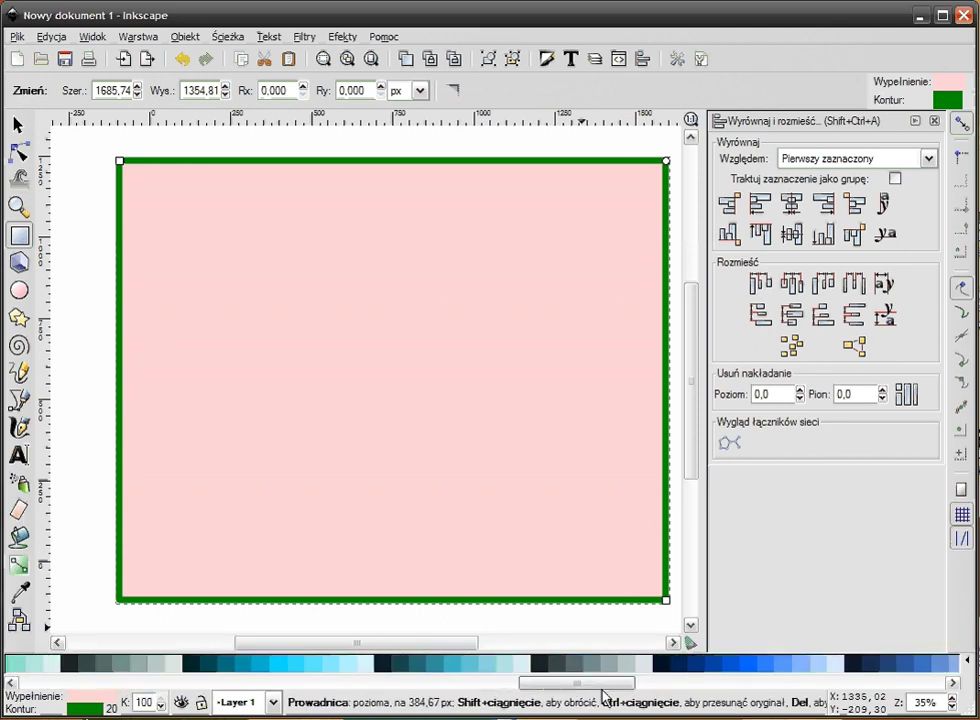
pyautogui.click(668, 669)
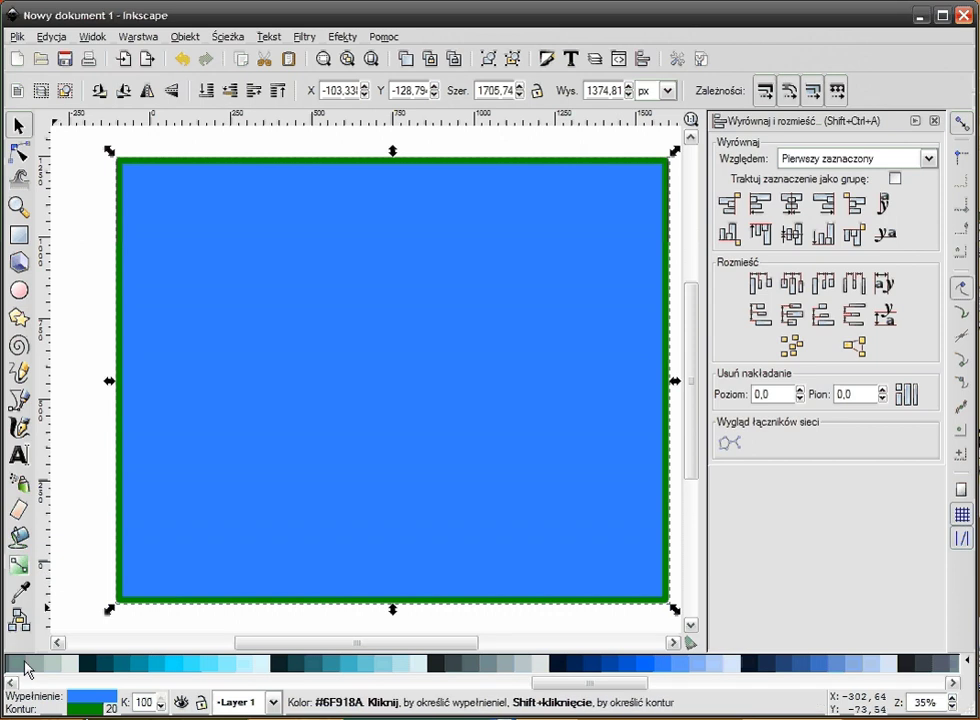
pyautogui.moveTo(603, 690); pyautogui.dragTo(78, 690)
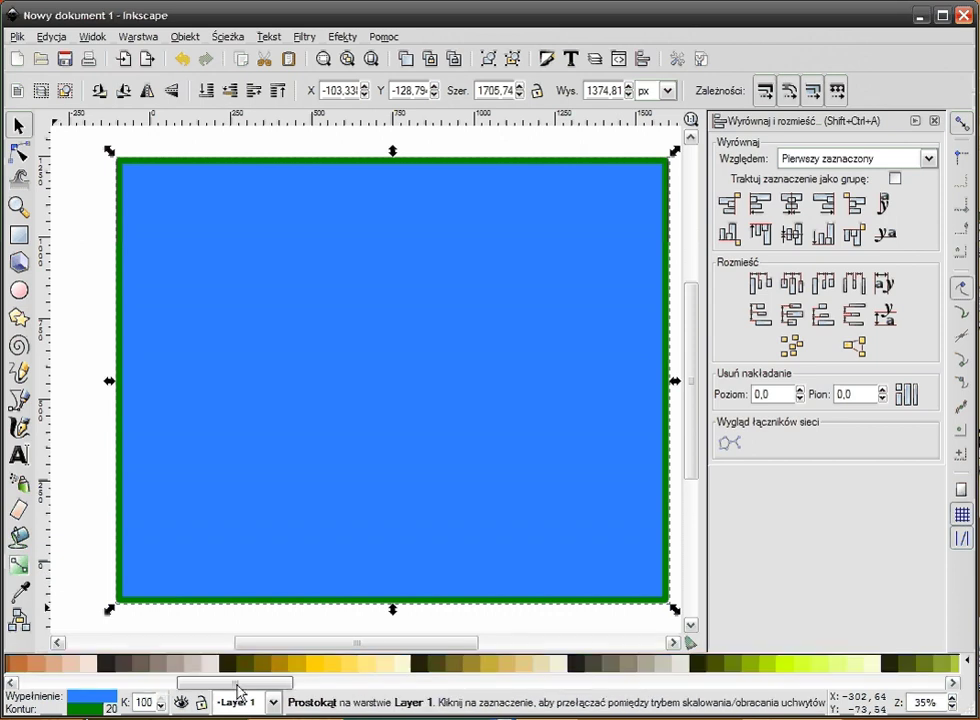
pyautogui.keyDown('shift'); pyautogui.click(14, 665); pyautogui.keyUp('shift')
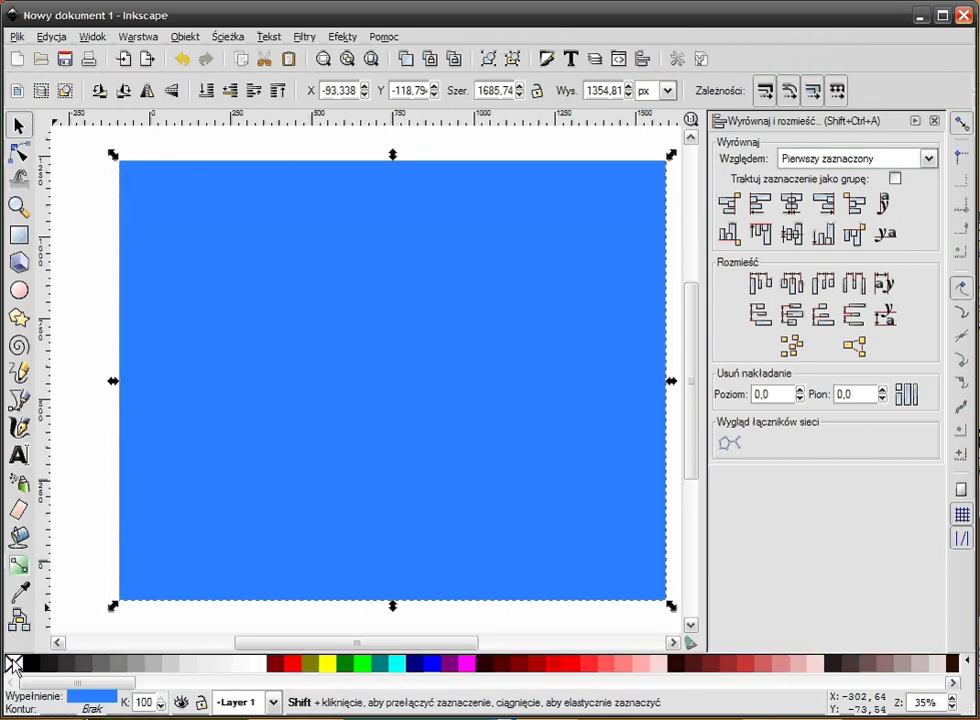
pyautogui.keyDown('shift'); pyautogui.click(322, 203); pyautogui.keyUp('shift')
pyautogui.click(335, 215)
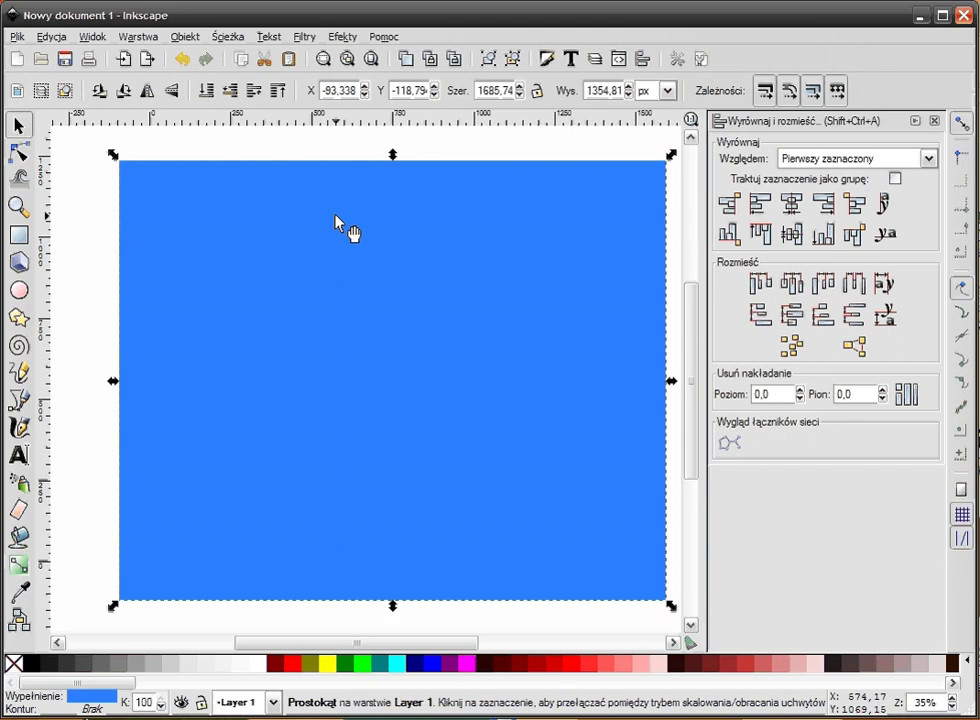
pyautogui.click(702, 60)
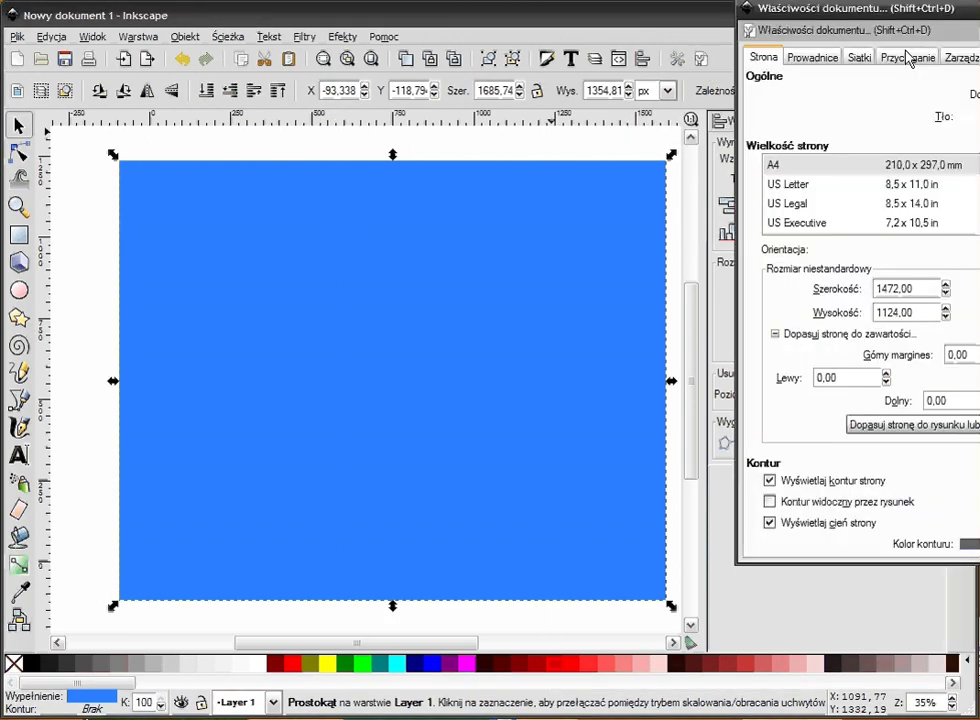
# Step: Tick 'Kontur widoczny przez rysunek' so the page border shows above the blue rectangle
pyautogui.moveTo(838, 7)
pyautogui.mouseDown()
pyautogui.moveTo(433, 101)
pyautogui.moveTo(374, 95)
pyautogui.moveTo(827, 14)
pyautogui.moveTo(834, 65)
pyautogui.mouseUp()
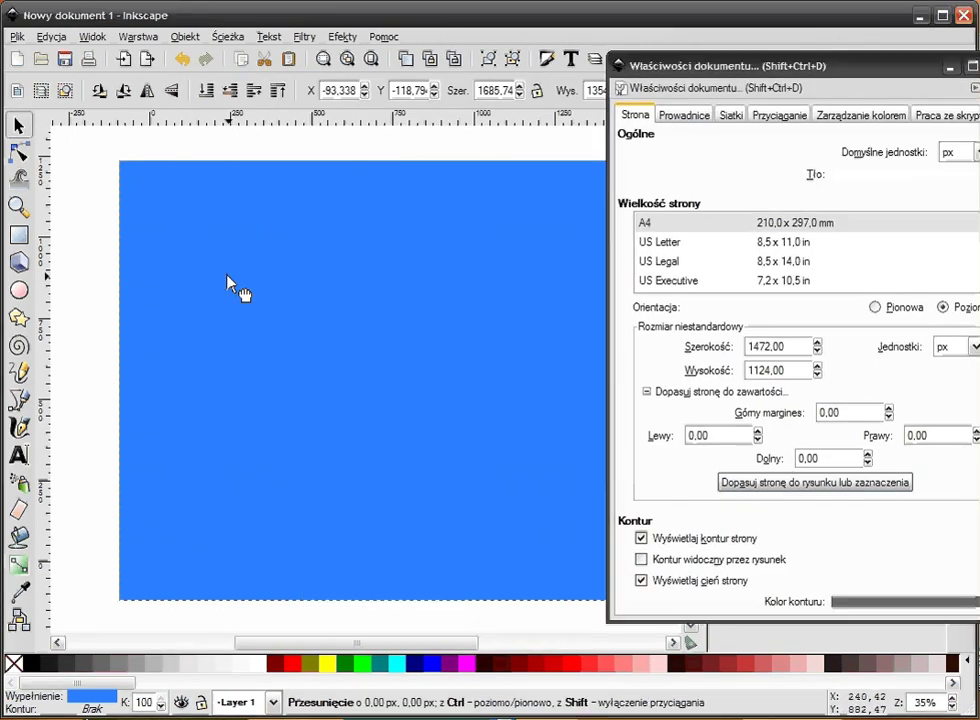
pyautogui.moveTo(261, 208); pyautogui.dragTo(349, 306)
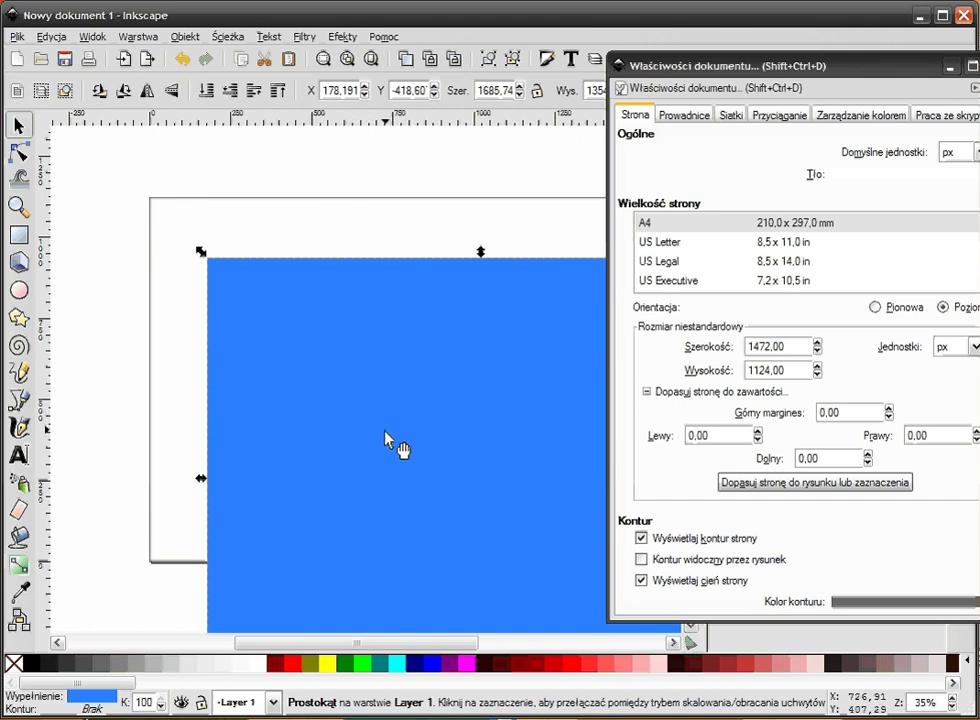
pyautogui.moveTo(385, 437); pyautogui.dragTo(294, 343)
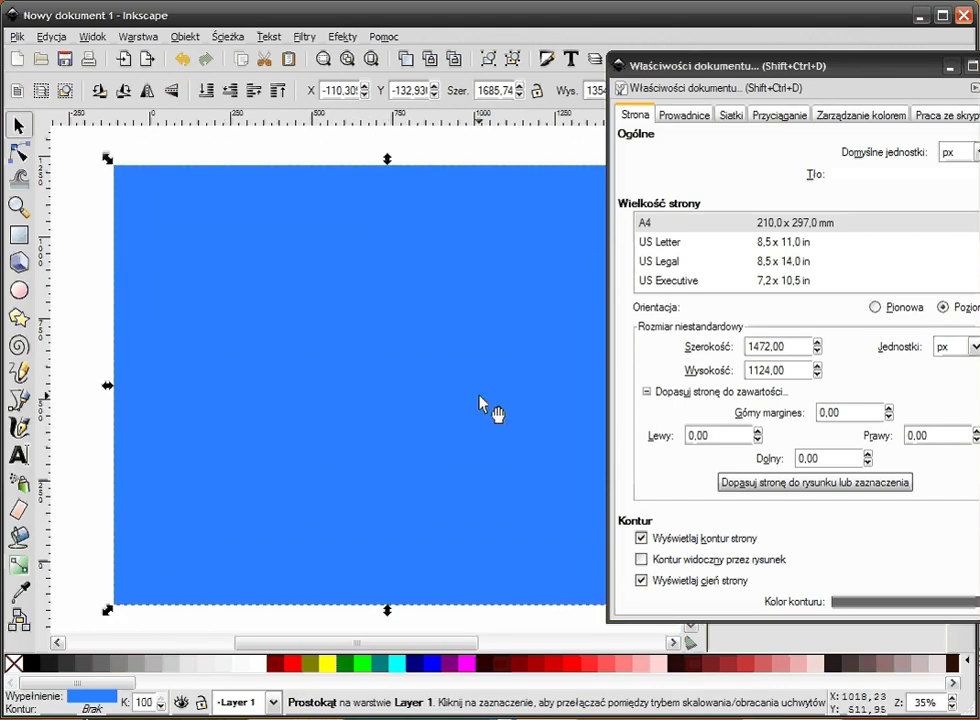
pyautogui.click(662, 560)
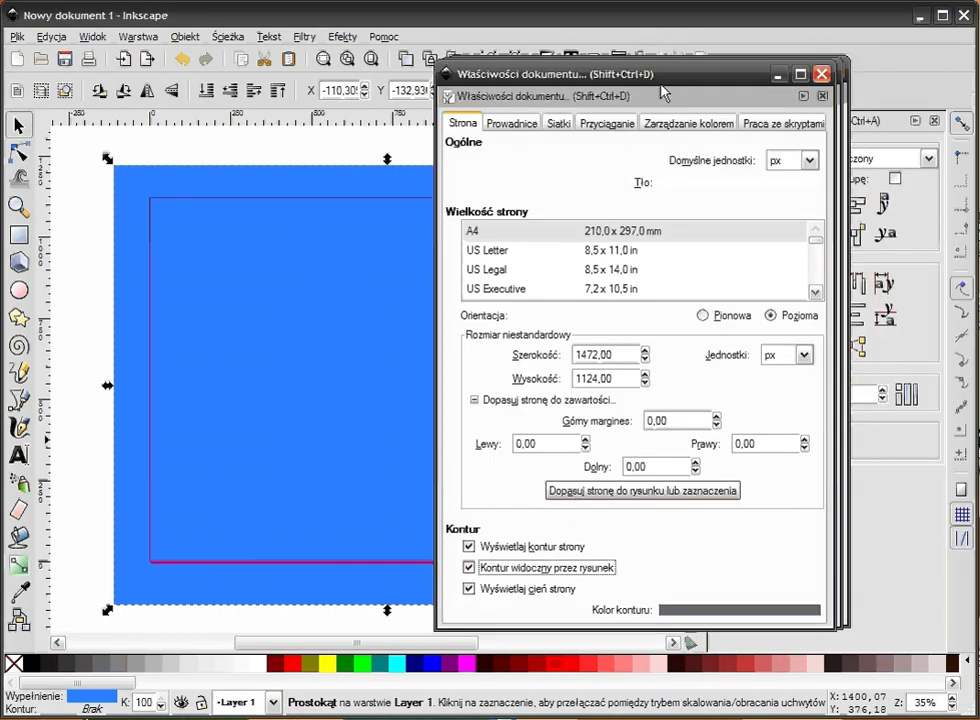
pyautogui.moveTo(838, 93); pyautogui.dragTo(673, 140)
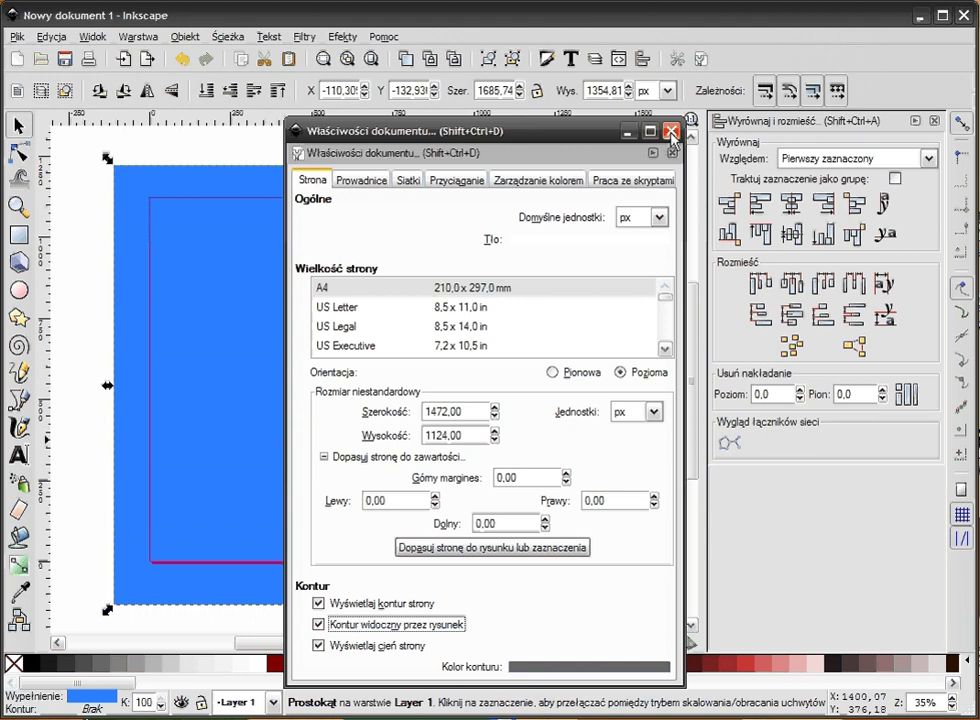
pyautogui.click(671, 131)
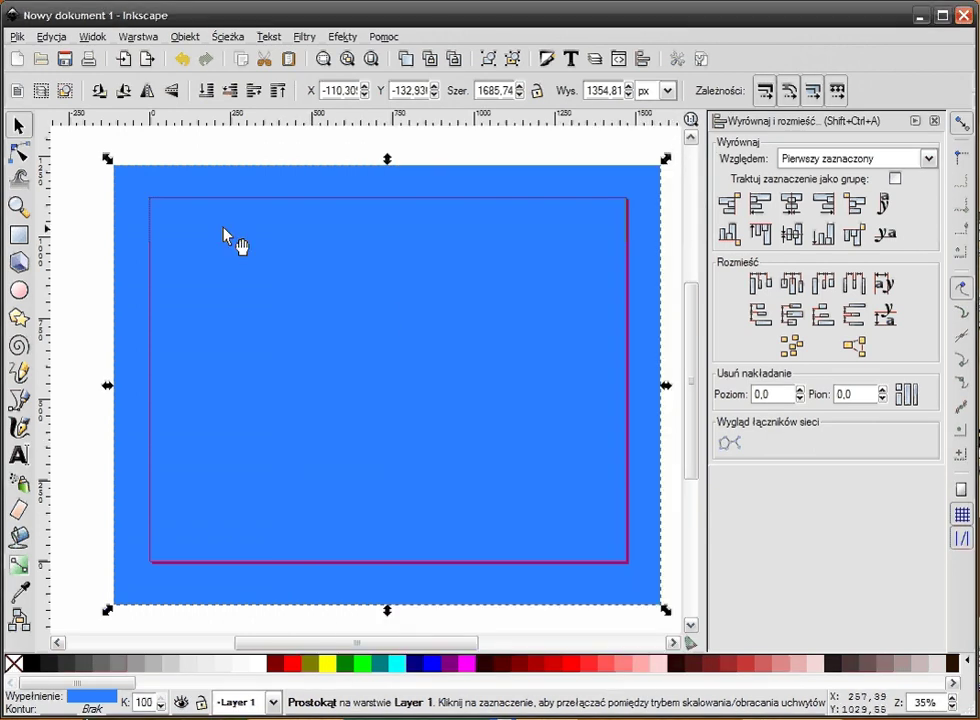
# Step: Zoom in and draw a small square near the page centre
pyautogui.click(475, 144)
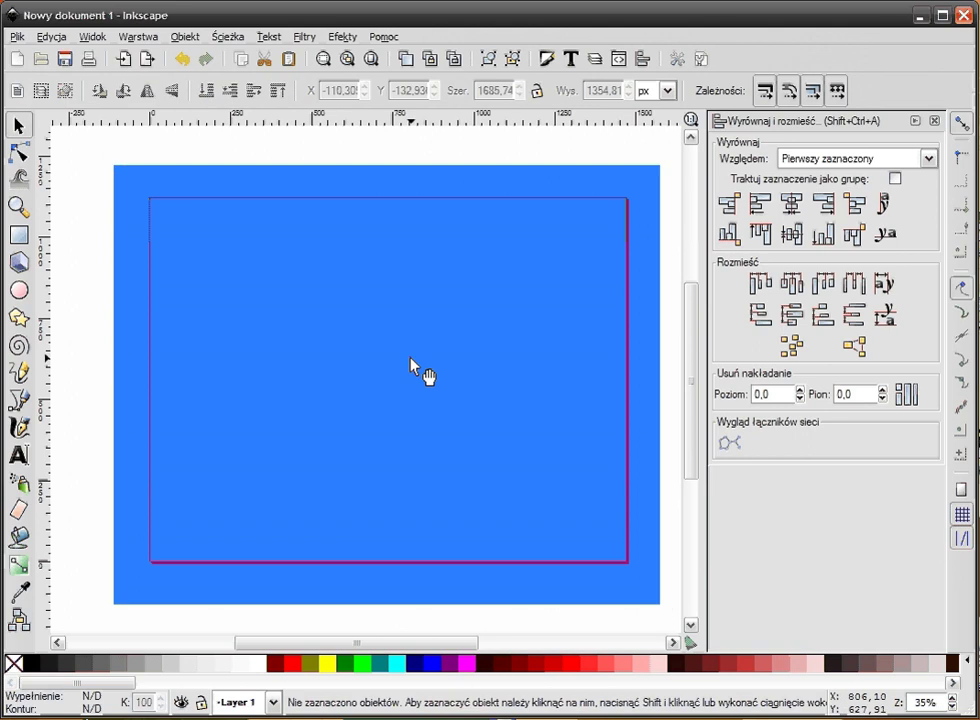
pyautogui.press('+')
pyautogui.press('+')
pyautogui.press('+')
pyautogui.press('+')
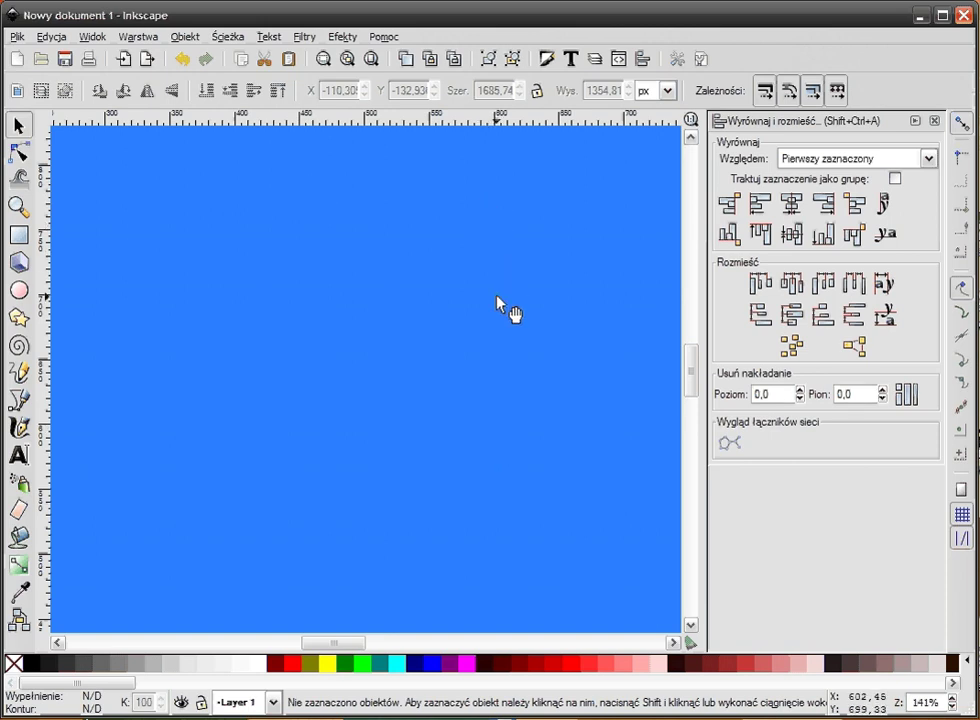
pyautogui.click(19, 234)
pyautogui.moveTo(353, 245); pyautogui.dragTo(487, 362)
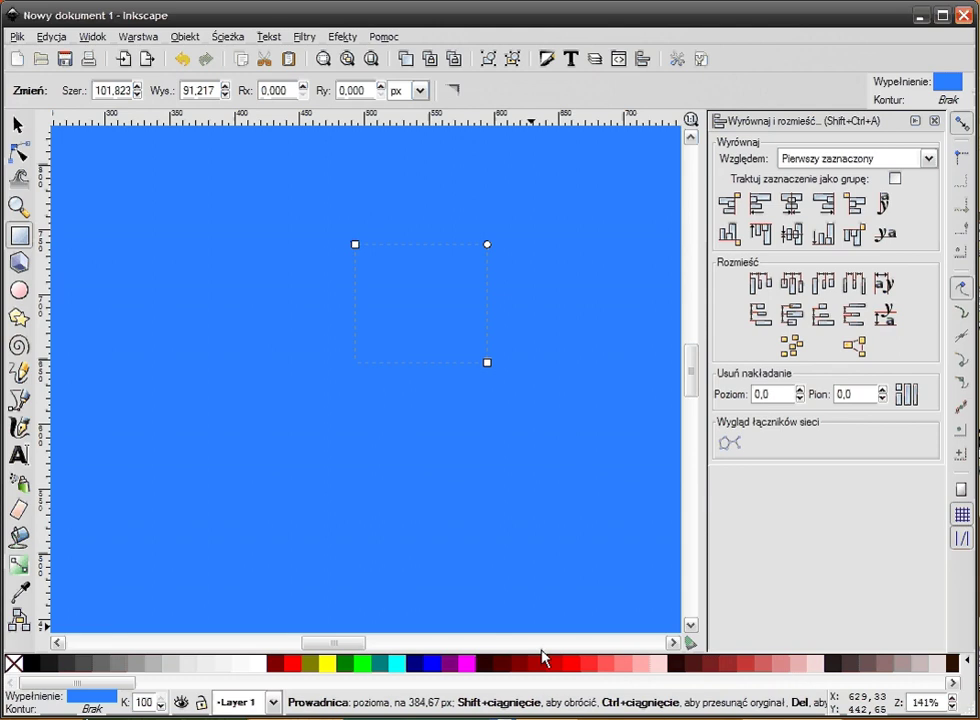
# Step: Lighten the square's fill to pale greyish-blue, close the dock panels, and reselect it
pyautogui.click(88, 697)
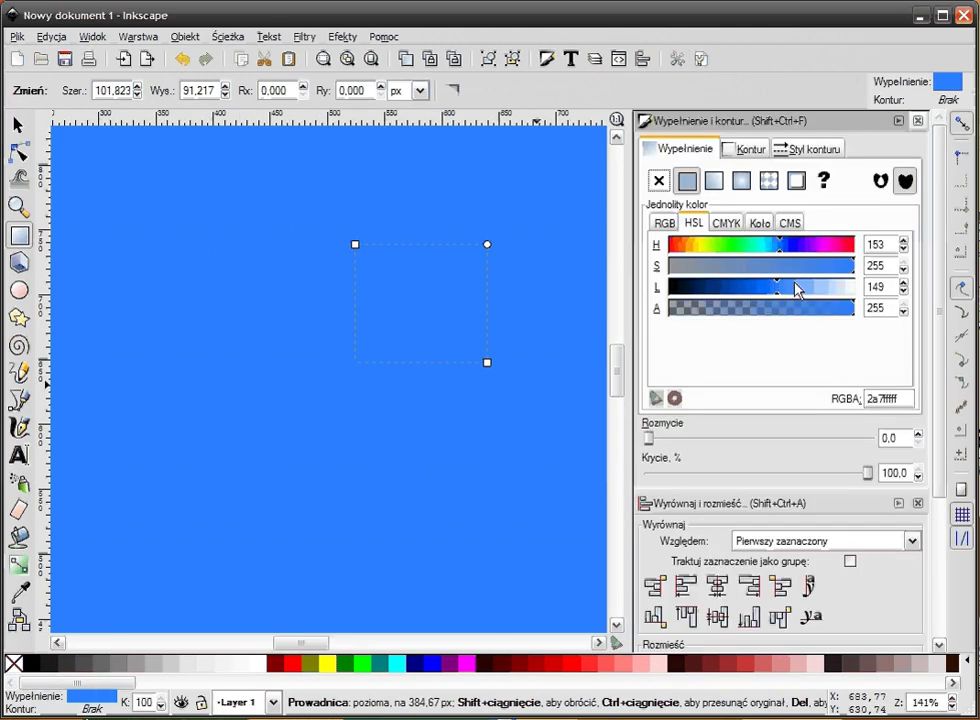
pyautogui.moveTo(797, 289); pyautogui.dragTo(803, 288)
pyautogui.click(742, 265)
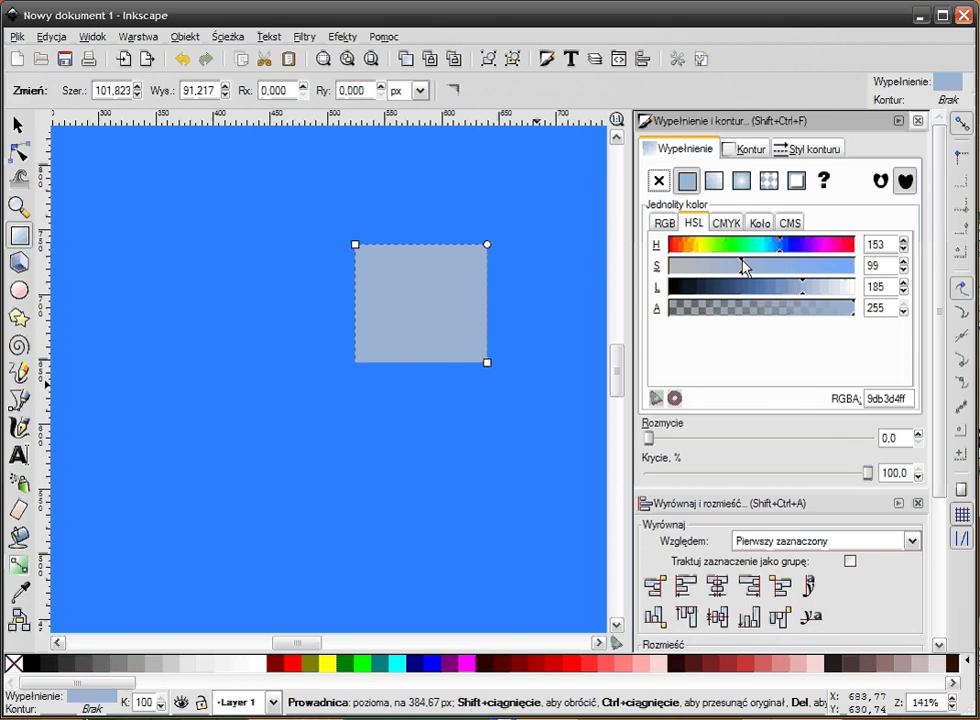
pyautogui.click(917, 120)
pyautogui.click(917, 120)
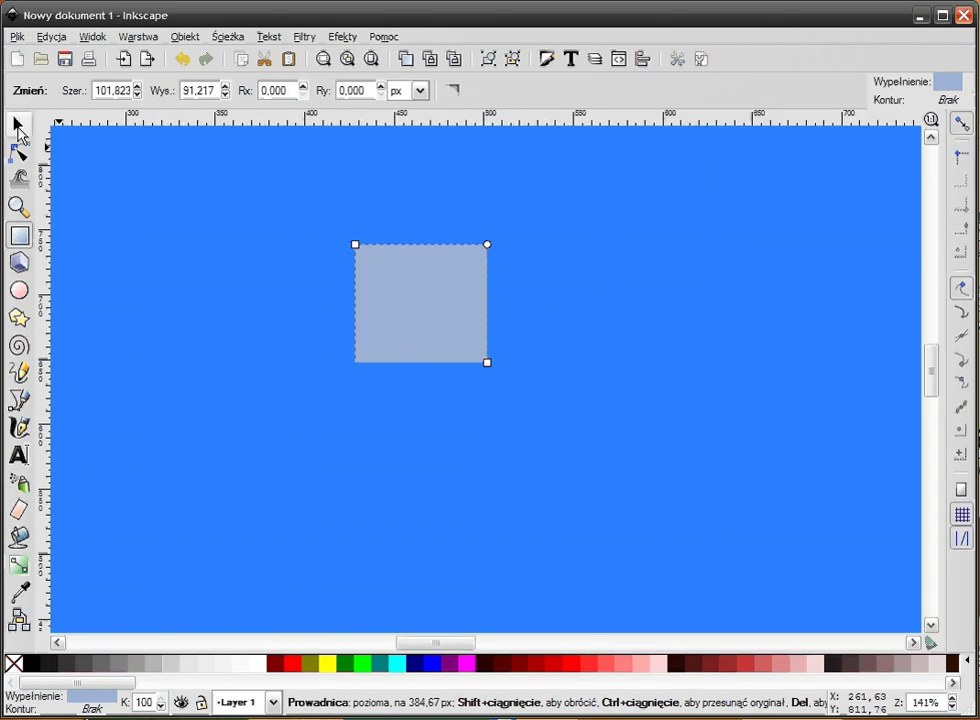
pyautogui.click(18, 125)
pyautogui.click(470, 300)
pyautogui.click(530, 392)
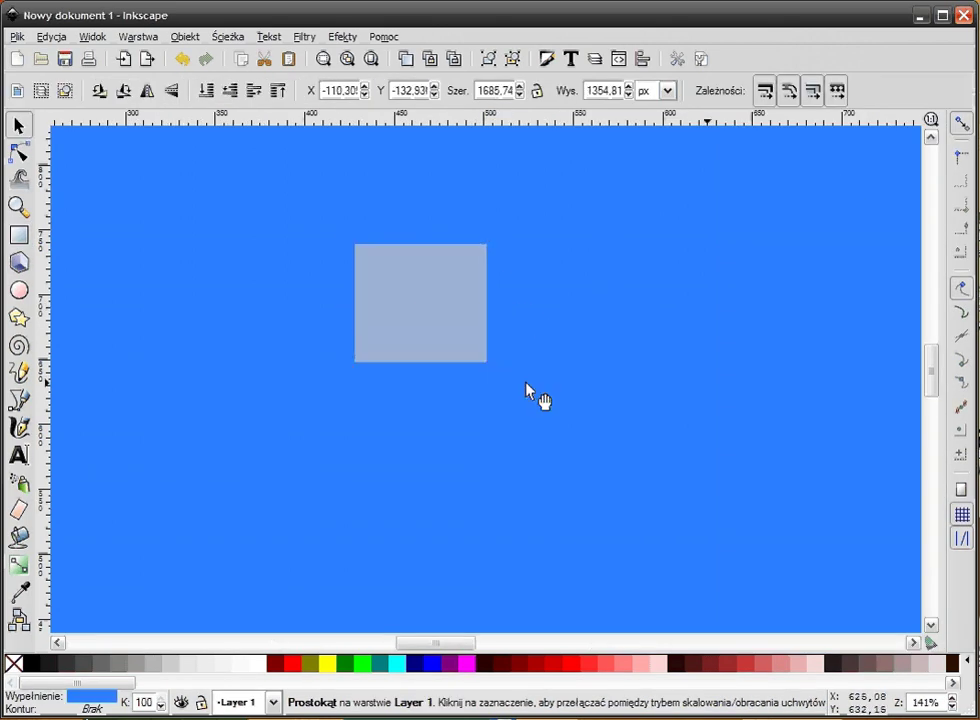
pyautogui.click(455, 340)
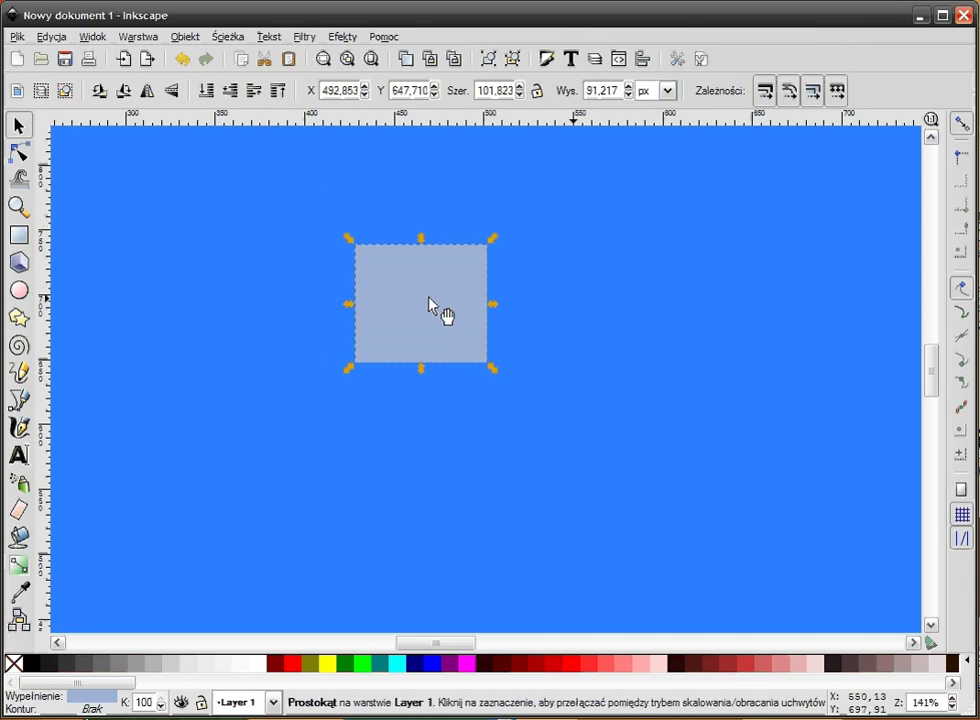
# Step: Duplicate the squares and stagger the lower pair below the top two
pyautogui.moveTo(430, 305)
pyautogui.mouseDown()
pyautogui.moveTo(529, 282)
pyautogui.moveTo(330, 290)
pyautogui.moveTo(556, 466)
pyautogui.moveTo(366, 472)
pyautogui.moveTo(407, 455)
pyautogui.mouseUp()
pyautogui.hotkey('ctrl', 'd')
pyautogui.hotkey('ctrl', 'd')
pyautogui.hotkey('ctrl', 'd')
pyautogui.moveTo(560, 463)
pyautogui.mouseDown()
pyautogui.moveTo(698, 475)
pyautogui.moveTo(715, 455)
pyautogui.mouseUp()
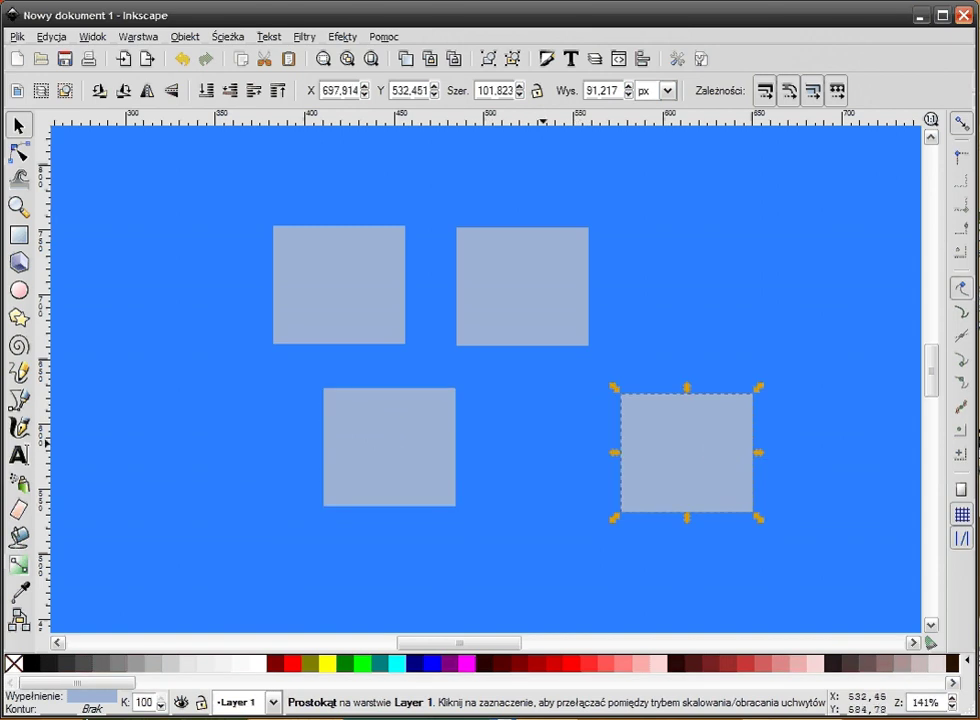
pyautogui.moveTo(422, 457); pyautogui.dragTo(466, 456)
pyautogui.moveTo(694, 448)
pyautogui.mouseDown()
pyautogui.moveTo(620, 490)
pyautogui.moveTo(640, 497)
pyautogui.mouseUp()
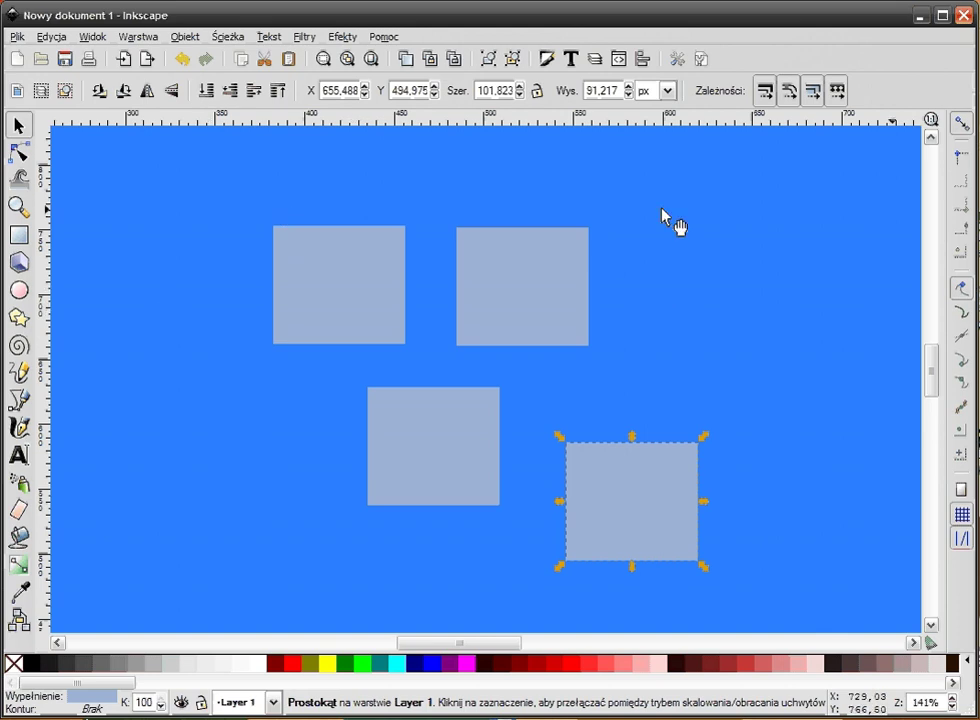
# Step: Select the two top squares, then the large blue background rectangle
pyautogui.click(520, 250)
pyautogui.click(345, 297)
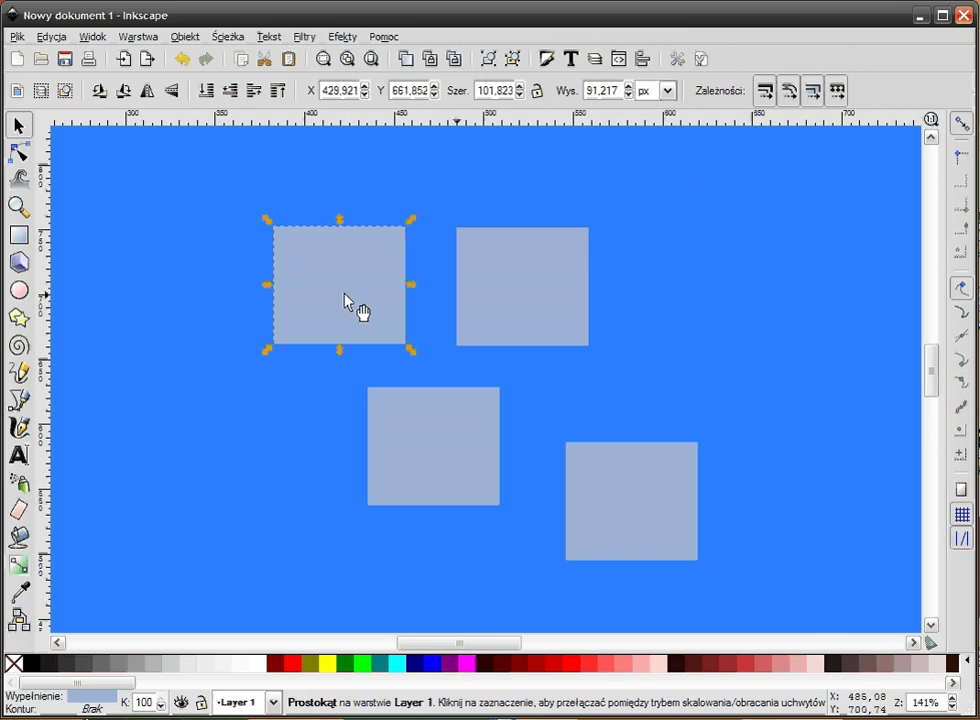
pyautogui.keyDown('shift'); pyautogui.click(540, 260); pyautogui.keyUp('shift')
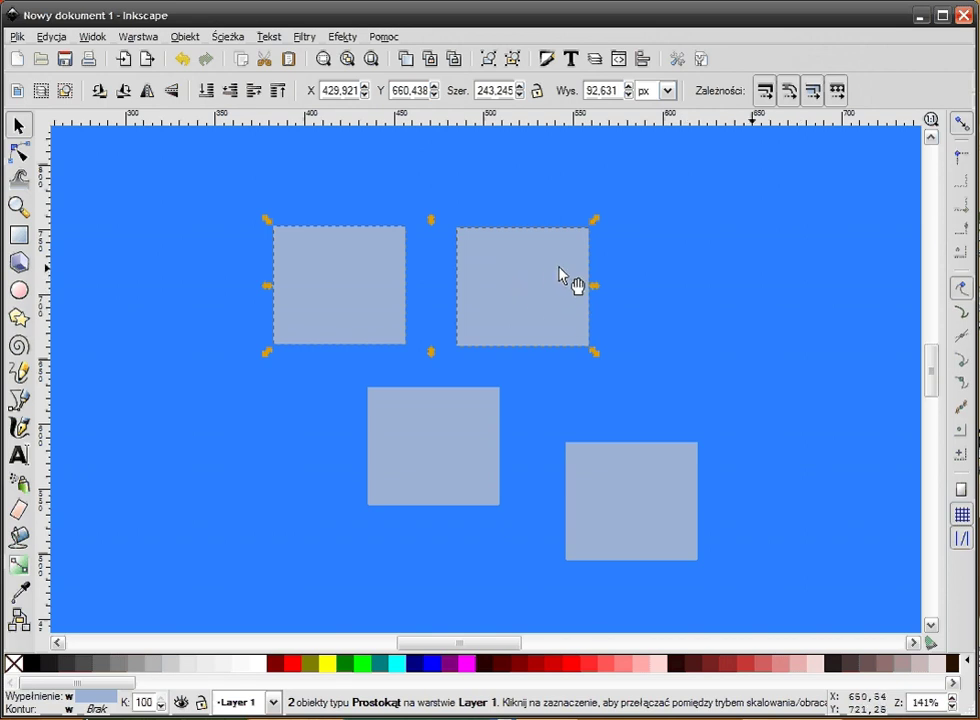
pyautogui.click(670, 288)
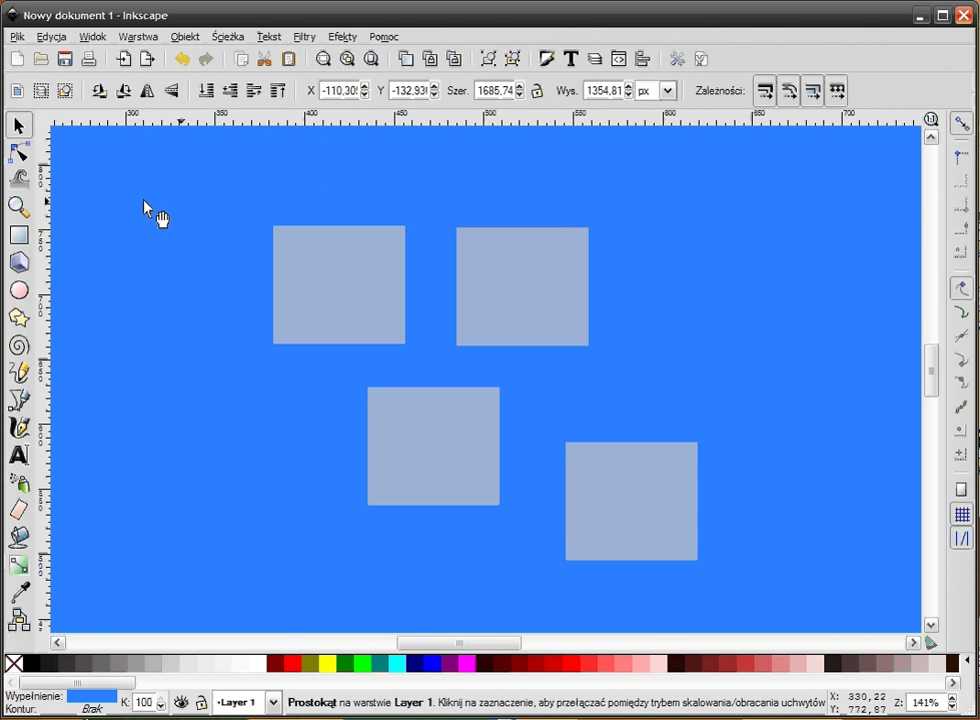
# Step: Try shifting the blue background rectangle, undoing the moves with Ctrl+Z
pyautogui.moveTo(94, 161); pyautogui.dragTo(783, 479)
pyautogui.hotkey('ctrl', 'z')
pyautogui.moveTo(519, 387); pyautogui.dragTo(827, 461)
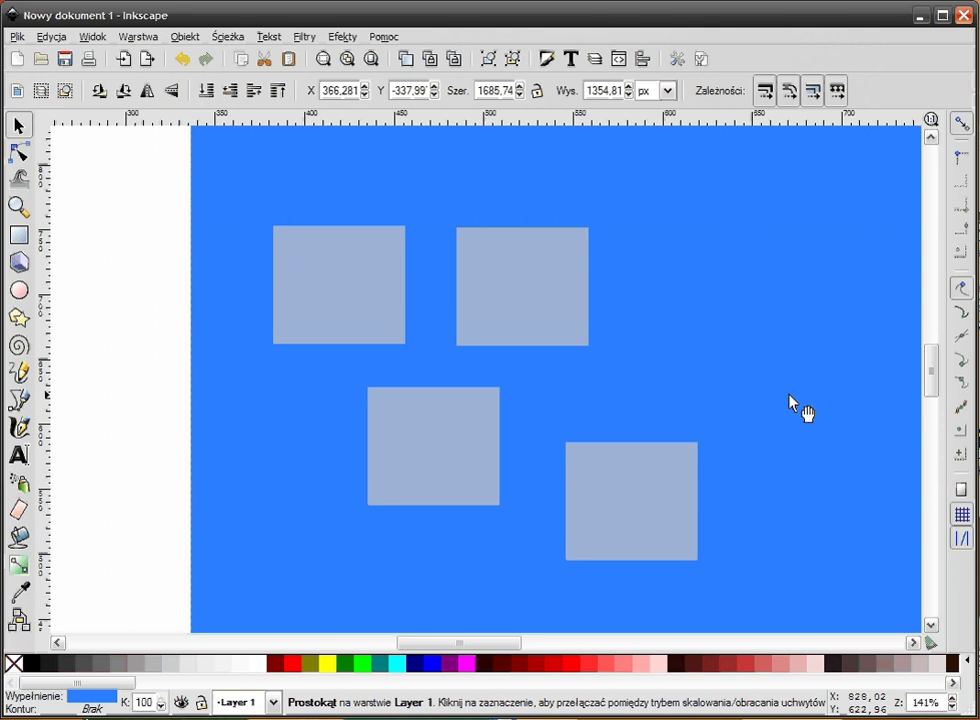
pyautogui.hotkey('ctrl', 'z')
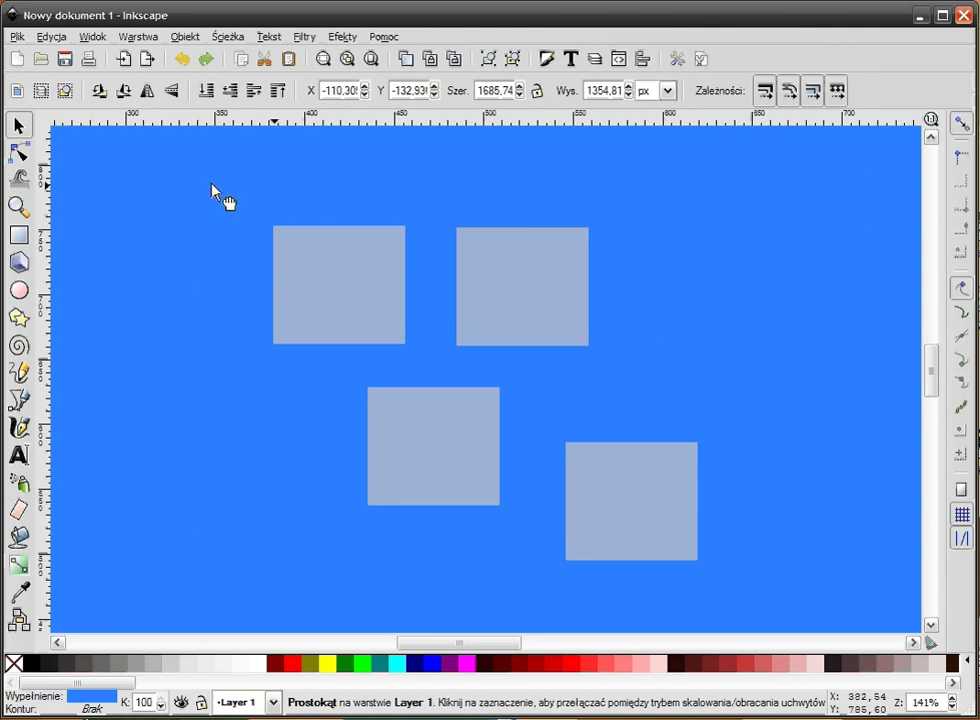
pyautogui.moveTo(212, 190)
pyautogui.mouseDown()
pyautogui.moveTo(634, 474)
pyautogui.moveTo(715, 455)
pyautogui.moveTo(656, 398)
pyautogui.mouseUp()
# Step: Zoom out and delete the stray diagonal guide line
pyautogui.keyDown('ctrl'); pyautogui.scroll(-4, 556, 408); pyautogui.keyUp('ctrl')
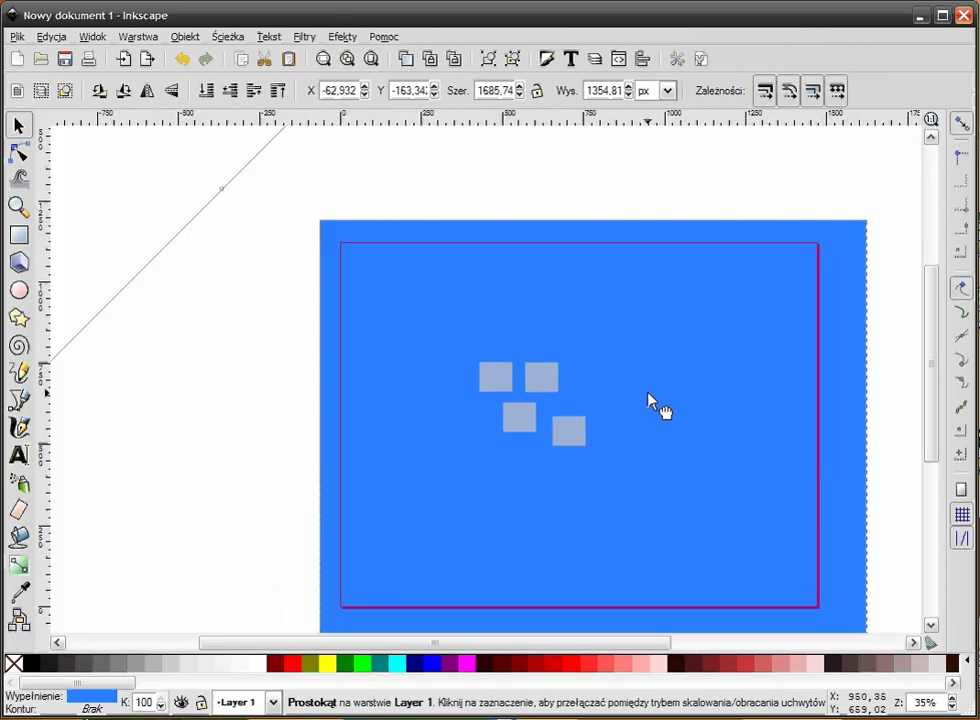
pyautogui.press('Escape')
pyautogui.moveTo(667, 328); pyautogui.dragTo(657, 323)
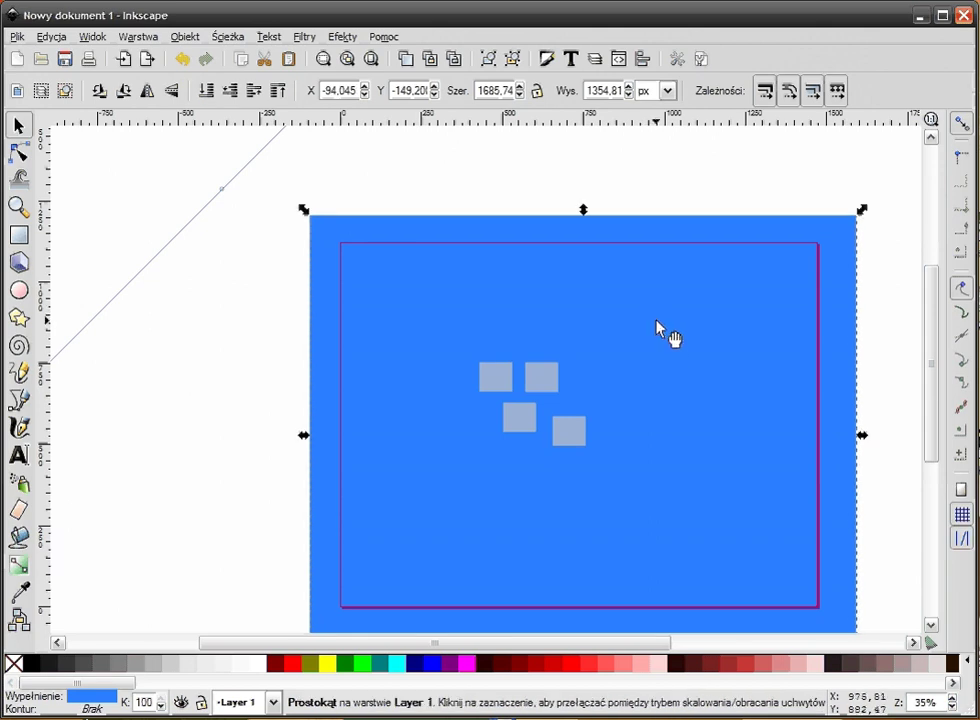
pyautogui.press('Delete')
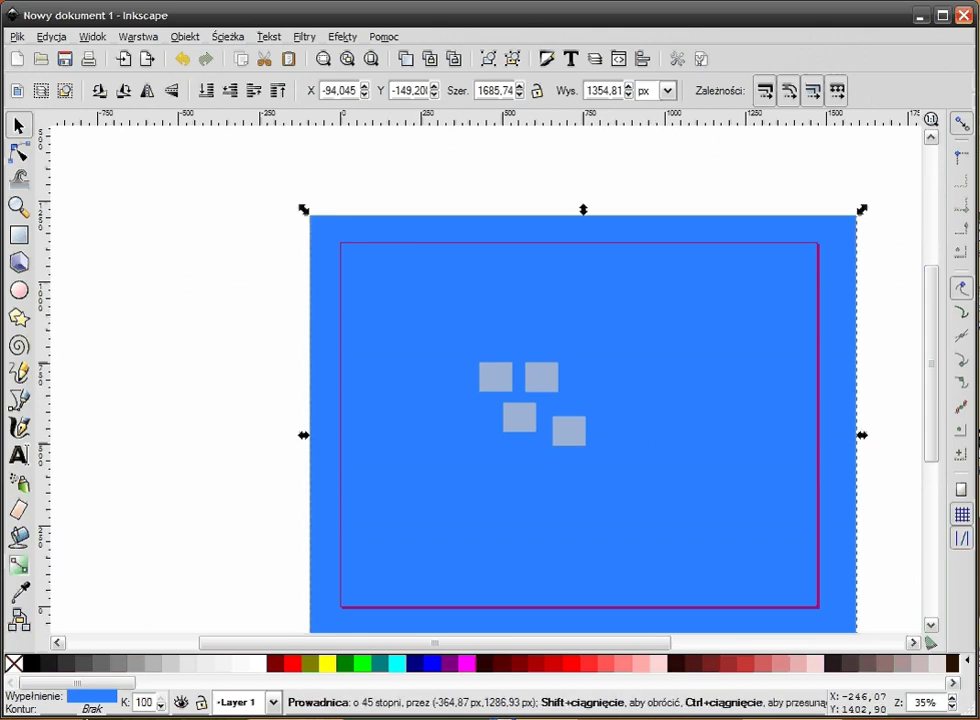
pyautogui.moveTo(748, 394); pyautogui.dragTo(564, 306)
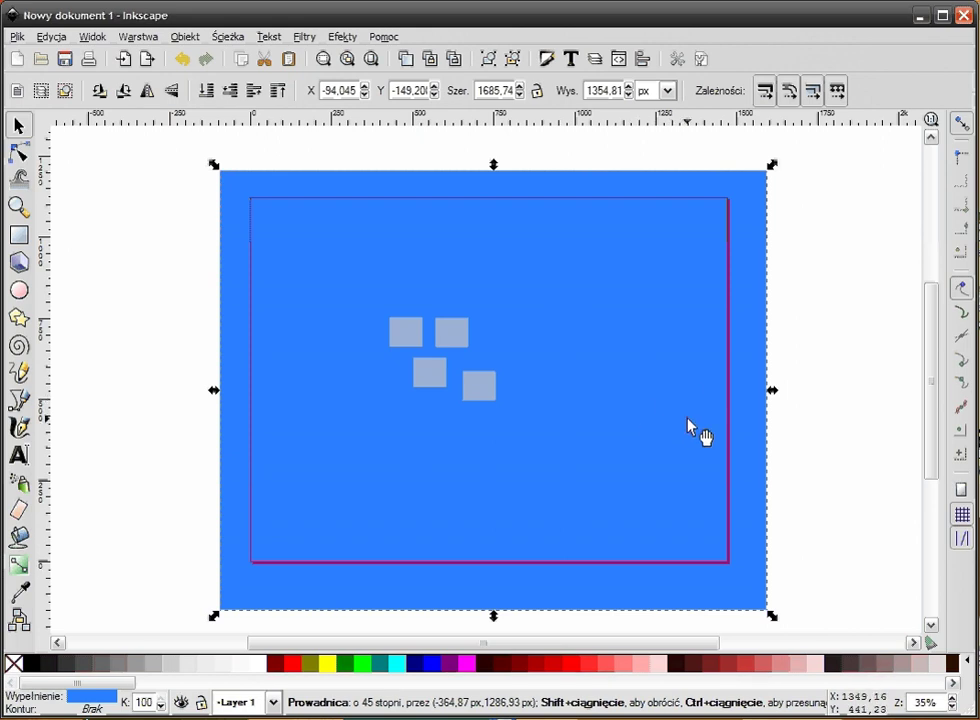
# Step: Undo another background move and reselect the blue background rectangle
pyautogui.click(844, 365)
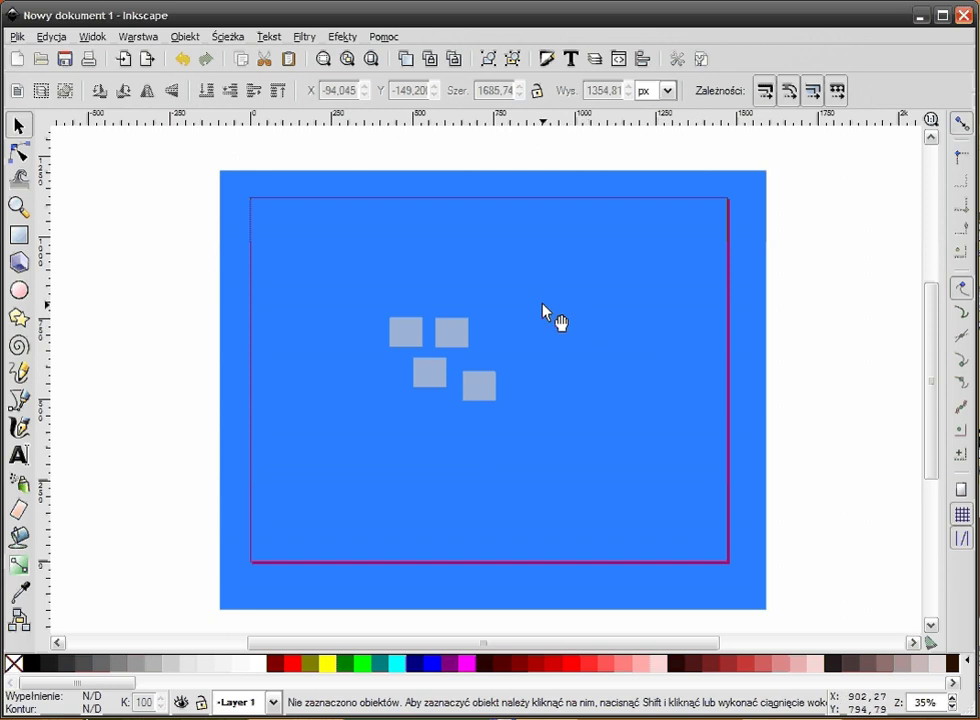
pyautogui.moveTo(545, 310); pyautogui.dragTo(376, 412)
pyautogui.hotkey('ctrl', 'z')
pyautogui.keyDown('ctrl'); pyautogui.scroll(2, 415, 361); pyautogui.keyUp('ctrl')
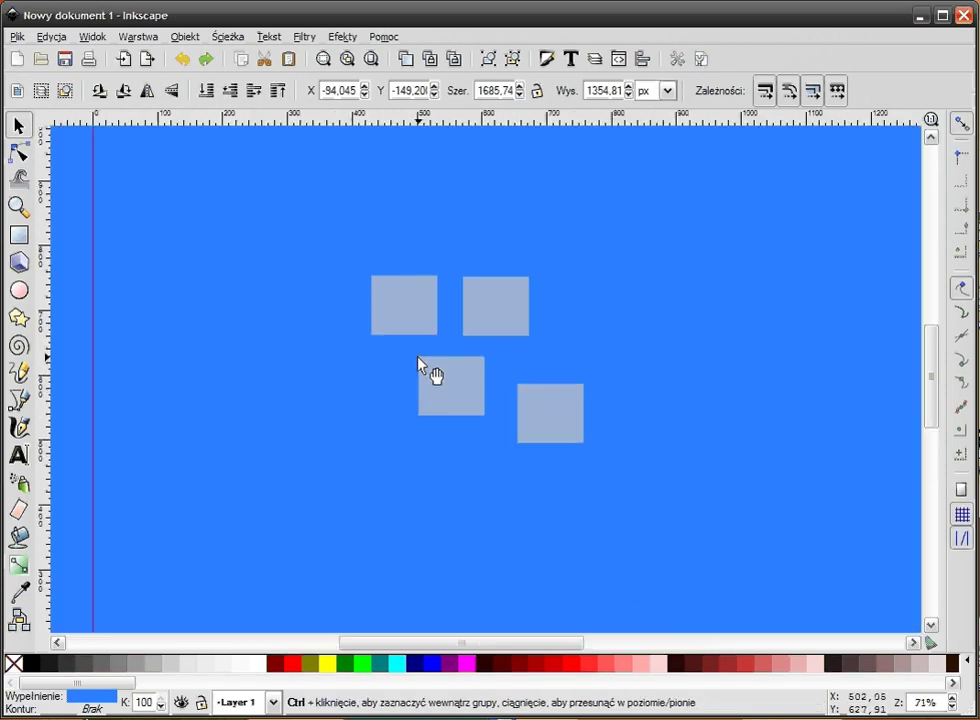
pyautogui.keyDown('ctrl'); pyautogui.scroll(-2, 440, 358); pyautogui.keyUp('ctrl')
pyautogui.click(798, 387)
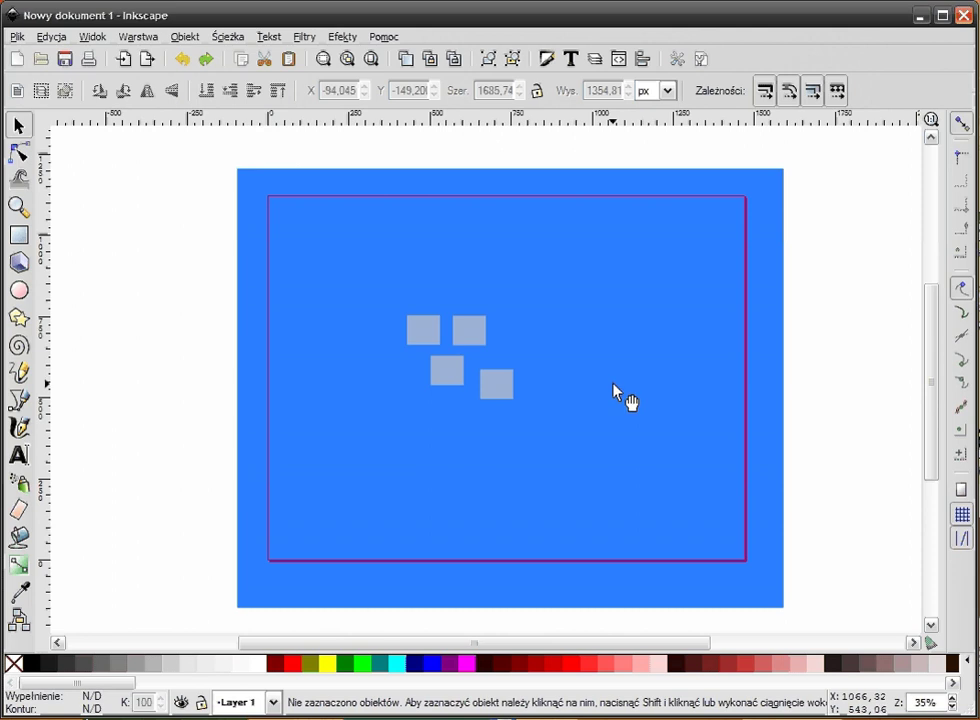
pyautogui.scroll(2, 600, 370)
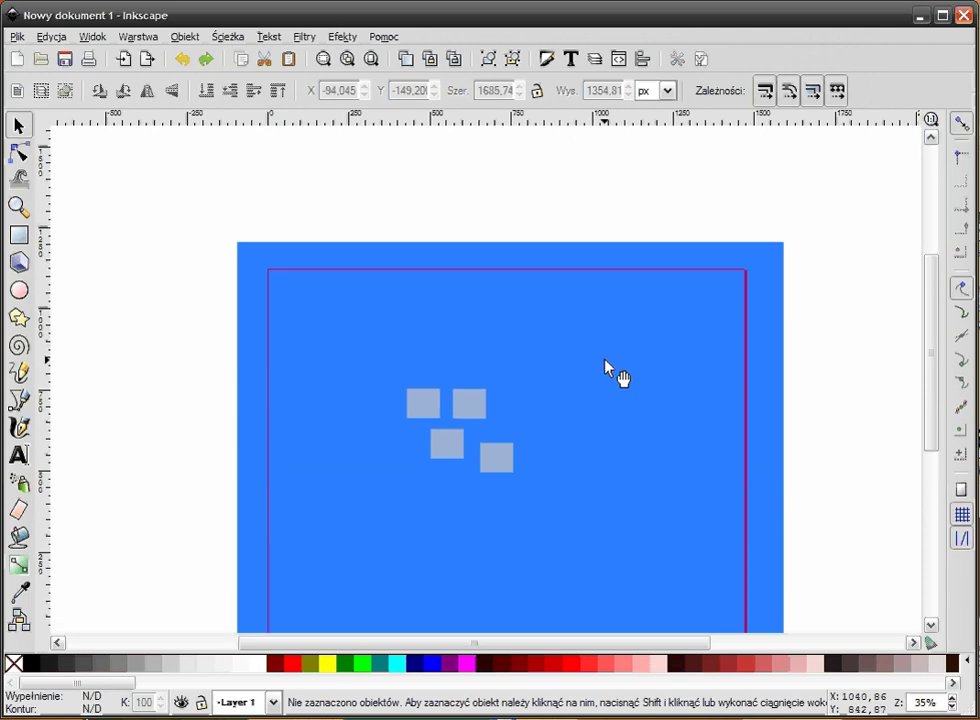
pyautogui.scroll(-2, 607, 372)
pyautogui.click(604, 366)
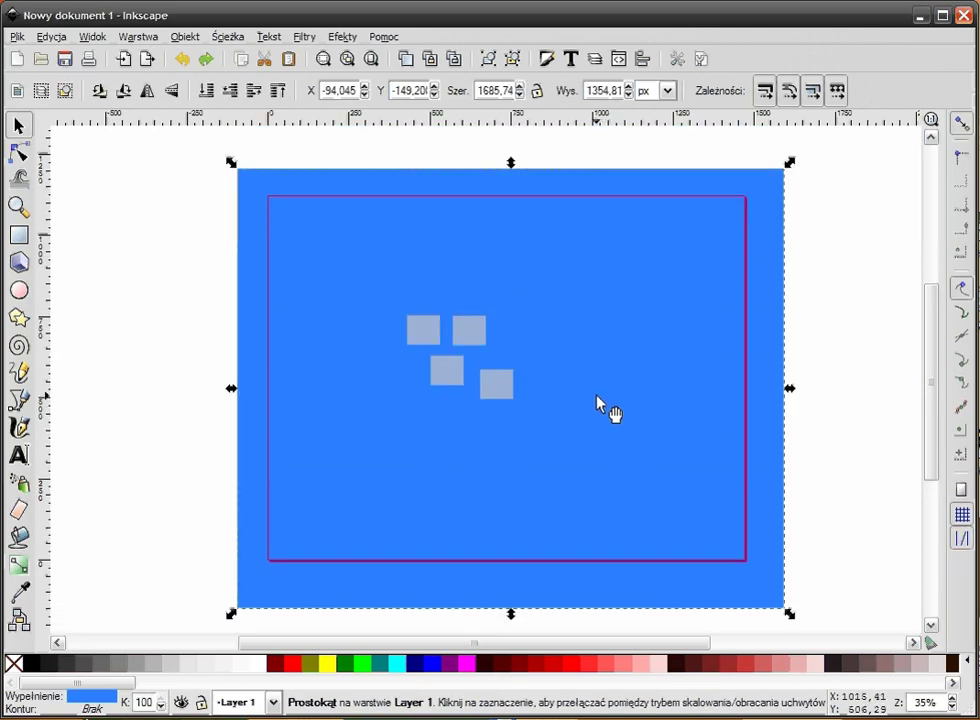
# Step: Tick Locked (Zablokowany) in Object Properties for the blue background rectangle rect3942
pyautogui.rightClick(602, 388)
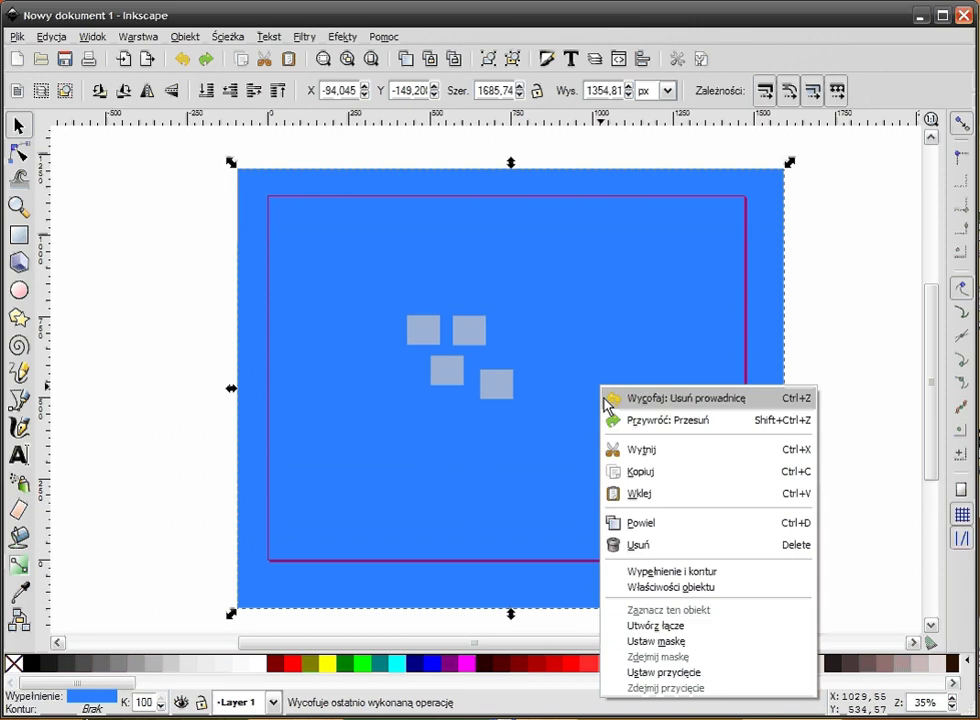
pyautogui.click(680, 587)
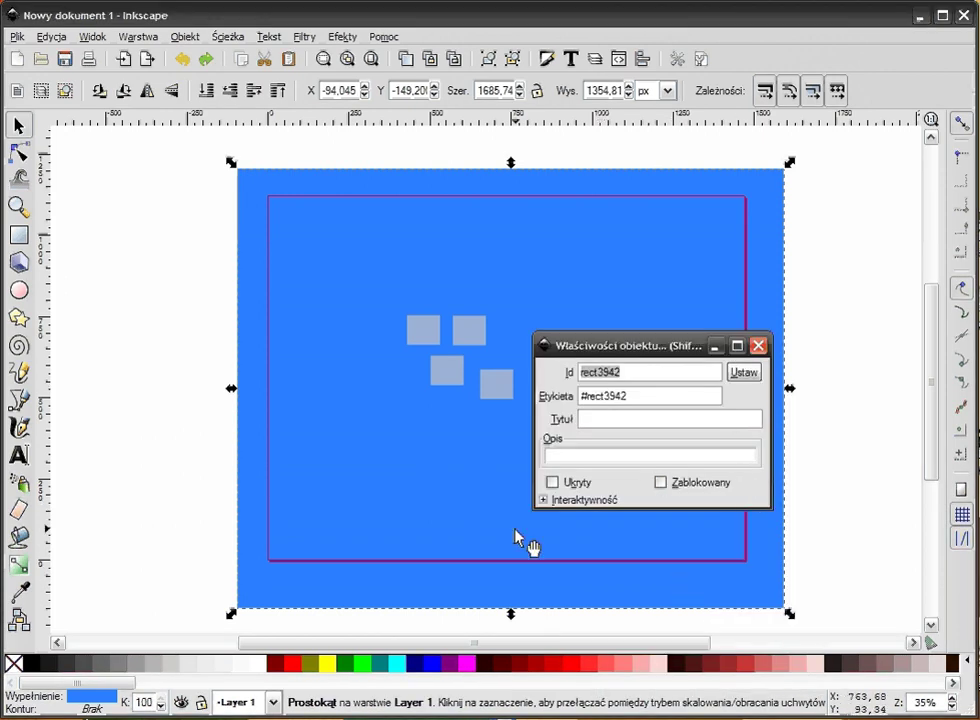
pyautogui.click(660, 483)
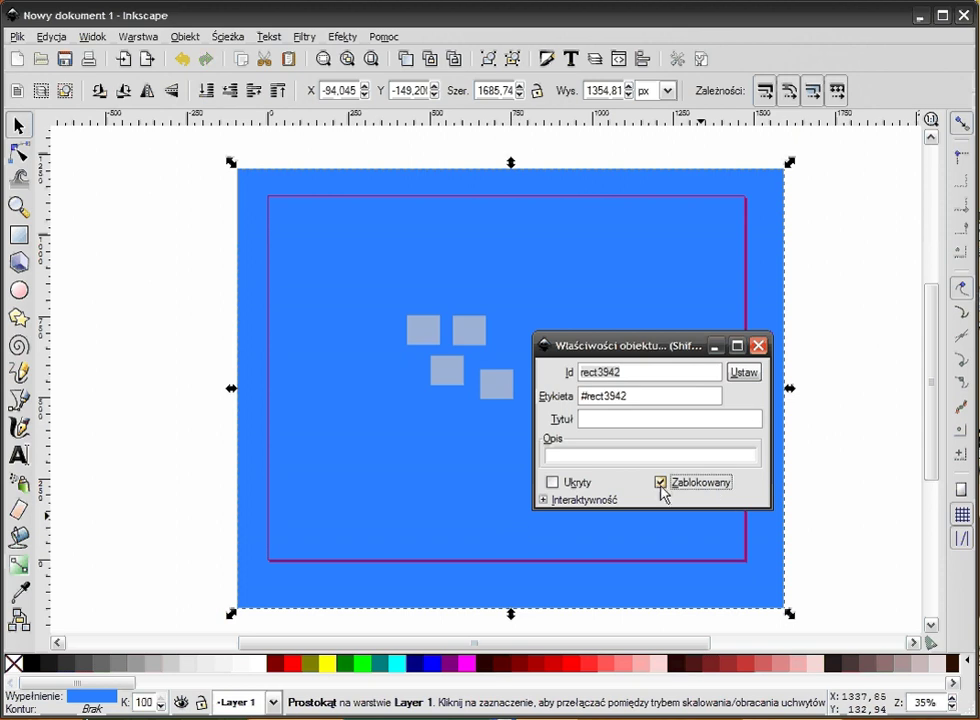
pyautogui.click(758, 346)
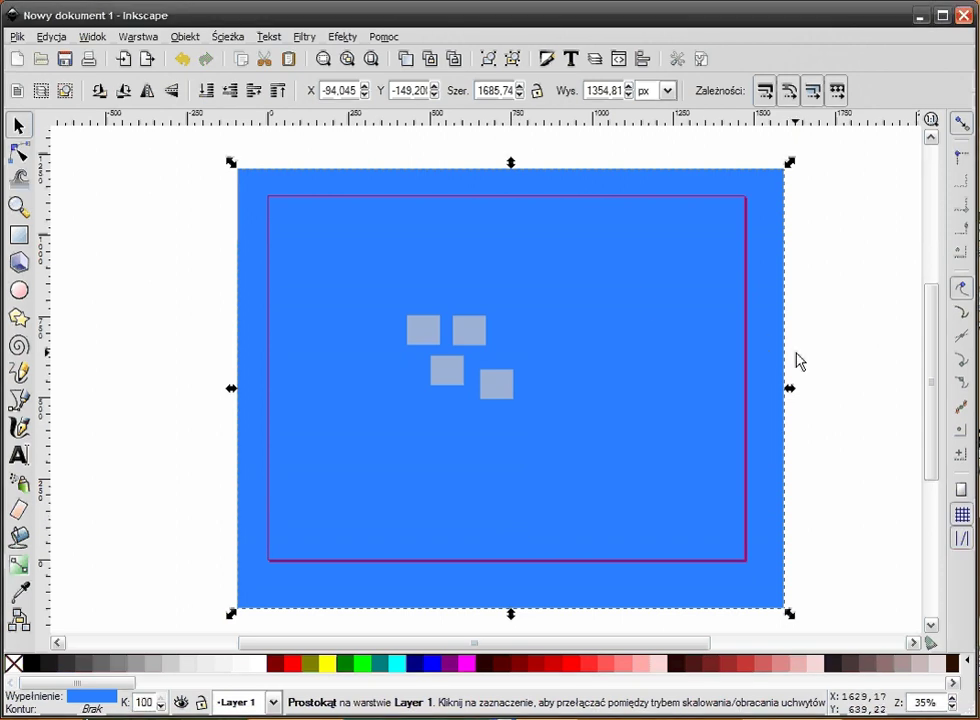
pyautogui.click(641, 300)
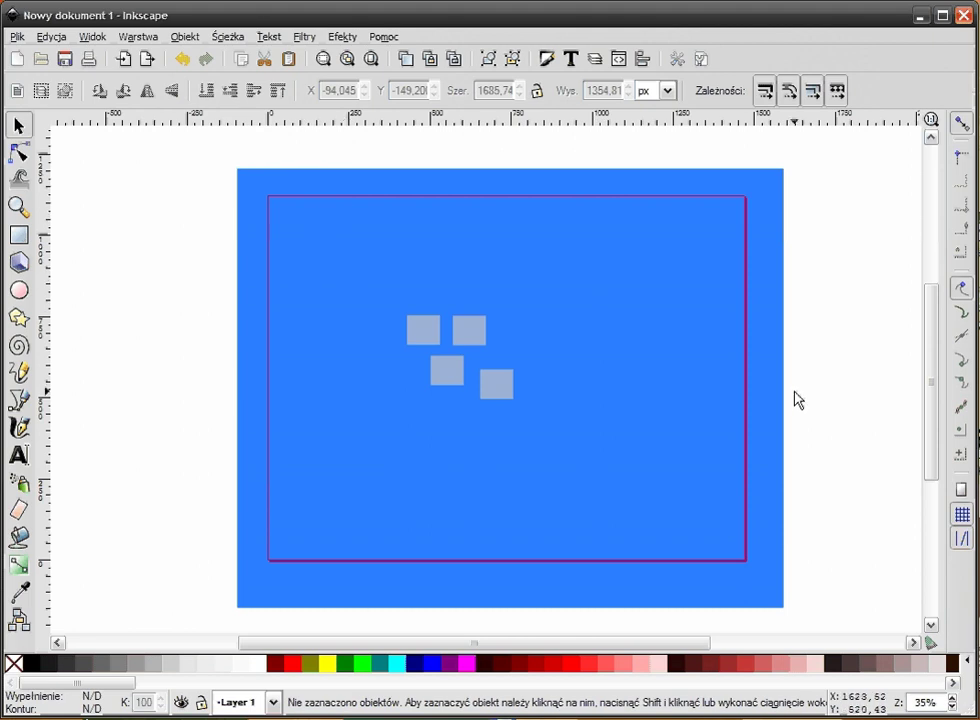
# Step: Test the lock by box-selecting the four squares and right-clicking the locked background
pyautogui.moveTo(592, 243)
pyautogui.mouseDown()
pyautogui.moveTo(420, 387)
pyautogui.moveTo(363, 374)
pyautogui.mouseUp()
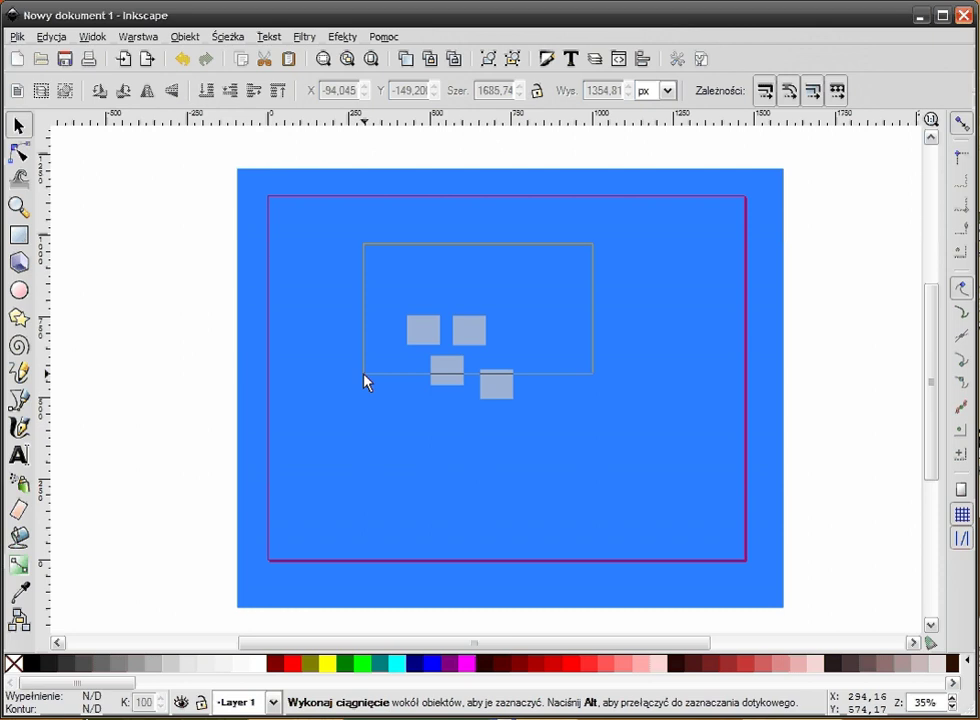
pyautogui.moveTo(363, 375); pyautogui.dragTo(363, 383)
pyautogui.click(556, 365)
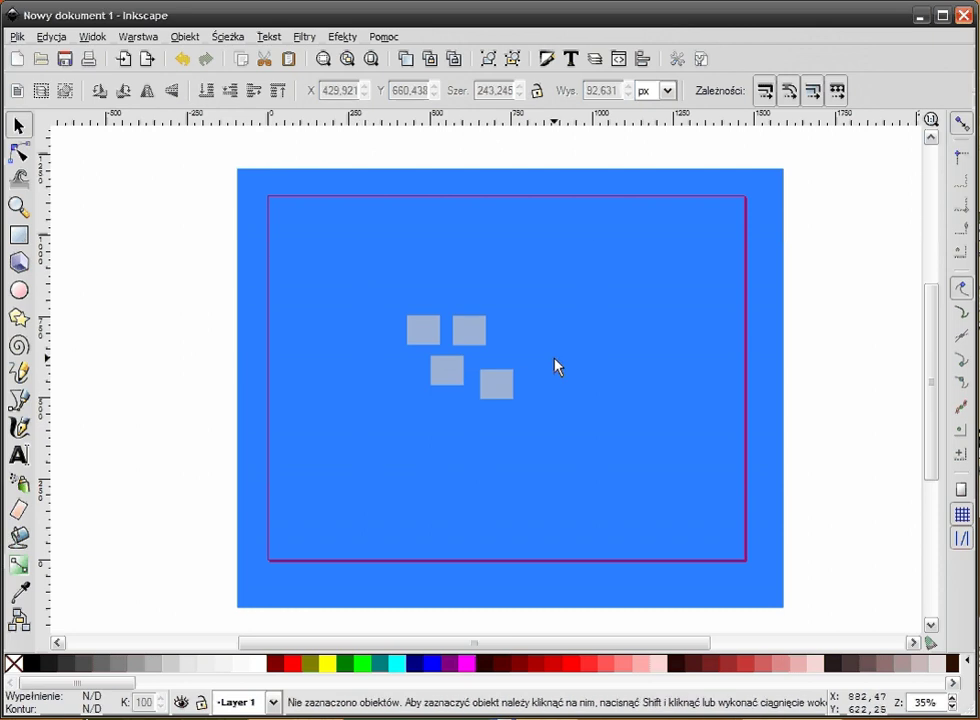
pyautogui.moveTo(573, 313)
pyautogui.mouseDown()
pyautogui.moveTo(521, 354)
pyautogui.moveTo(313, 443)
pyautogui.mouseUp()
pyautogui.click(605, 308)
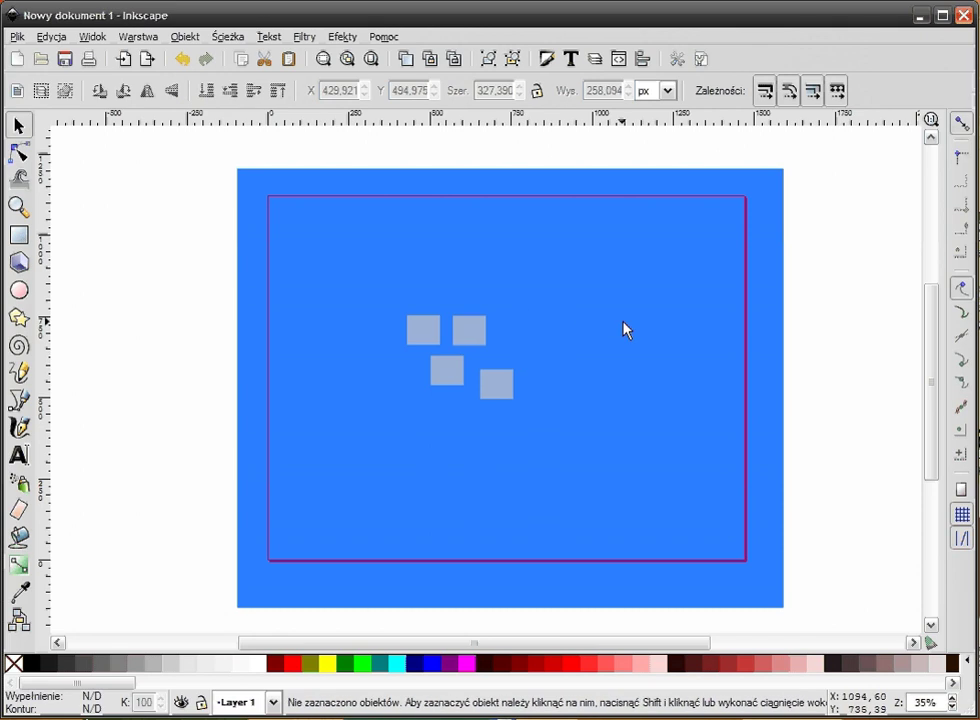
pyautogui.rightClick(484, 263)
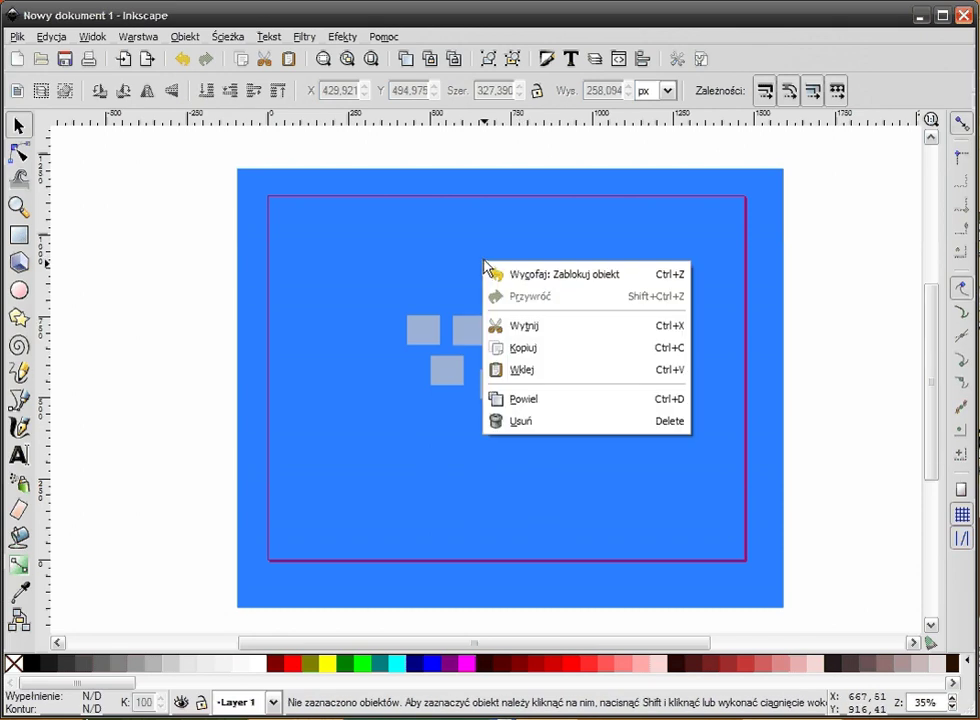
pyautogui.click(609, 255)
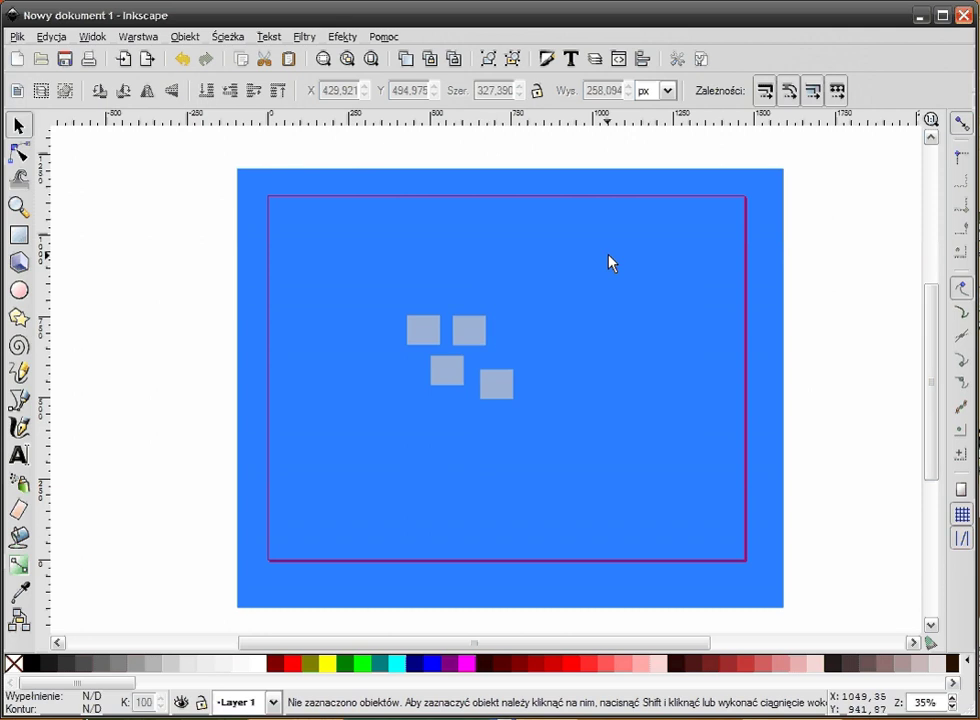
pyautogui.rightClick(410, 338)
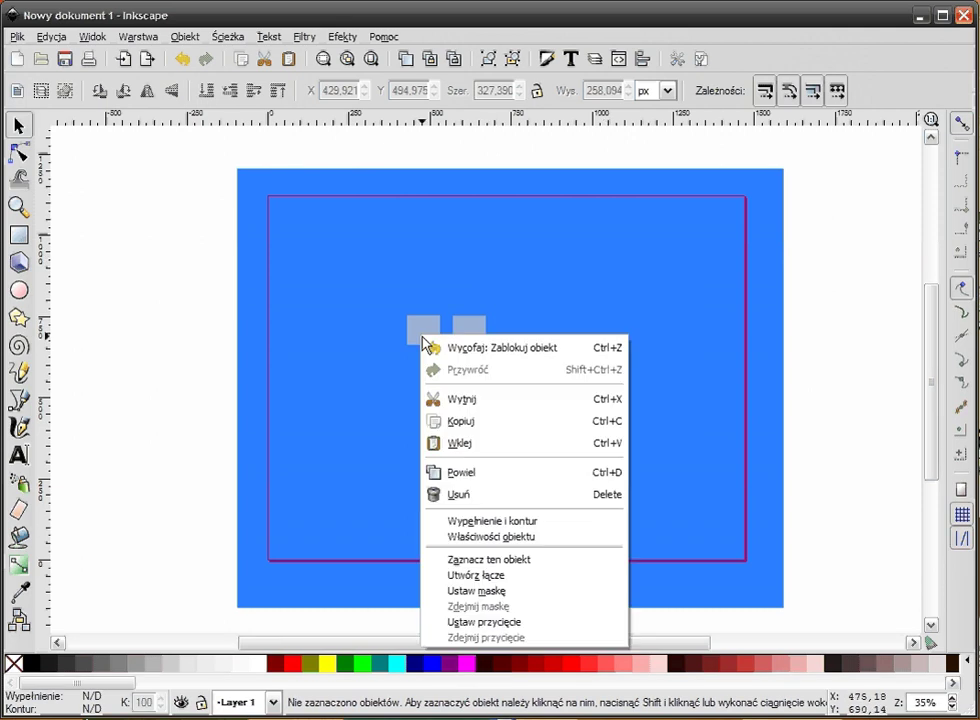
pyautogui.click(247, 247)
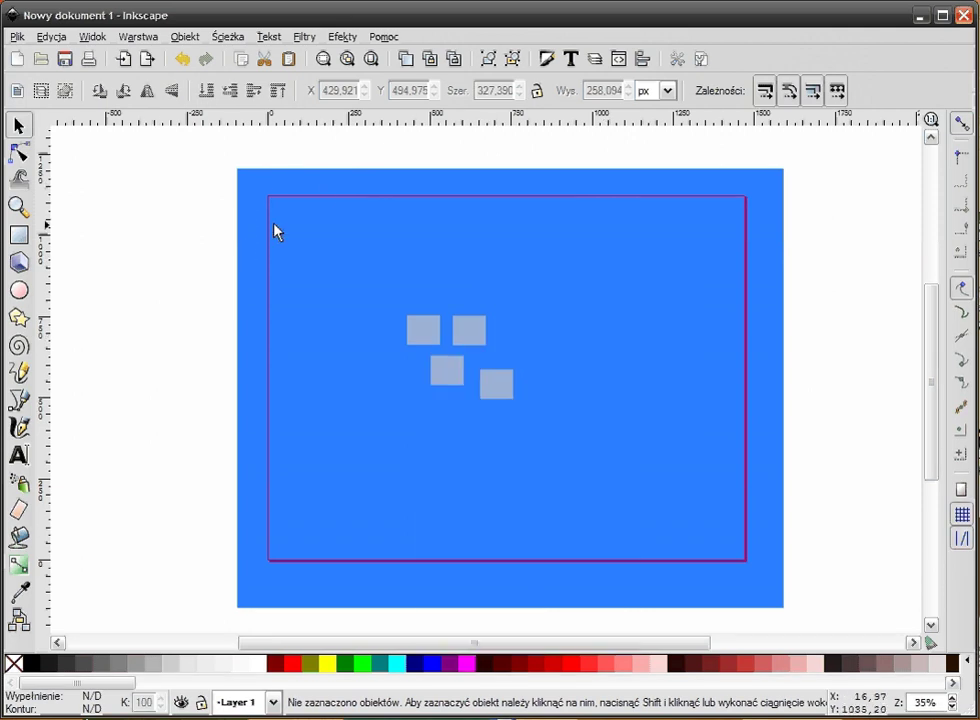
# Step: Unlock all objects (Obiekt > Odblokuj wszystko) and drag the background rectangle slightly left
pyautogui.click(185, 37)
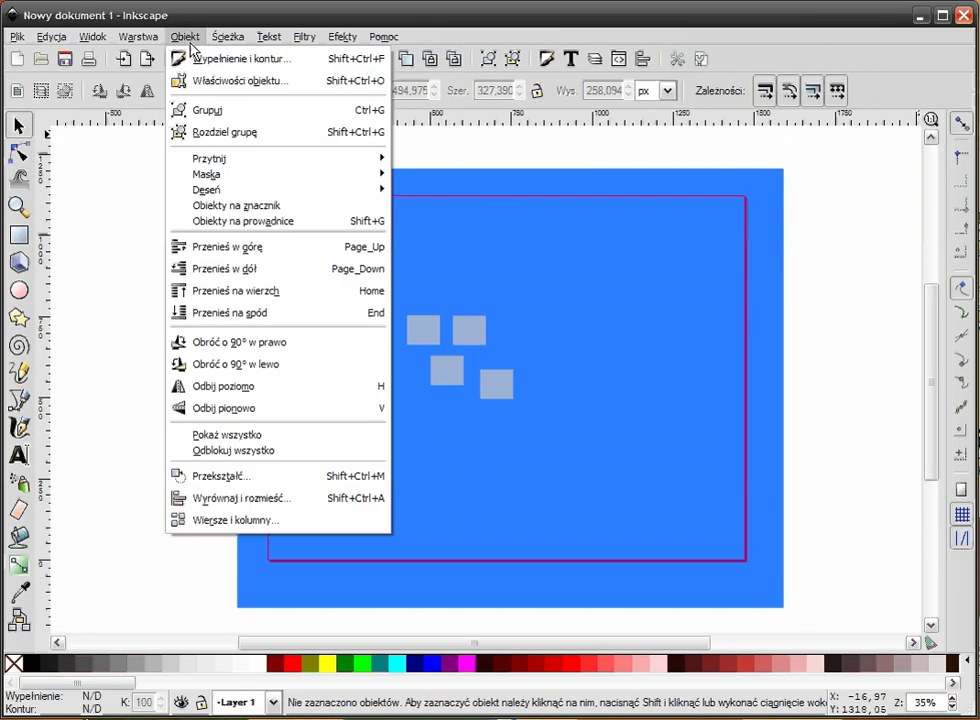
pyautogui.click(215, 450)
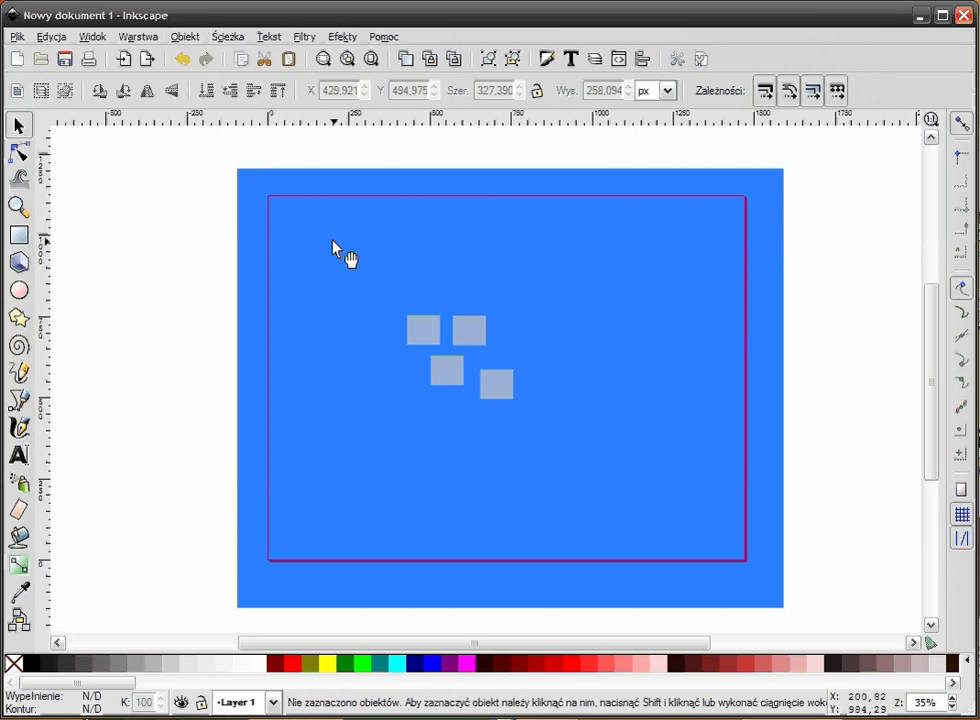
pyautogui.click(601, 346)
pyautogui.moveTo(601, 346); pyautogui.dragTo(586, 311)
pyautogui.click(820, 276)
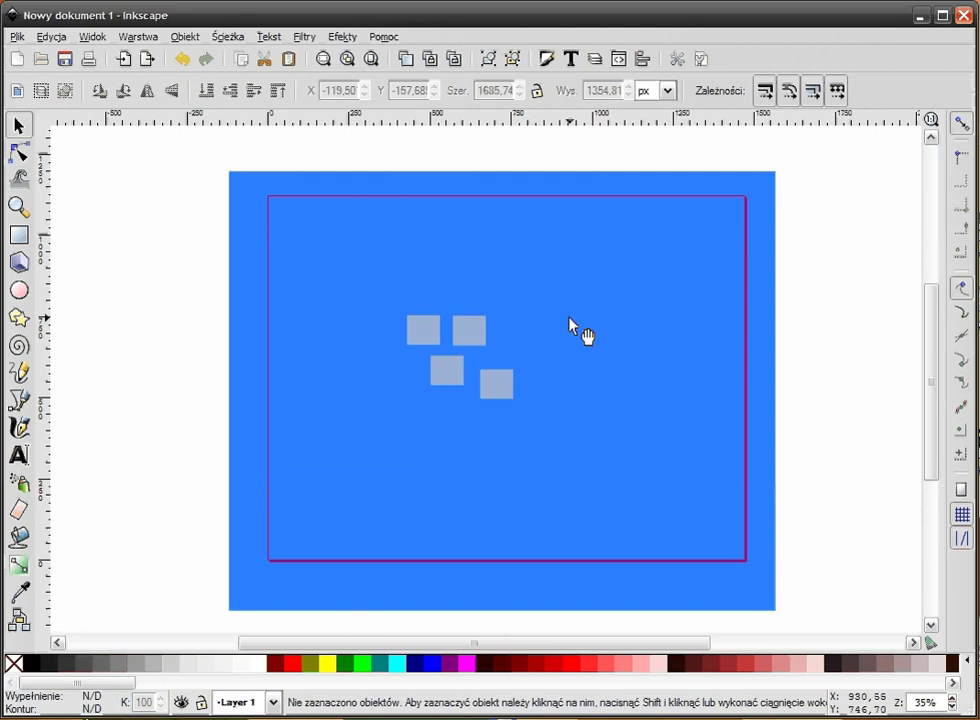
# Step: Fill the top-left square with the background blue using the Dropper
pyautogui.scroll(2, 432, 330)
pyautogui.click(411, 331)
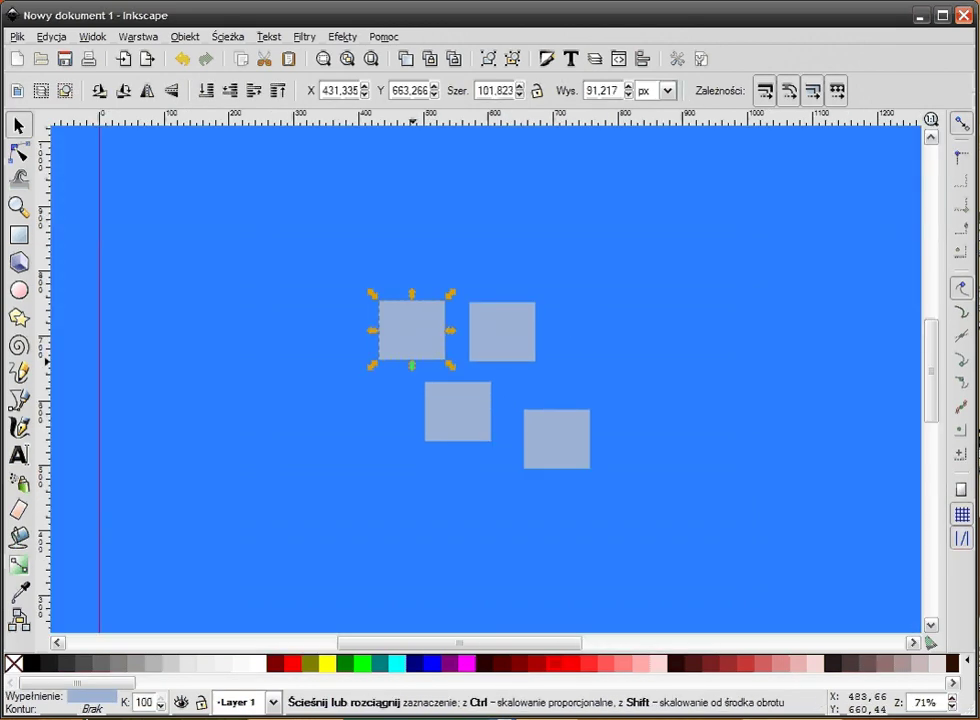
pyautogui.press('d')
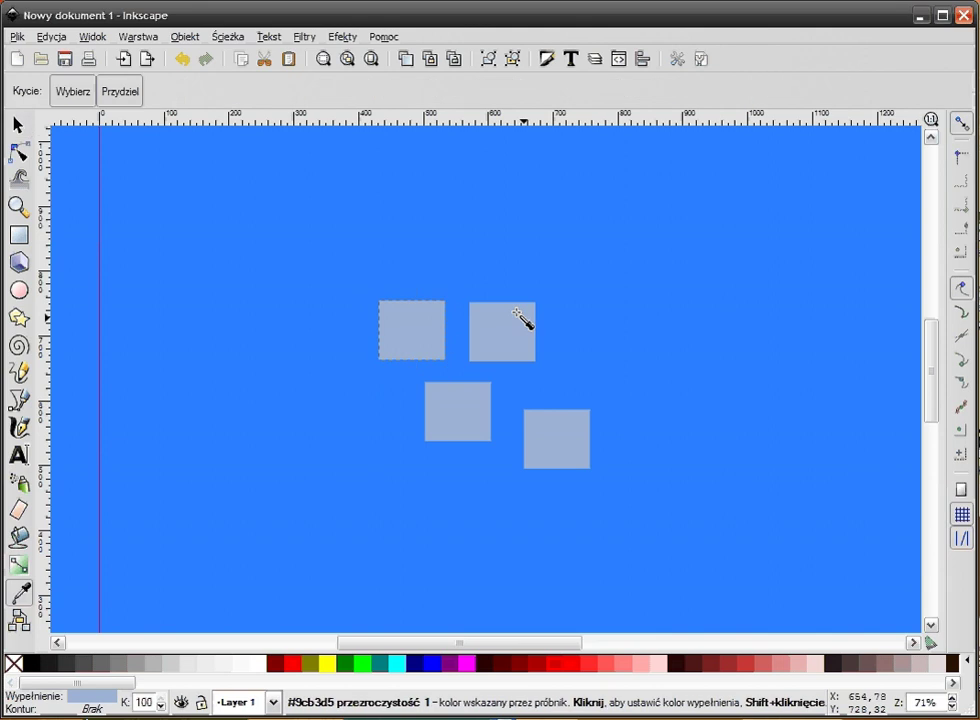
pyautogui.click(72, 130)
pyautogui.press('d')
pyautogui.click(337, 194)
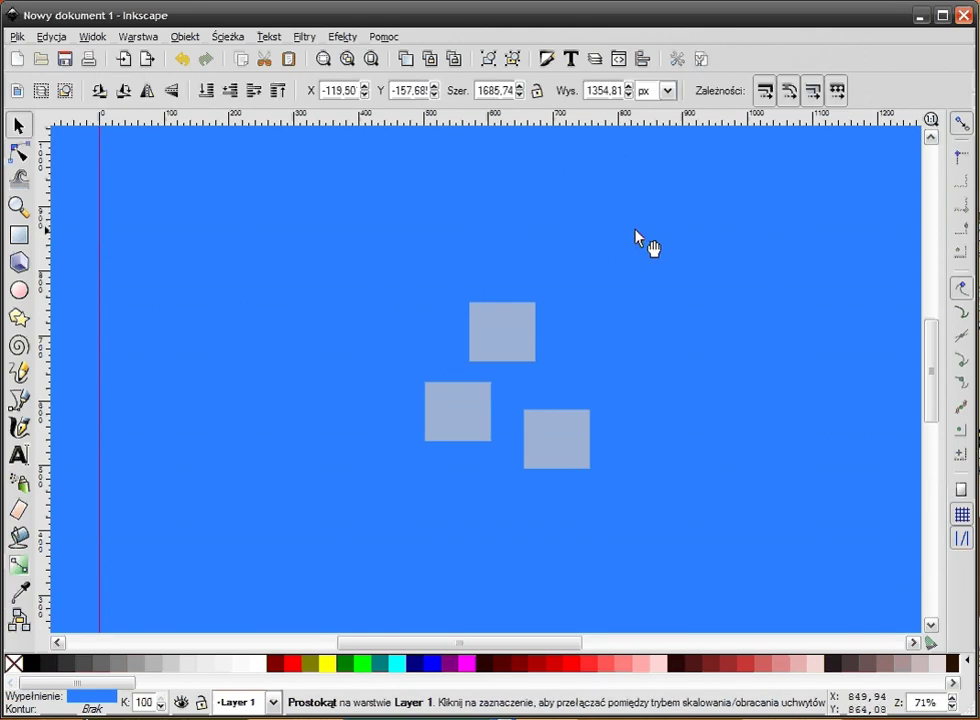
# Step: Fill the square beneath with White and nudge it right and down
pyautogui.scroll(-2, 552, 333)
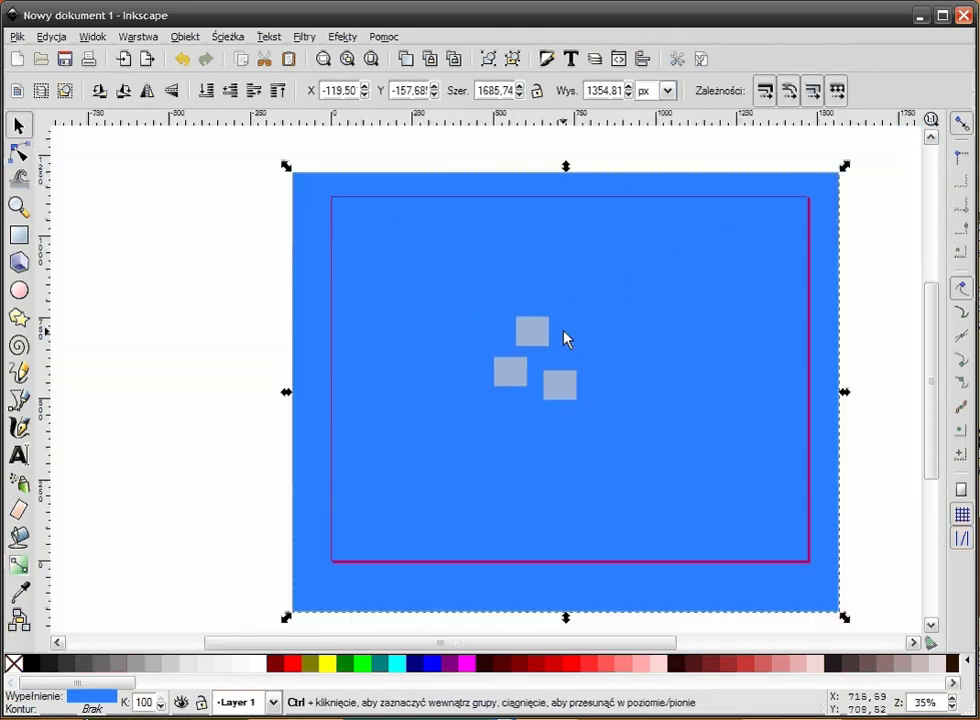
pyautogui.scroll(2, 487, 340)
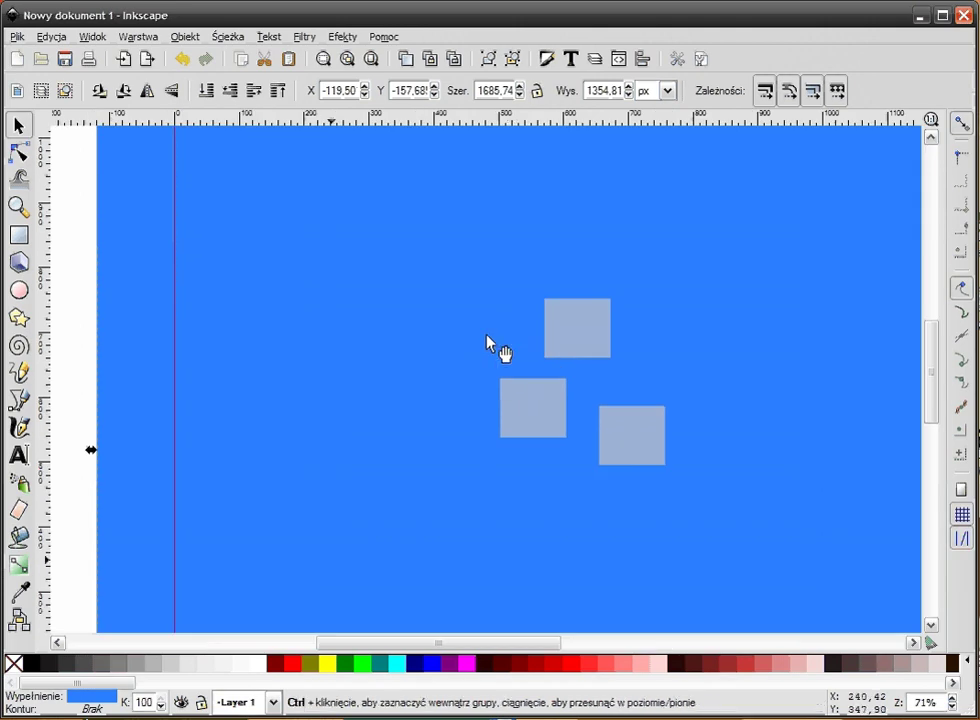
pyautogui.click(513, 340)
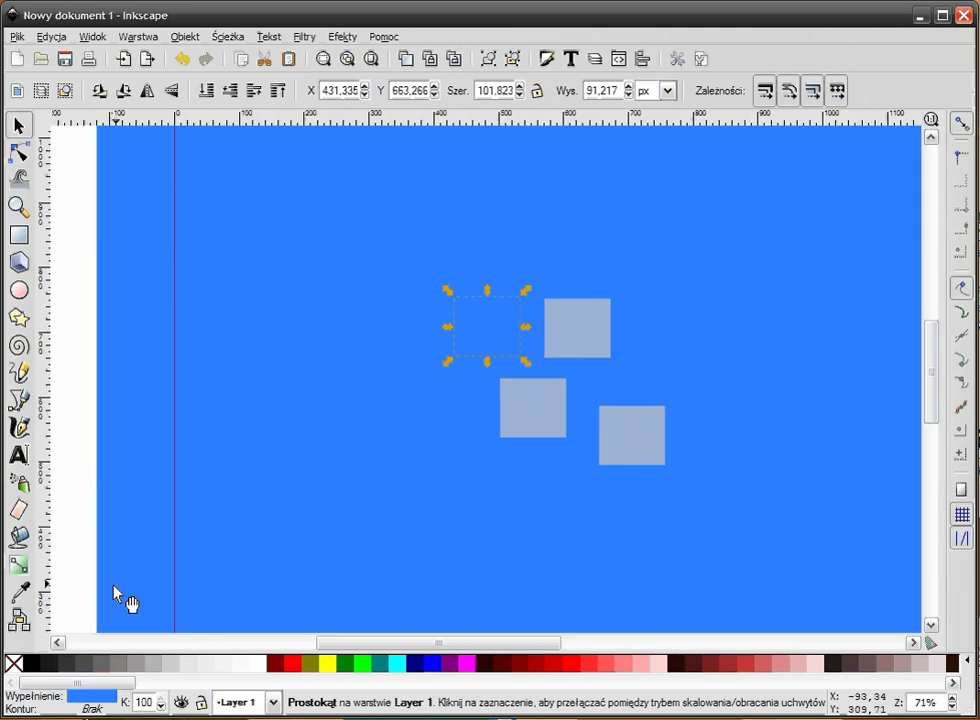
pyautogui.click(258, 663)
pyautogui.press('Right')
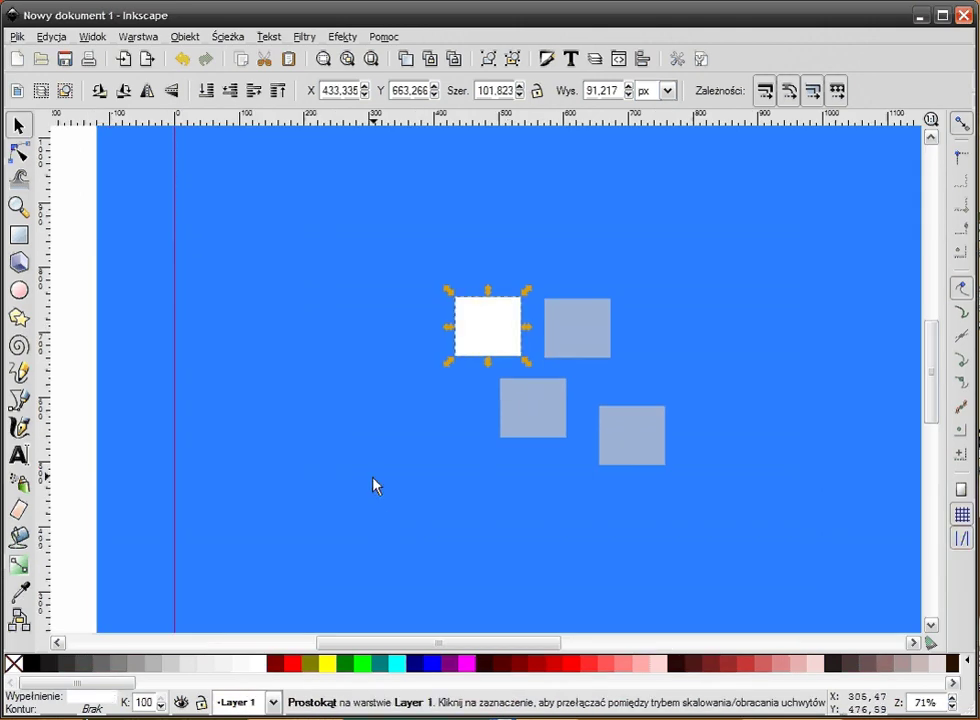
pyautogui.press('Right')
pyautogui.press('Right')
pyautogui.press('Down')
pyautogui.press('Right')
pyautogui.press('Down')
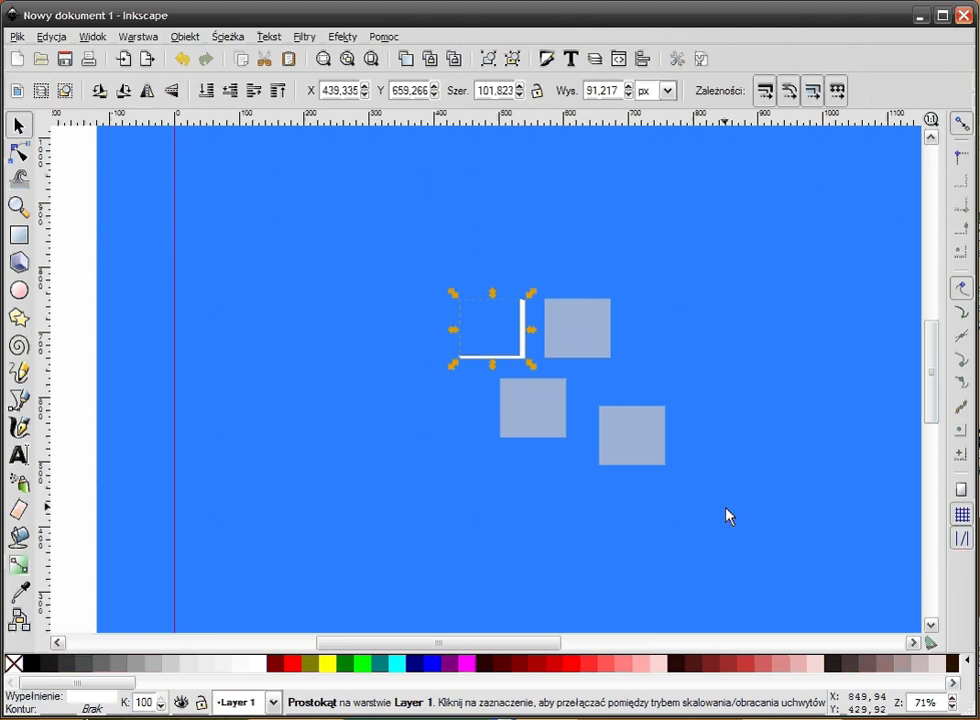
# Step: Select the blue background rectangle to check the thin white corner edge
pyautogui.click(742, 392)
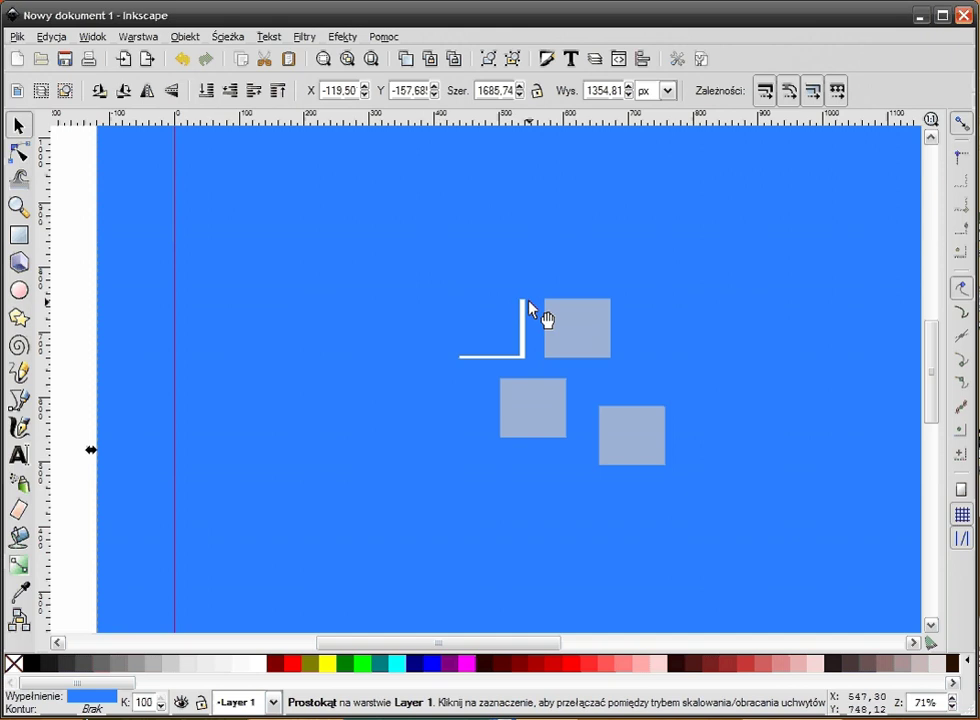
pyautogui.keyDown('ctrl'); pyautogui.scroll(-2, 508, 322); pyautogui.keyUp('ctrl')
pyautogui.click(607, 155)
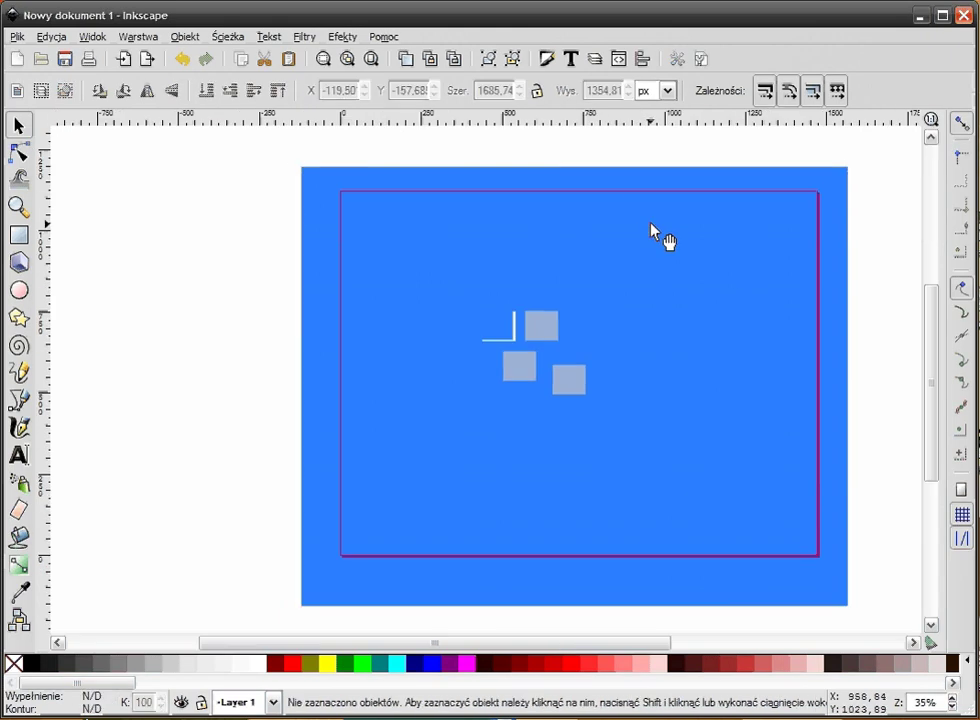
pyautogui.click(655, 235)
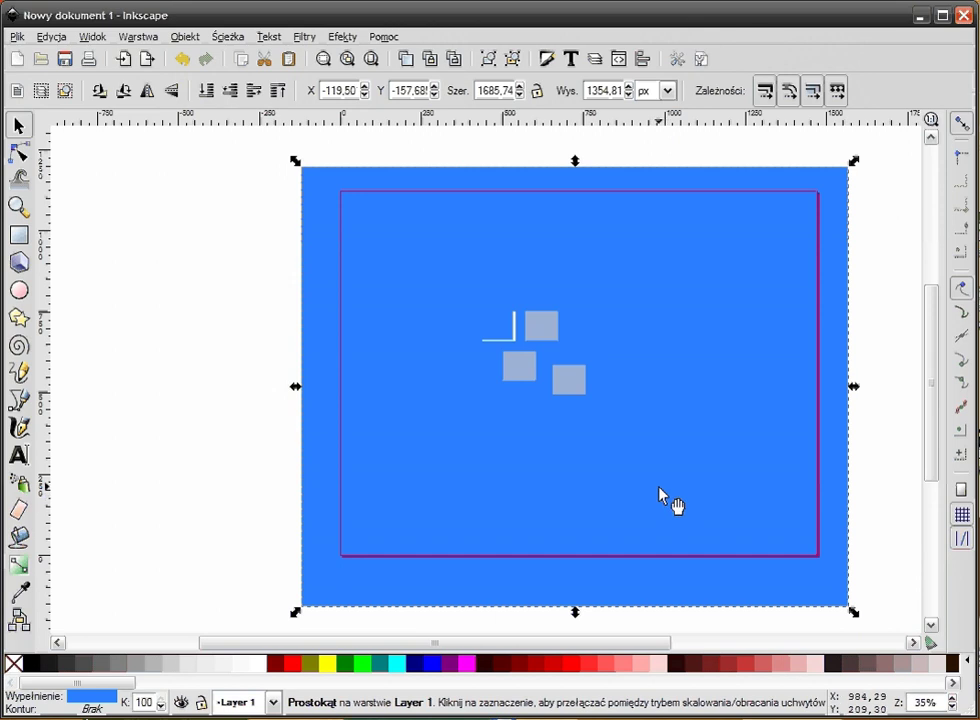
# Step: Tick Hidden (Ukryty) for the background rectangle in Właściwości obiektu, after a quick Delete-and-undo
pyautogui.click(668, 446)
pyautogui.press('Delete')
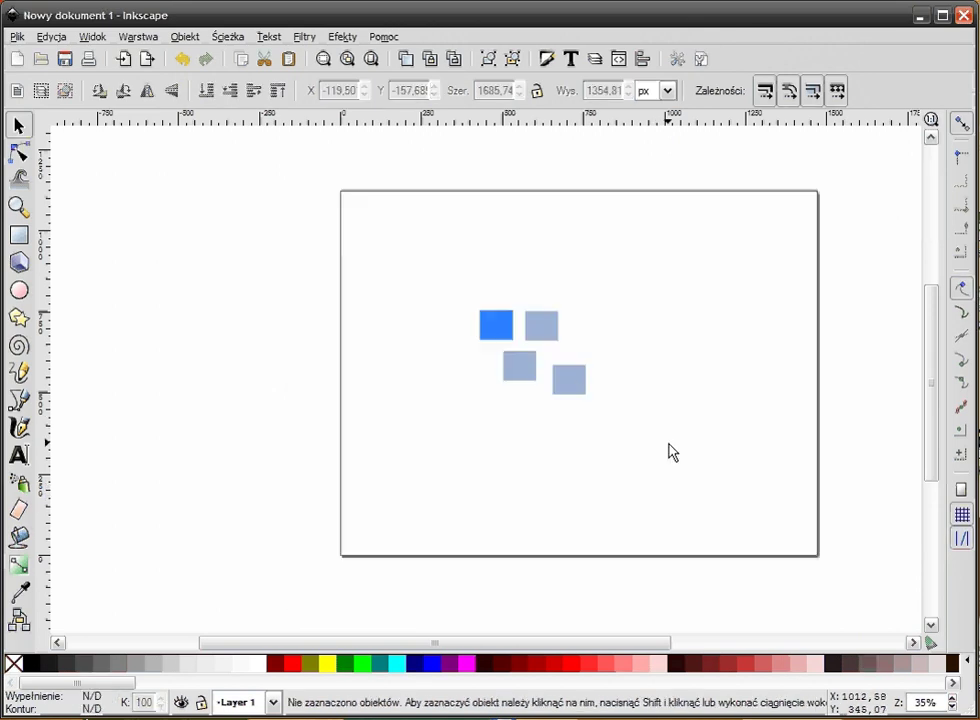
pyautogui.hotkey('ctrl', 'z')
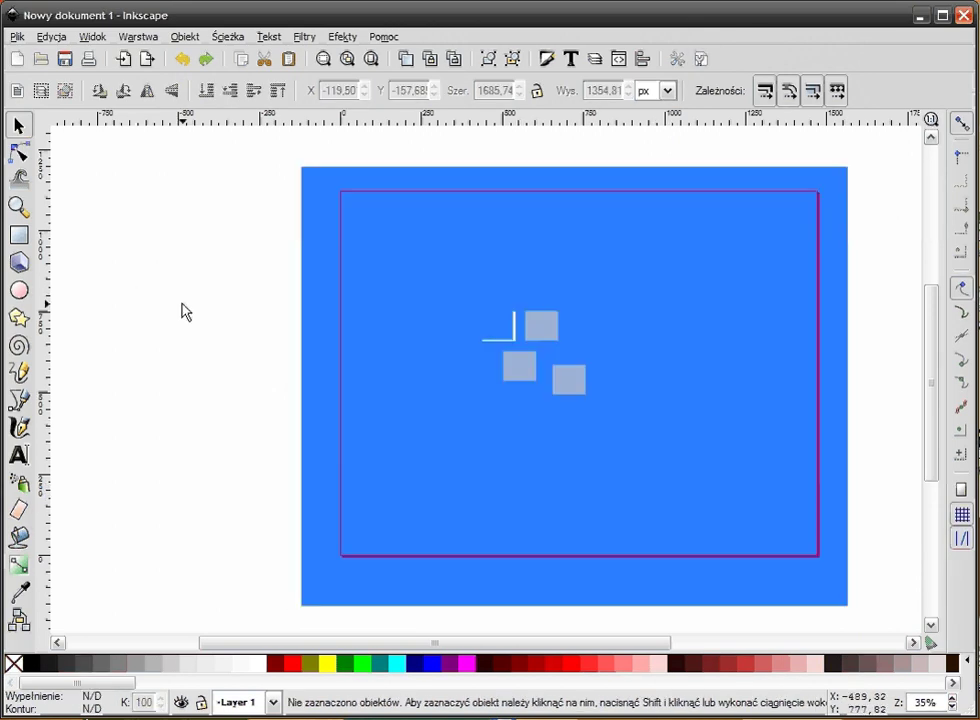
pyautogui.rightClick(637, 281)
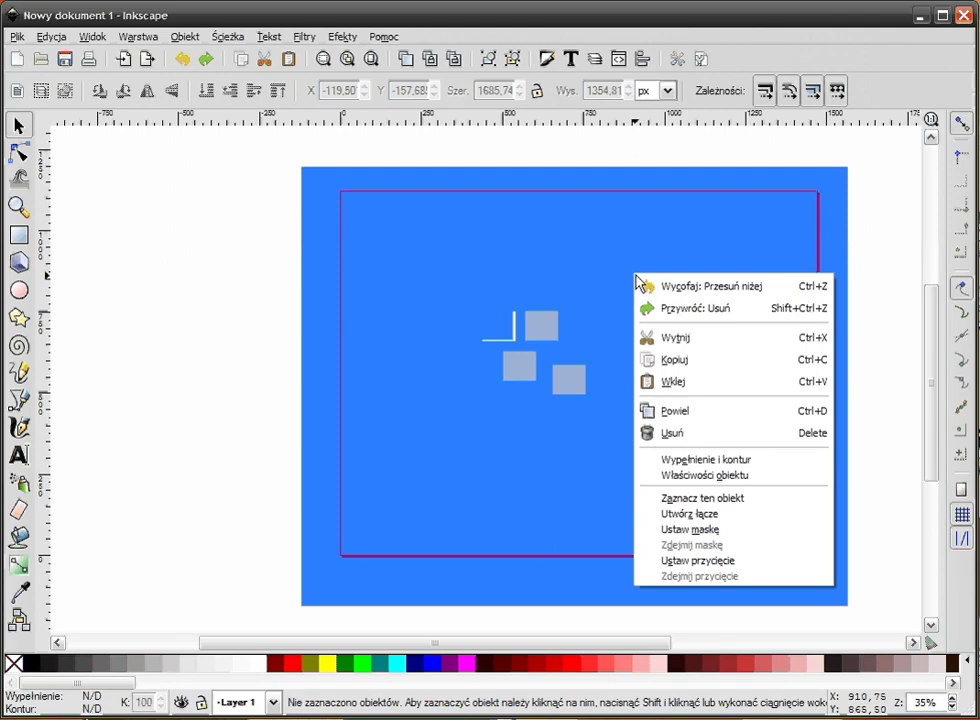
pyautogui.click(680, 474)
pyautogui.click(551, 483)
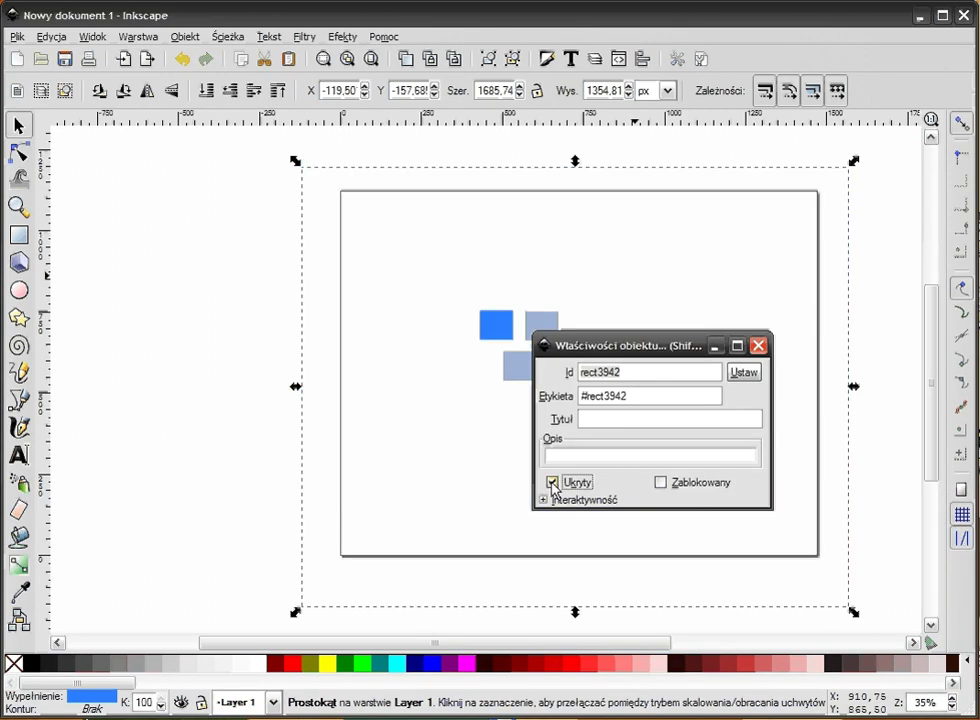
pyautogui.click(759, 346)
pyautogui.click(205, 283)
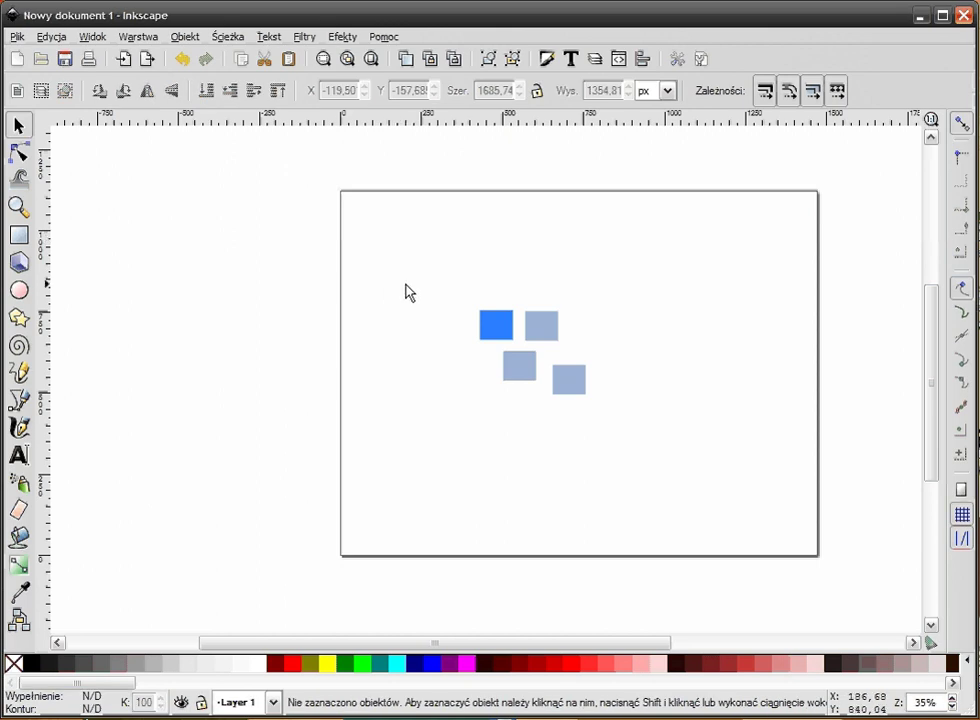
pyautogui.keyDown('ctrl'); pyautogui.scroll(2, 499, 330); pyautogui.keyUp('ctrl')
# Step: Delete the bright blue top-left square and fill the square underneath red
pyautogui.click(515, 349)
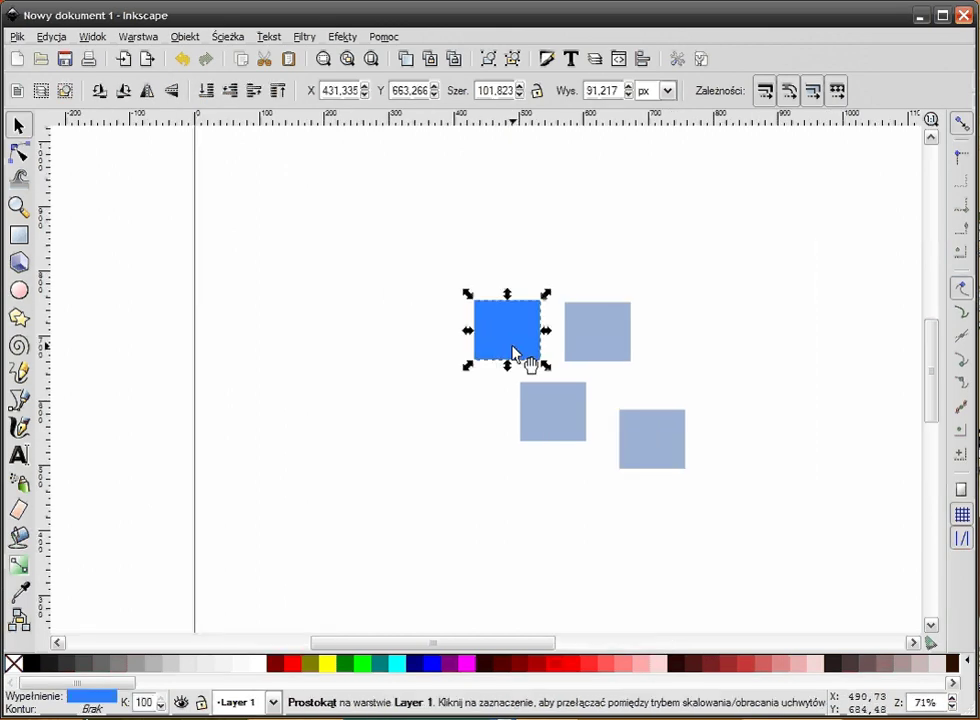
pyautogui.press('Delete')
pyautogui.click(512, 356)
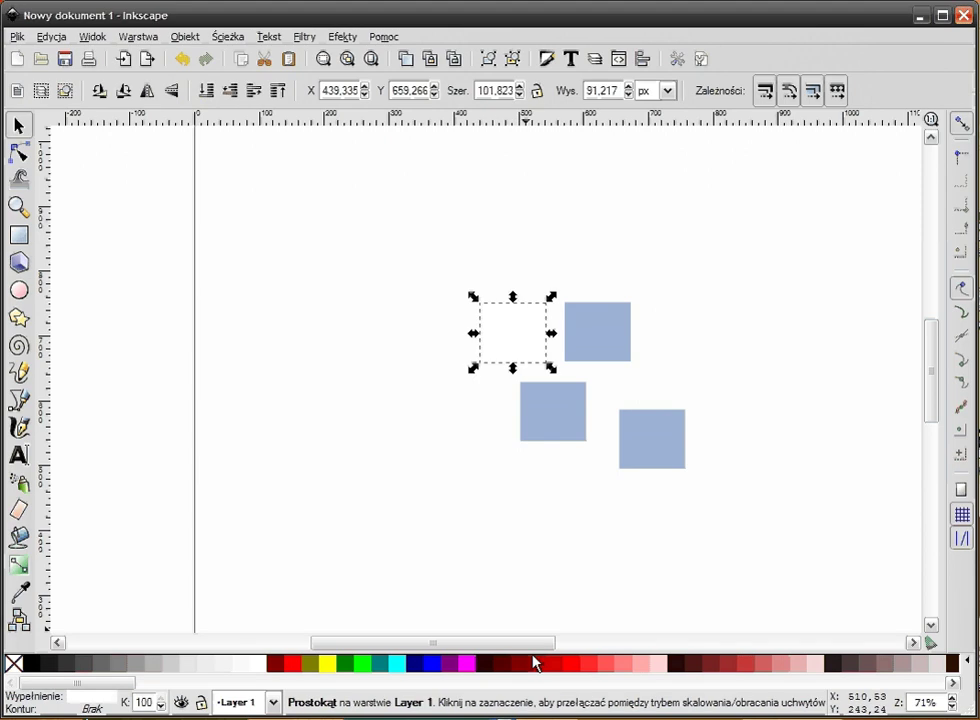
pyautogui.click(579, 670)
pyautogui.click(398, 473)
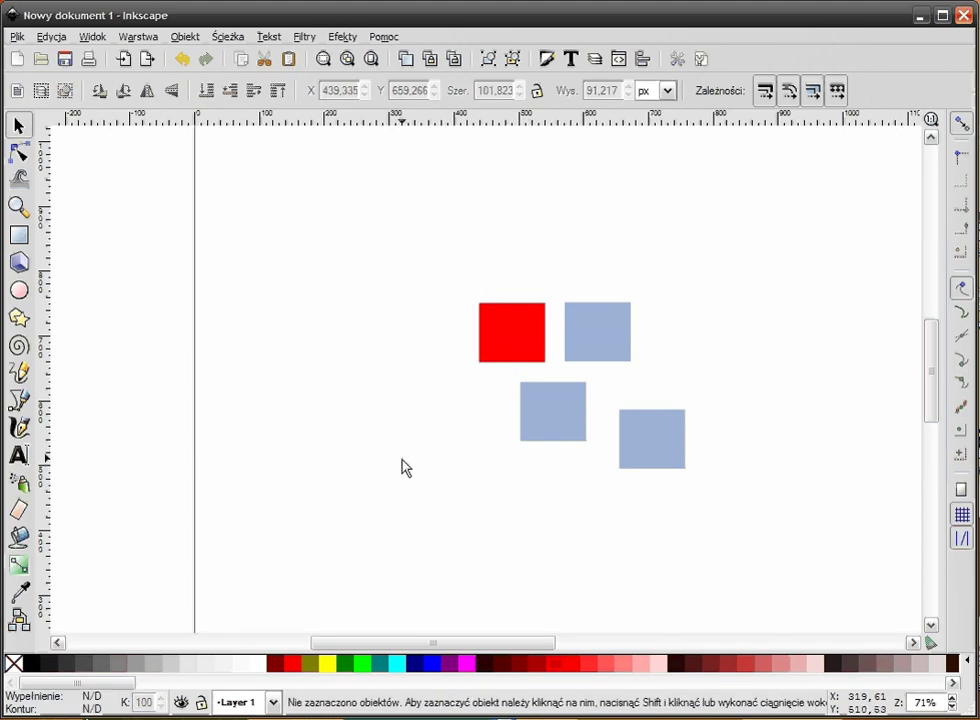
# Step: Show the hidden background rectangle again with Obiekt > Pokaż wszystko
pyautogui.scroll(1, 293, 315)
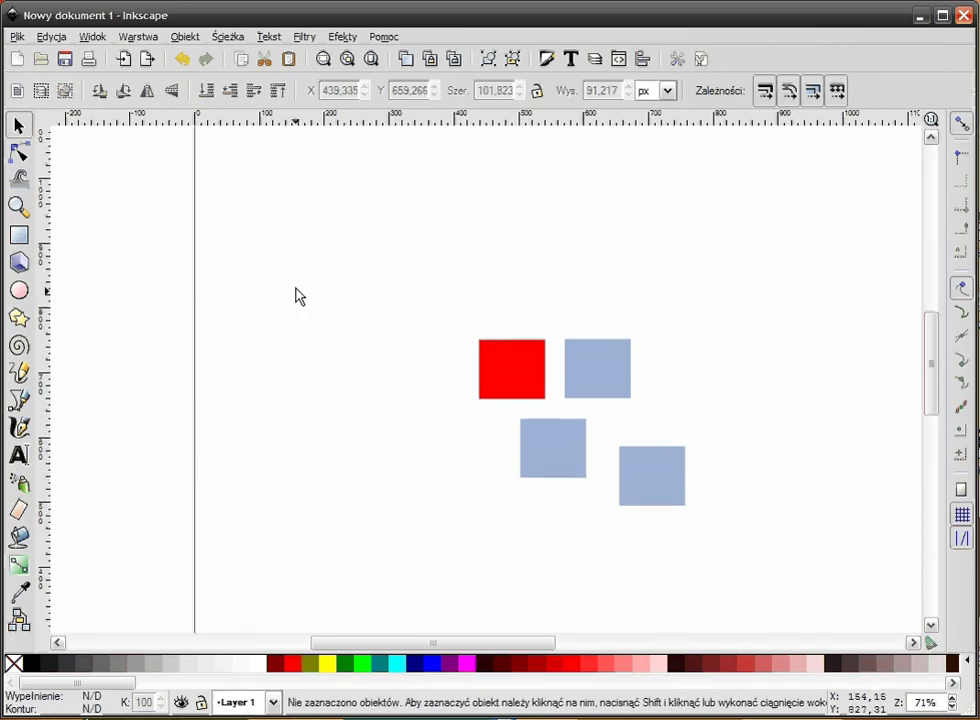
pyautogui.scroll(-3, 303, 306)
pyautogui.scroll(-1, 308, 316)
pyautogui.moveTo(564, 317); pyautogui.dragTo(494, 346)
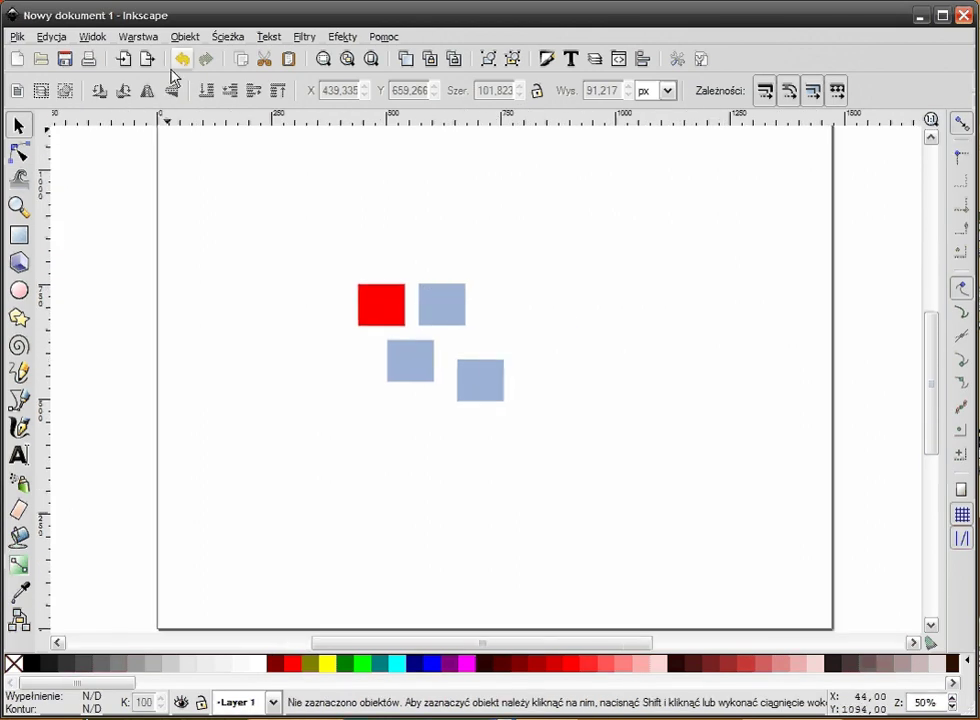
pyautogui.click(185, 37)
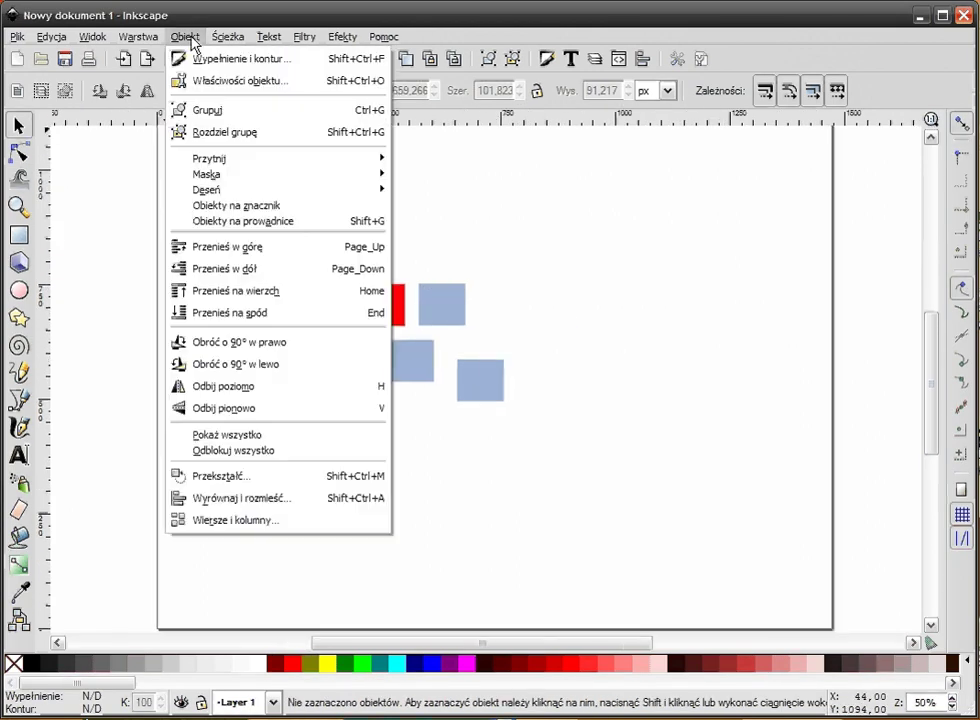
pyautogui.click(274, 437)
pyautogui.click(612, 295)
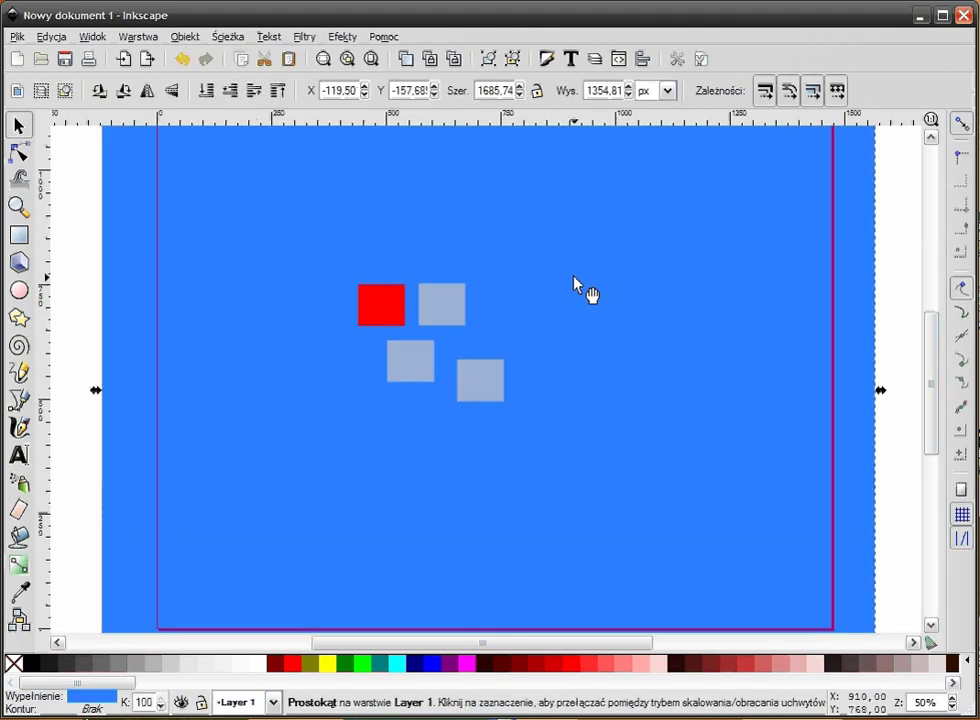
pyautogui.scroll(-2, 466, 352)
pyautogui.press('Escape')
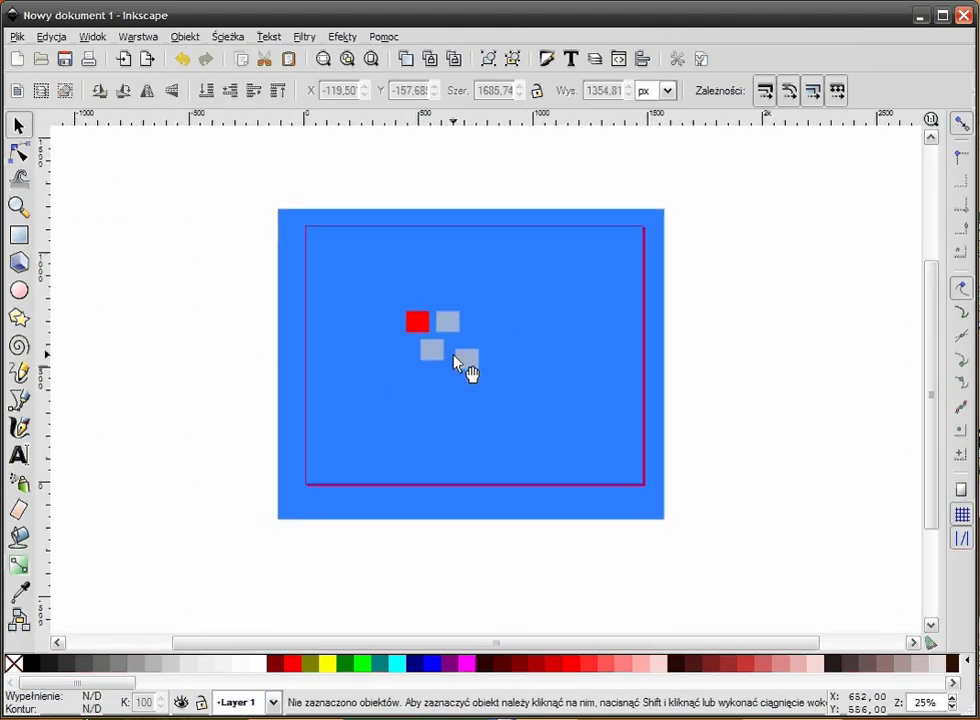